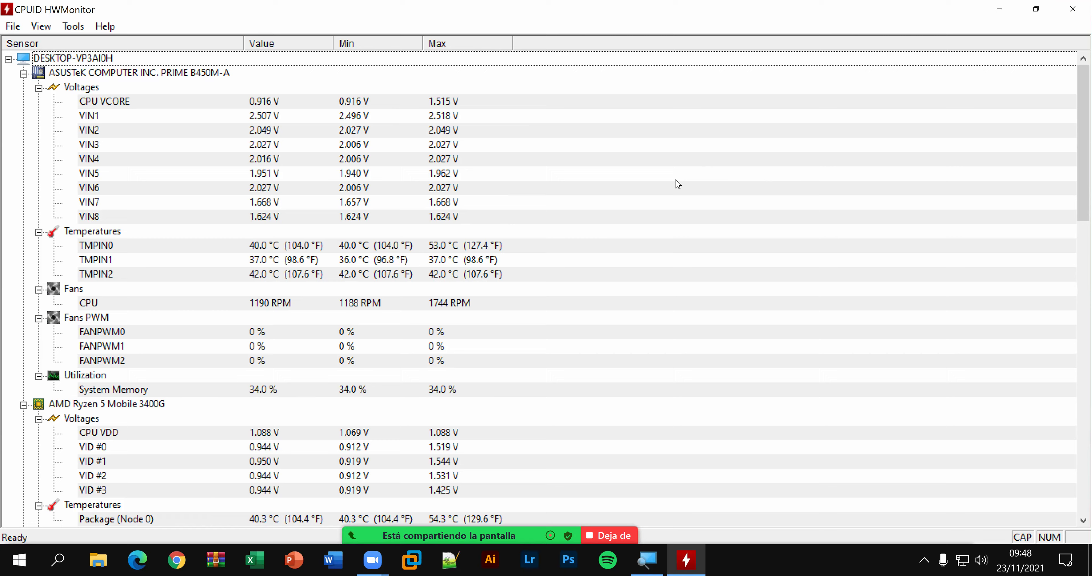
Step: Close HWMonitor and launch the Speccy installer from the PROGRAMAS folder inside CLASE_3 MANTENIMIENTO DE EQUIPOS DE COMPUTO
left_click(1074, 9)
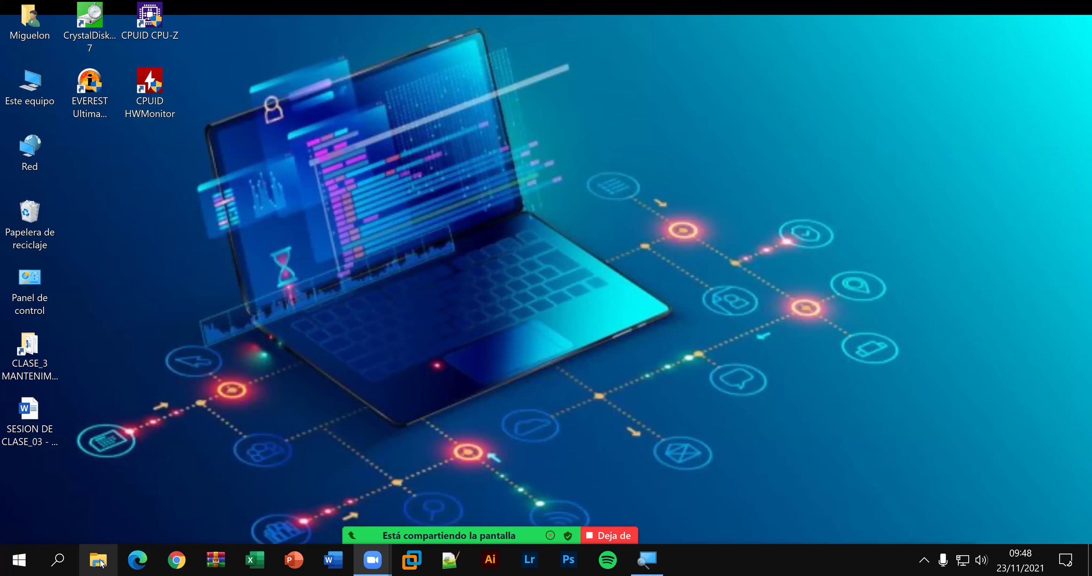
double_click(37, 360)
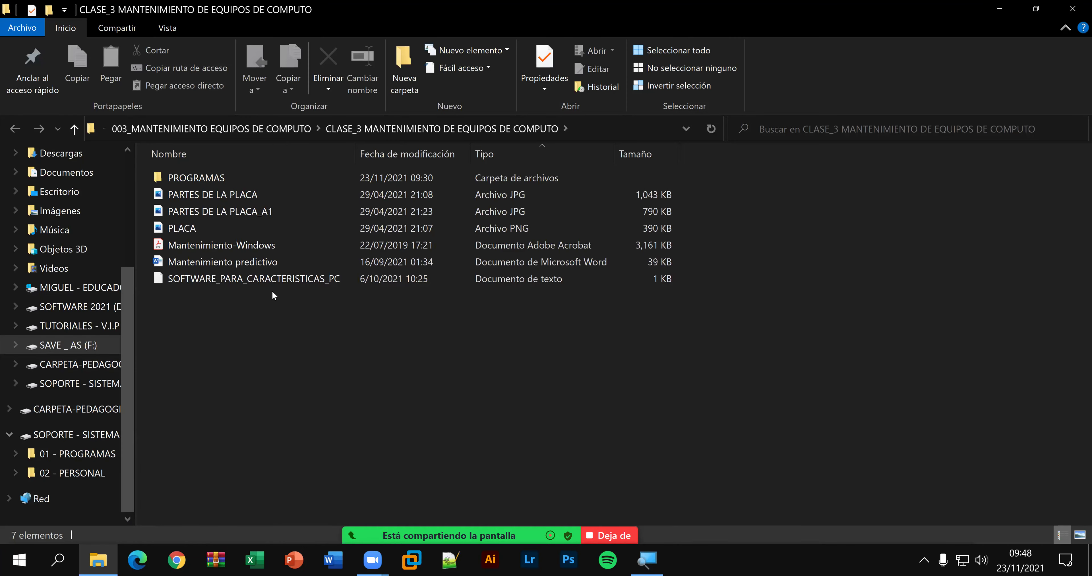
double_click(251, 176)
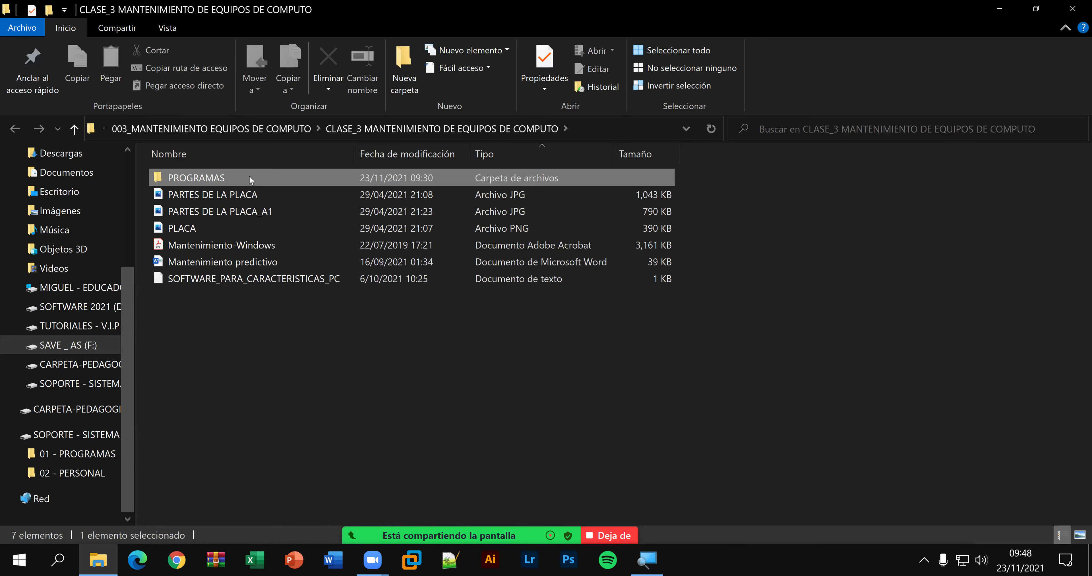
double_click(209, 280)
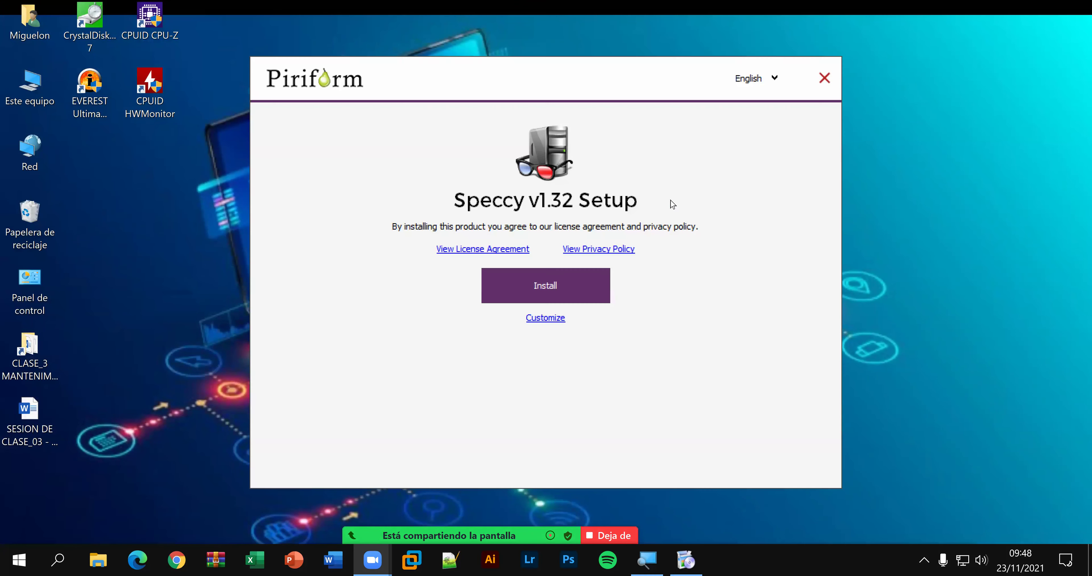
Step: Install Speccy v1.32 with the default options and run it maximized, closing the web page that opens with it
left_click(558, 281)
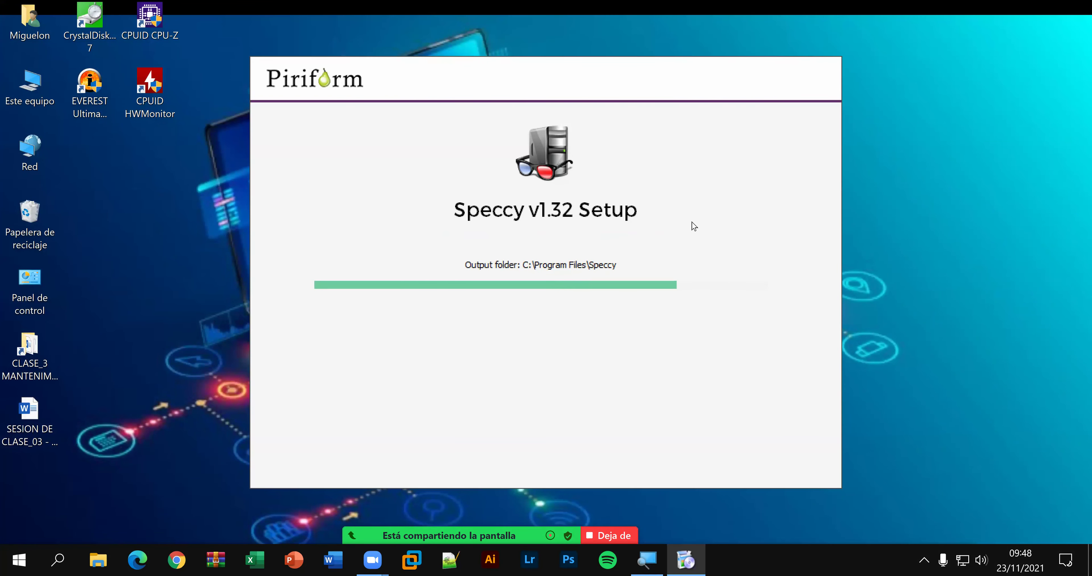
left_click(567, 291)
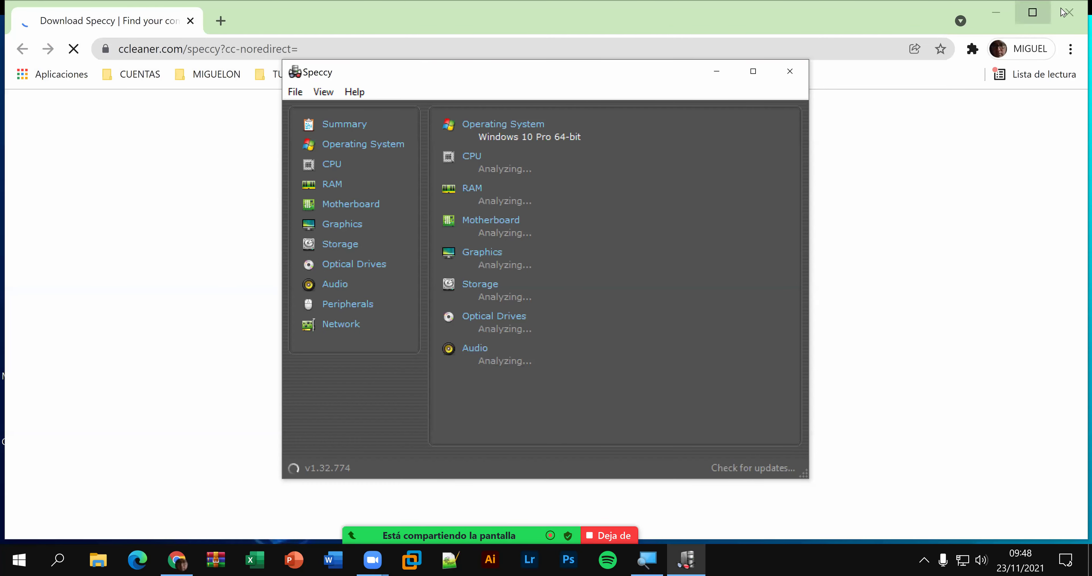
left_click(1069, 12)
left_click(1070, 12)
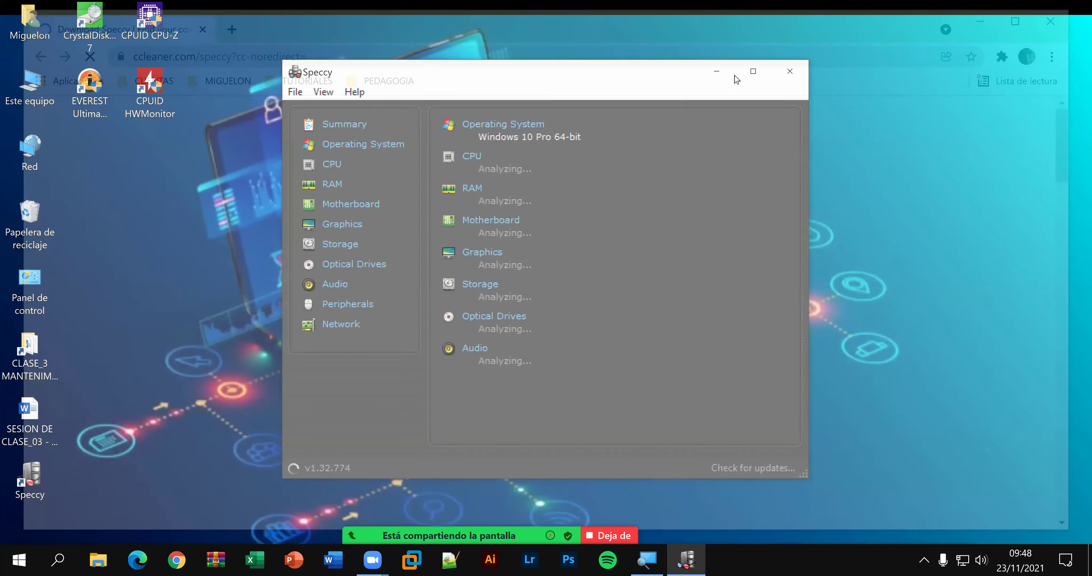
double_click(617, 67)
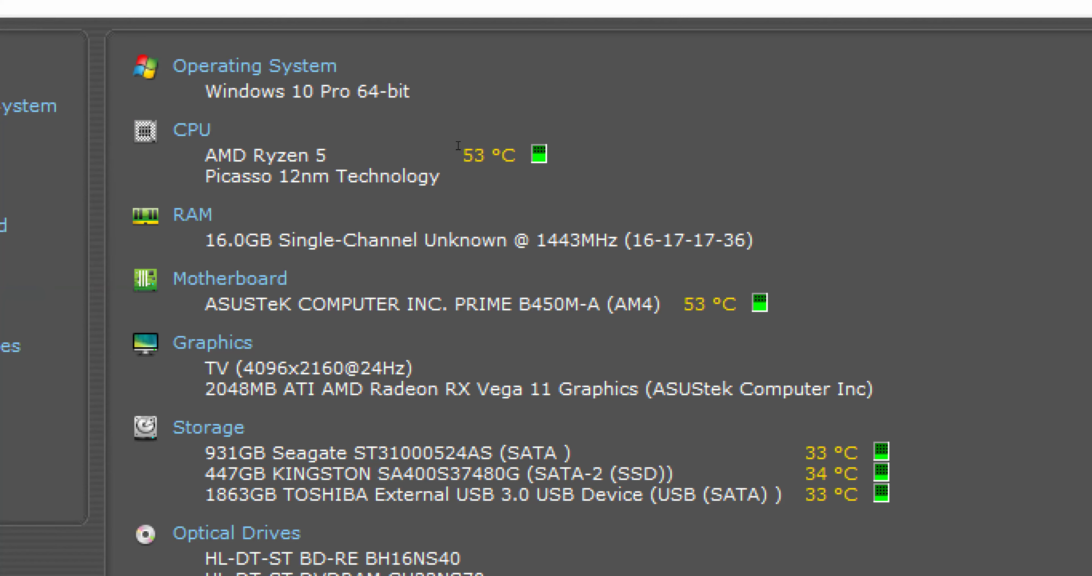
Step: Highlight the RAM timings in the Speccy summary and look through the detailed operating system information
left_click_drag(405, 143, 471, 146)
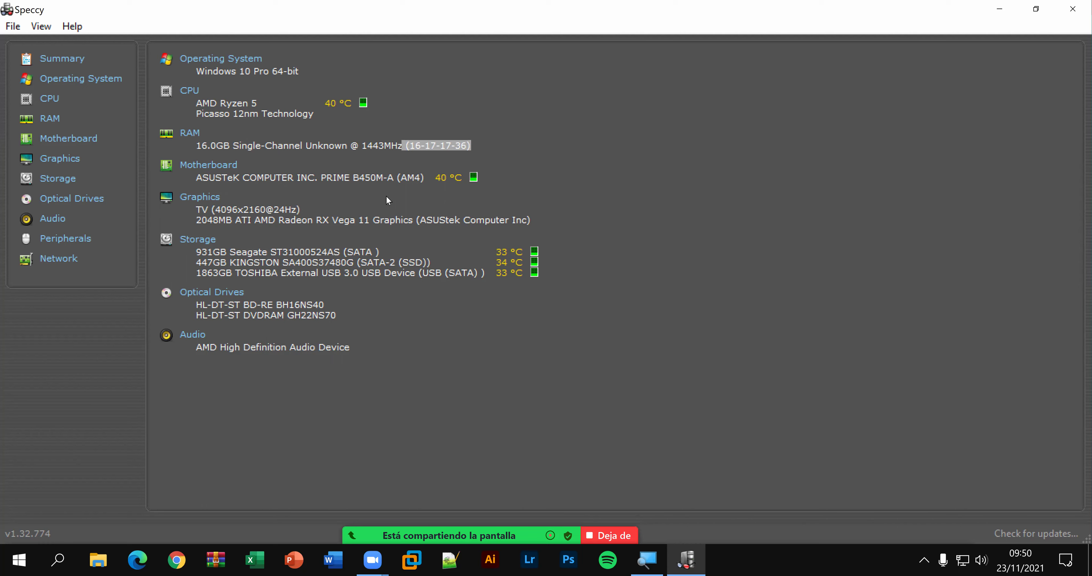
left_click(83, 81)
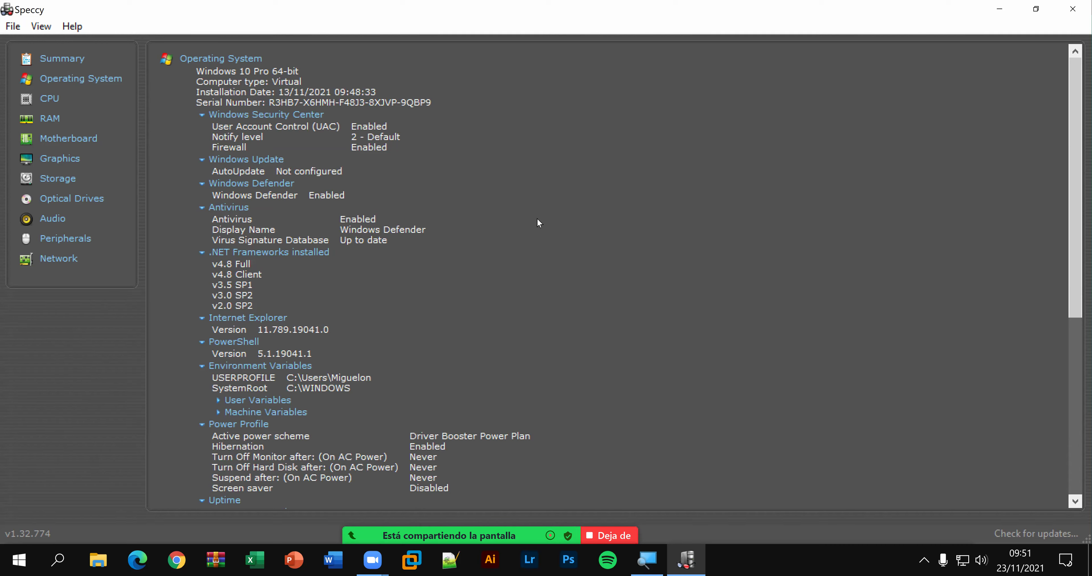
scroll(534, 222, "down", 3)
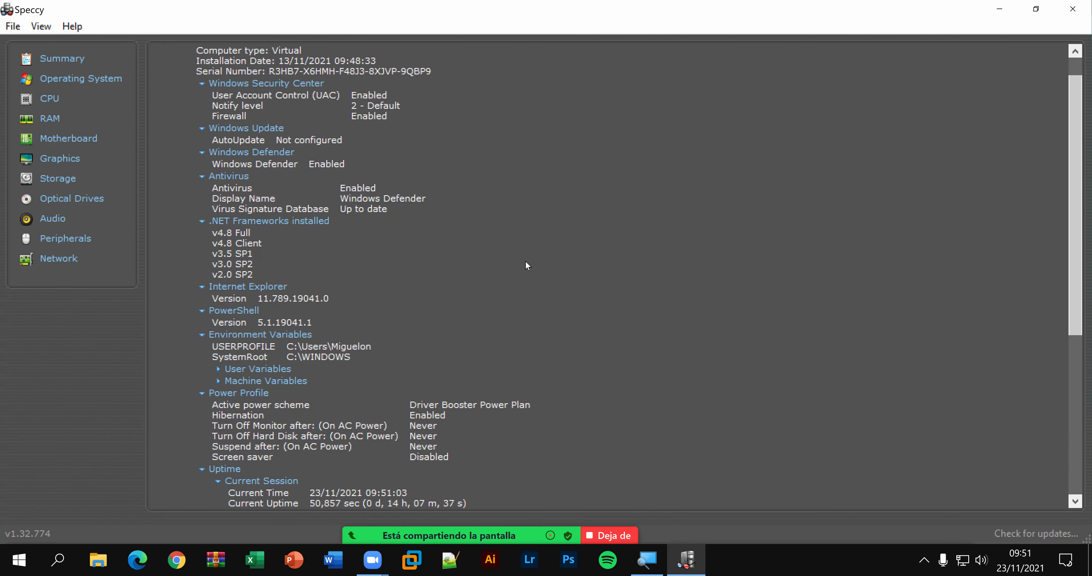
scroll(525, 266, "down", 3)
scroll(525, 276, "down", 1)
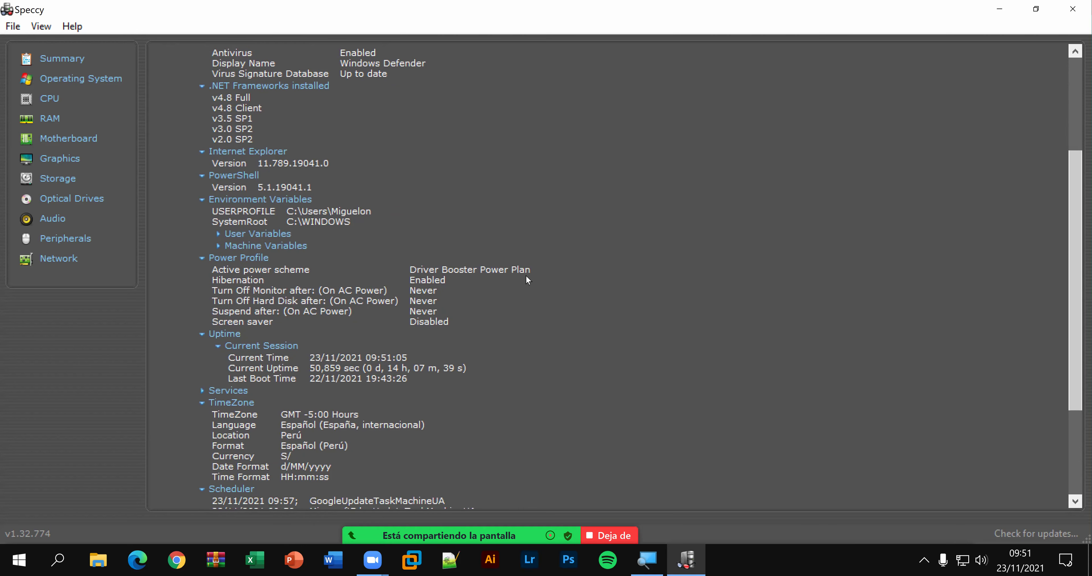
scroll(526, 275, "up", 4)
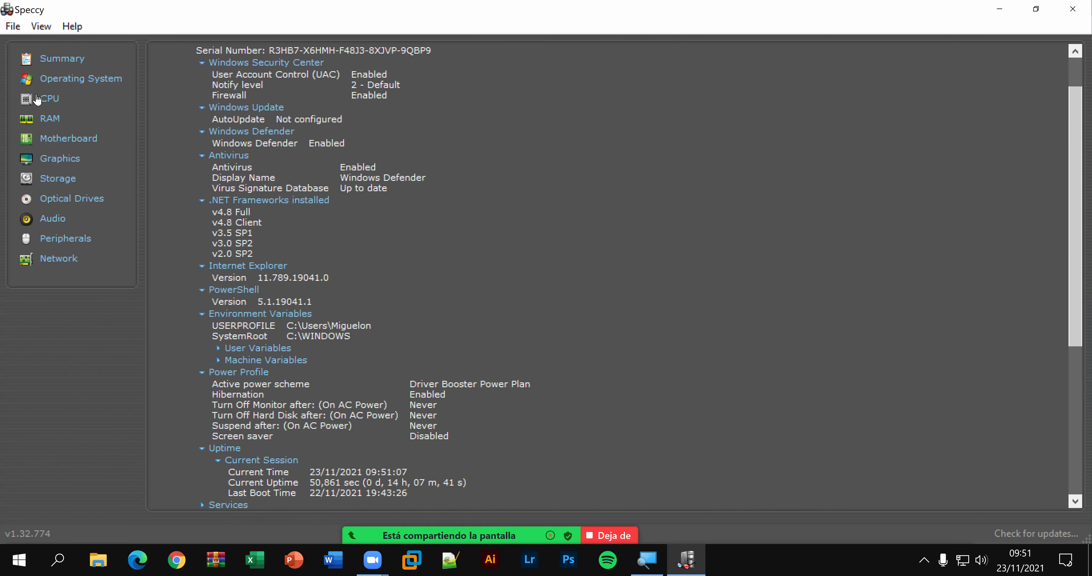
Step: Review the CPU, RAM, motherboard and graphics details in Speccy
left_click(54, 102)
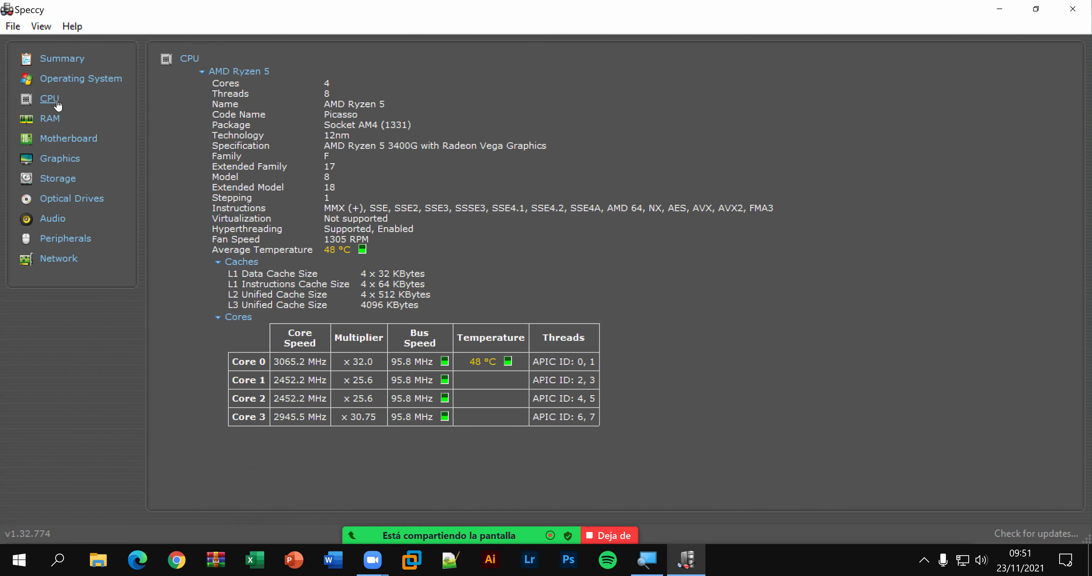
left_click(59, 119)
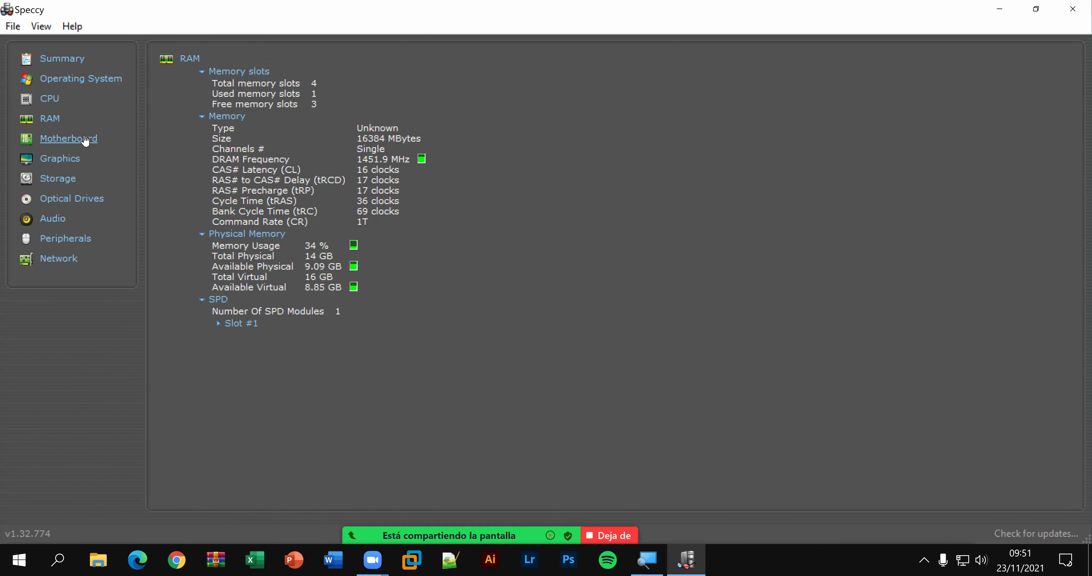
left_click(86, 140)
left_click(74, 159)
Step: Show the storage details and collapse the entries of the Seagate, Kingston and Toshiba drives
left_click(70, 182)
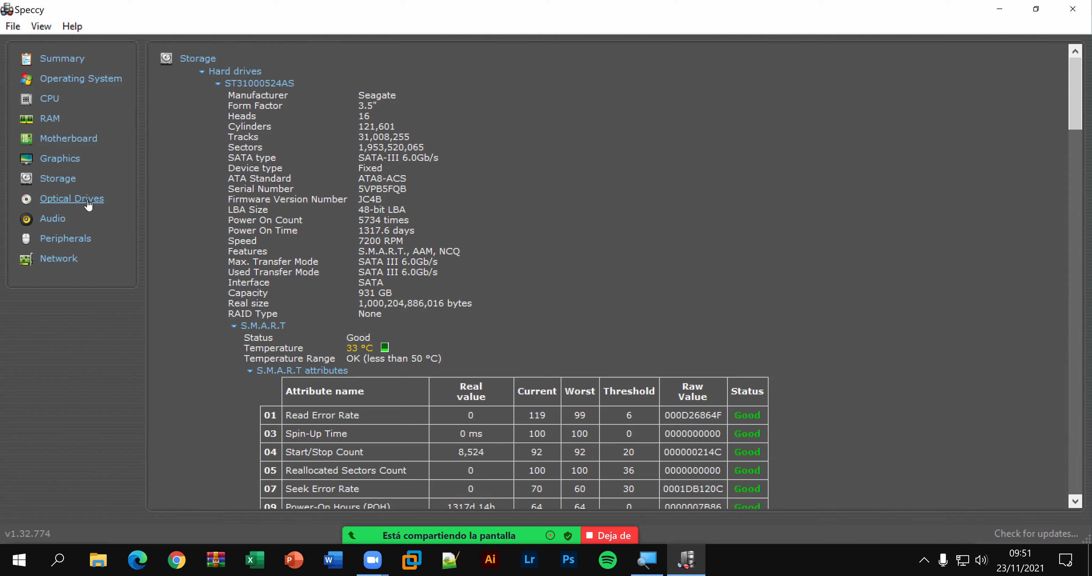
left_click(217, 84)
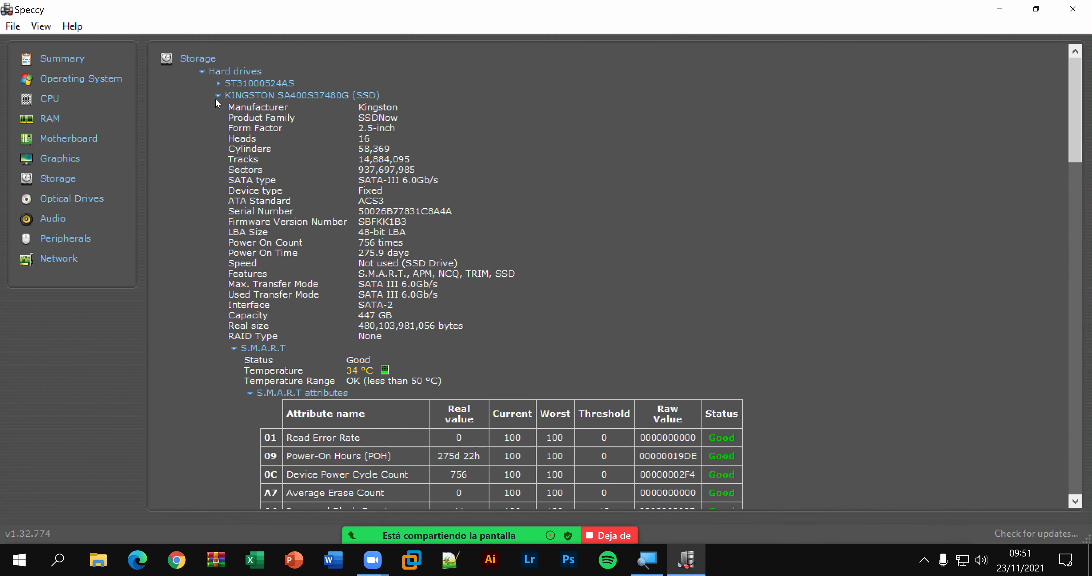
left_click(216, 97)
left_click(216, 97)
left_click(217, 97)
left_click(218, 108)
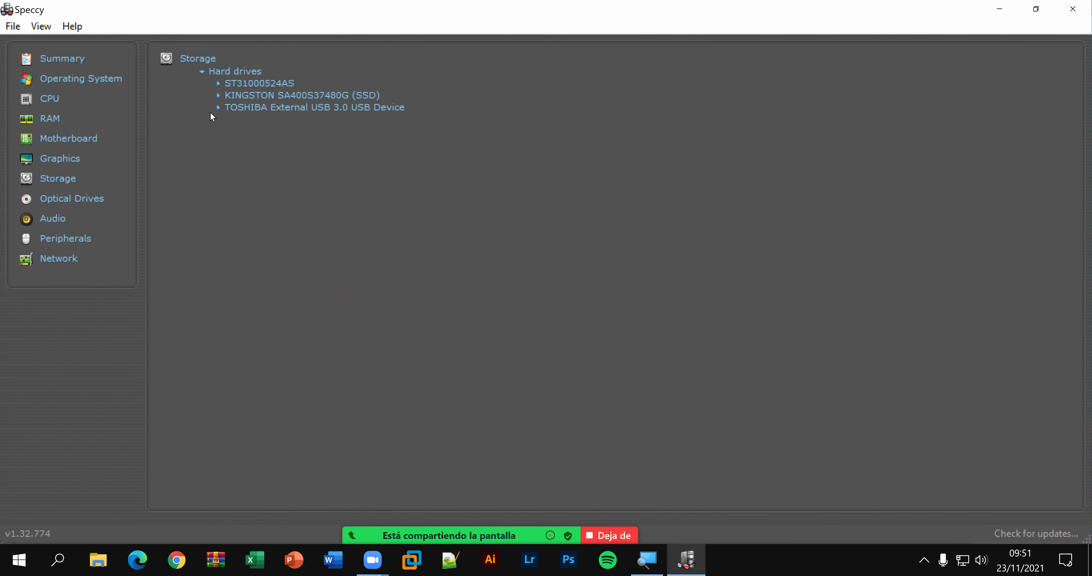
Step: Review the optical drives, audio, peripherals and network details, ending on the hardware summary
left_click(71, 204)
left_click(57, 221)
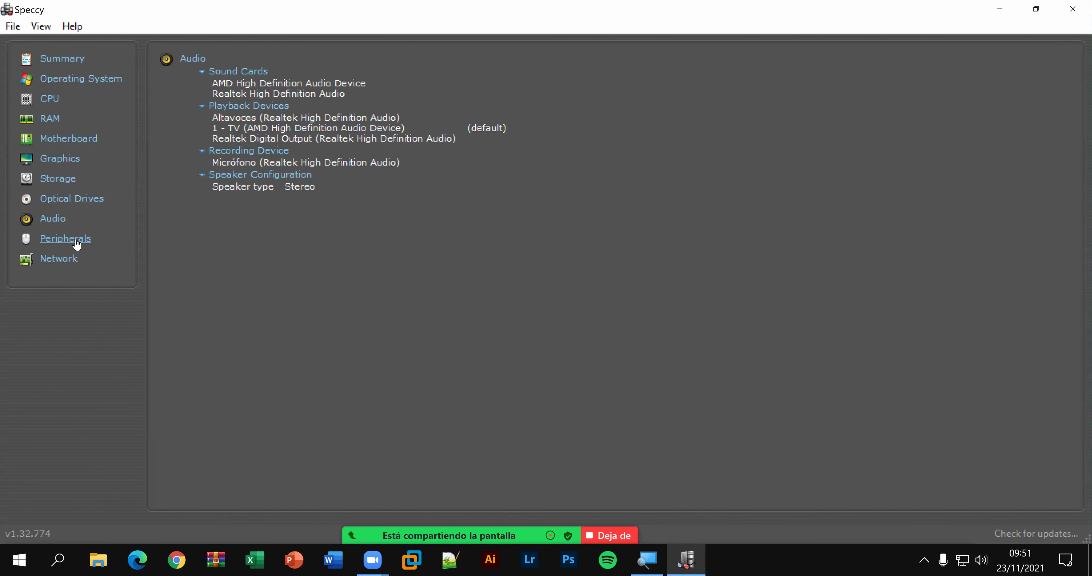
left_click(76, 244)
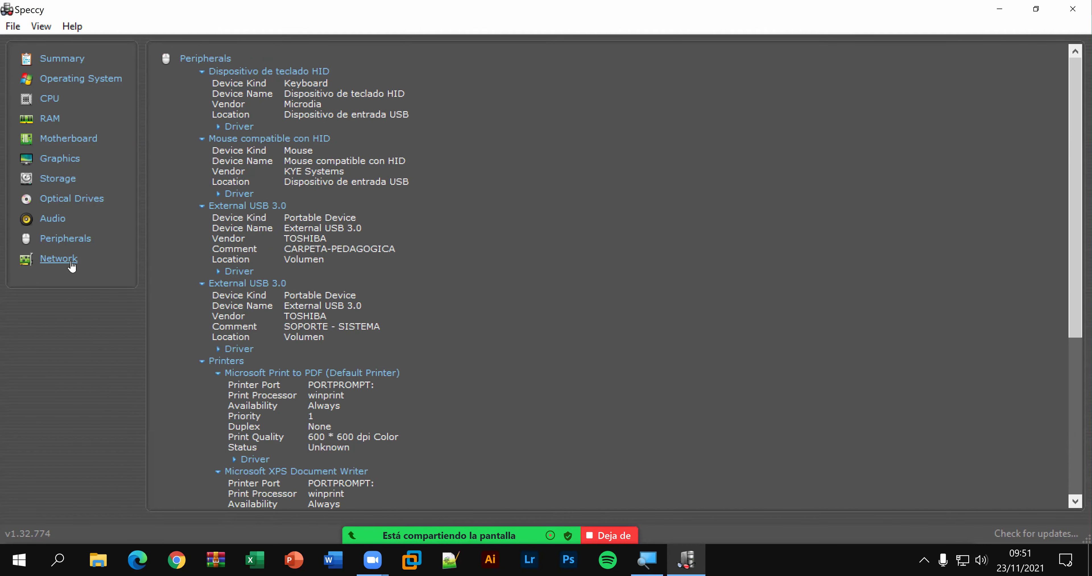
left_click(72, 266)
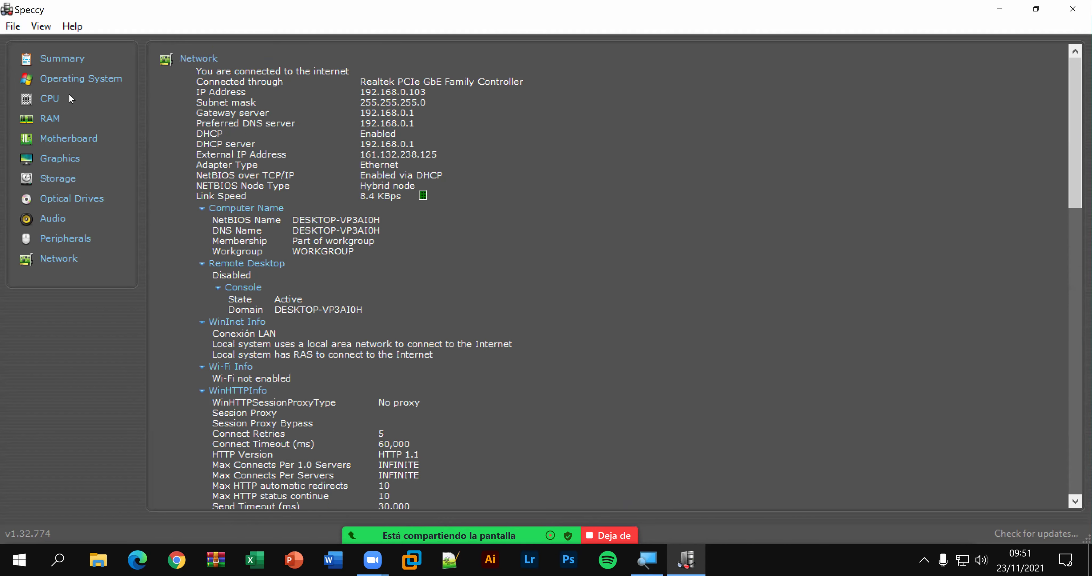
left_click(67, 61)
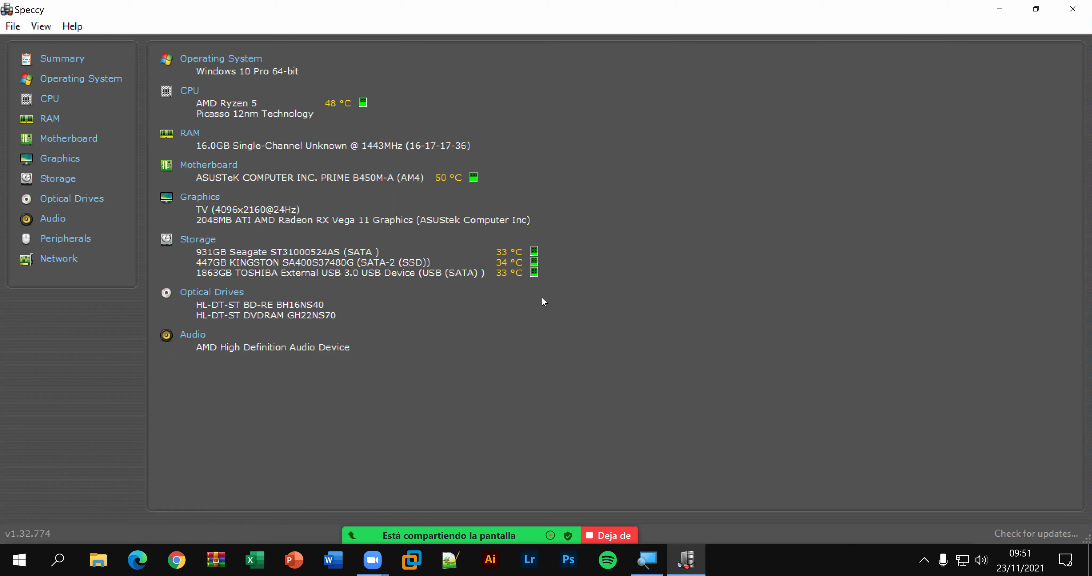
Step: Close Speccy and move its desktop shortcut directly below the EVEREST Ultimate shortcut
left_click(1074, 10)
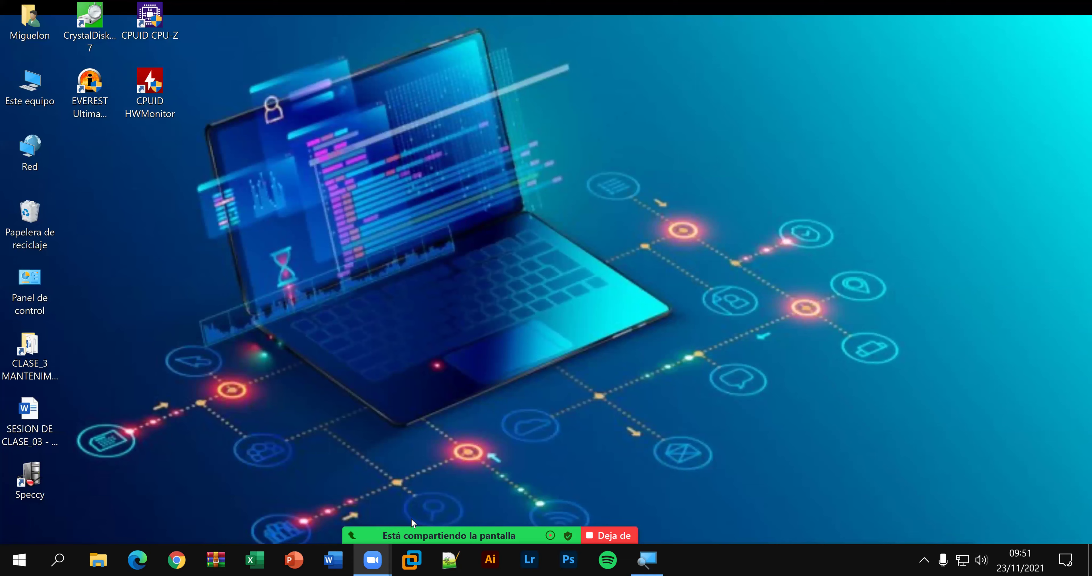
mouse_move(411, 518)
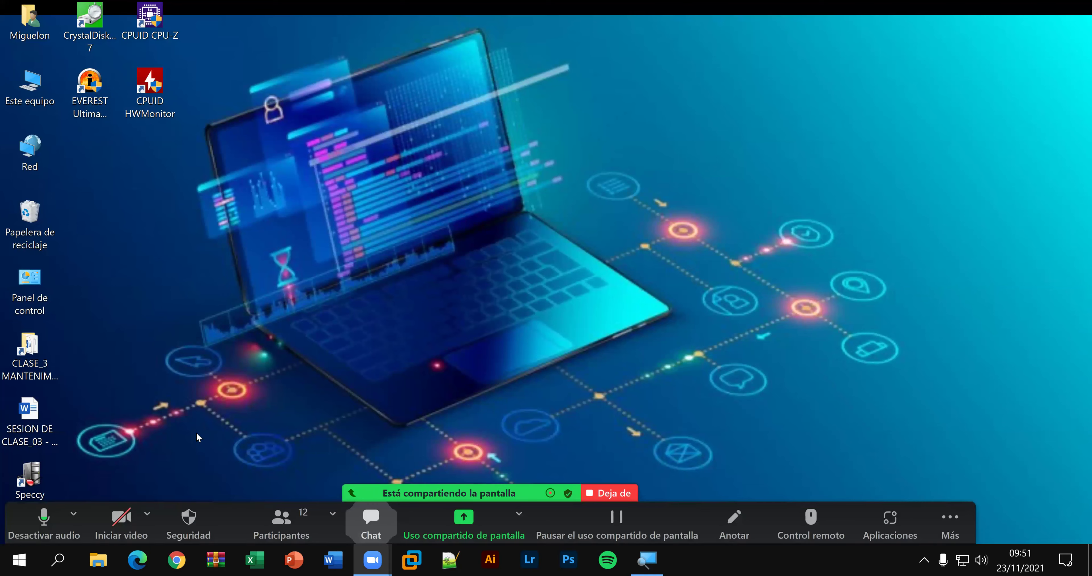
left_click_drag(29, 476, 119, 166)
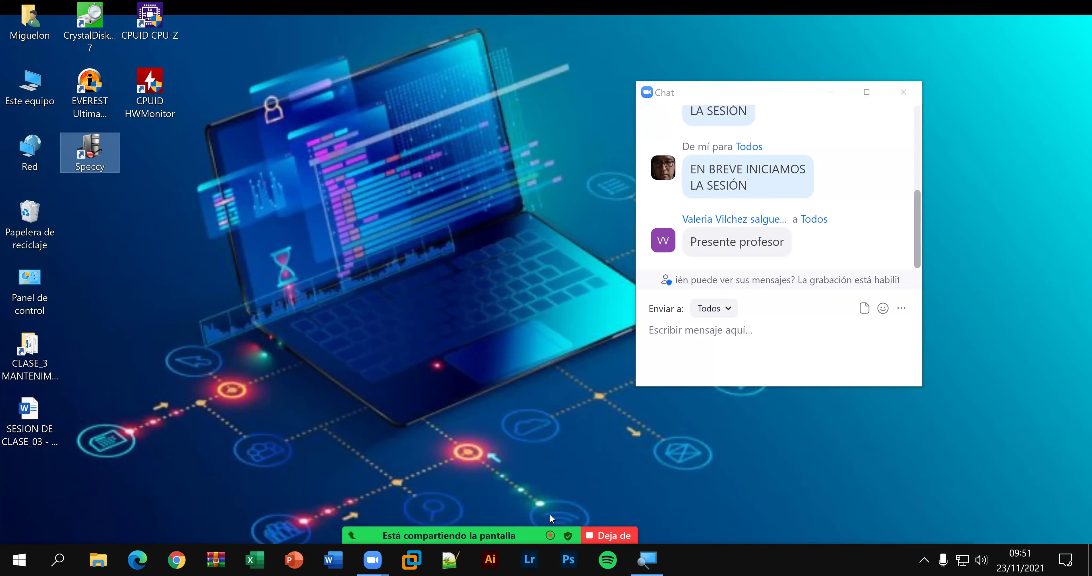
mouse_move(550, 514)
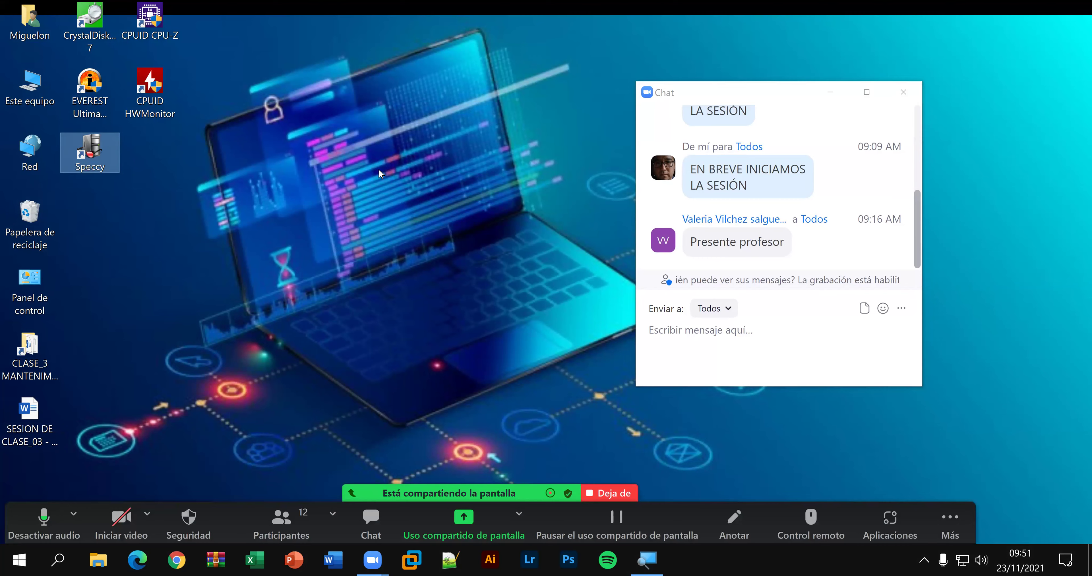
right_click(357, 126)
left_click(407, 193)
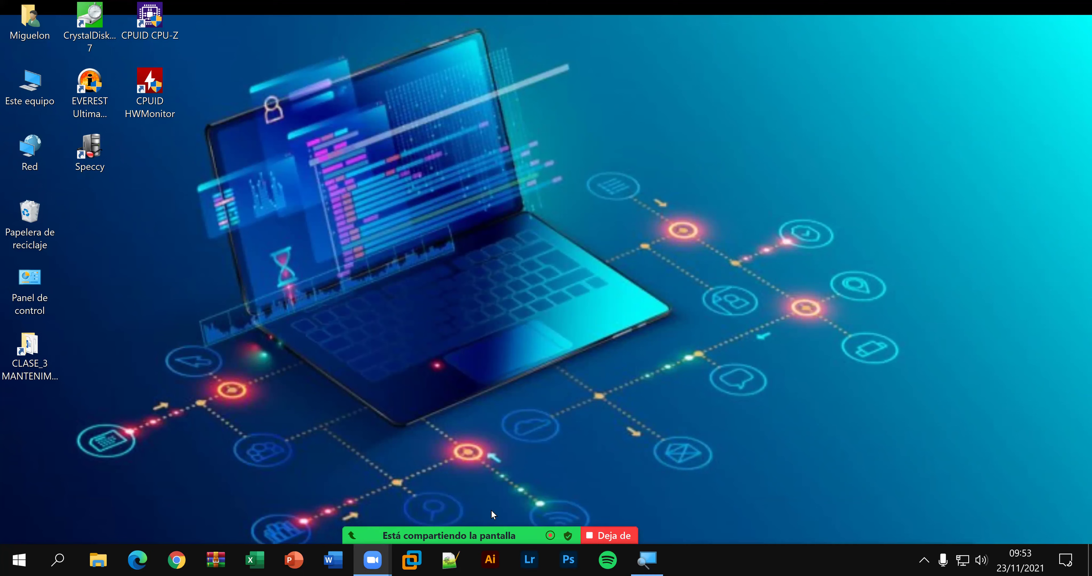
Step: Close the archive manager window showing the PROGRAMAS folder and open the Control Panel with the Run command CONTROL
mouse_move(492, 514)
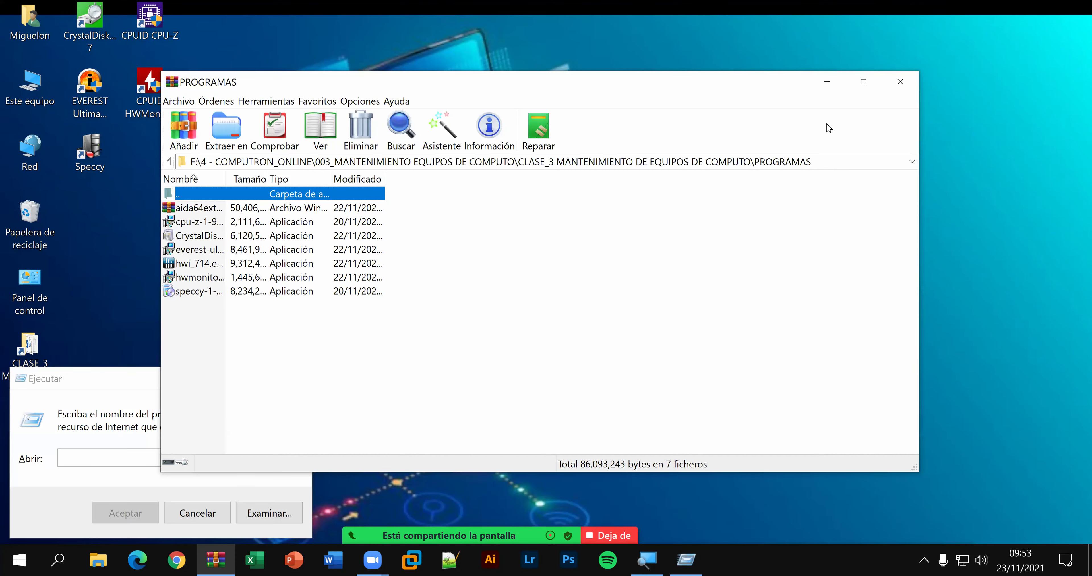
left_click(900, 81)
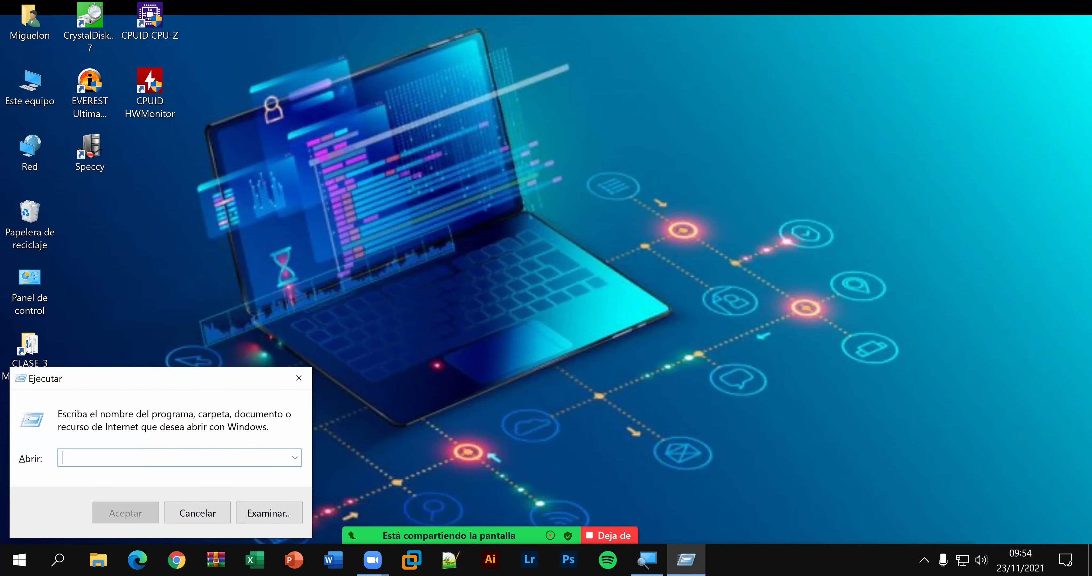
type("CONTROL")
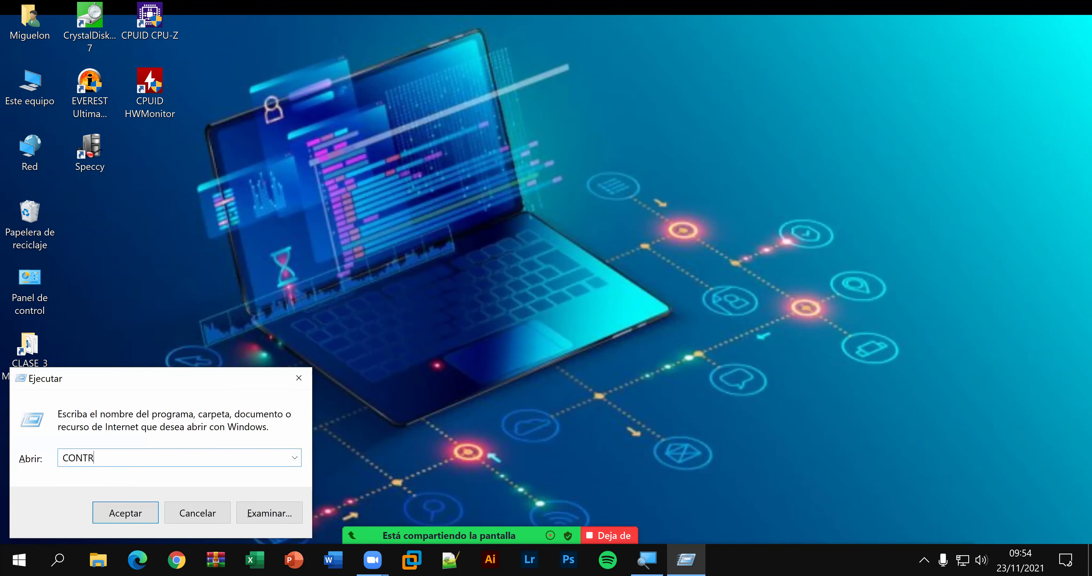
double_click(140, 462)
key("Return")
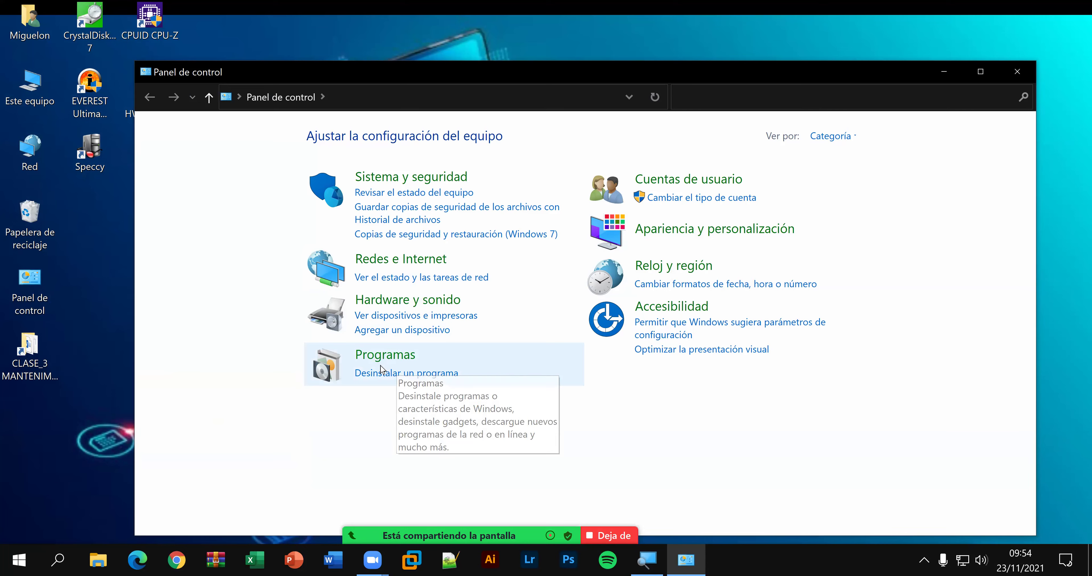
Step: Show the list of programs that can be uninstalled in a maximized window, sorted by installation date with the newest first
left_click(372, 373)
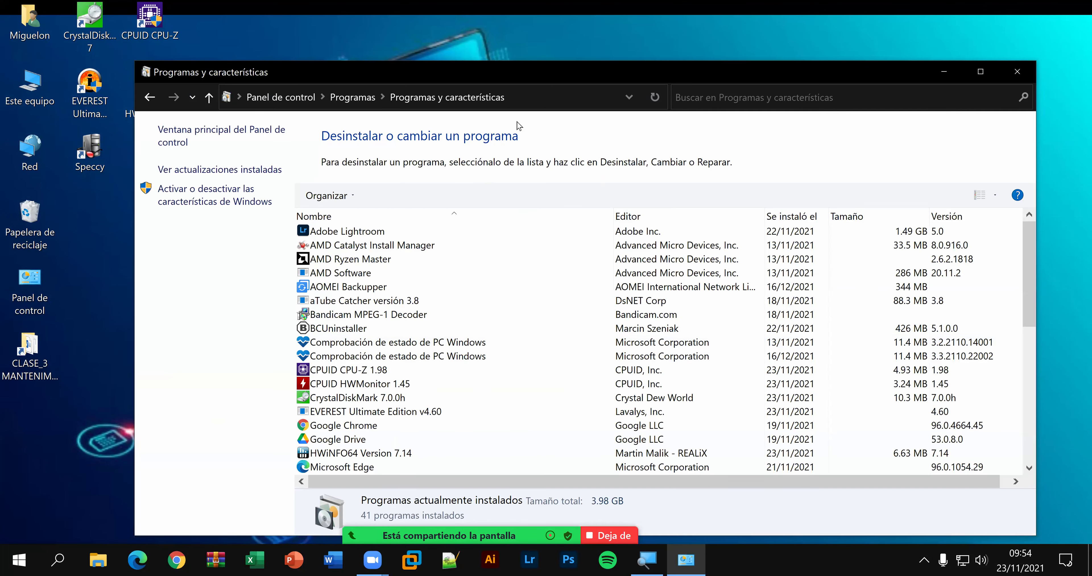
double_click(549, 71)
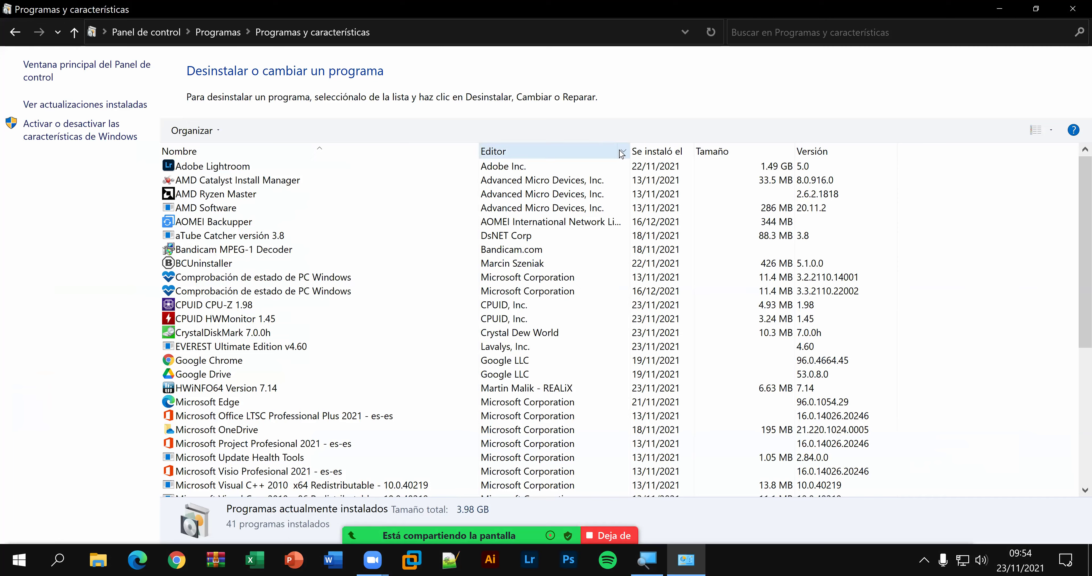
left_click(638, 153)
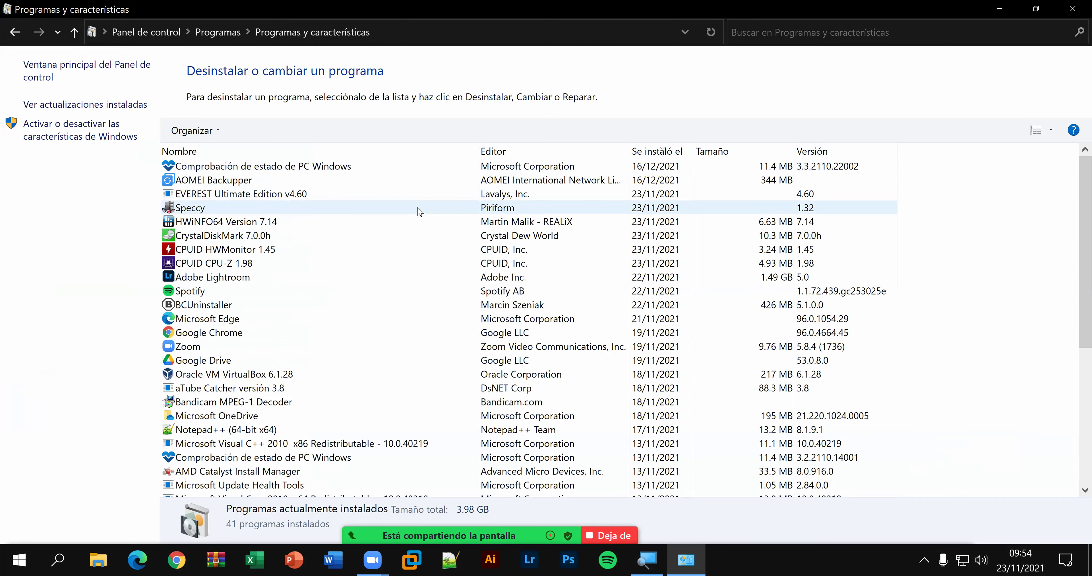
Step: Widen the installation date column and list the programs from the oldest to the newest installation date, looking through the whole list
key("super")
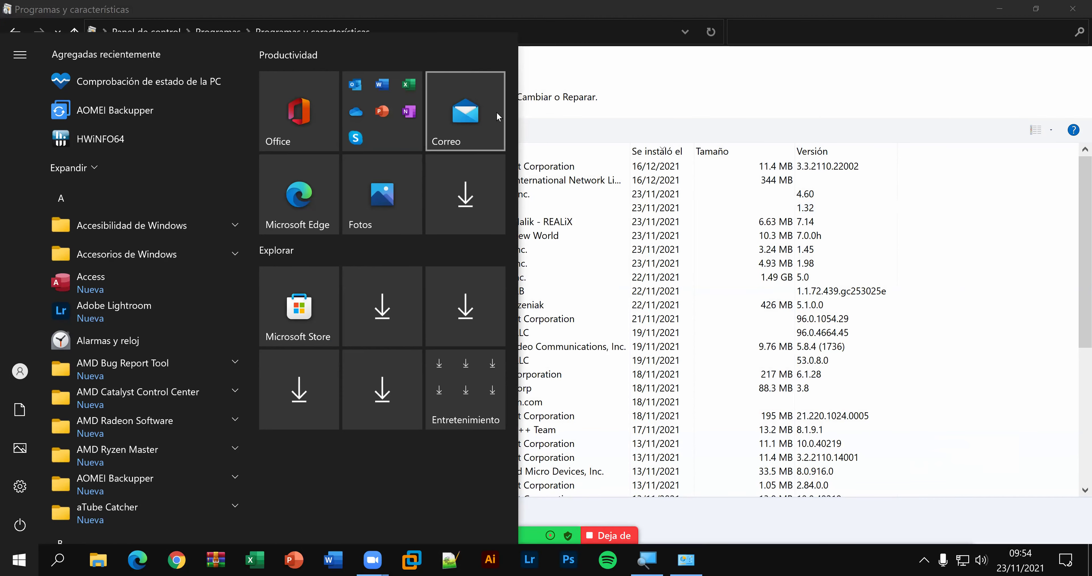
key("super")
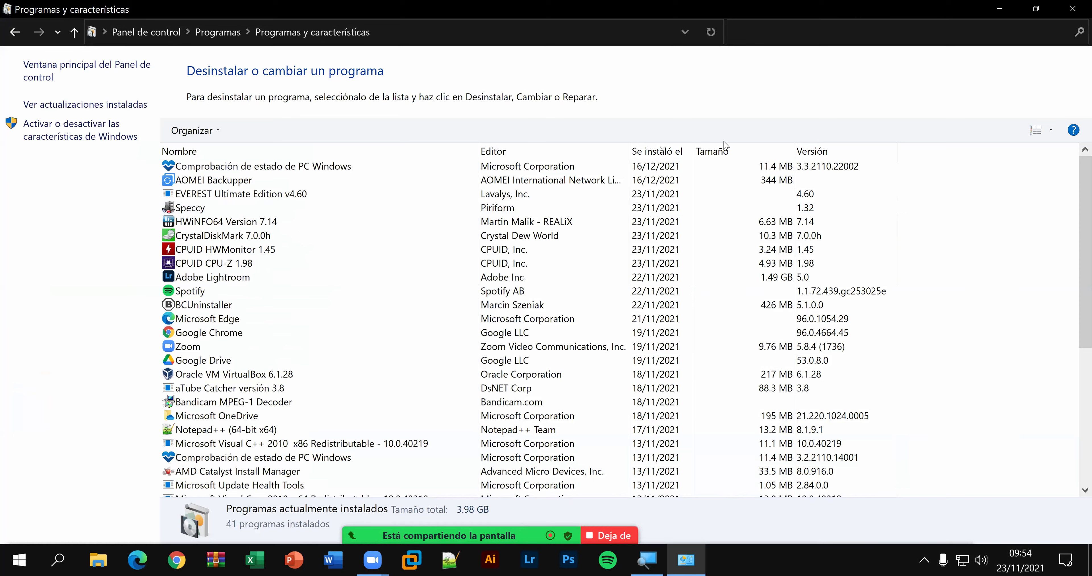
left_click_drag(692, 152, 760, 152)
left_click(699, 157)
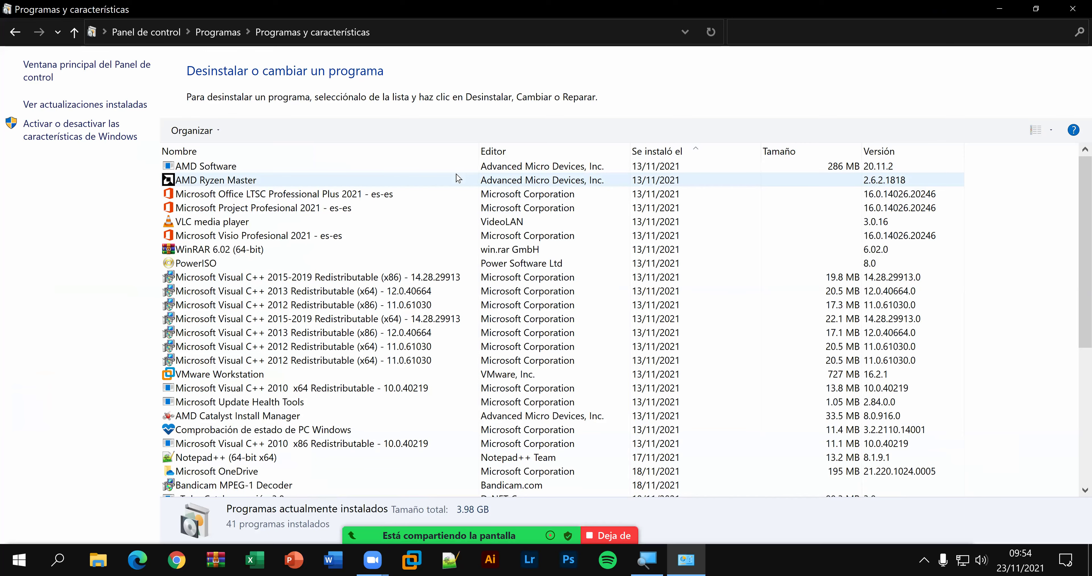
scroll(461, 255, "down", 6)
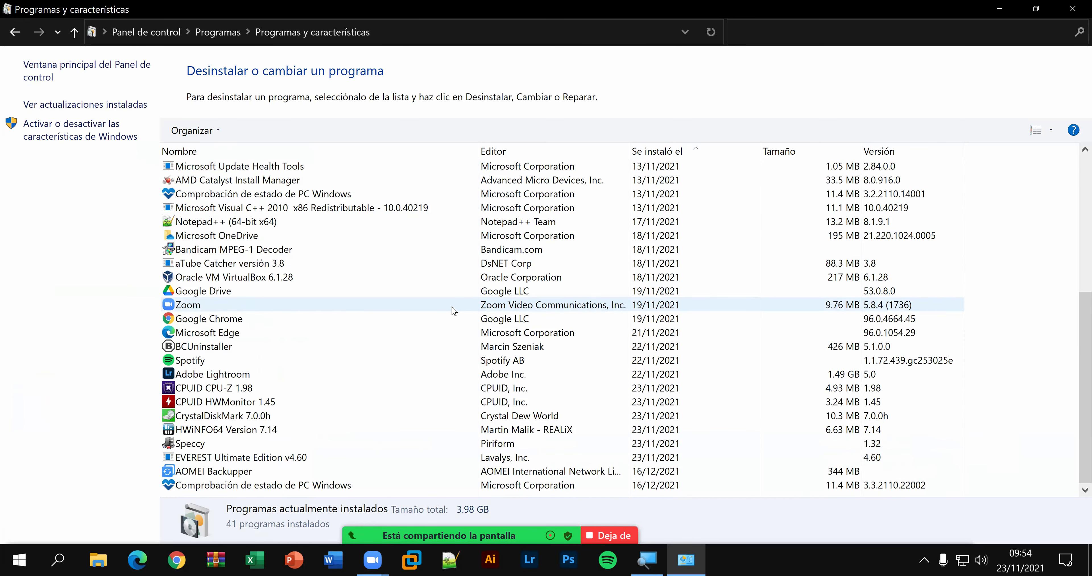
scroll(453, 310, "up", 3)
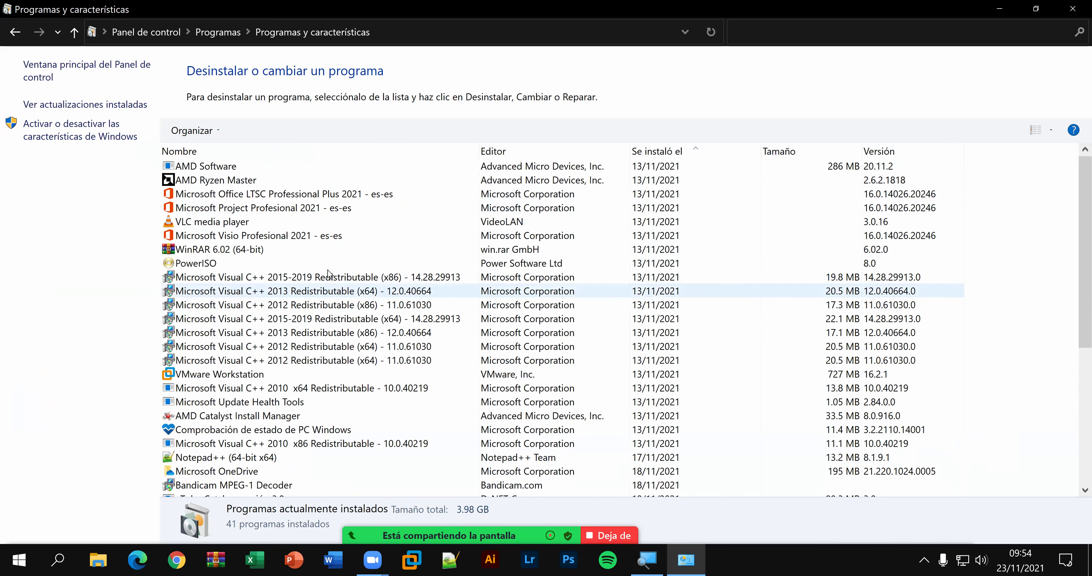
scroll(364, 207, "up", 3)
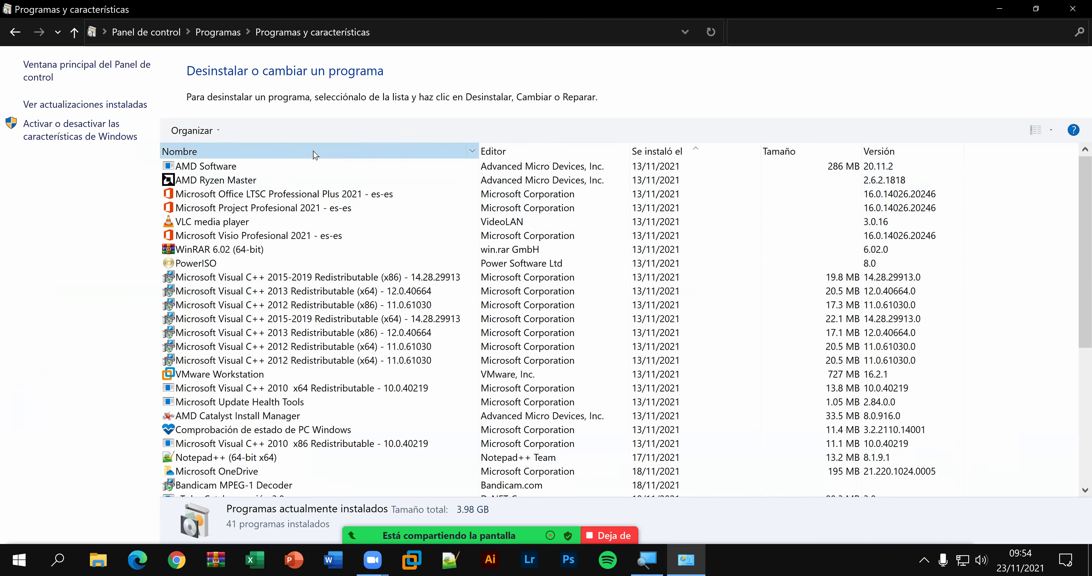
Step: Sort the installed programs alphabetically by name and review the list from beginning to end
left_click(352, 152)
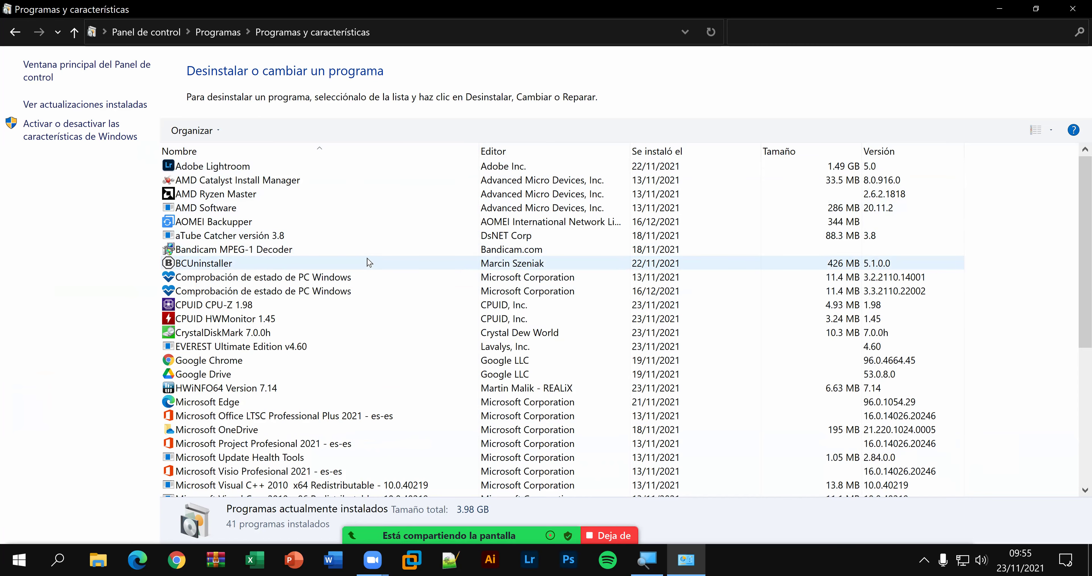
scroll(367, 265, "down", 2)
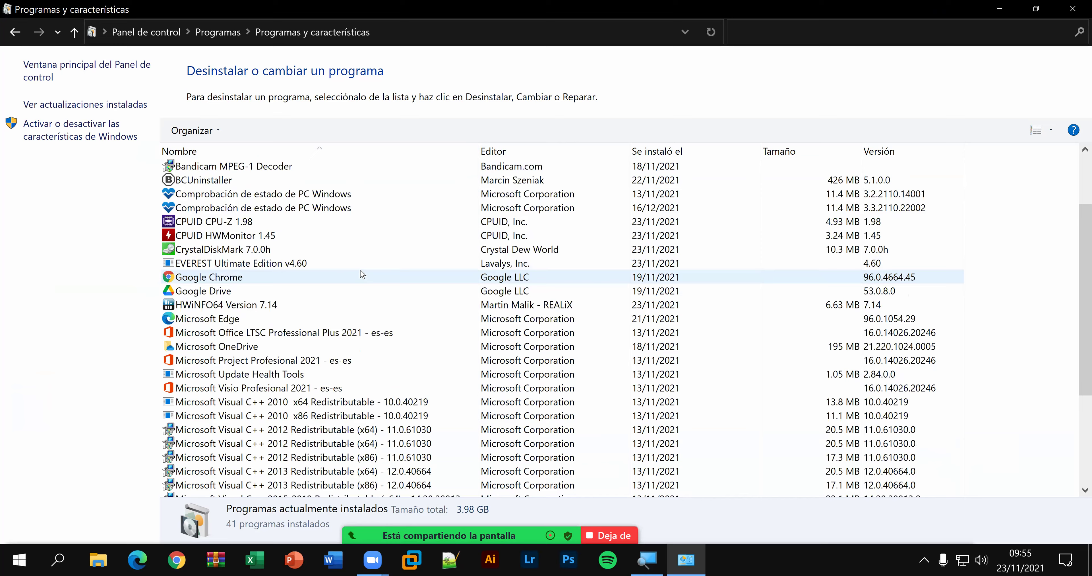
scroll(361, 275, "down", 4)
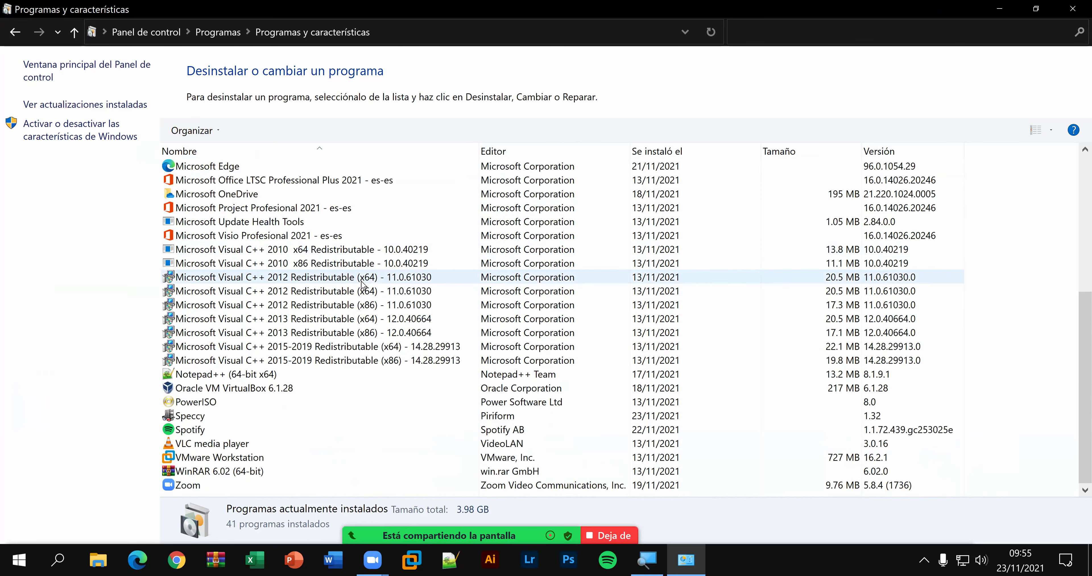
scroll(362, 284, "up", 6)
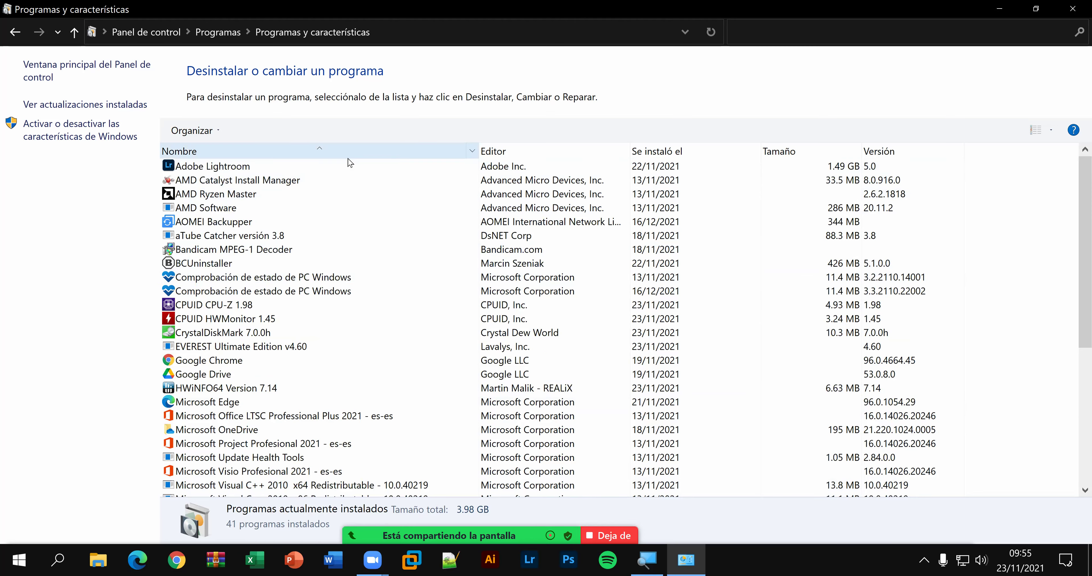
scroll(390, 337, "down", 2)
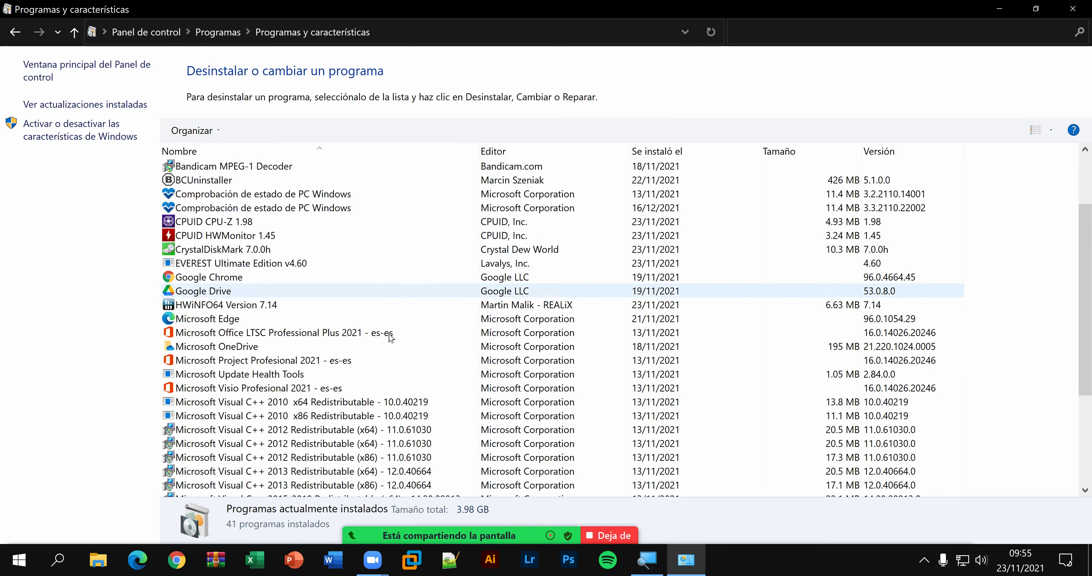
scroll(390, 337, "down", 4)
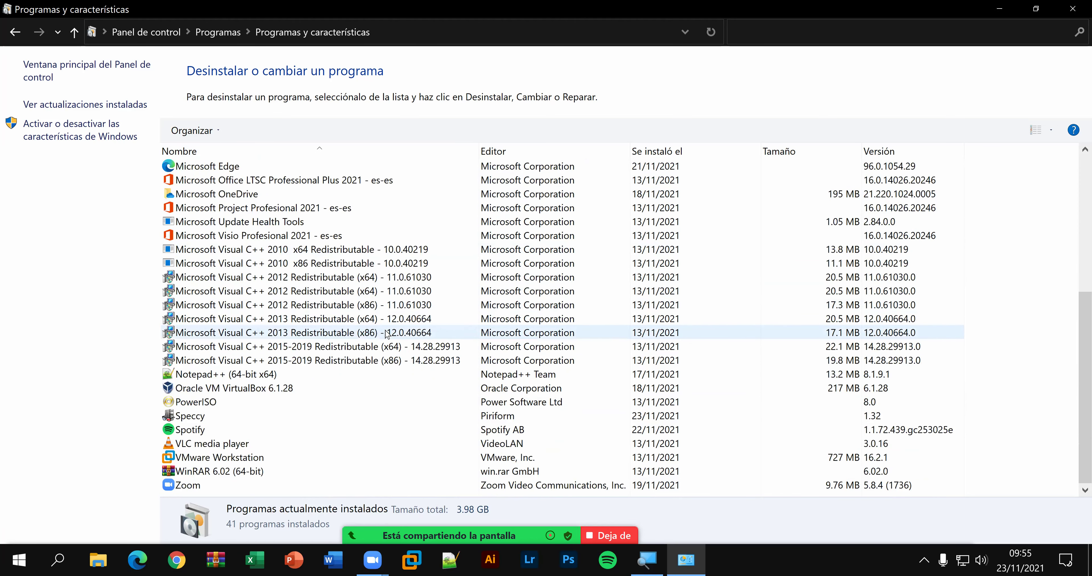
scroll(383, 330, "up", 6)
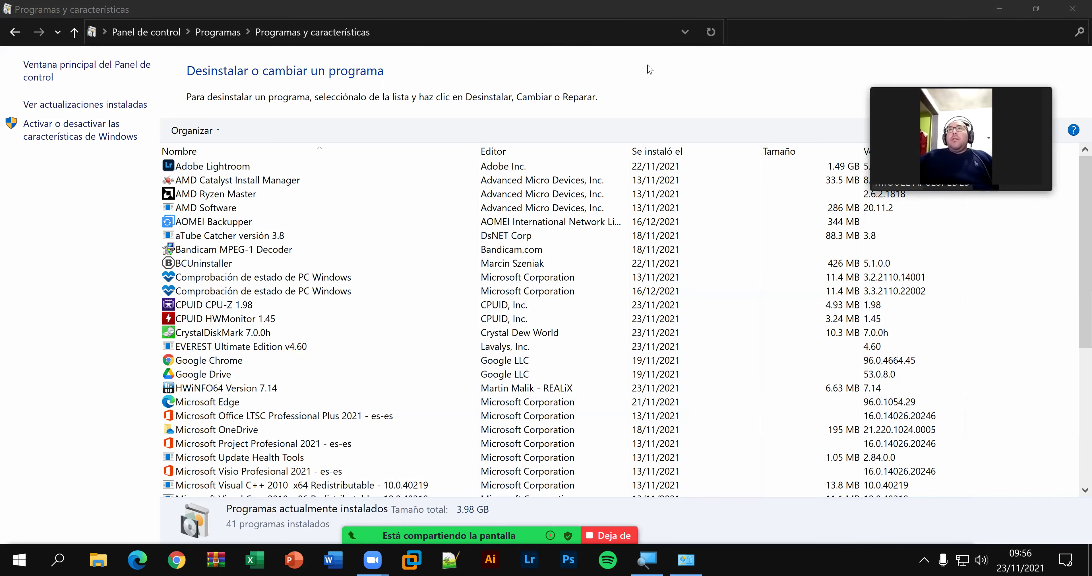
Step: Close the installed programs window and refresh the desktop twice
left_click(1076, 9)
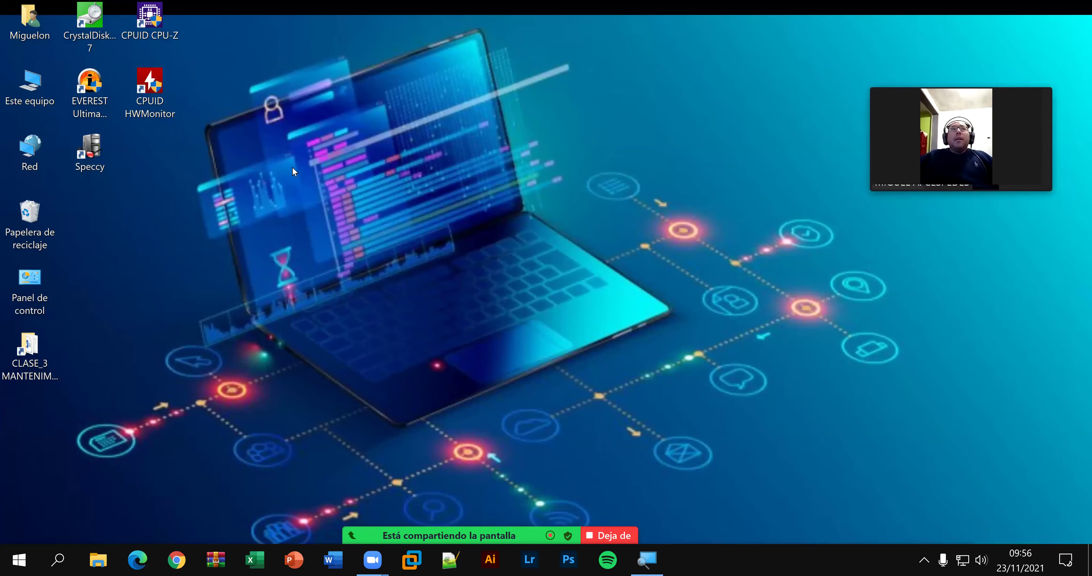
right_click(293, 168)
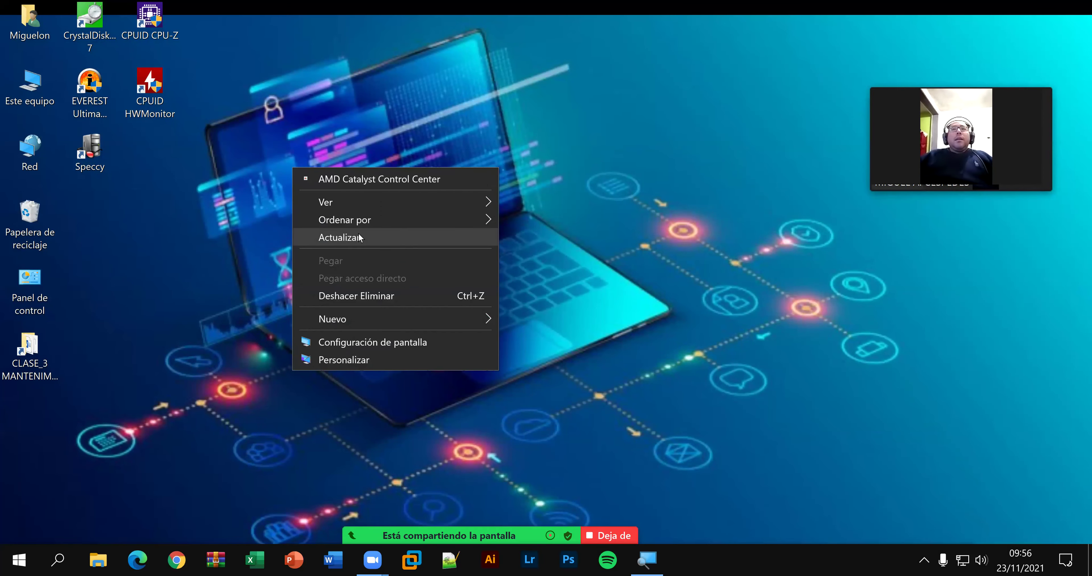
left_click(363, 238)
right_click(338, 144)
left_click(413, 217)
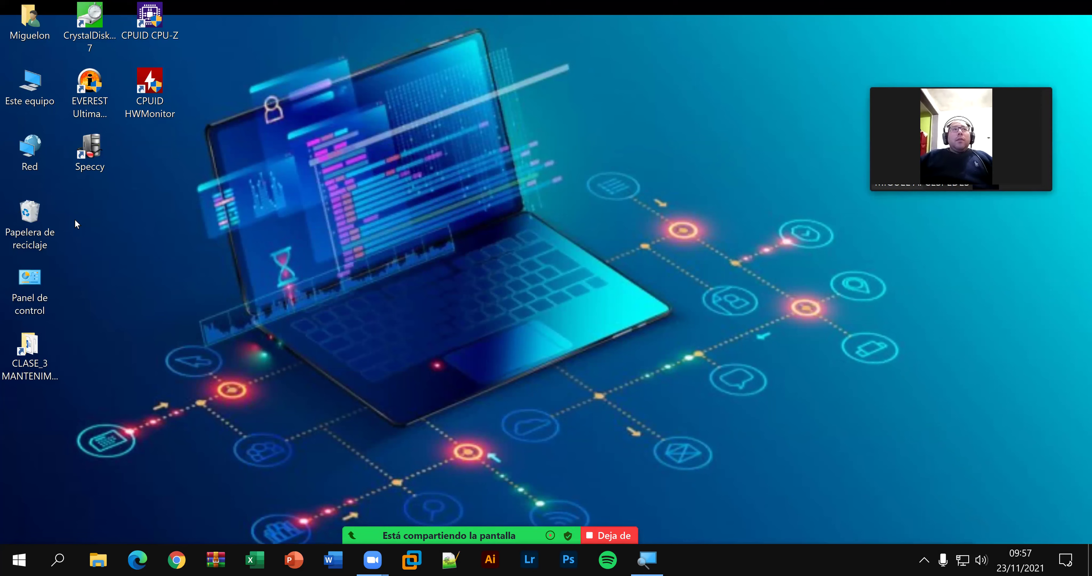
Step: Empty the Recycle Bin and confirm the permanent deletion of its items
right_click(42, 225)
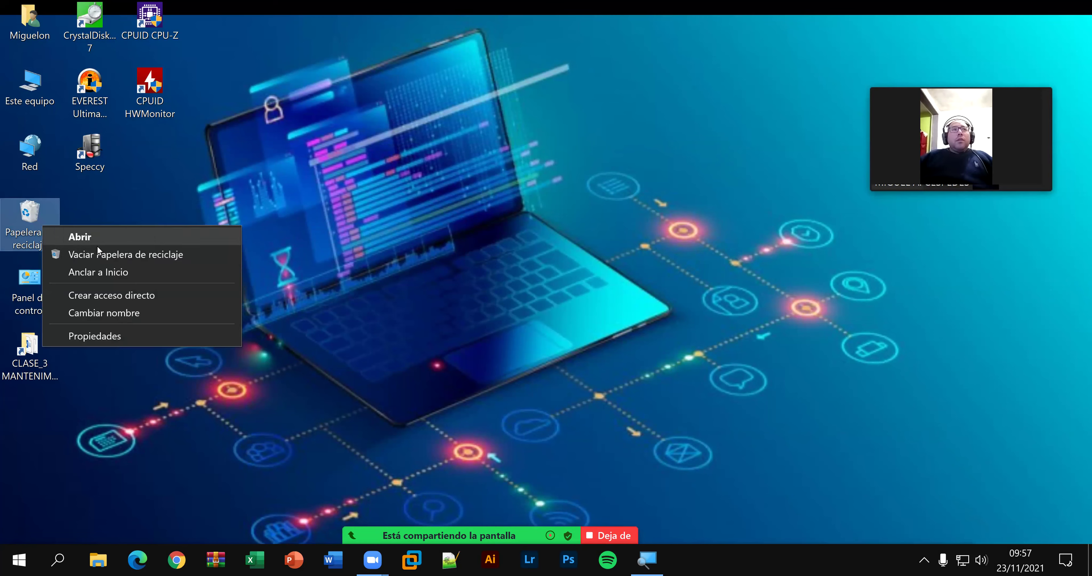
left_click(132, 255)
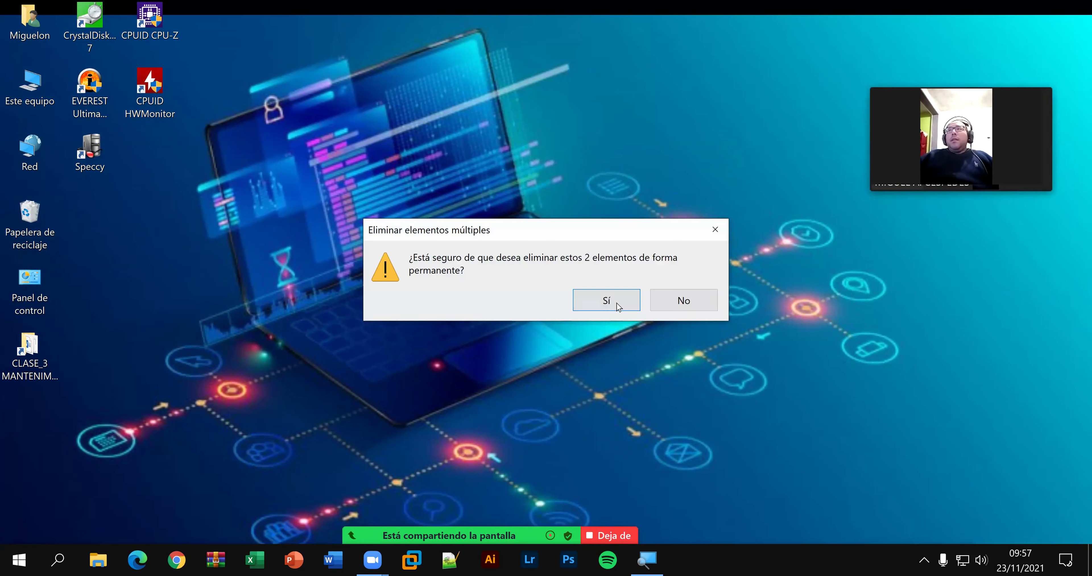
left_click(605, 300)
Step: Look at the installers in the PROGRAMAS folder inside the CLASE_3 MANTENIMIENTO DE EQUIPOS DE COMPUTO folder and close the window
double_click(27, 350)
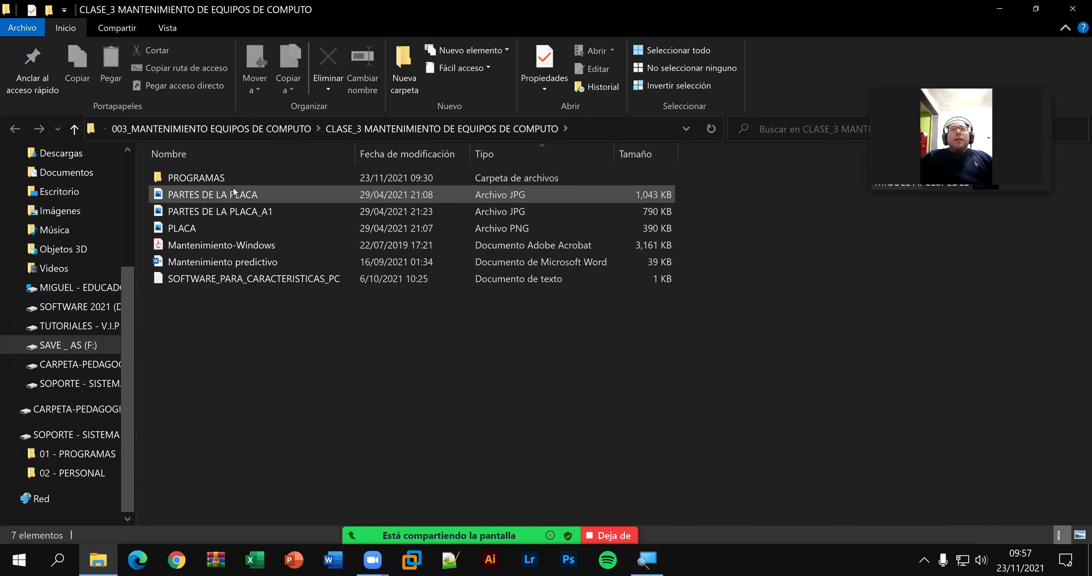
left_click(229, 195)
double_click(236, 178)
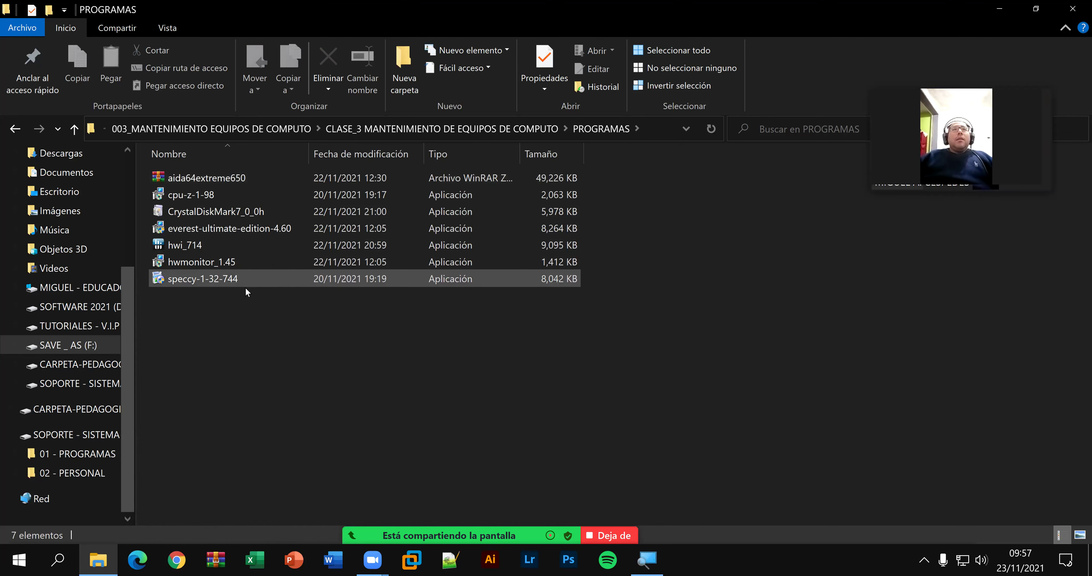
left_click(1071, 7)
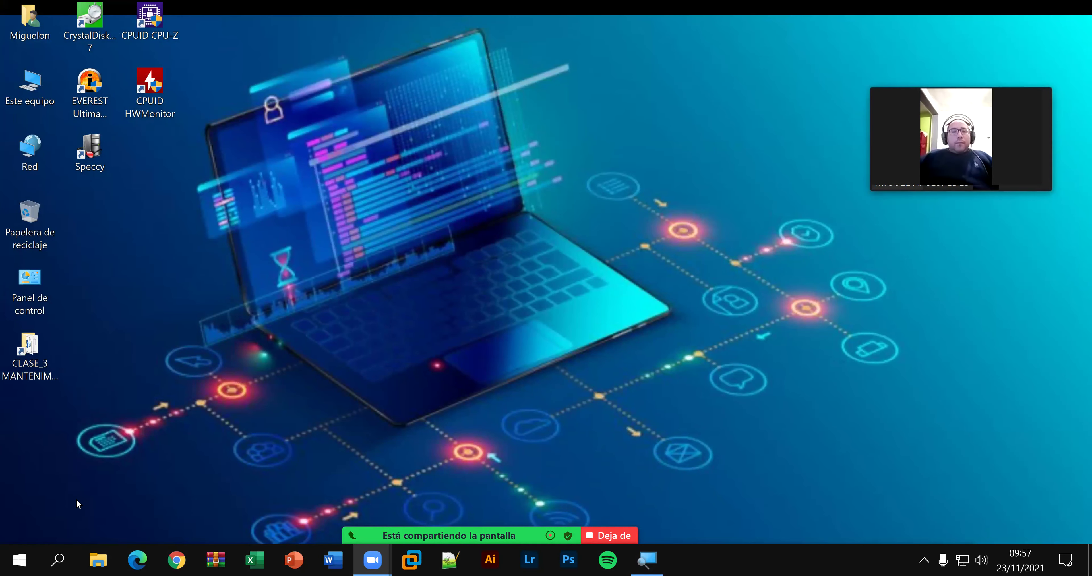
Step: Open Google Chrome and search Google for bc inundesintaller
left_click(178, 560)
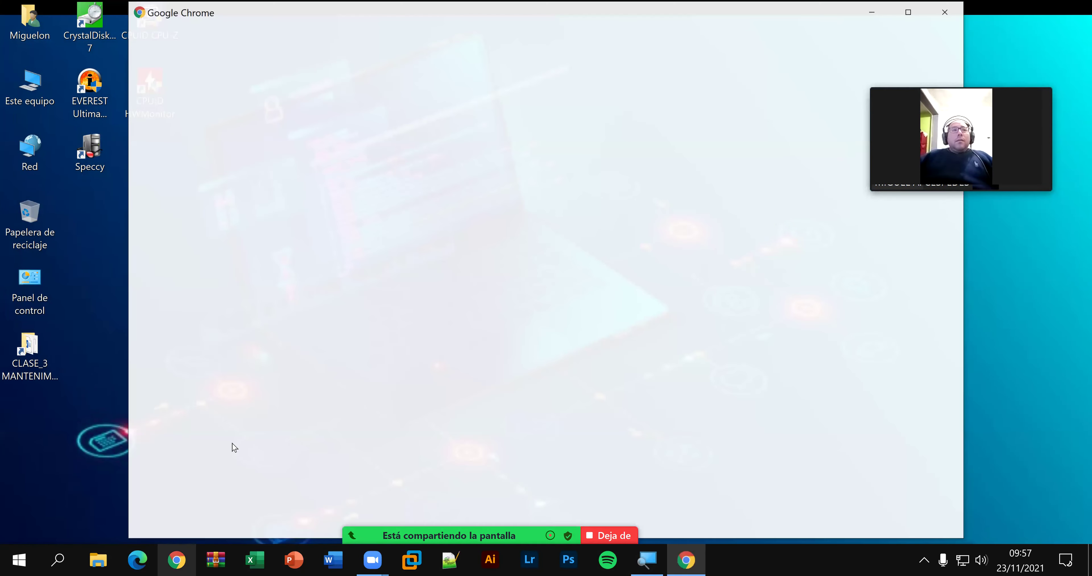
left_click(449, 319)
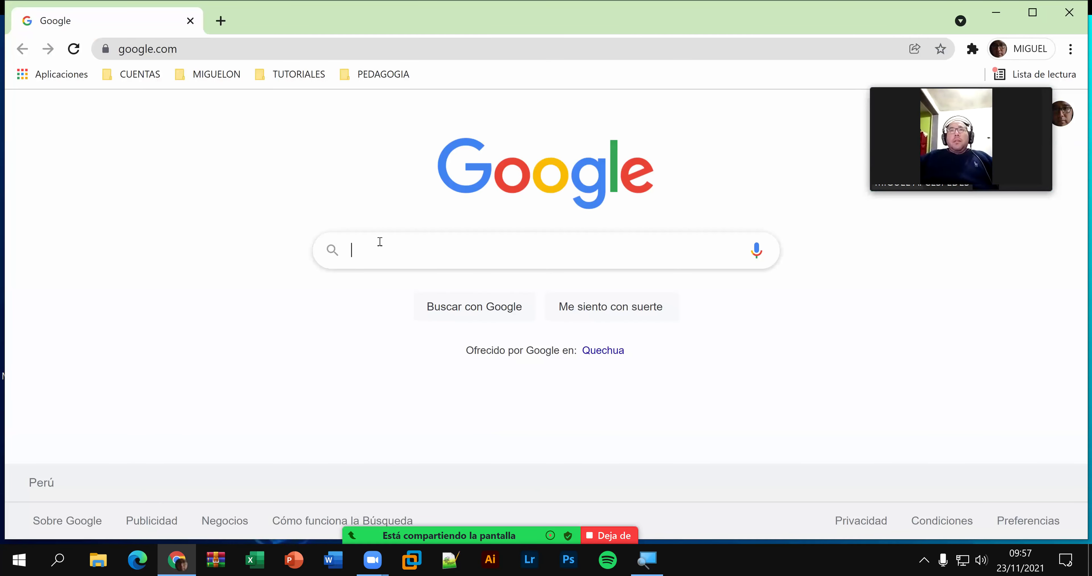
type("BC")
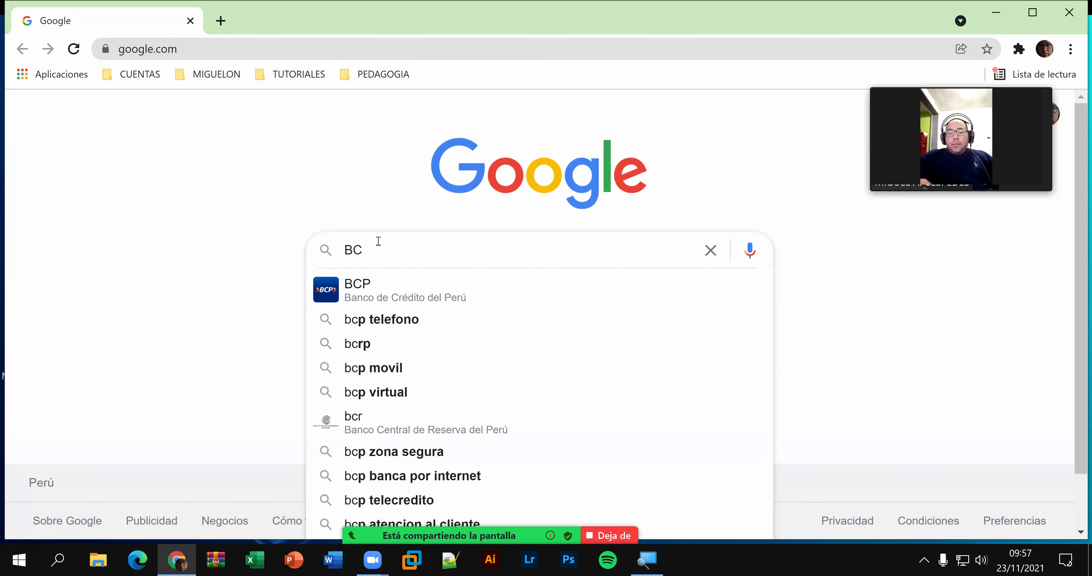
type(" lN")
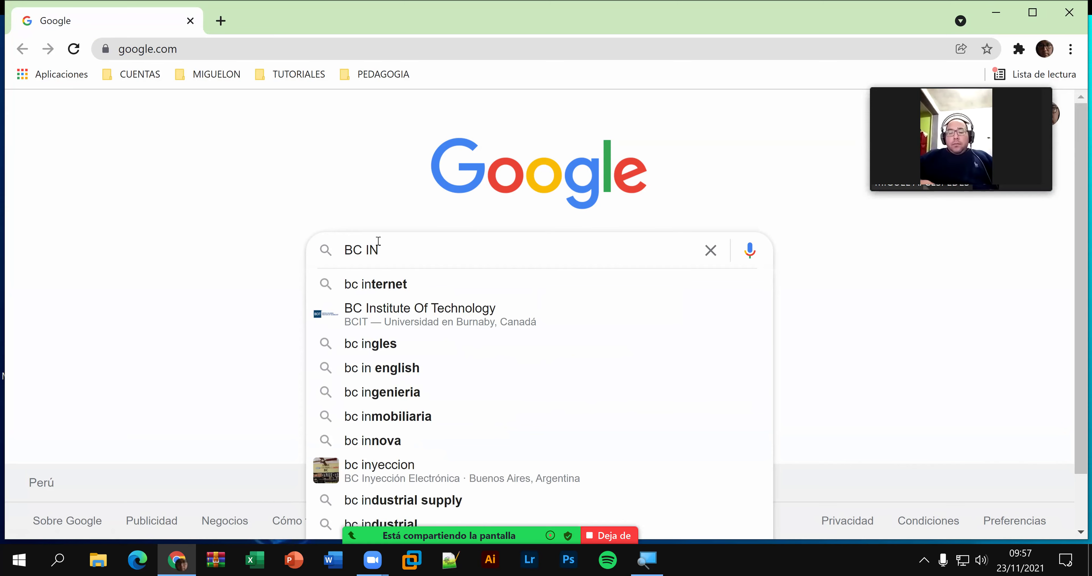
type("U")
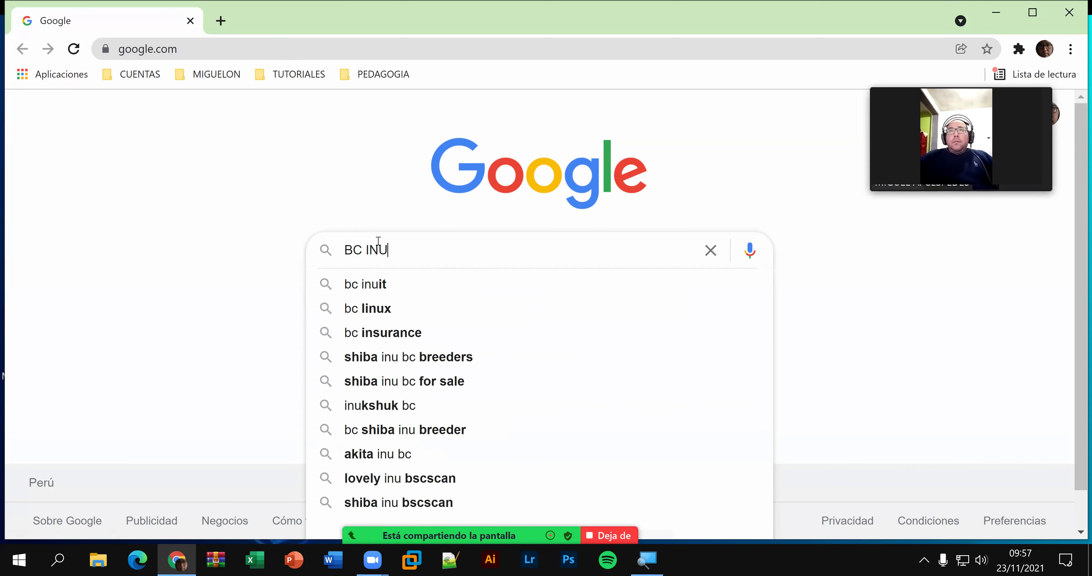
type("NDE")
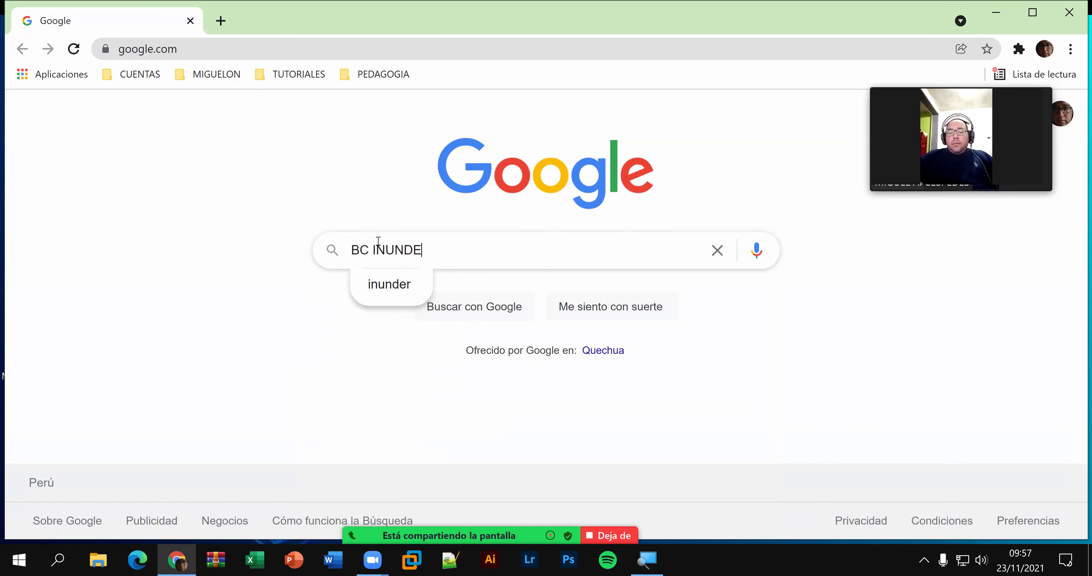
type("SINTALLER")
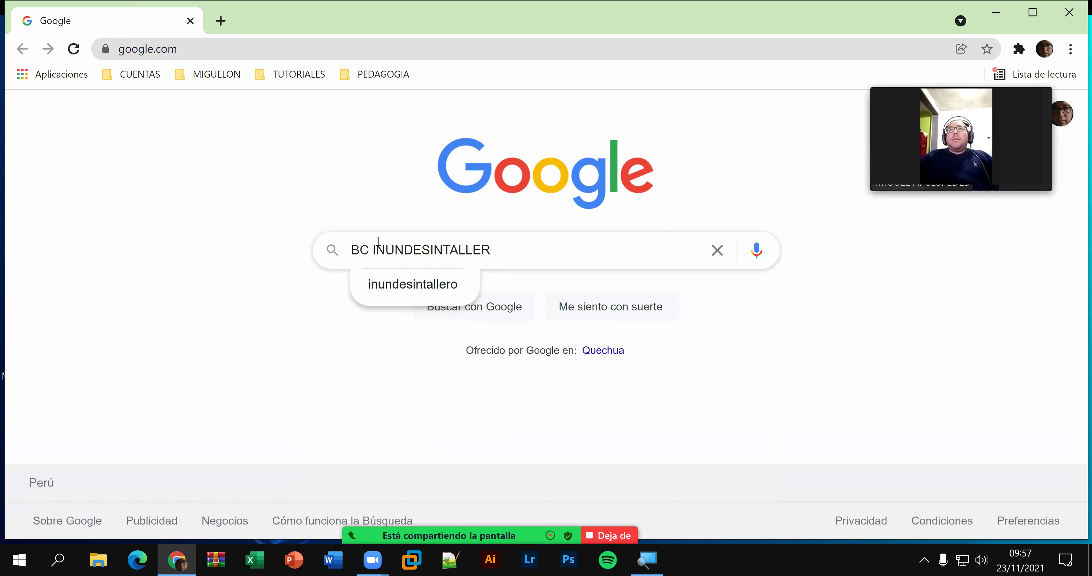
key("Down")
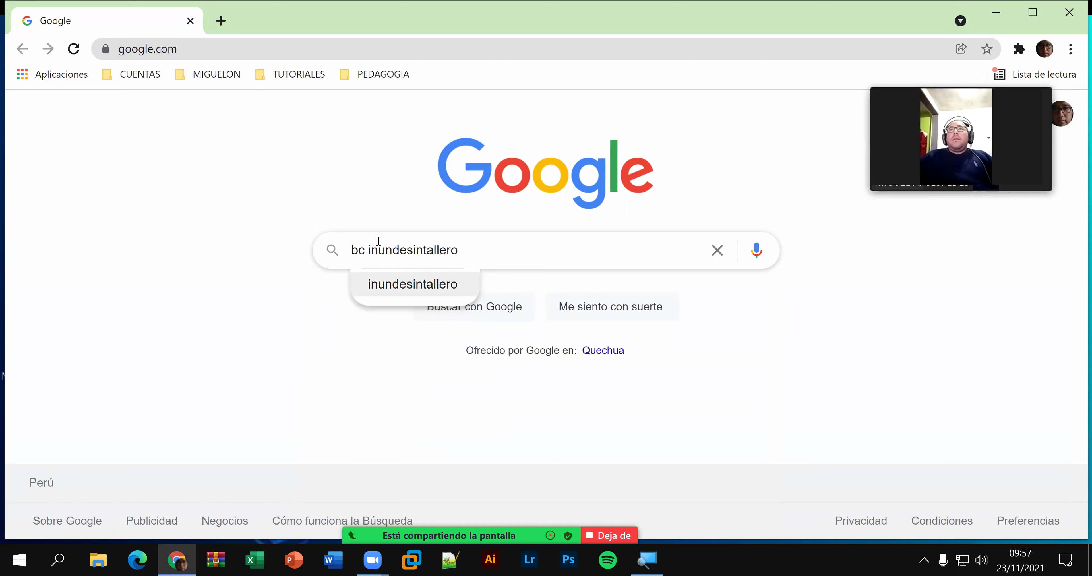
key("BackSpace")
key("Return")
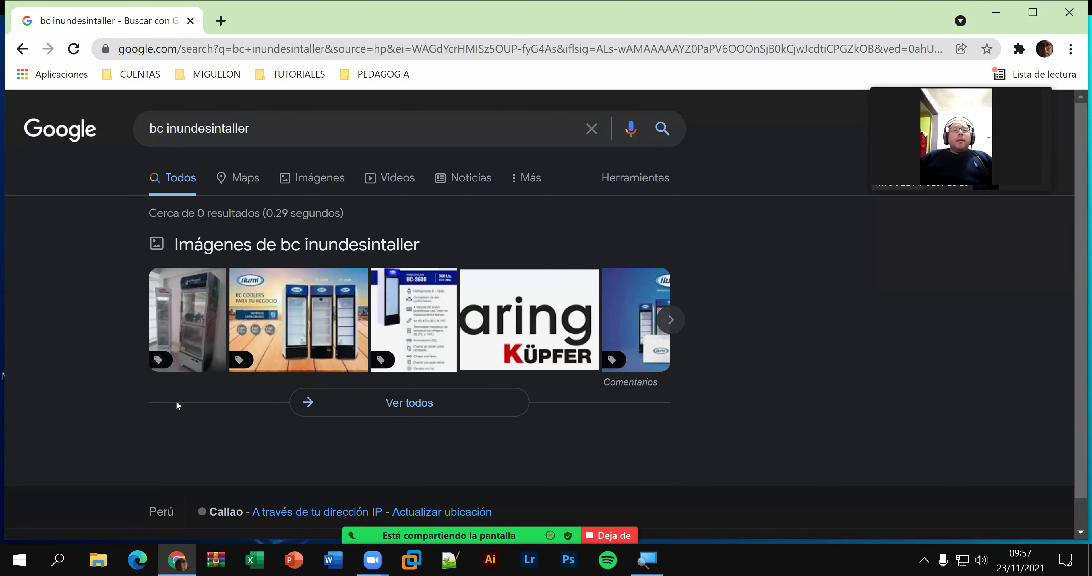
Step: Check the spelling of the BCUninstaller entry among the installed applications and return to the search results
left_click(23, 561)
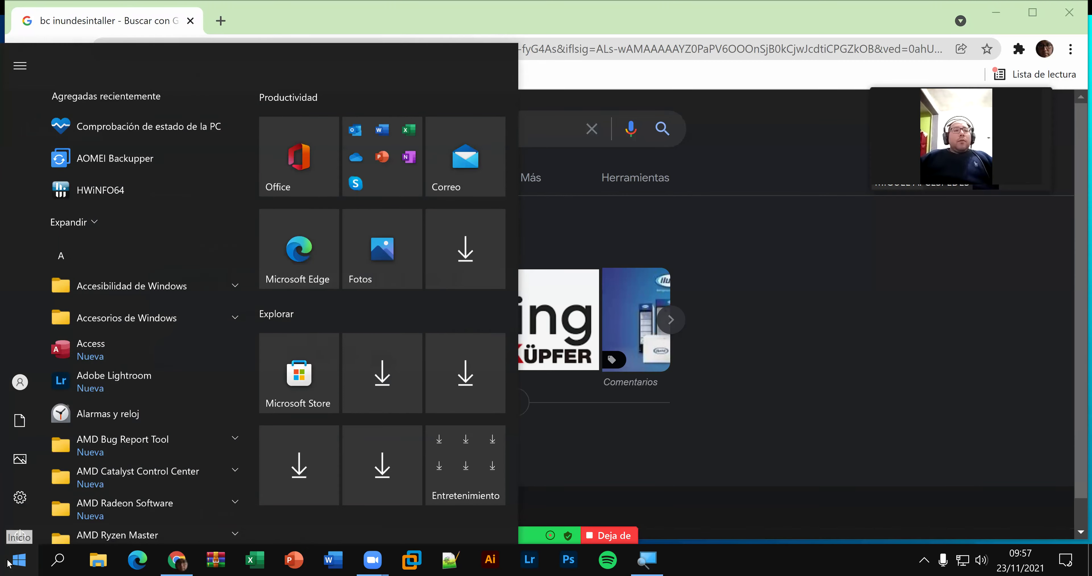
scroll(169, 426, "down", 2)
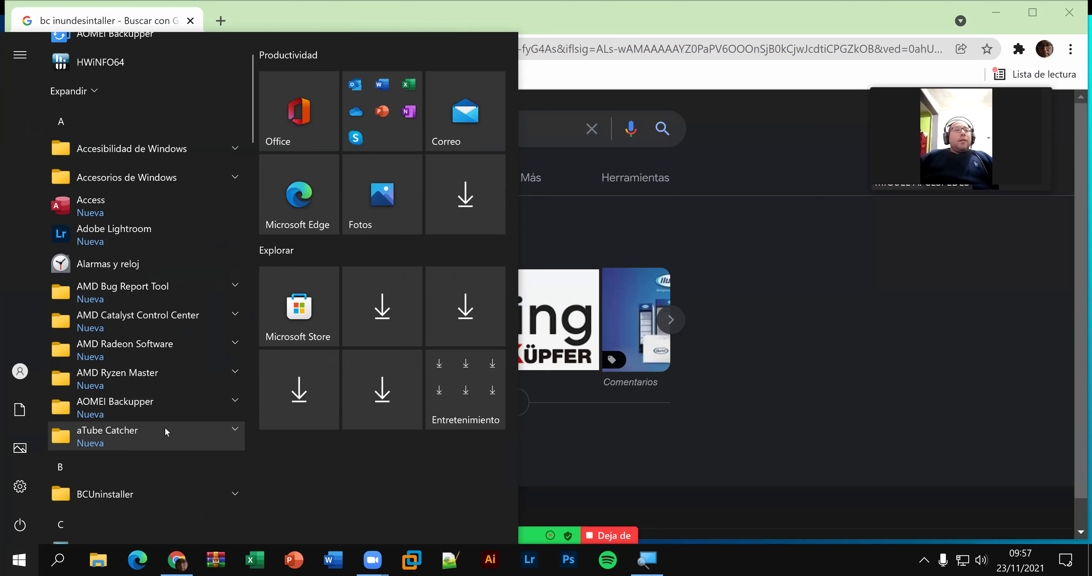
left_click(583, 147)
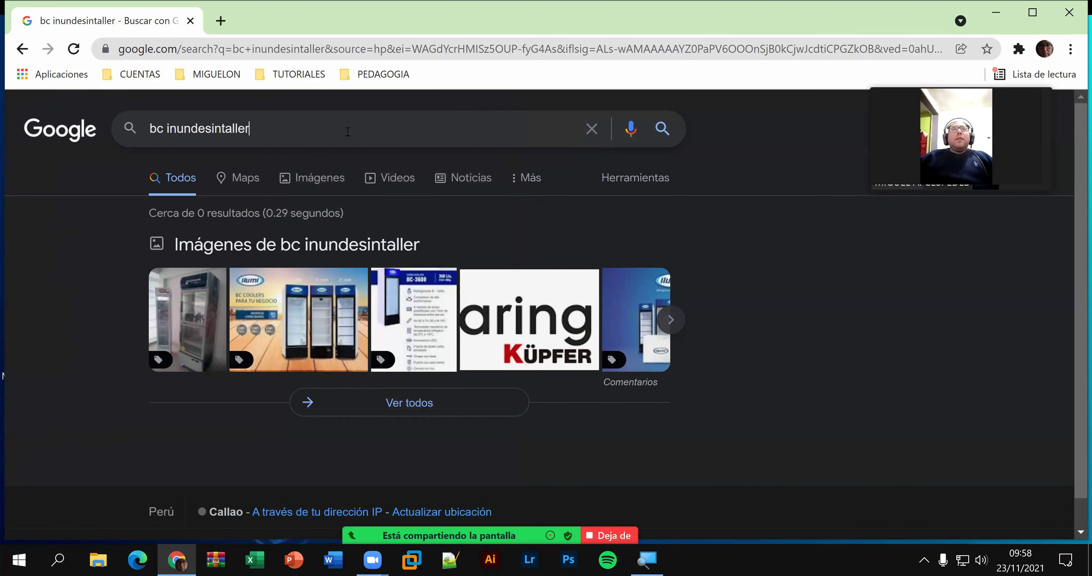
Step: Correct the Google search to bcuninstaller and open the official Bulk Crap Uninstaller website from the results
left_click_drag(249, 129, 172, 132)
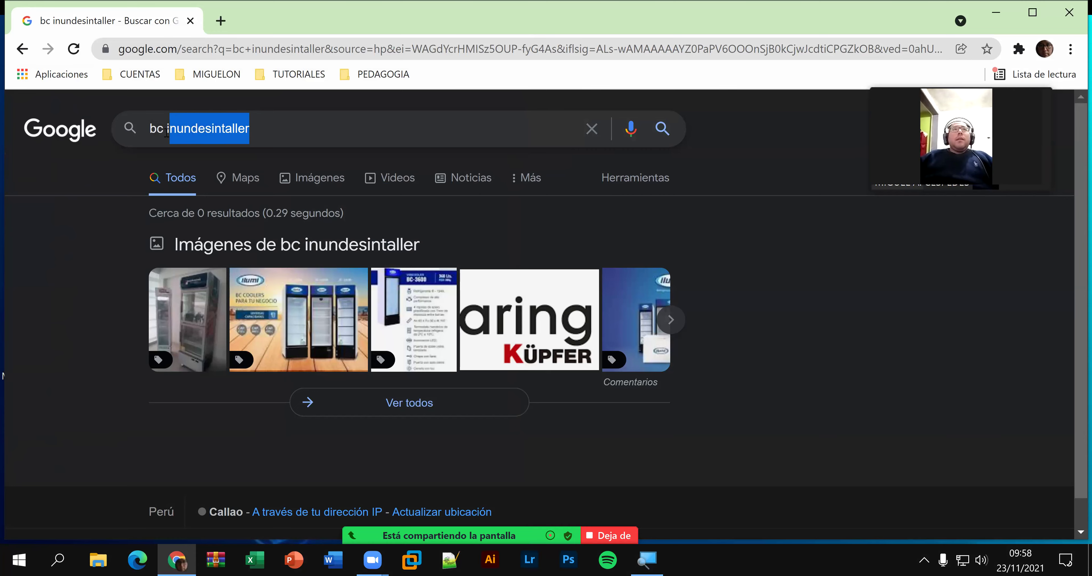
type("UN")
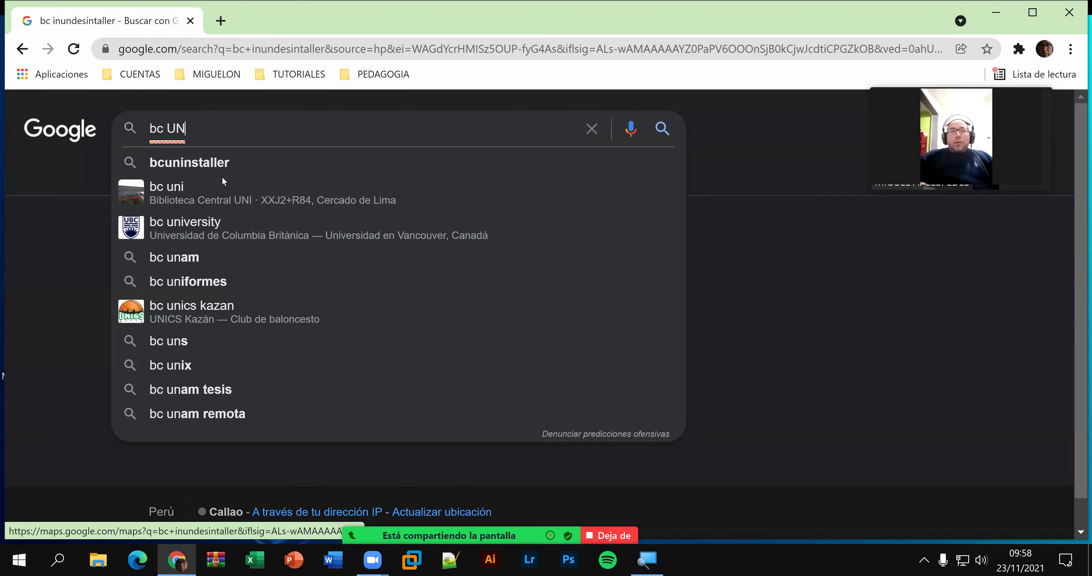
key("Down")
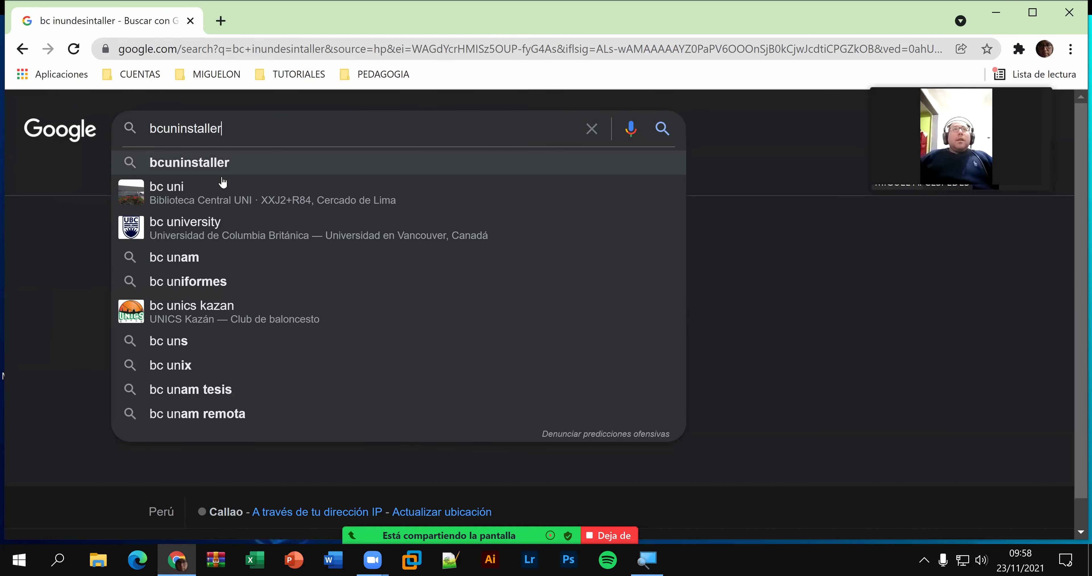
key("Return")
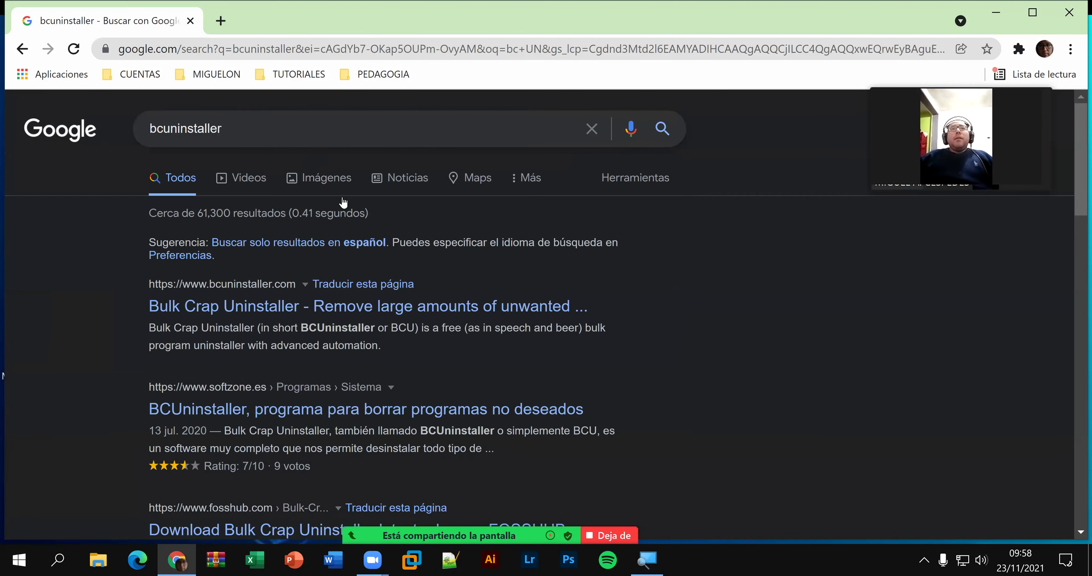
left_click(403, 314)
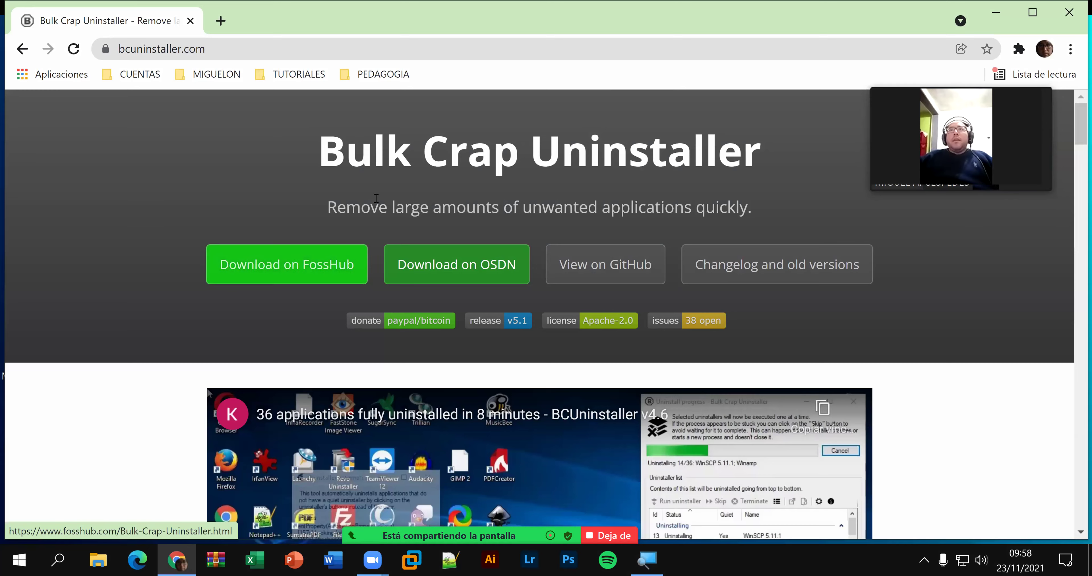
Step: Go to the program's FossHub download page and download the Bulk Crap Uninstaller Installer and Portable file
left_click(289, 281)
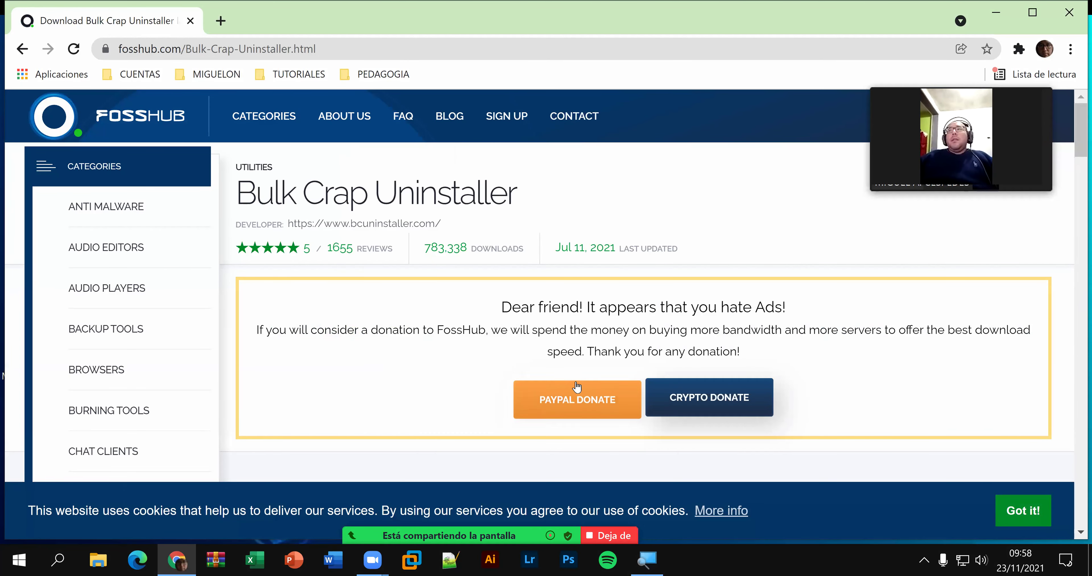
scroll(568, 386, "down", 10)
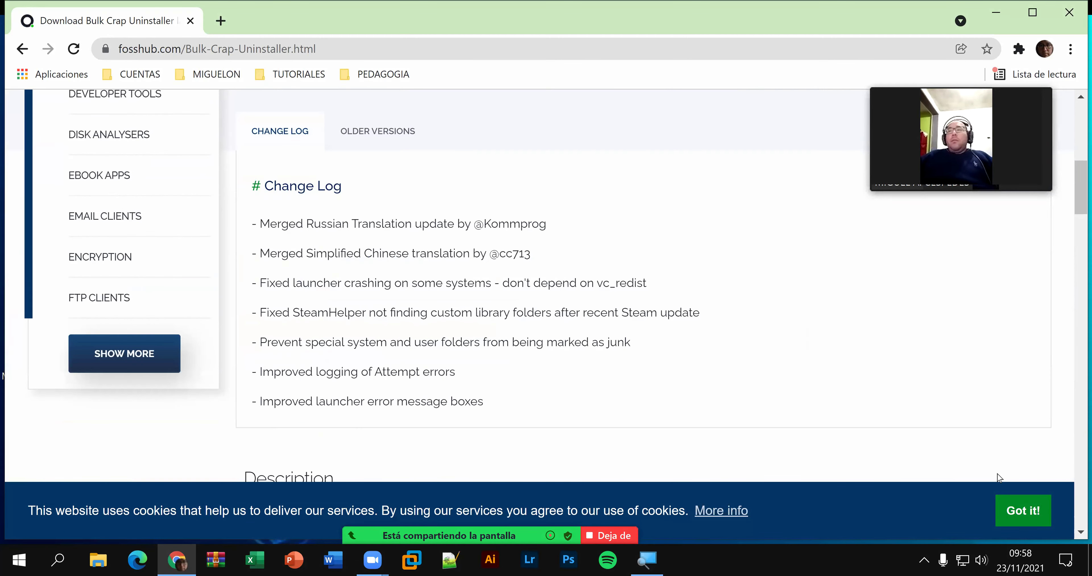
scroll(734, 384, "down", 5)
scroll(576, 382, "down", 3)
scroll(569, 383, "up", 6)
scroll(568, 383, "up", 8)
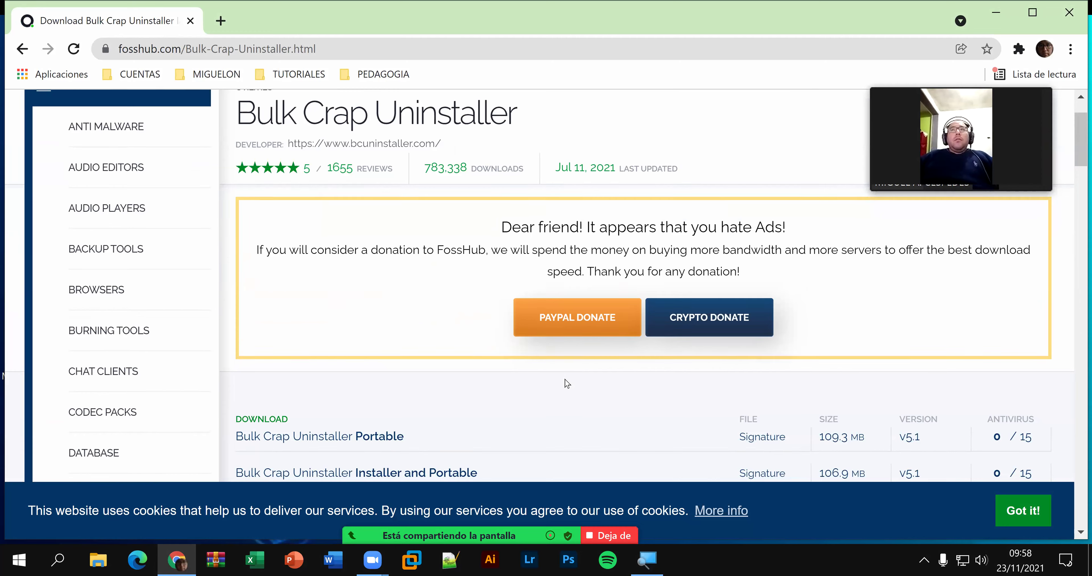
scroll(566, 383, "up", 2)
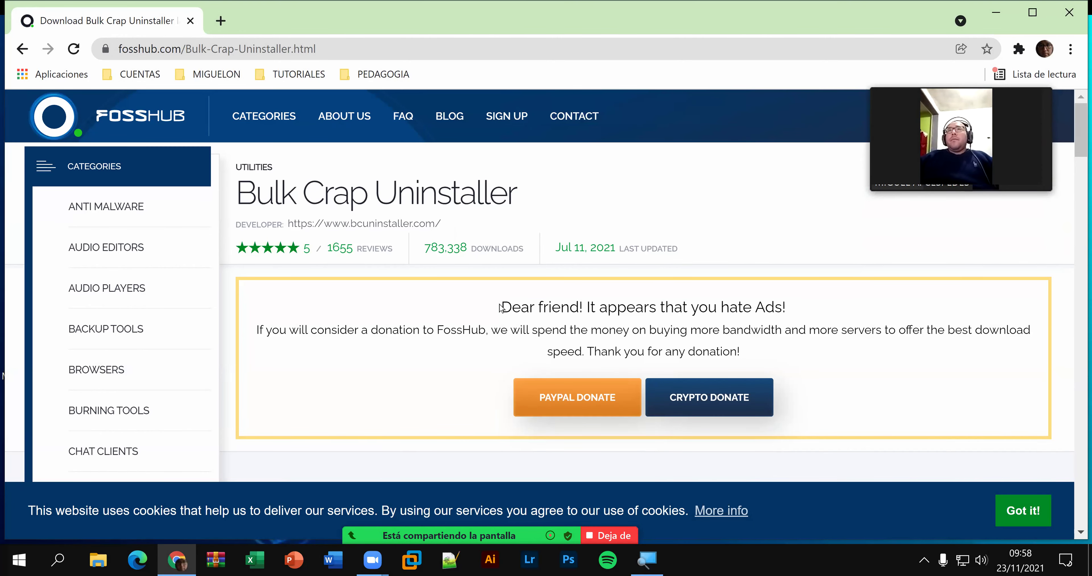
scroll(479, 315, "down", 2)
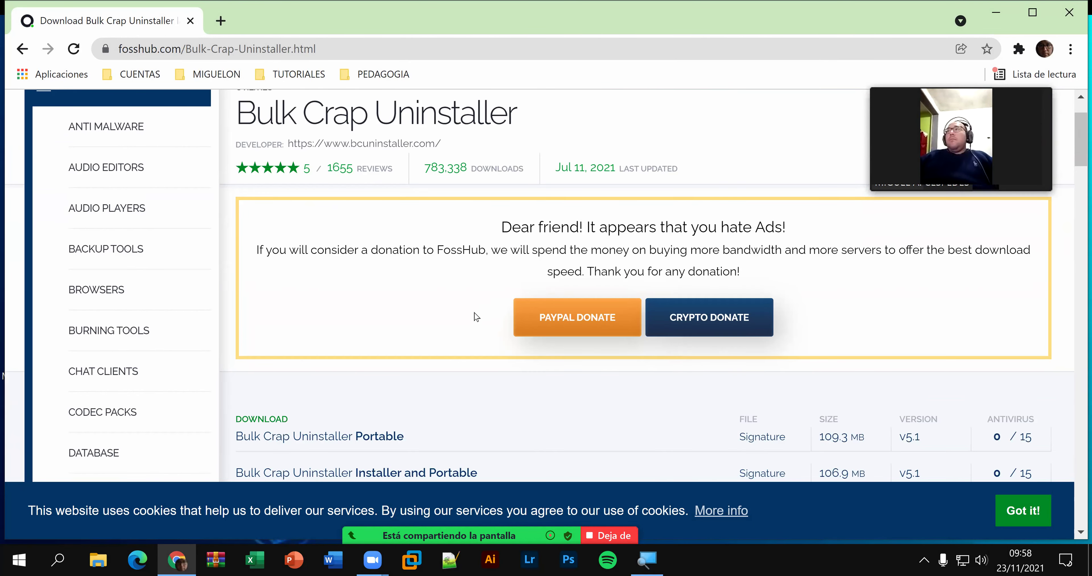
scroll(592, 325, "down", 2)
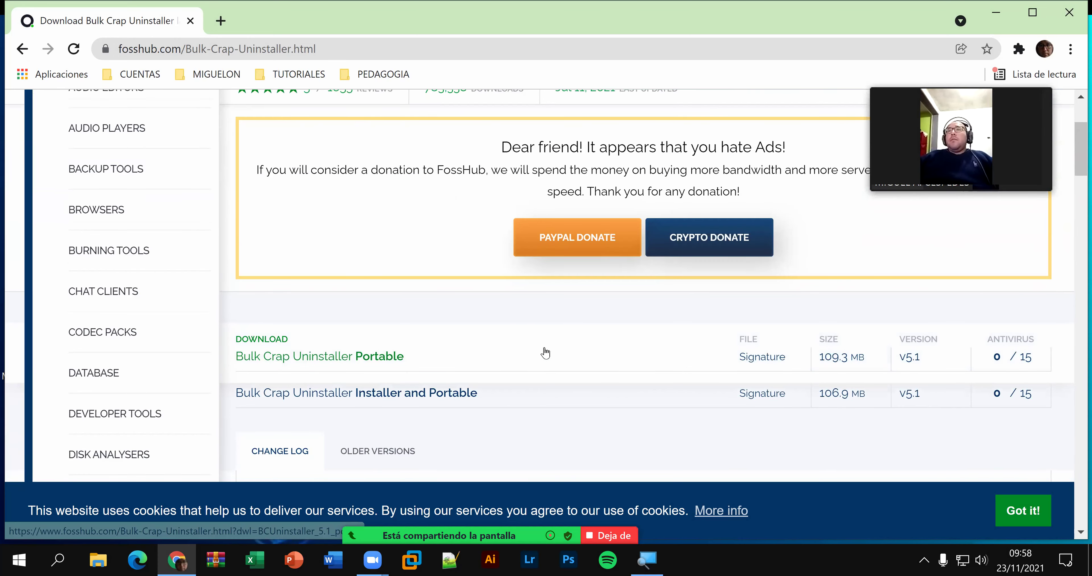
left_click(444, 398)
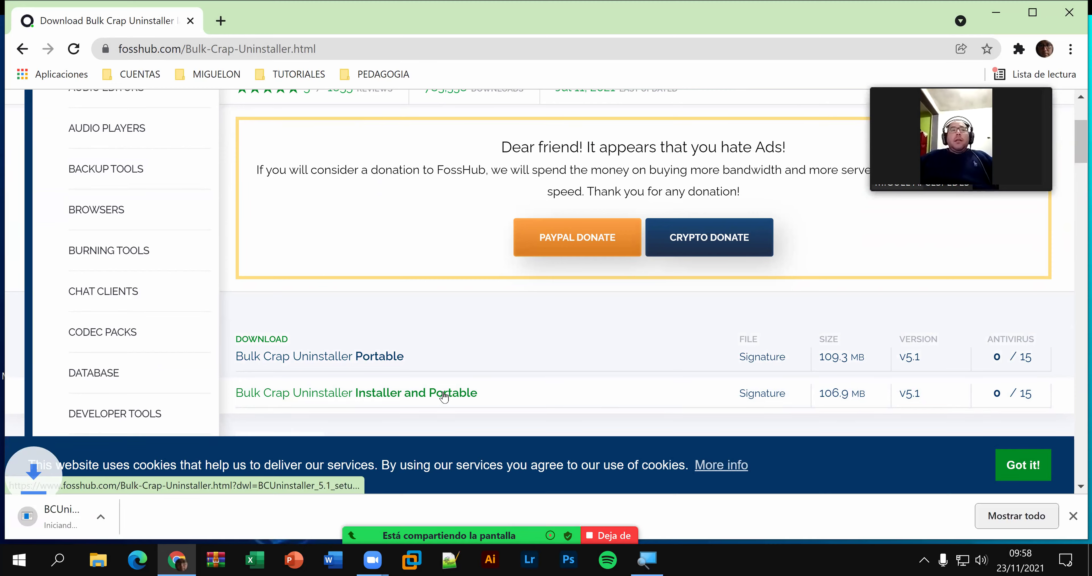
Step: View all downloads, close the FossHub page, and show the downloaded BCUninstaller_5.1_setup.exe in its folder
left_click(1010, 516)
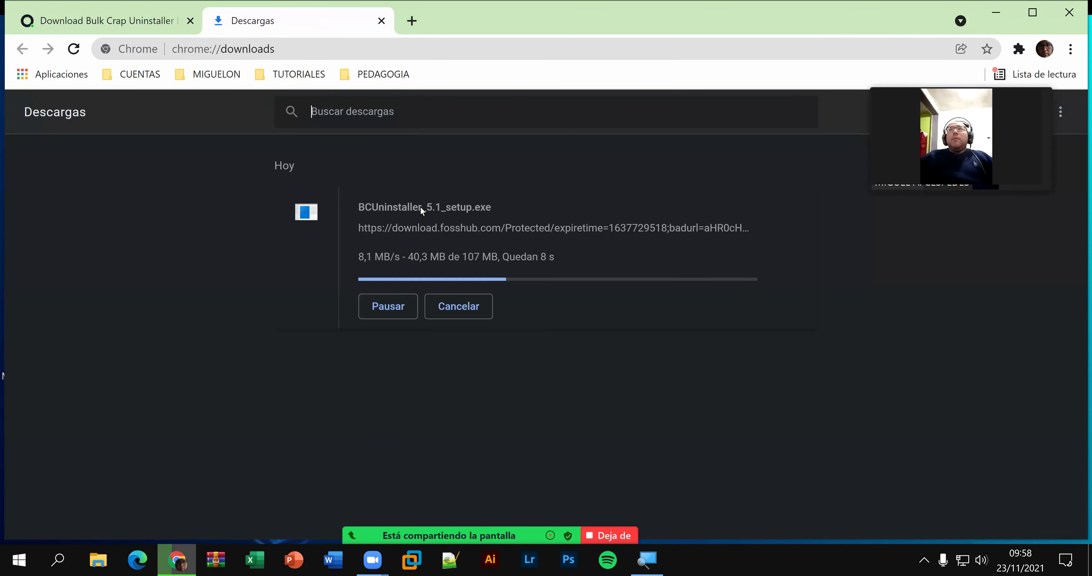
left_click(190, 21)
double_click(465, 10)
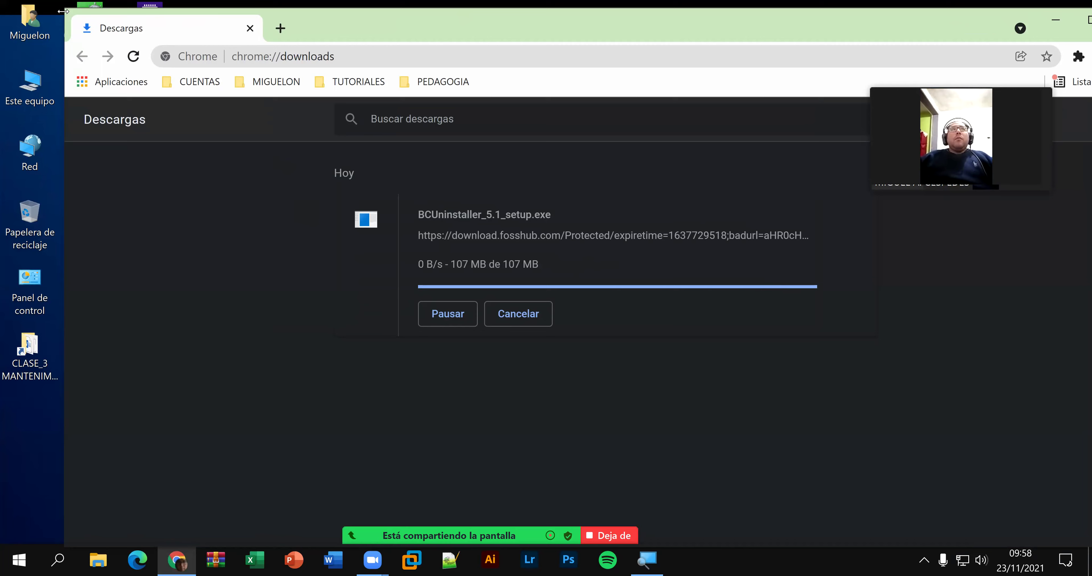
double_click(438, 6)
left_click(422, 259)
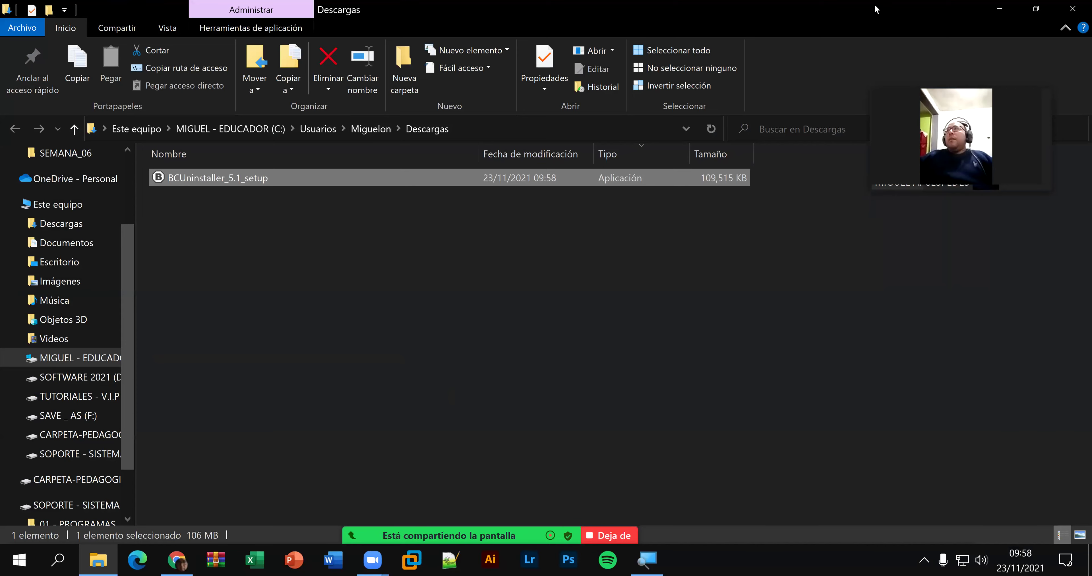
Step: Move the BCUninstaller_5.1_setup file from the Descargas folder to the Escritorio folder
right_click(243, 184)
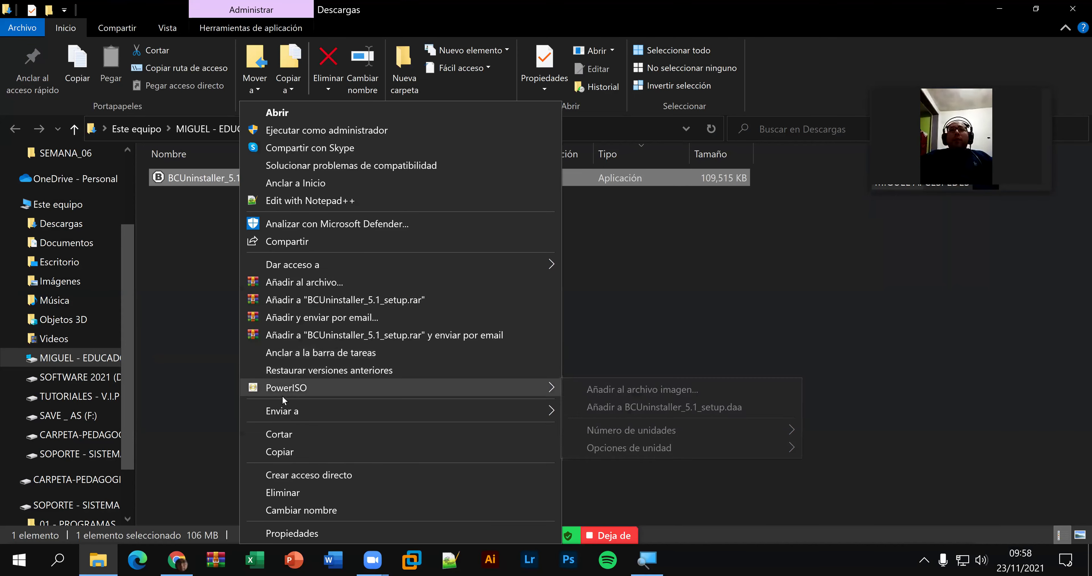
left_click(279, 434)
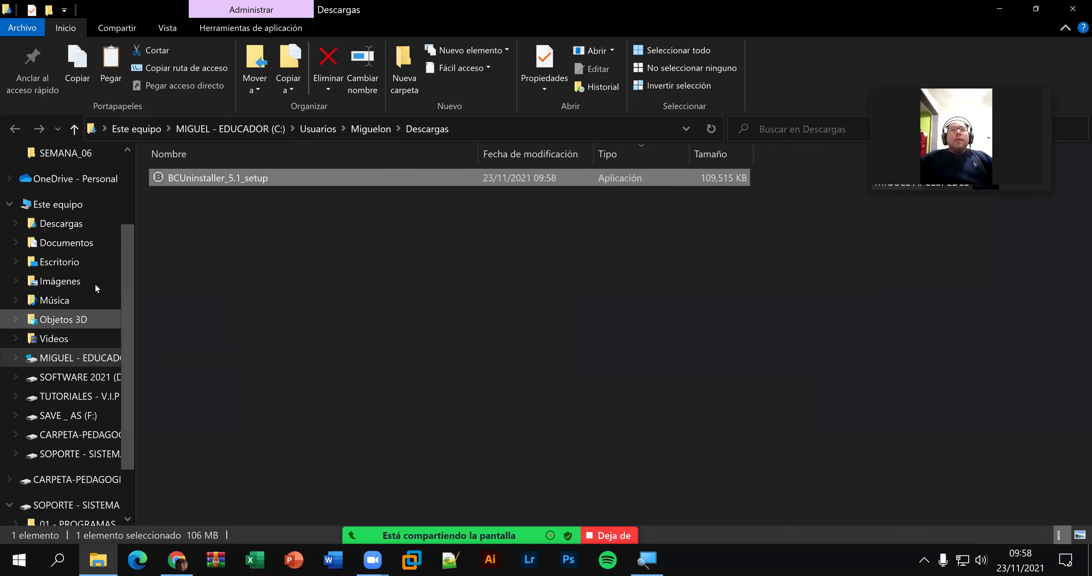
right_click(312, 308)
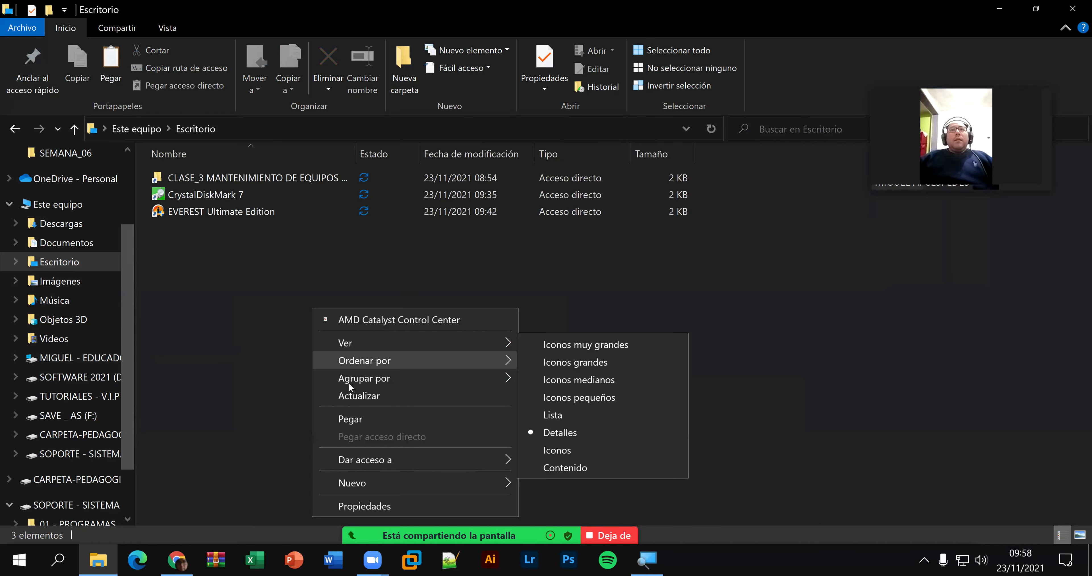
left_click(349, 417)
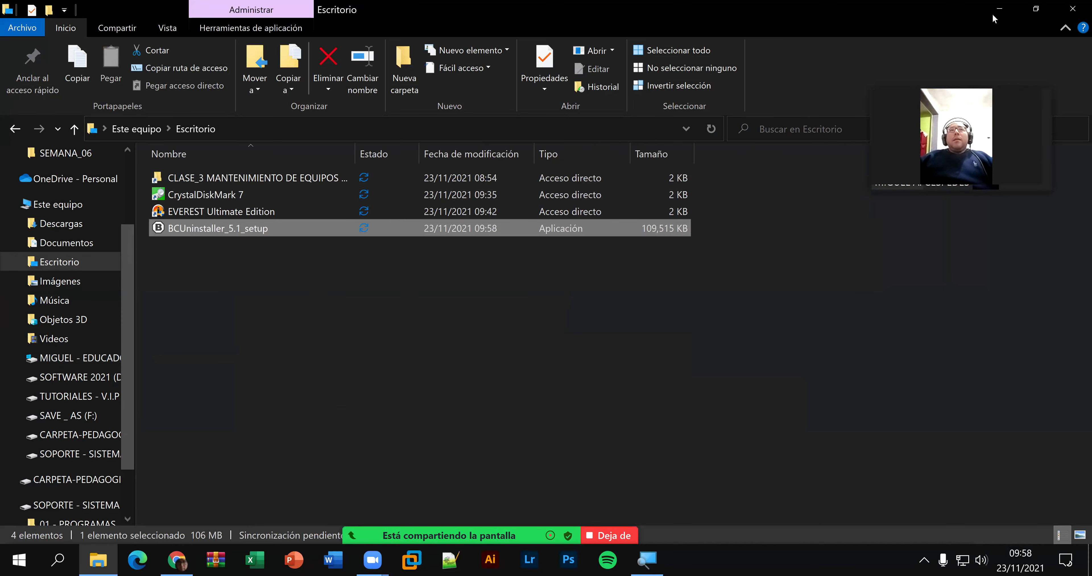
Step: Remove the BCUninstaller_5.1_setup.exe entry from the browser's download list and close the open folder and browser windows
left_click(1073, 8)
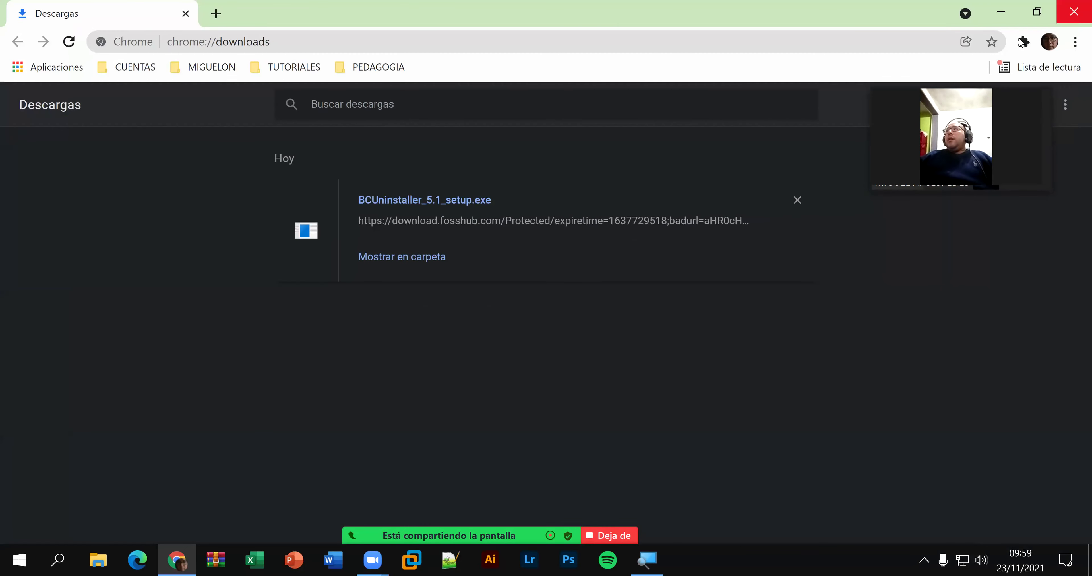
left_click(797, 200)
key("alt+F4")
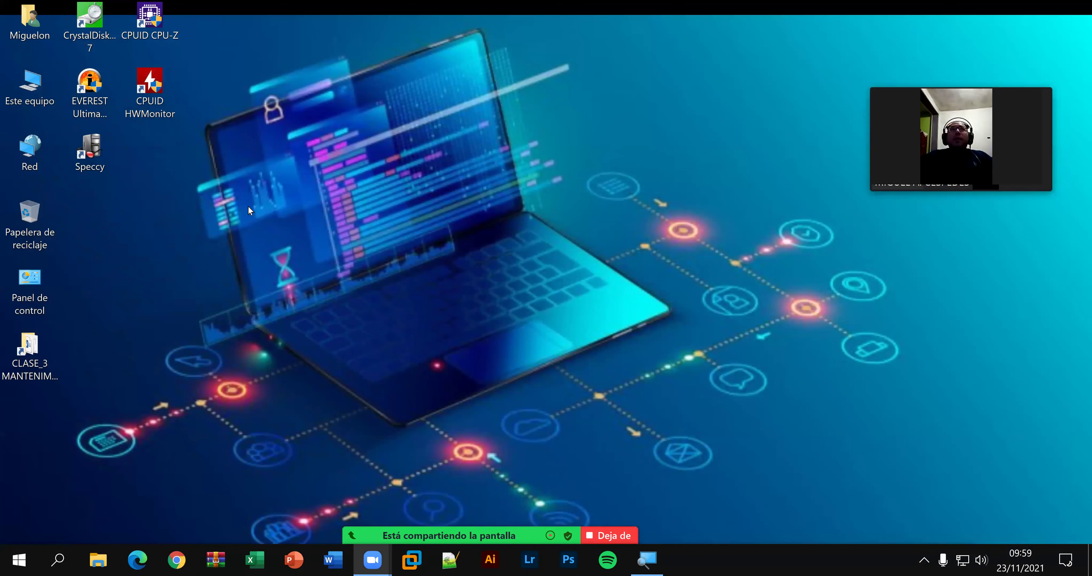
Step: Refresh the desktop and place the BCUninstaller_5.1_setup icon directly below the CPUID HWMonitor shortcut
right_click(182, 238)
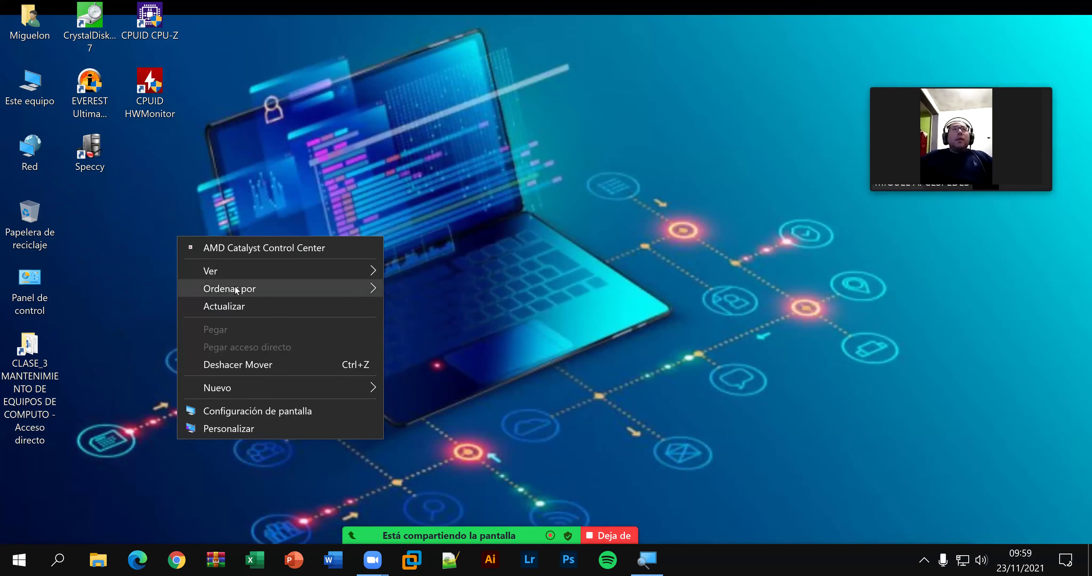
left_click(228, 305)
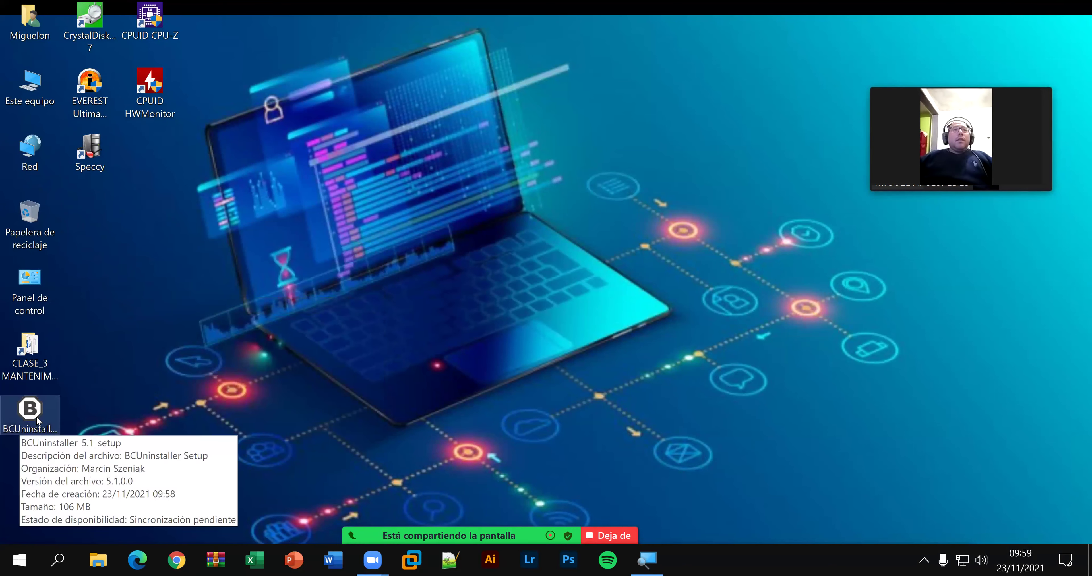
left_click_drag(131, 217, 157, 166)
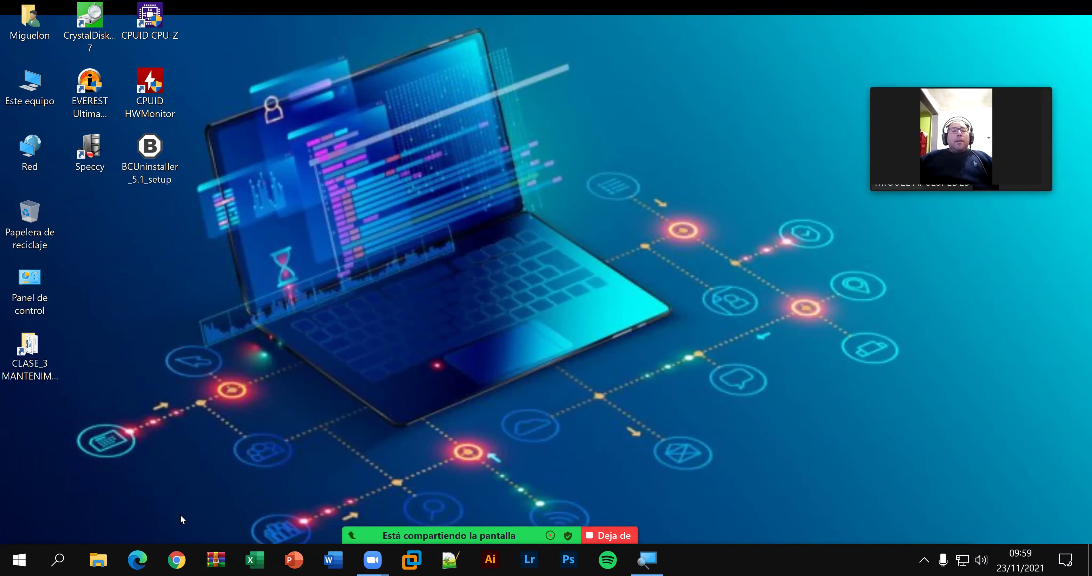
Step: Open Google Chrome with the Persona 1 profile and go to Google Drive from the Google apps
left_click(177, 561)
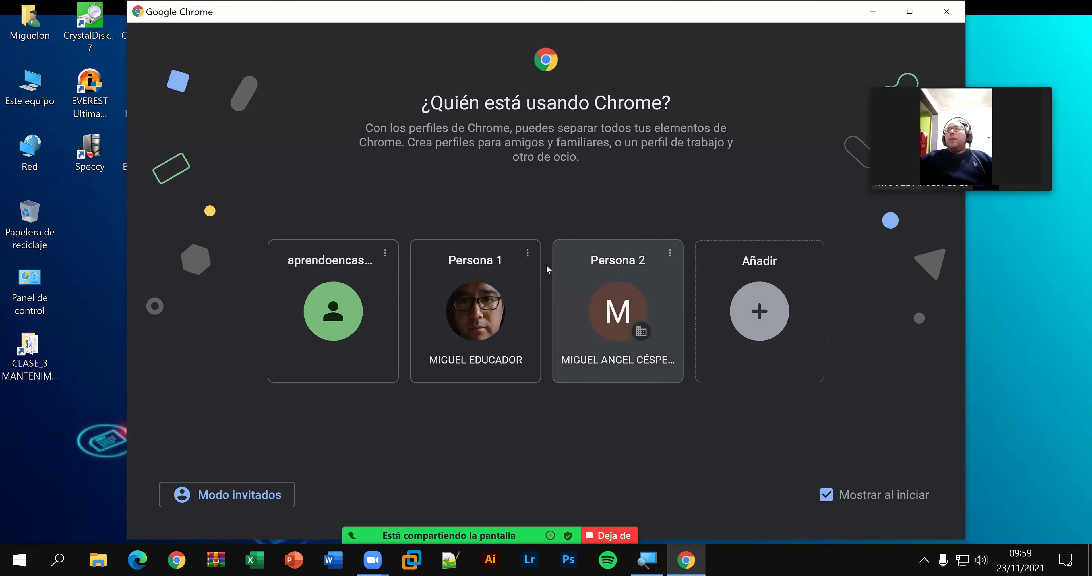
left_click(476, 311)
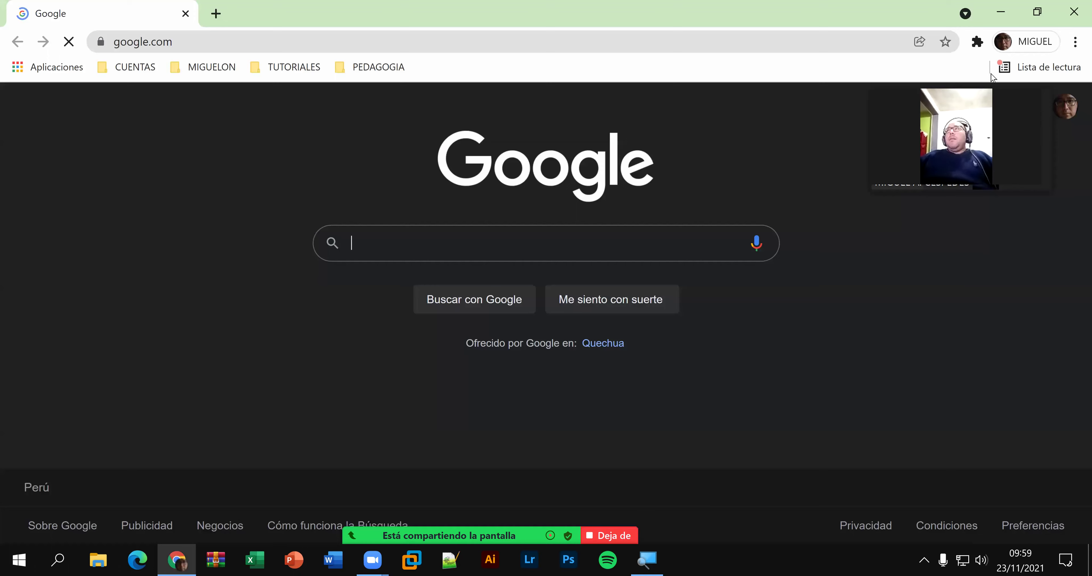
mouse_move(959, 85)
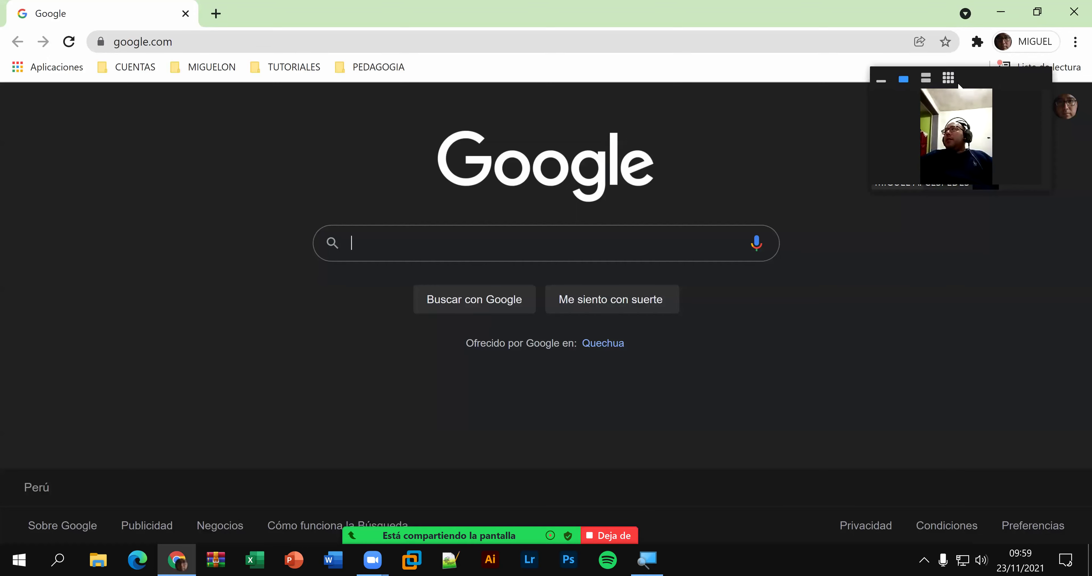
left_click(1027, 105)
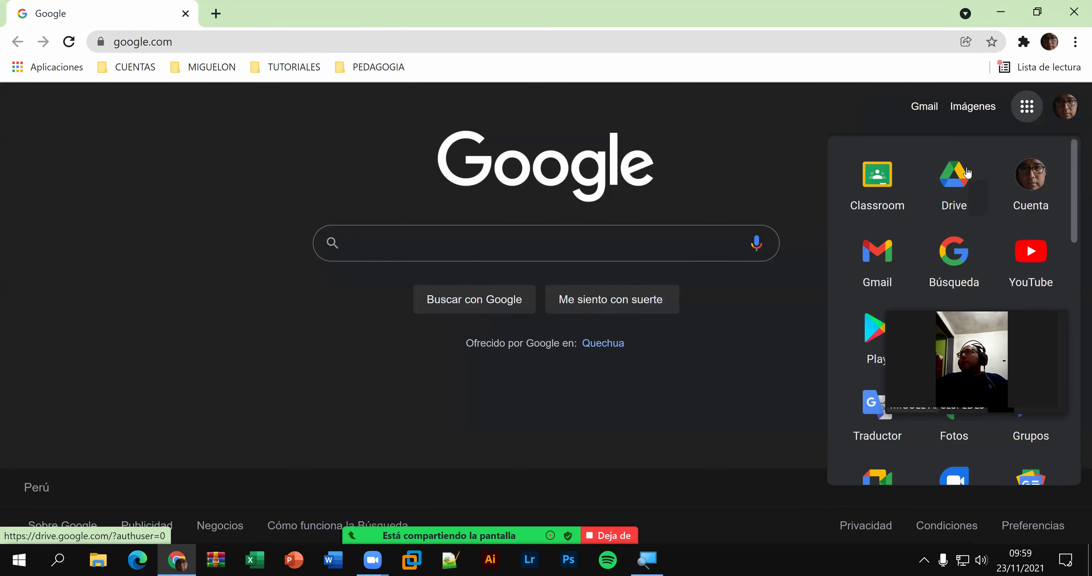
left_click(919, 166)
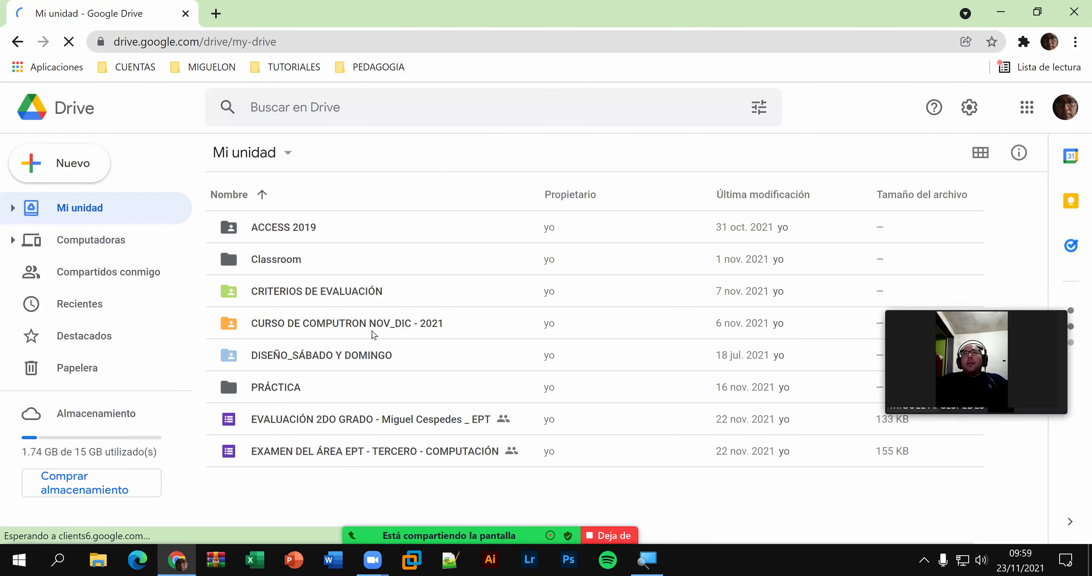
Step: Look at the PROGRAMAS folder under CURSO DE COMPUTRON NOV_DIC - 2021, 003_MANTENIMIENTO EQUIPOS DE COMPUTO, CLASE_3 in Drive, and close the browser
double_click(372, 335)
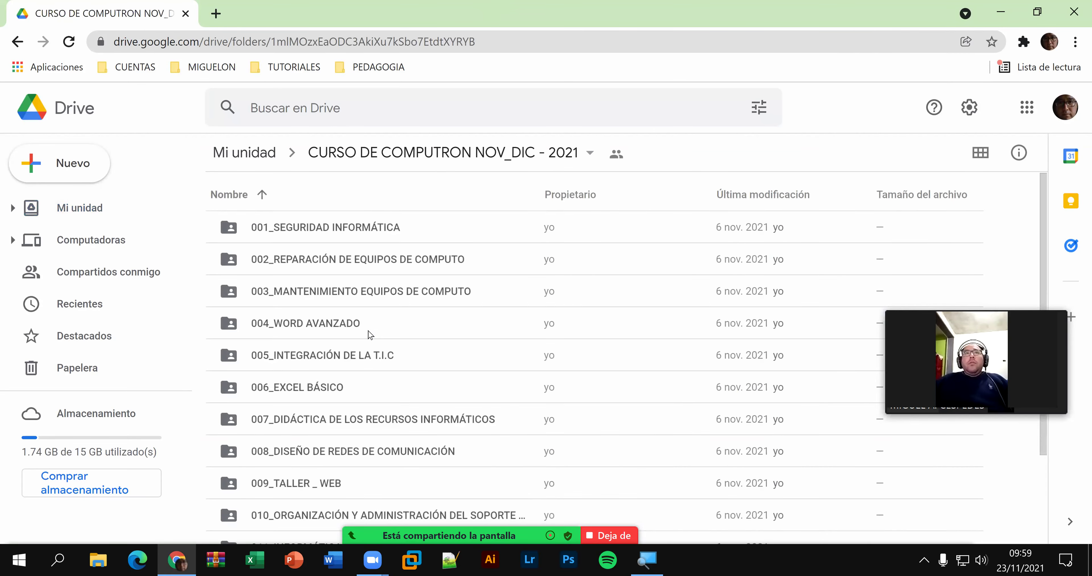
double_click(370, 302)
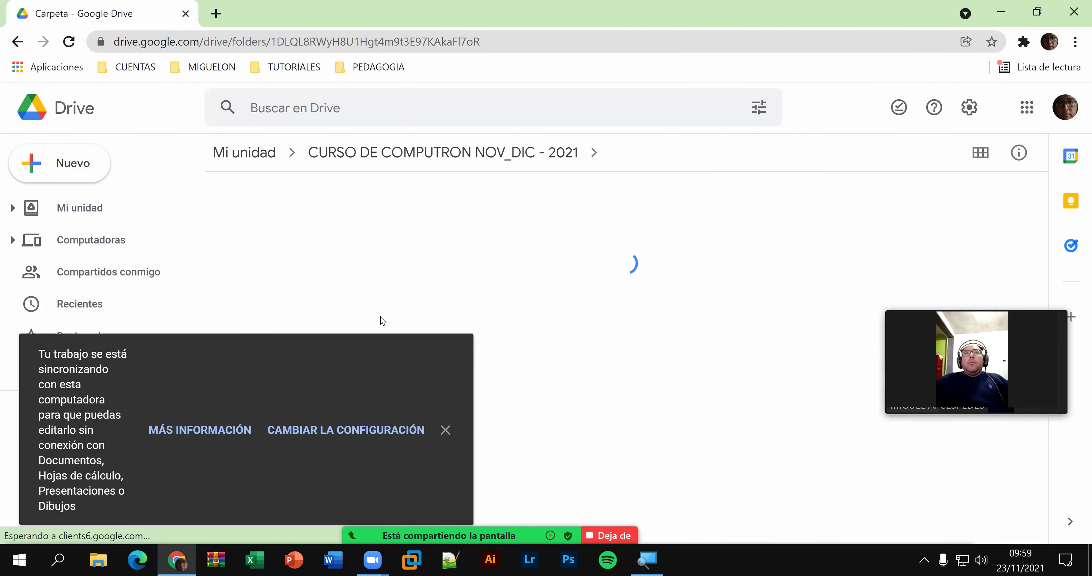
left_click(442, 430)
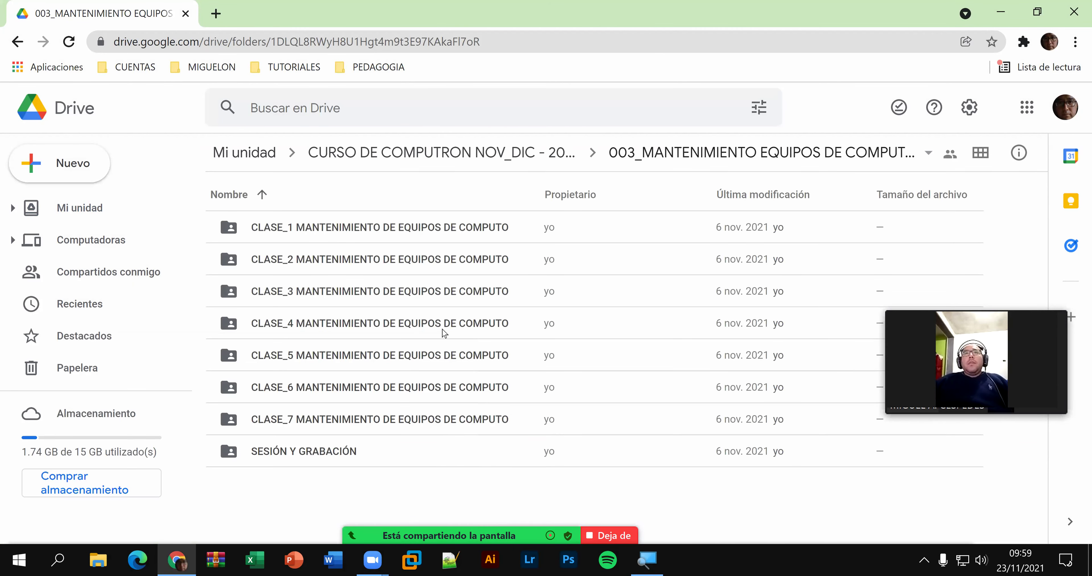
double_click(448, 293)
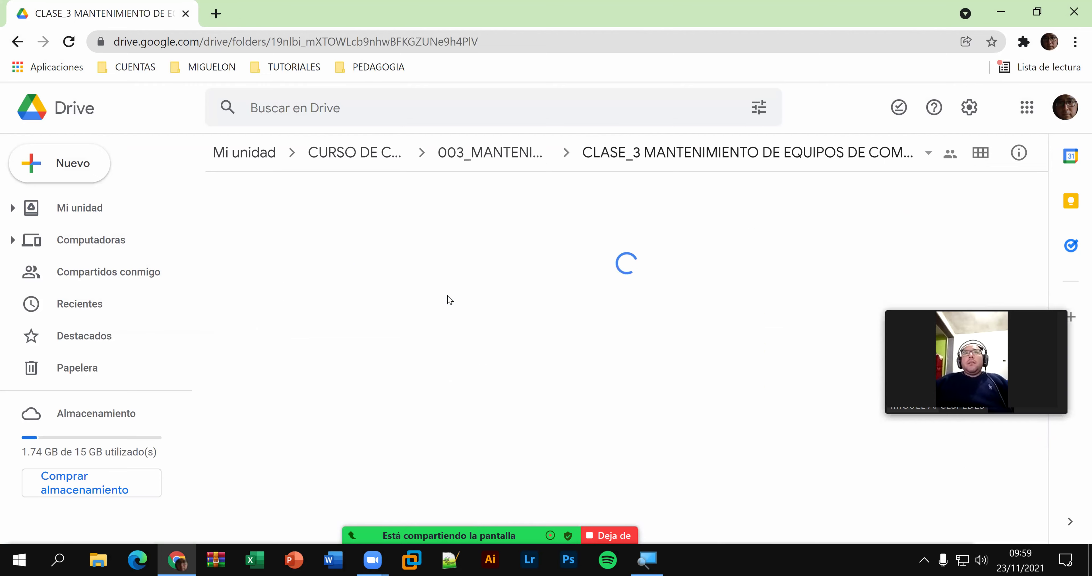
double_click(377, 228)
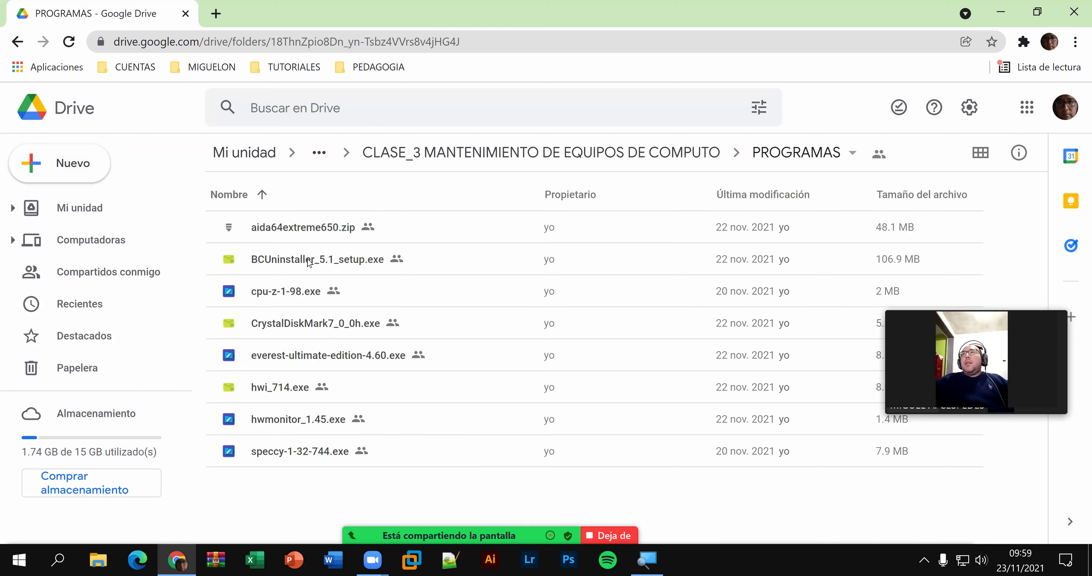
left_click(1076, 6)
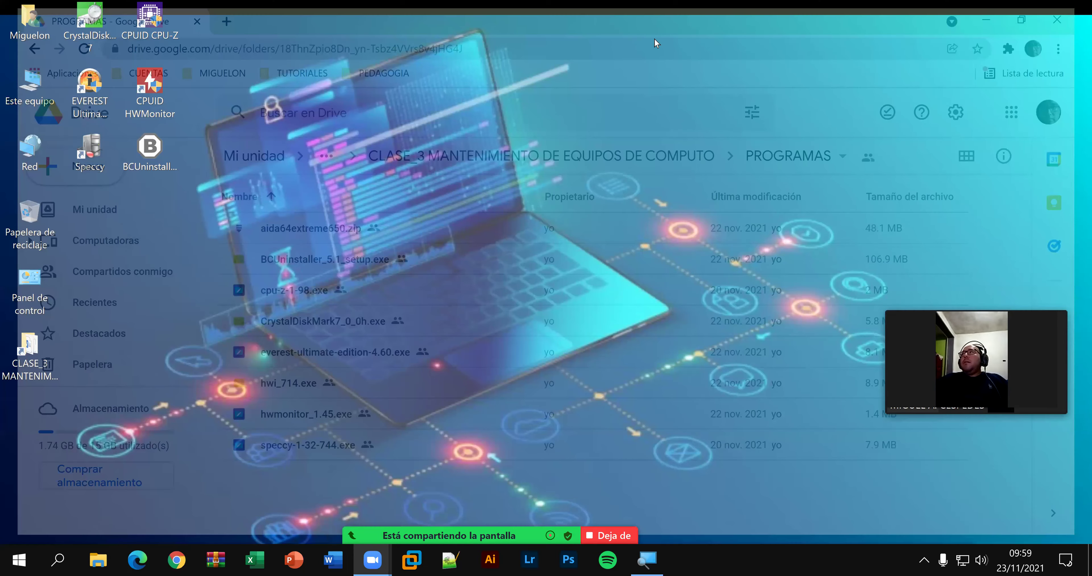
Step: Run the BCUninstaller setup from the desktop, confirm the setup language, keep the offered installation type and accept the license agreement
double_click(160, 152)
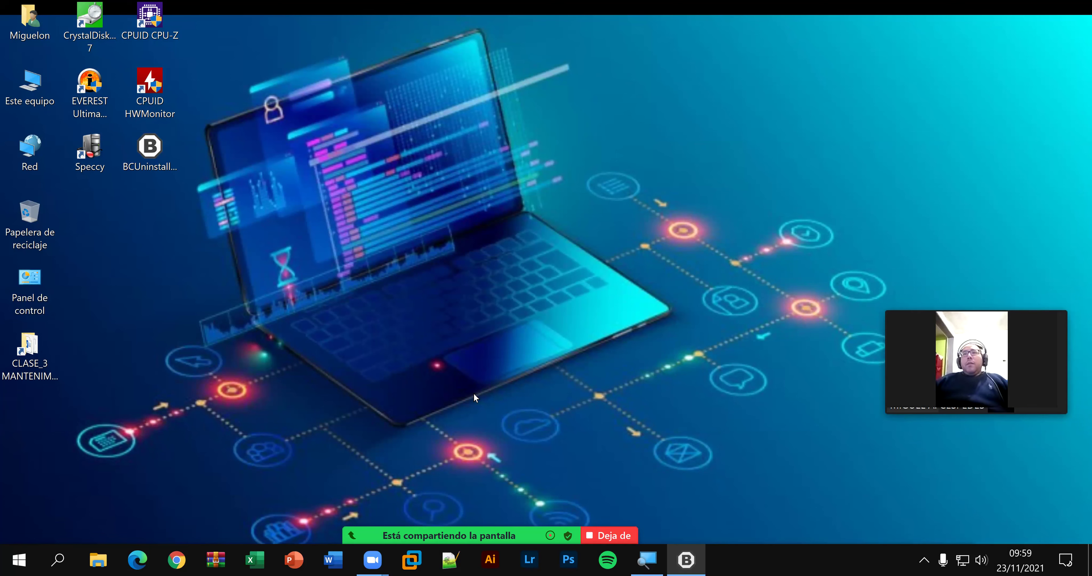
left_click(558, 321)
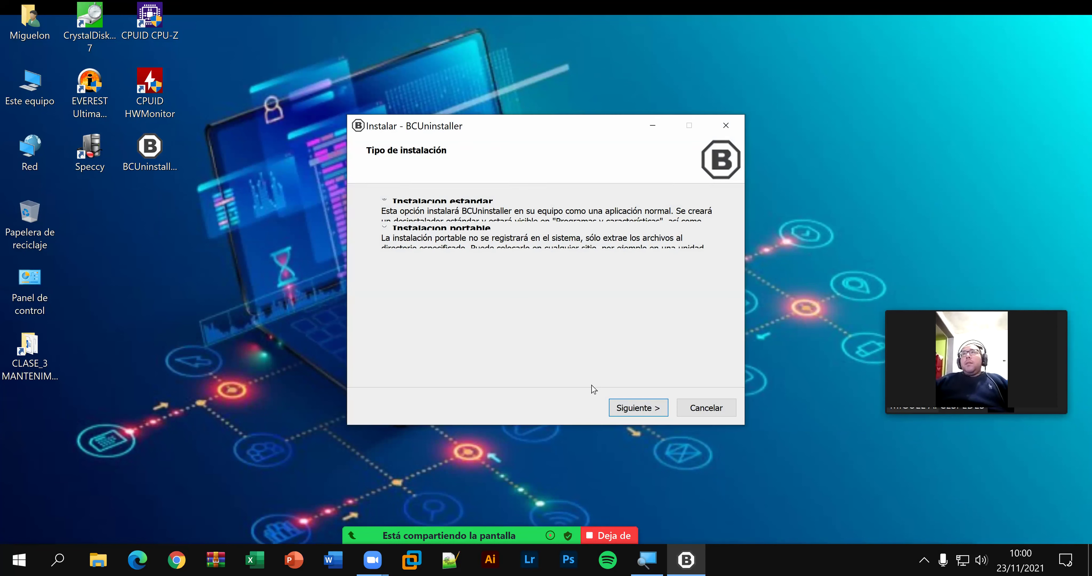
left_click(625, 402)
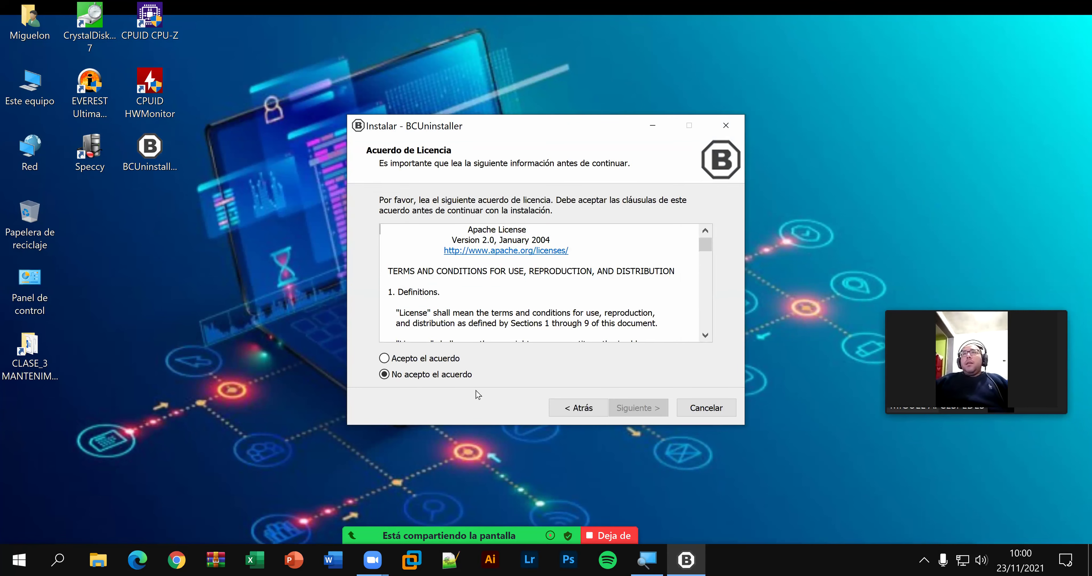
left_click(450, 359)
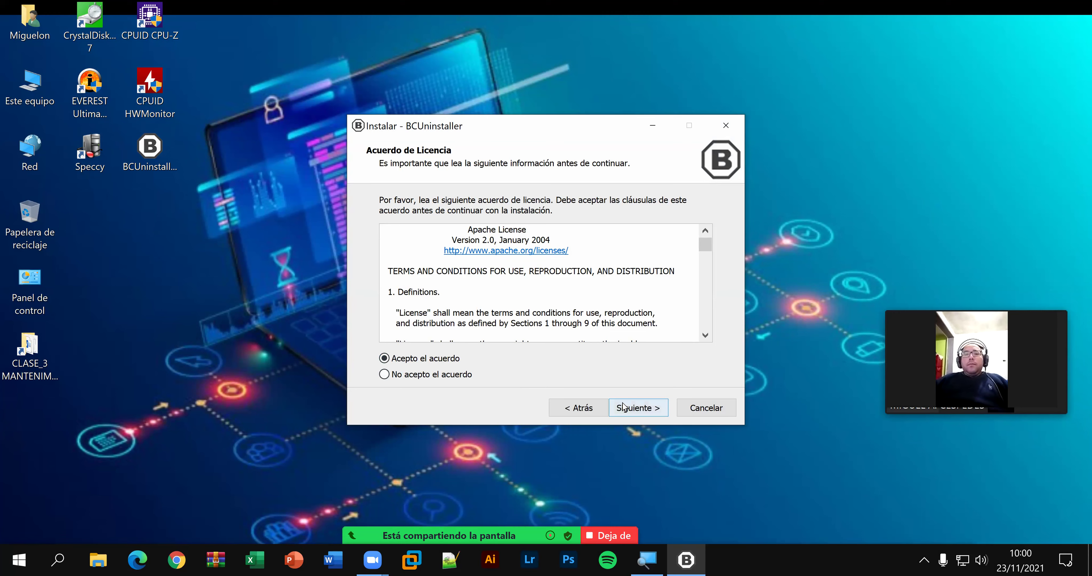
left_click(644, 411)
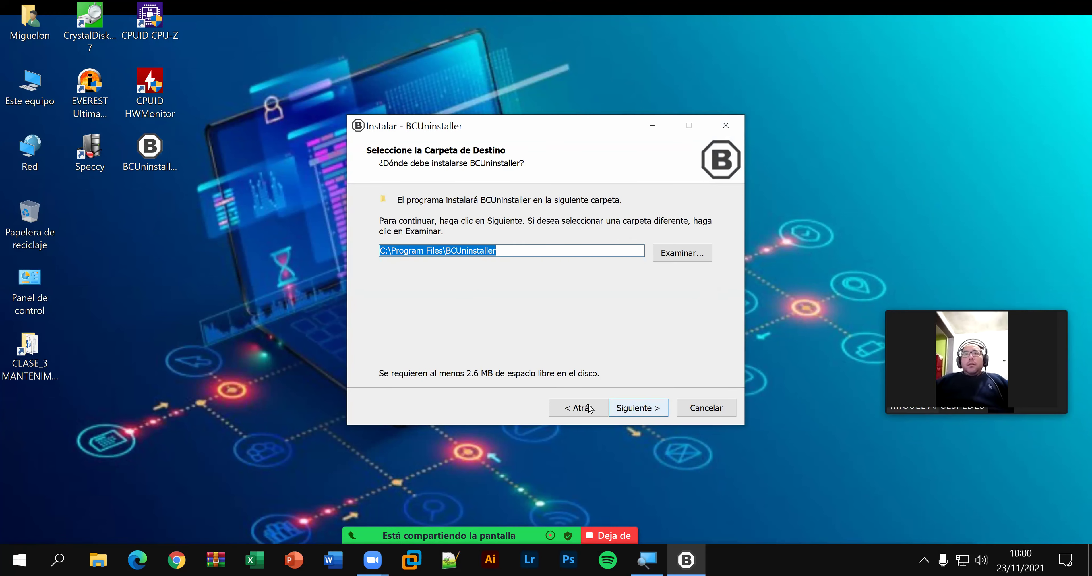
Step: Install BCUninstaller in C:\Program Files\BCUninstaller with the complete components and both the desktop and quick launch shortcuts
left_click(636, 406)
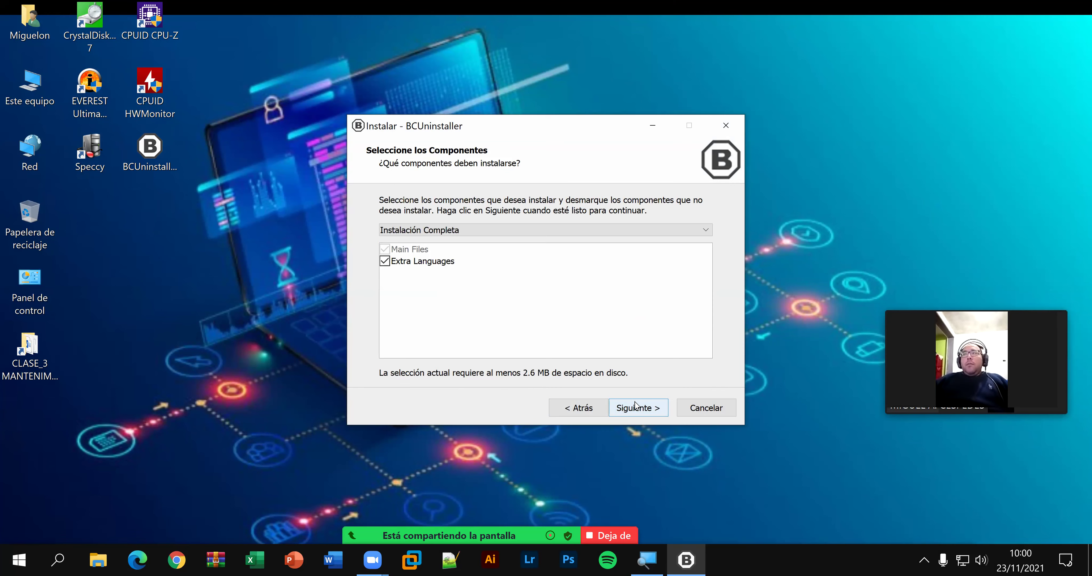
left_click(636, 405)
left_click(633, 407)
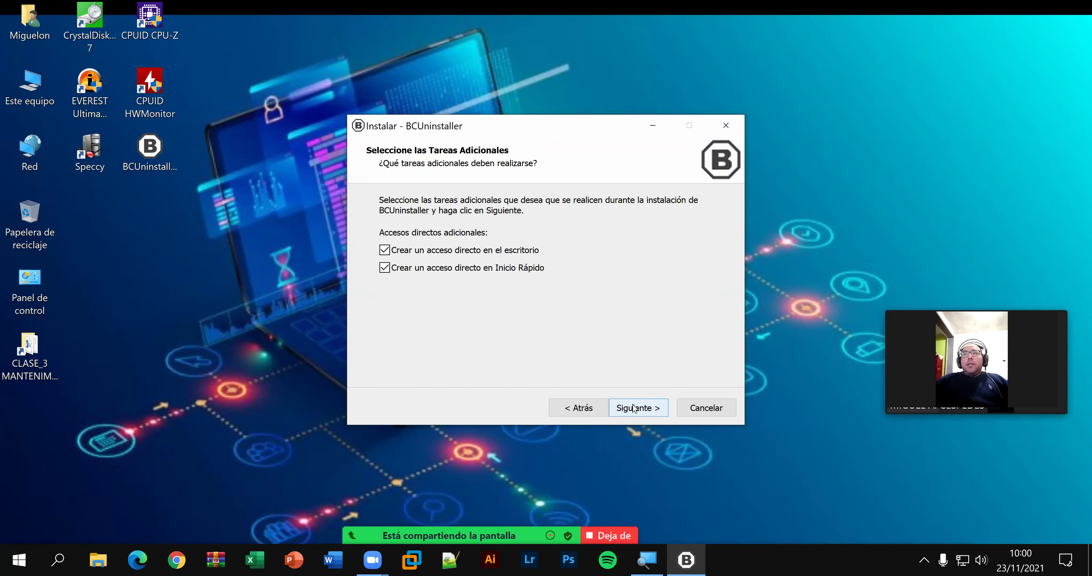
left_click(634, 409)
left_click(633, 408)
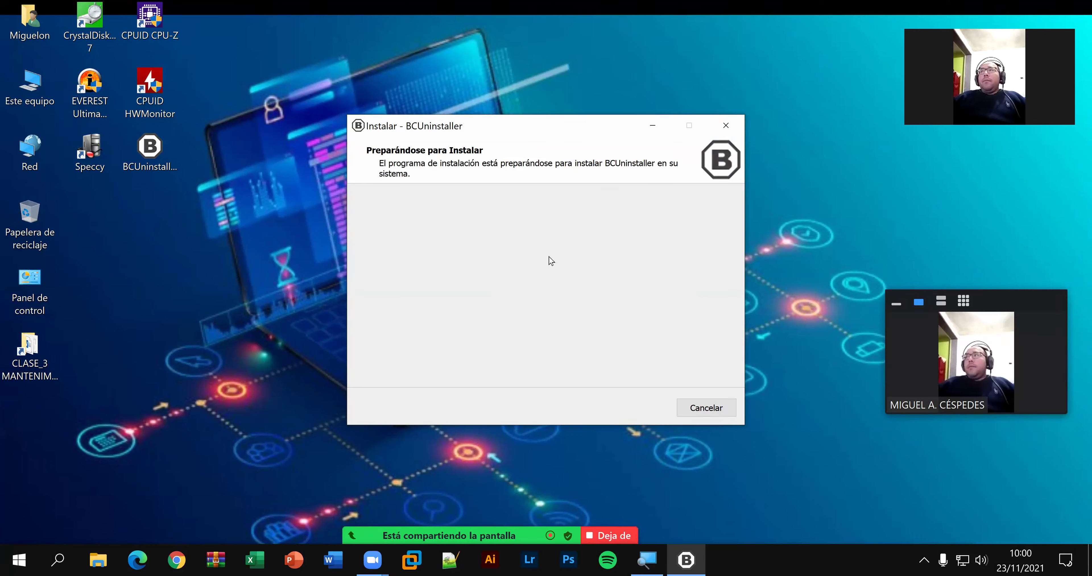
right_click(117, 260)
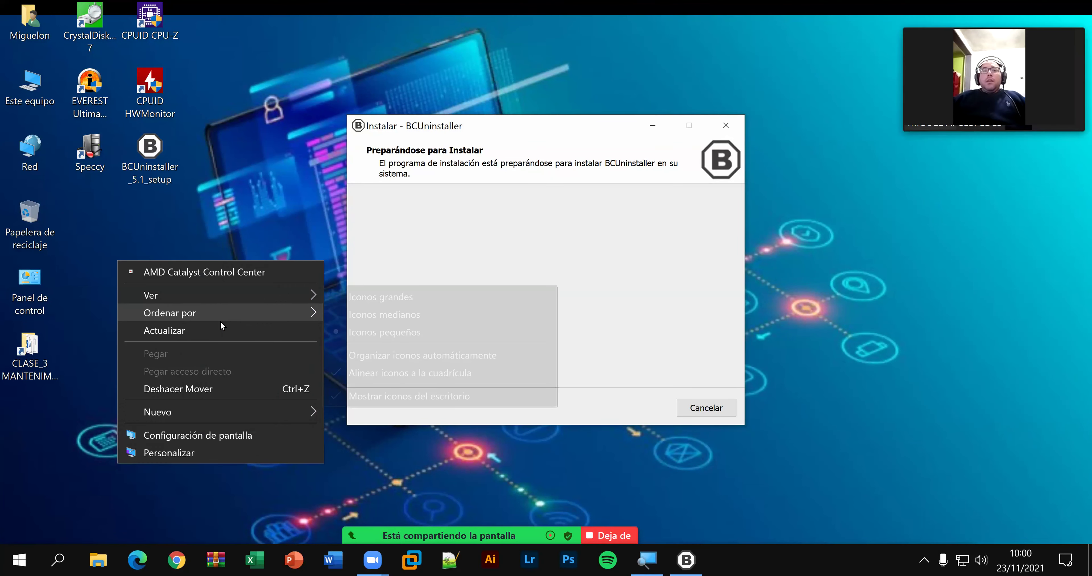
left_click(205, 333)
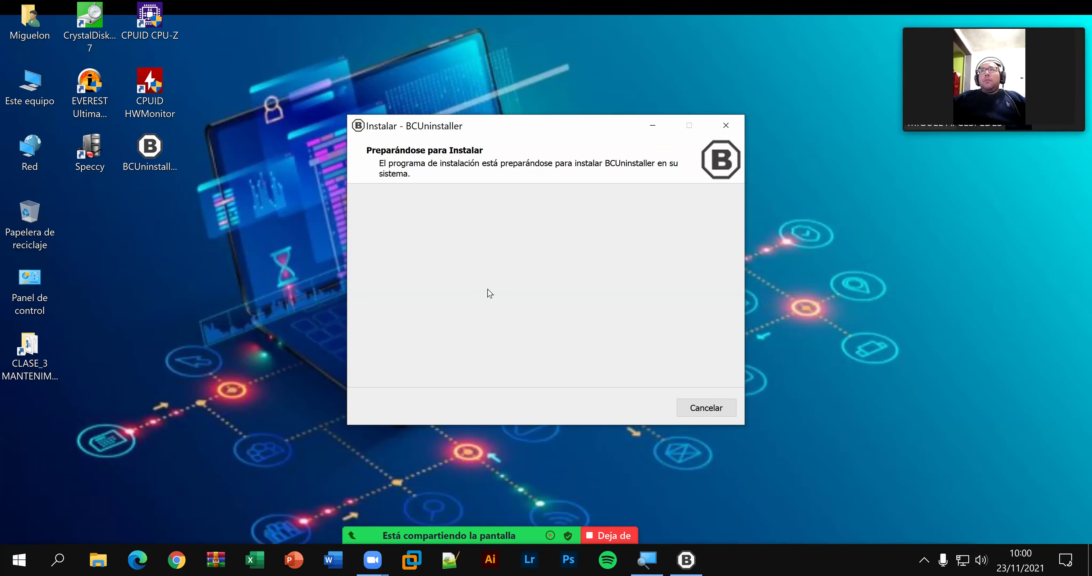
right_click(116, 224)
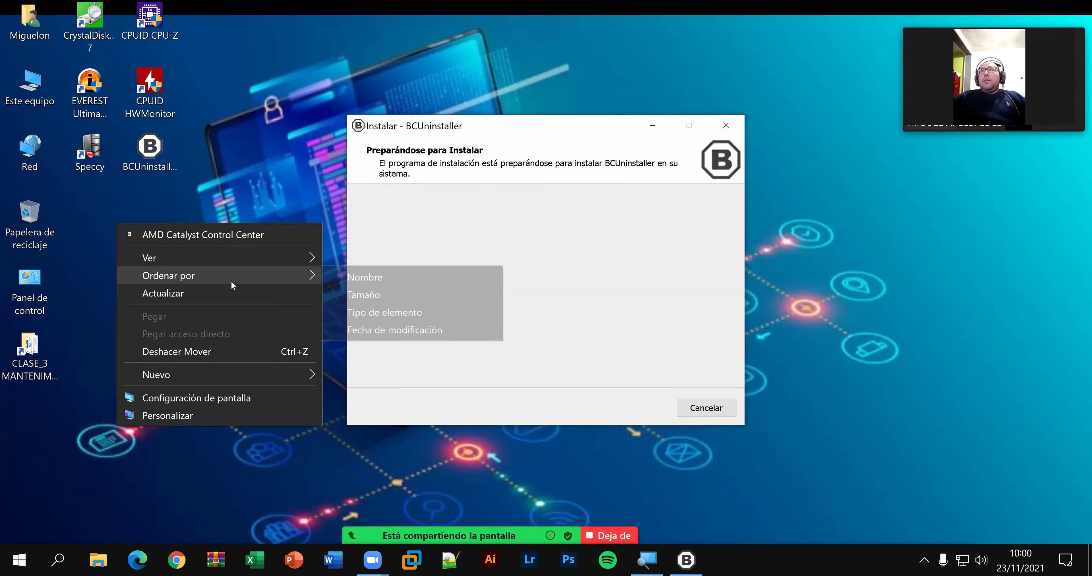
left_click(206, 292)
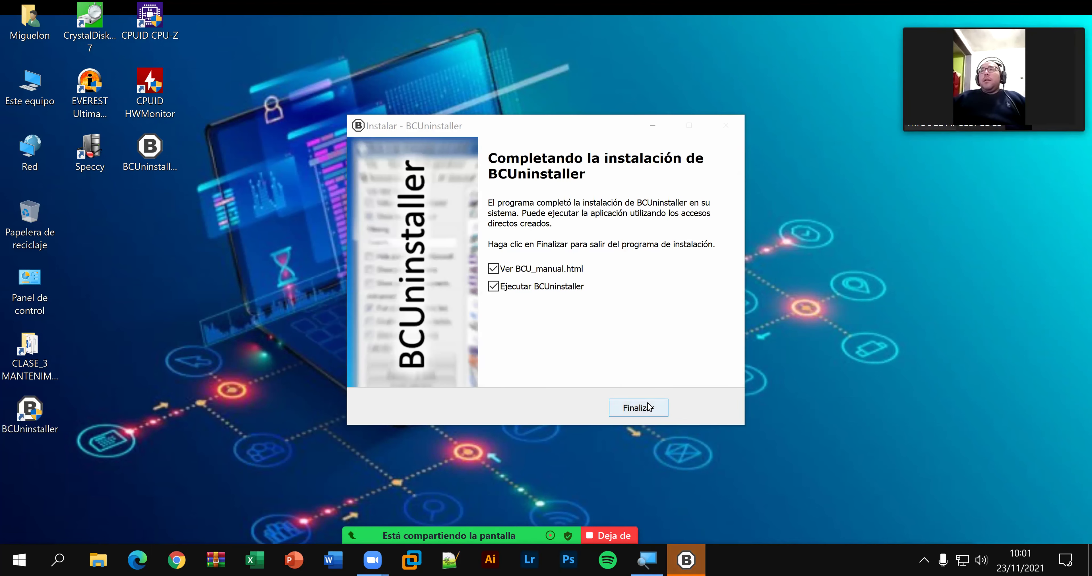
Step: Finish the BCUninstaller setup without viewing the manual or running the program, and delete BCUninstaller_5.1_setup from the desktop
left_click(573, 271)
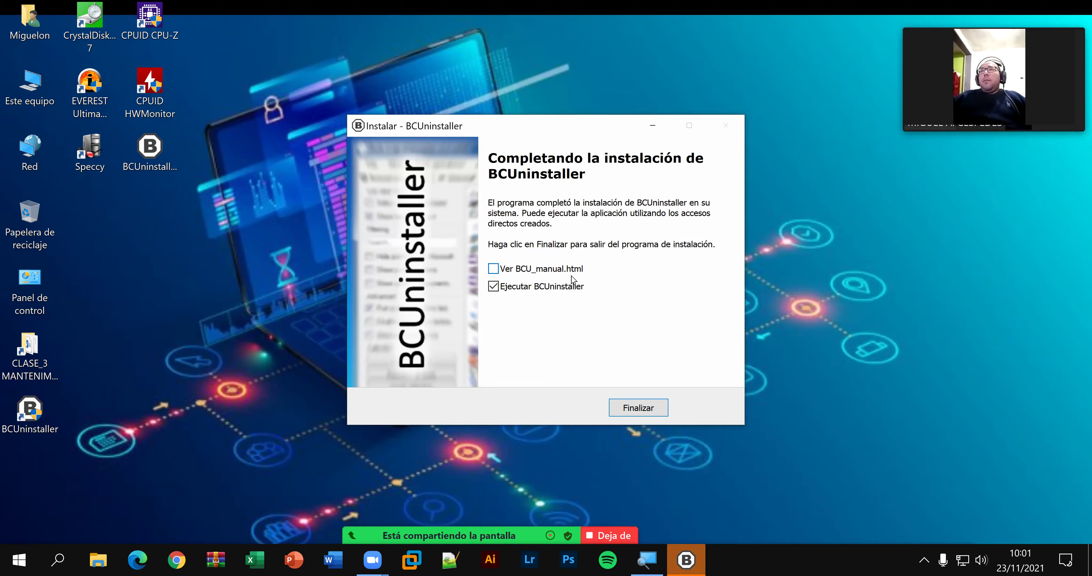
left_click(565, 287)
left_click(640, 407)
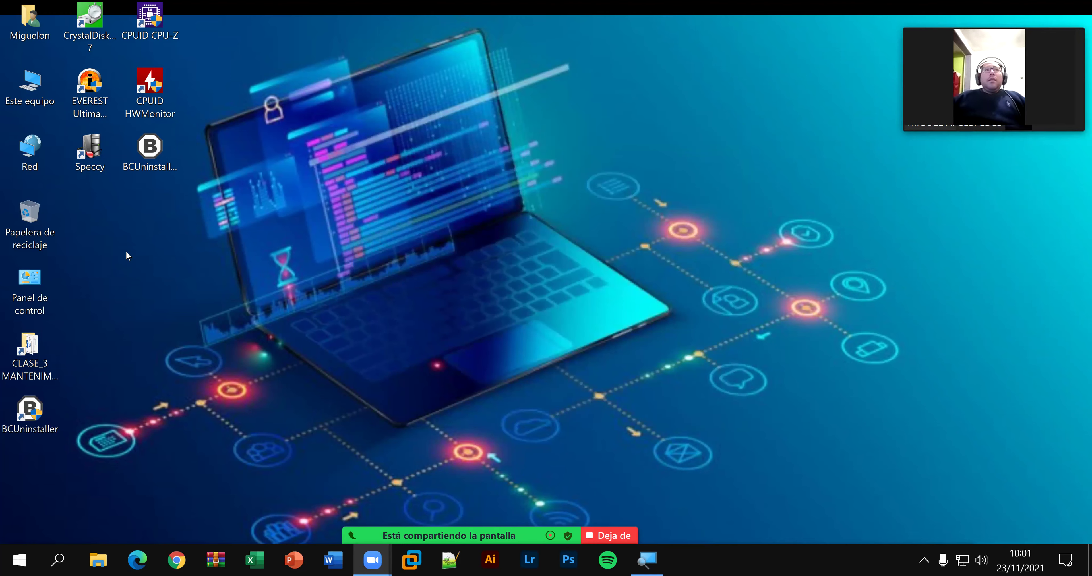
right_click(151, 190)
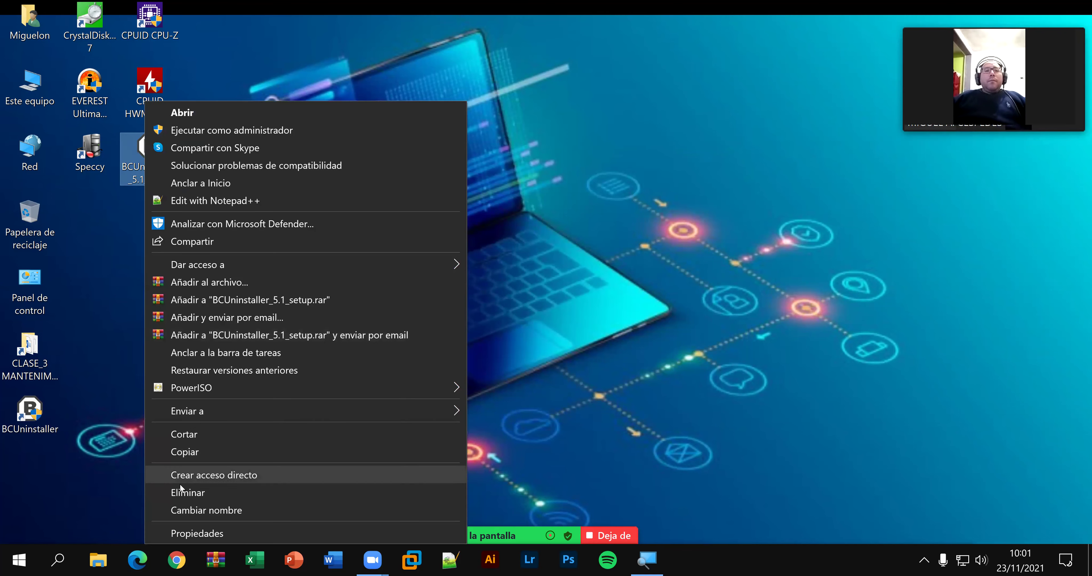
left_click(187, 493)
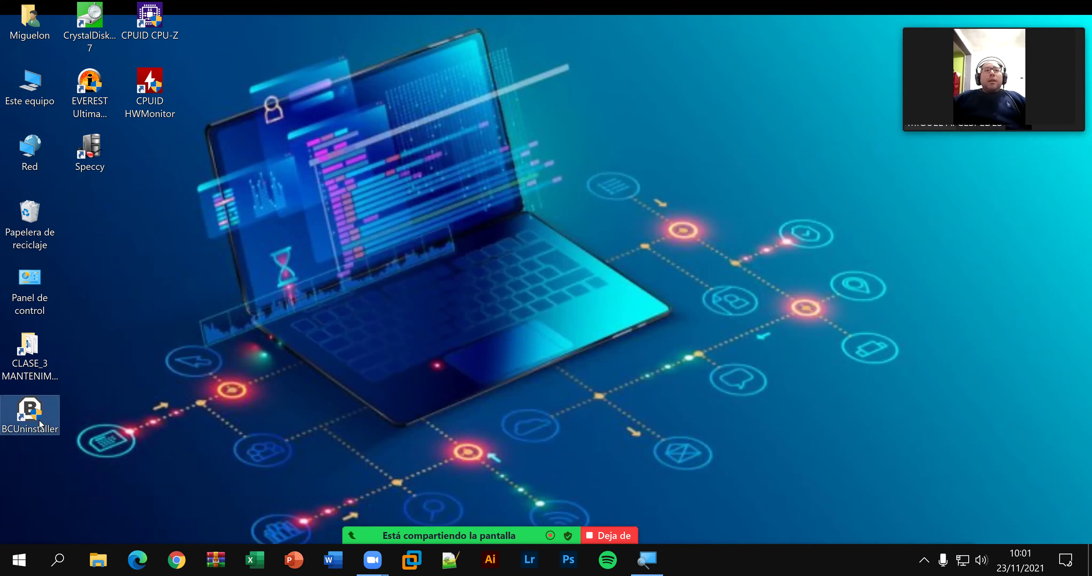
Step: Open BCUninstaller from its desktop shortcut and start uninstalling HWiNFO64 Version 7.14 with the default uninstall settings
double_click(39, 424)
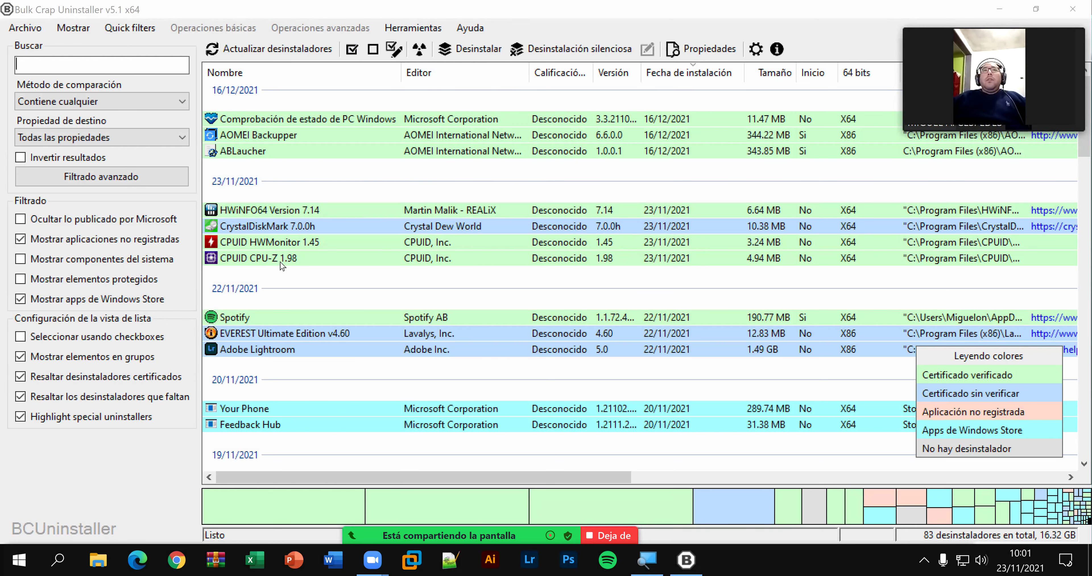
right_click(291, 214)
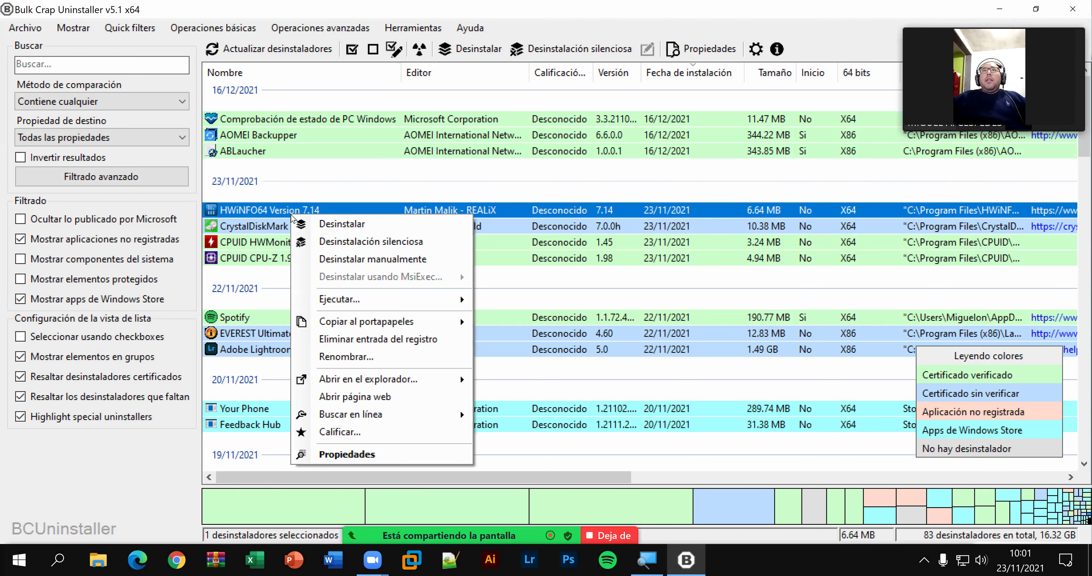
left_click(343, 223)
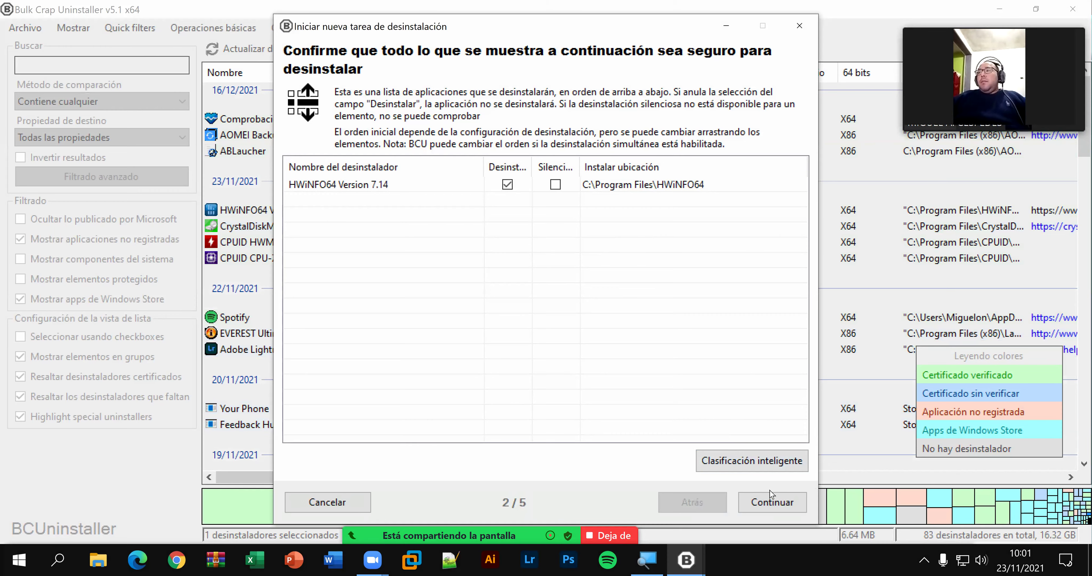
left_click(779, 511)
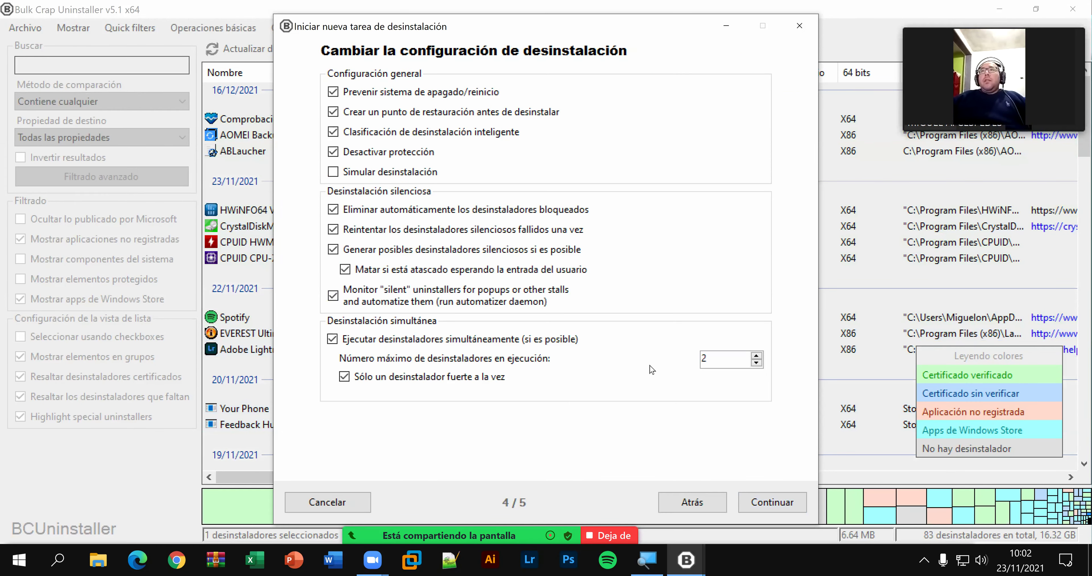
left_click(771, 505)
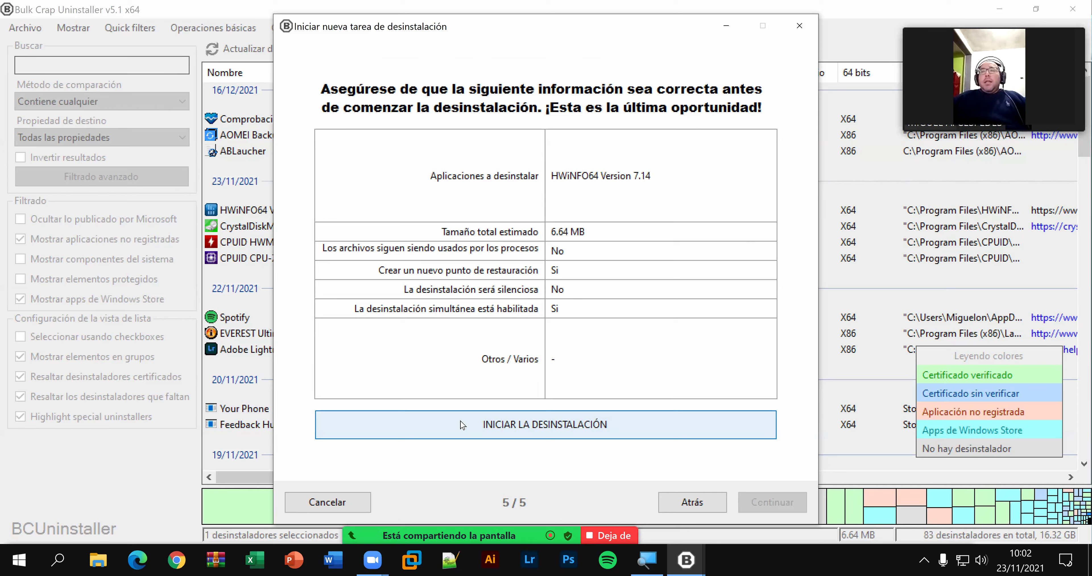
left_click(608, 425)
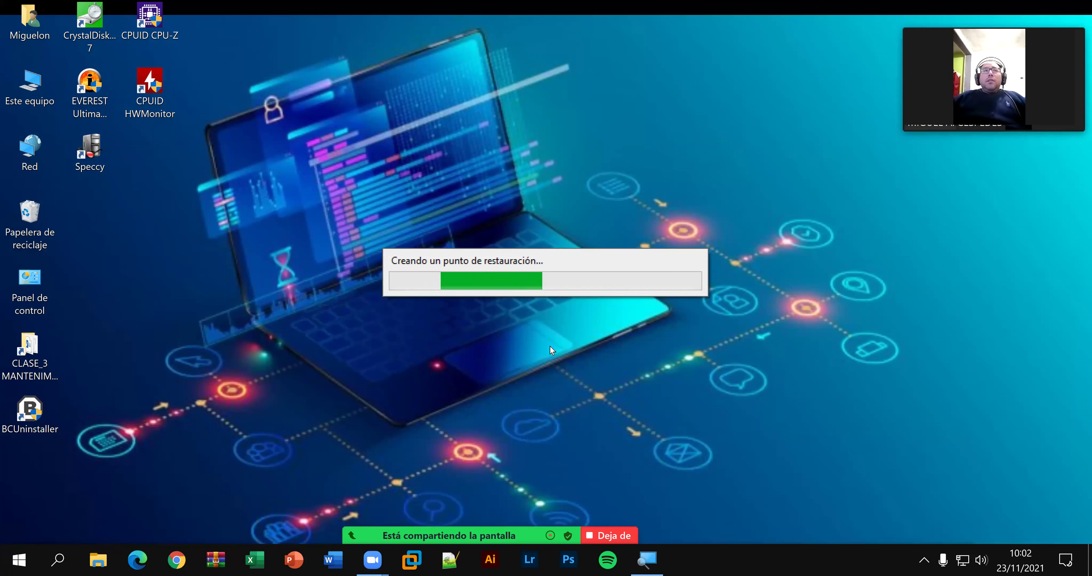
Step: Empty the Recycle Bin, permanently deleting the BCUninstaller_5.1_setup file
right_click(26, 205)
left_click(174, 233)
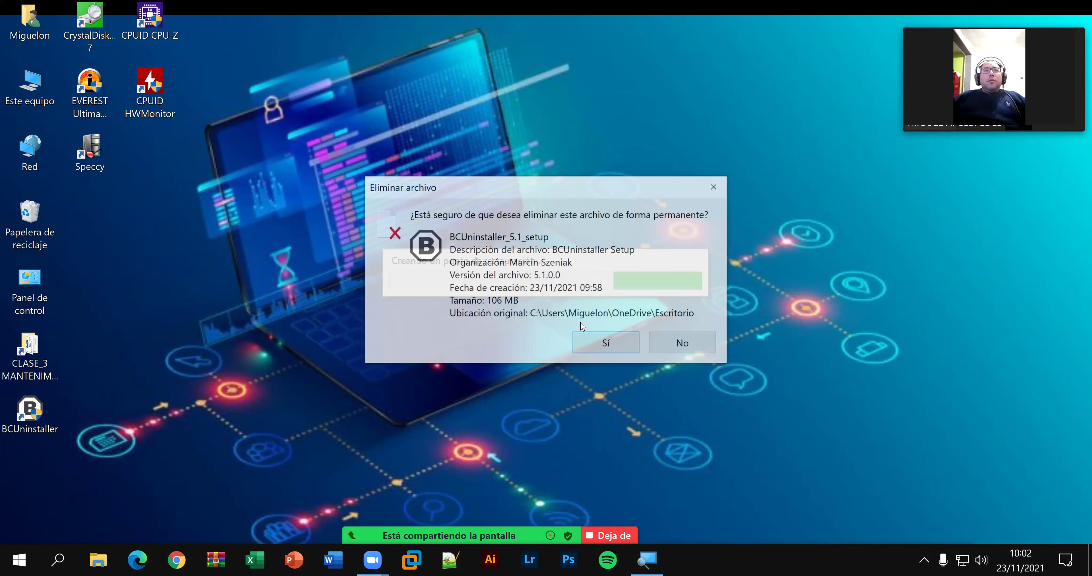
left_click(602, 341)
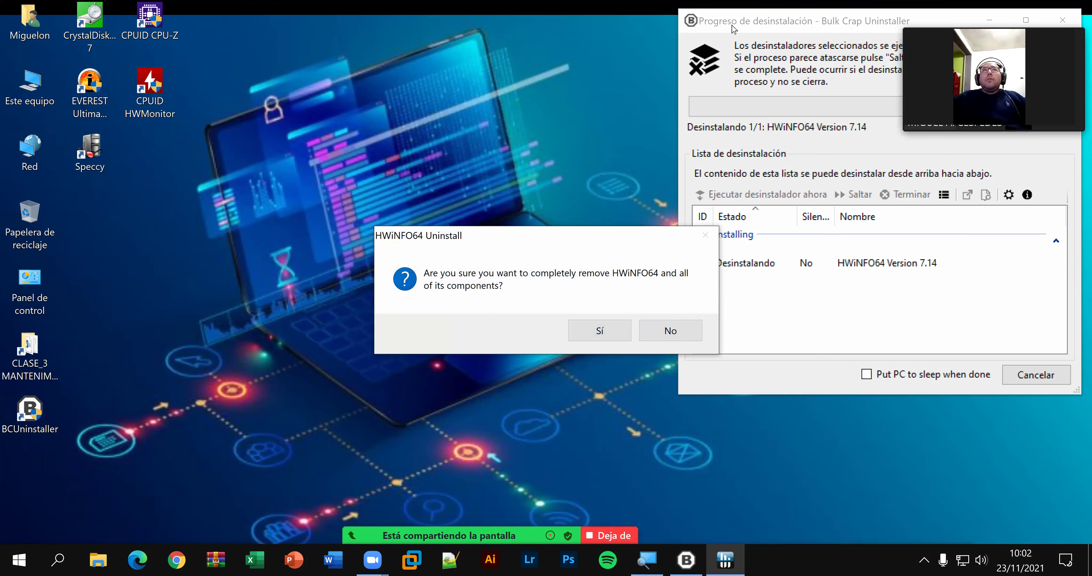
Step: Move the progress window and uninstall prompt apart, then confirm the complete removal of HWiNFO64 and acknowledge its completion
left_click_drag(733, 26, 112, 25)
left_click(599, 236)
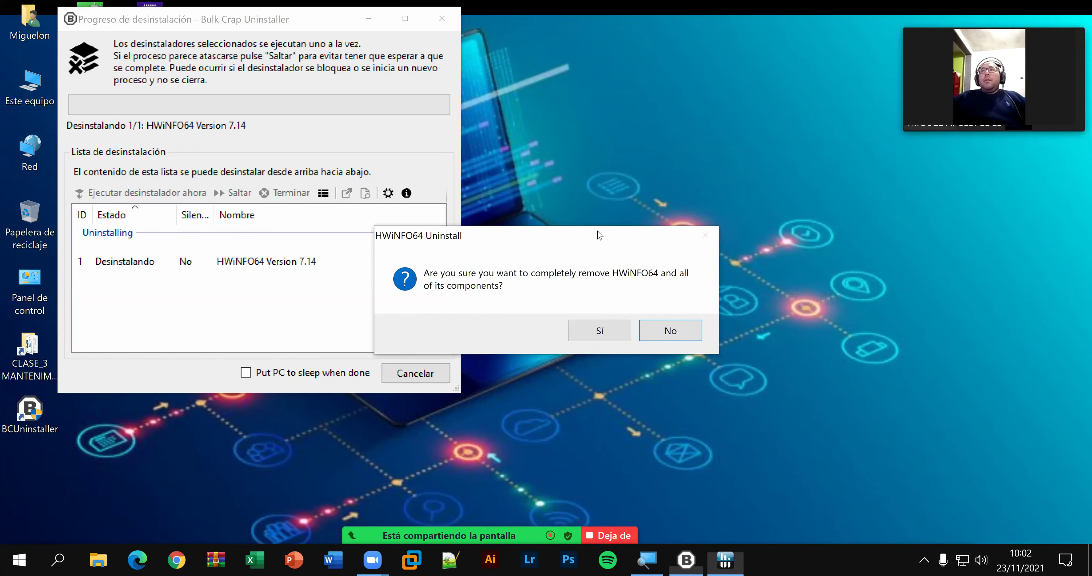
left_click_drag(599, 235, 697, 204)
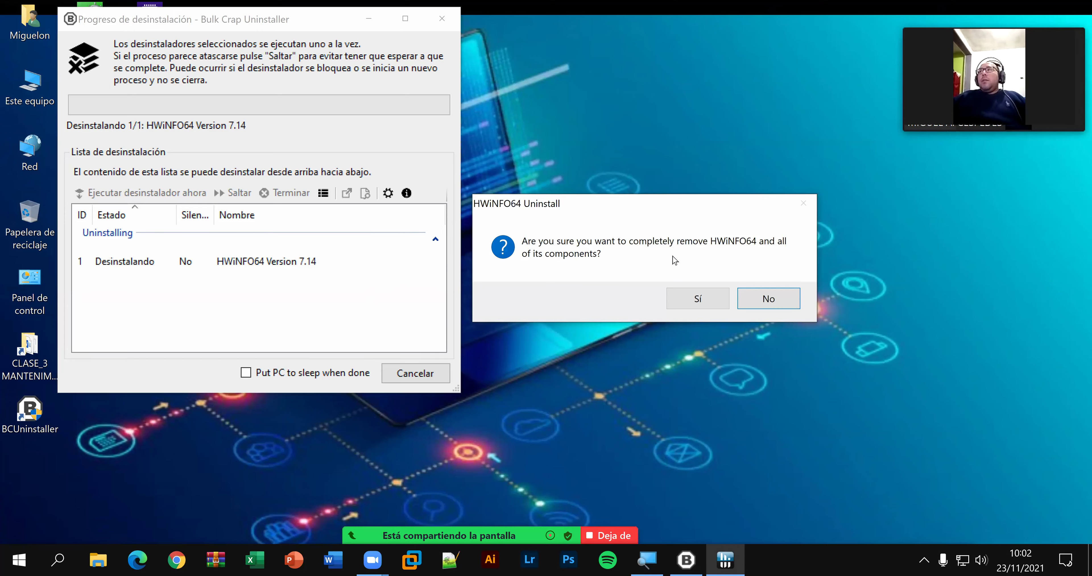
left_click(698, 298)
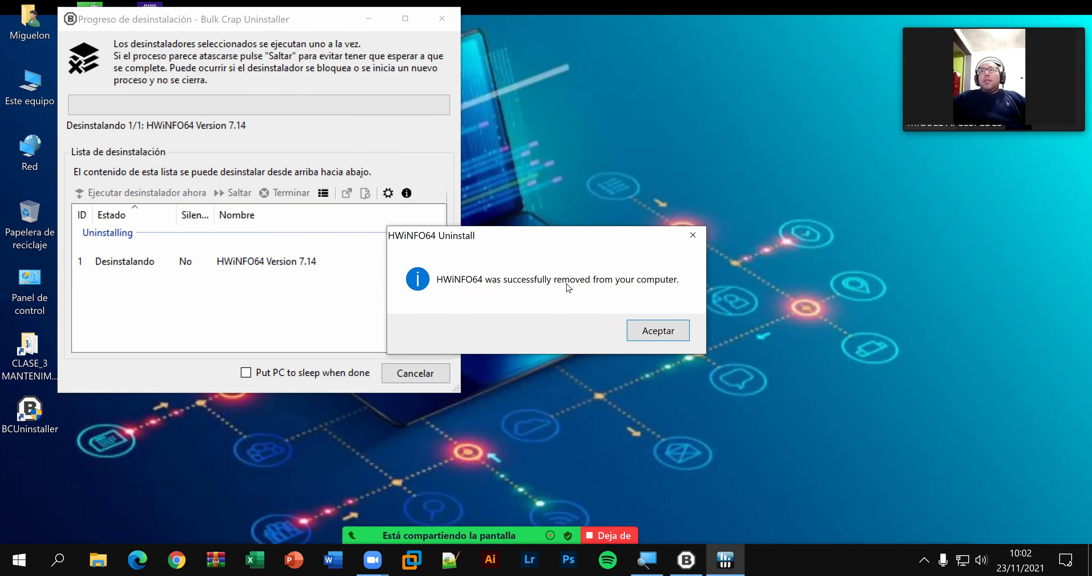
left_click(672, 330)
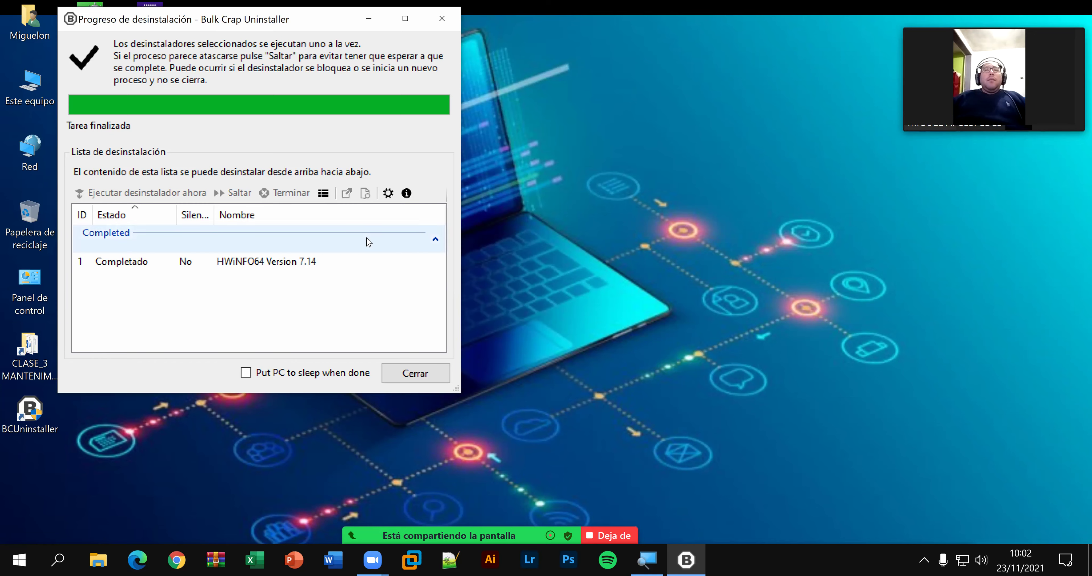
Step: Close the uninstall progress window, fit the leftovers list's confidence column, and delete all the checked HWiNFO64 leftover files and registry key
left_click(428, 371)
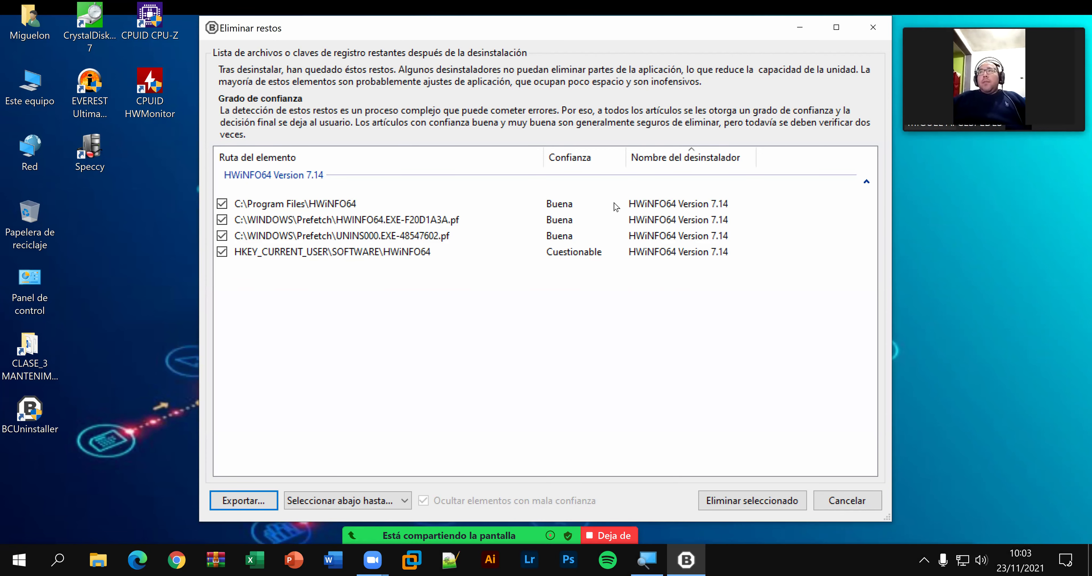
double_click(625, 153)
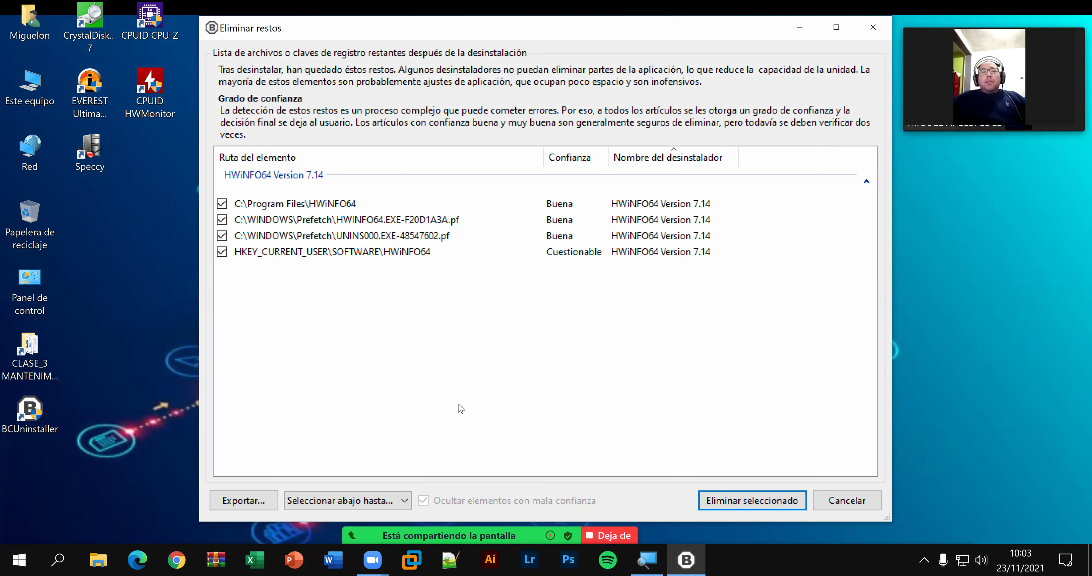
left_click(736, 504)
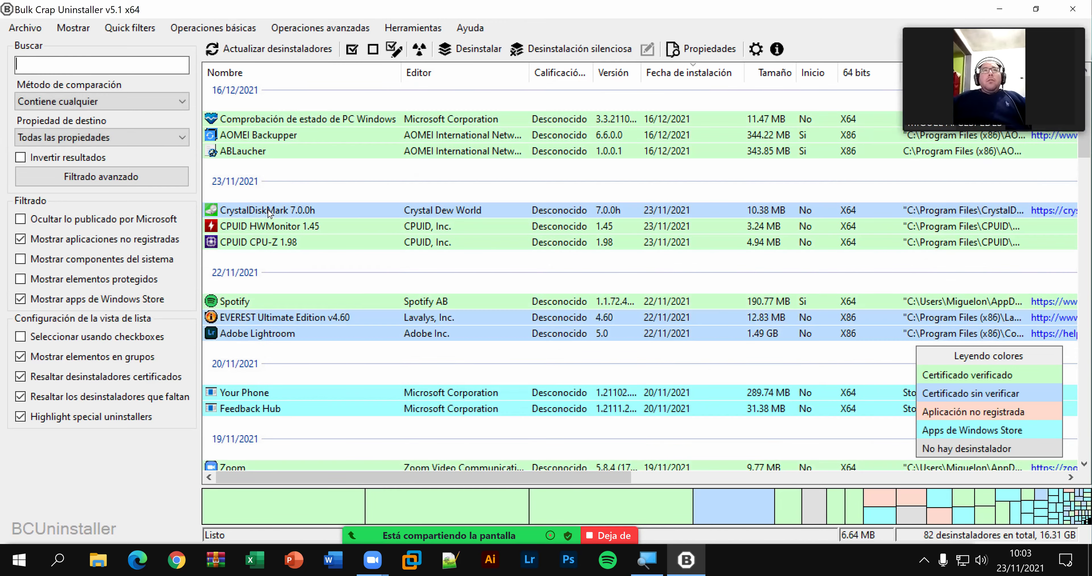
Step: Start uninstalling CrystalDiskMark 7.0.0h with the default uninstall settings
right_click(293, 210)
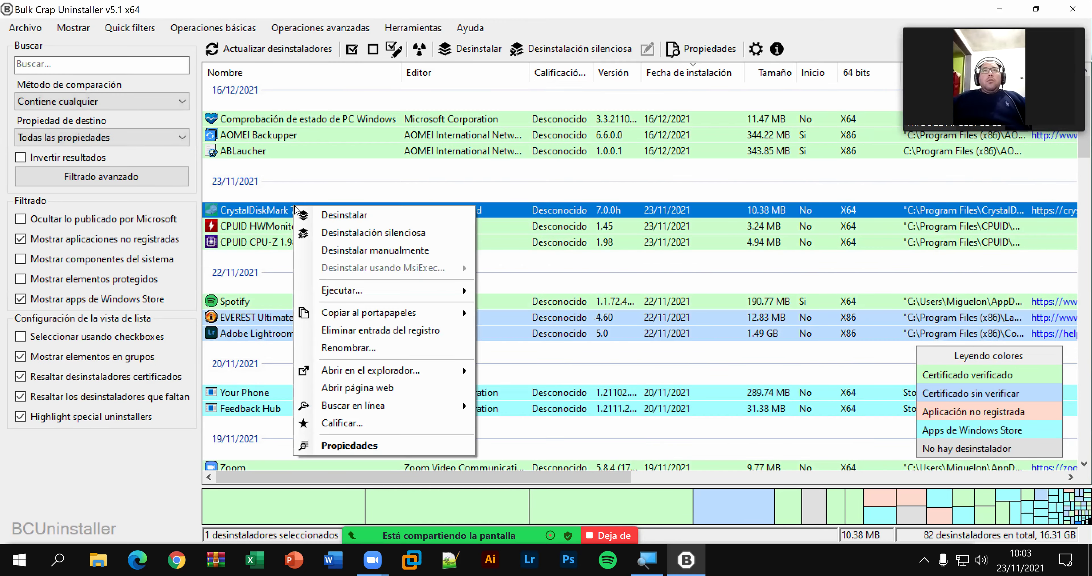
left_click(364, 217)
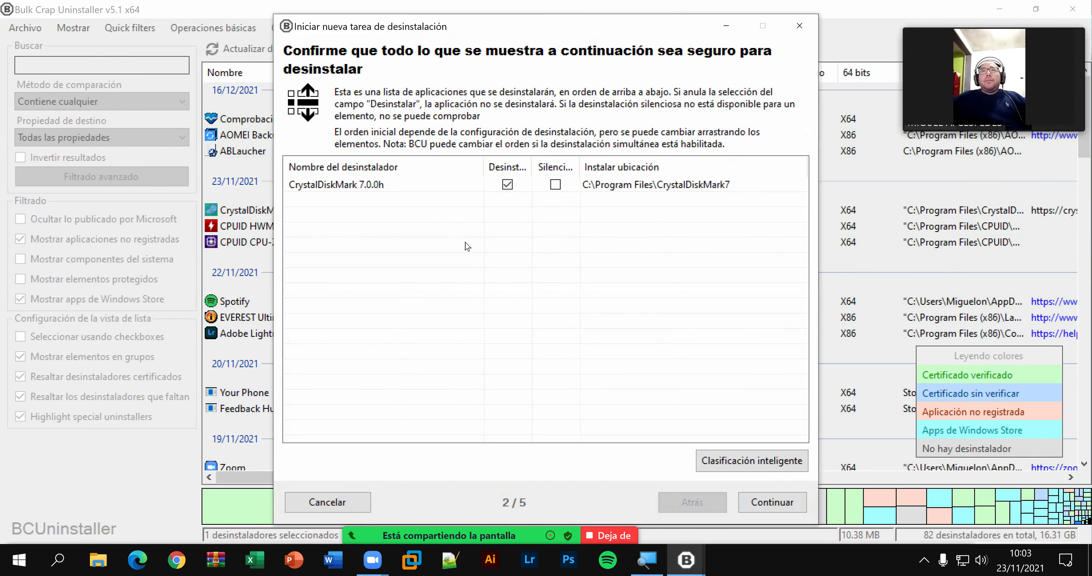
left_click(786, 502)
left_click(787, 503)
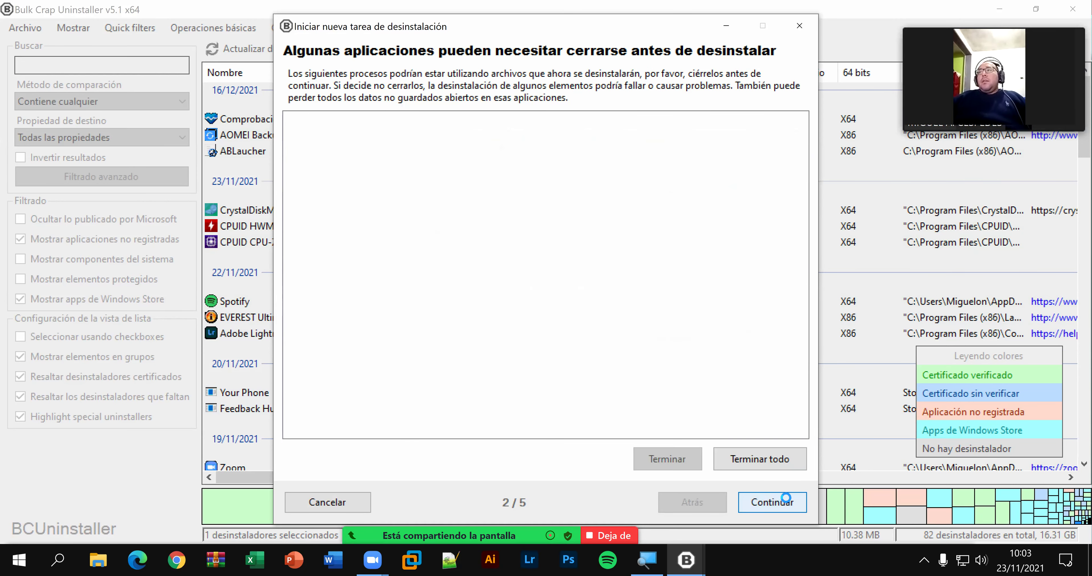
left_click(648, 436)
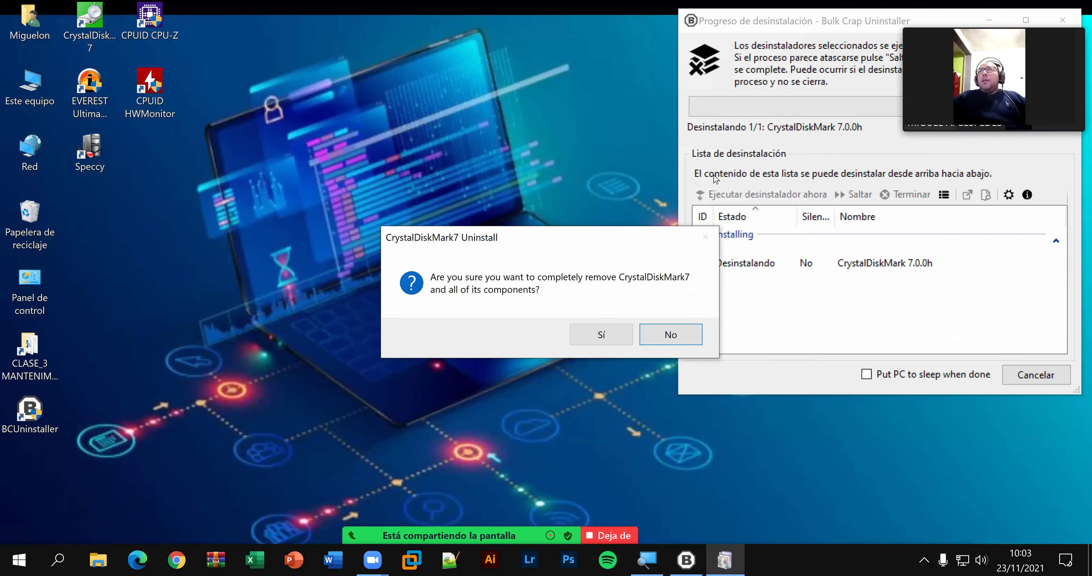
Step: Confirm the complete removal of CrystalDiskMark7 including its logs and settings, and acknowledge its completion
left_click(601, 335)
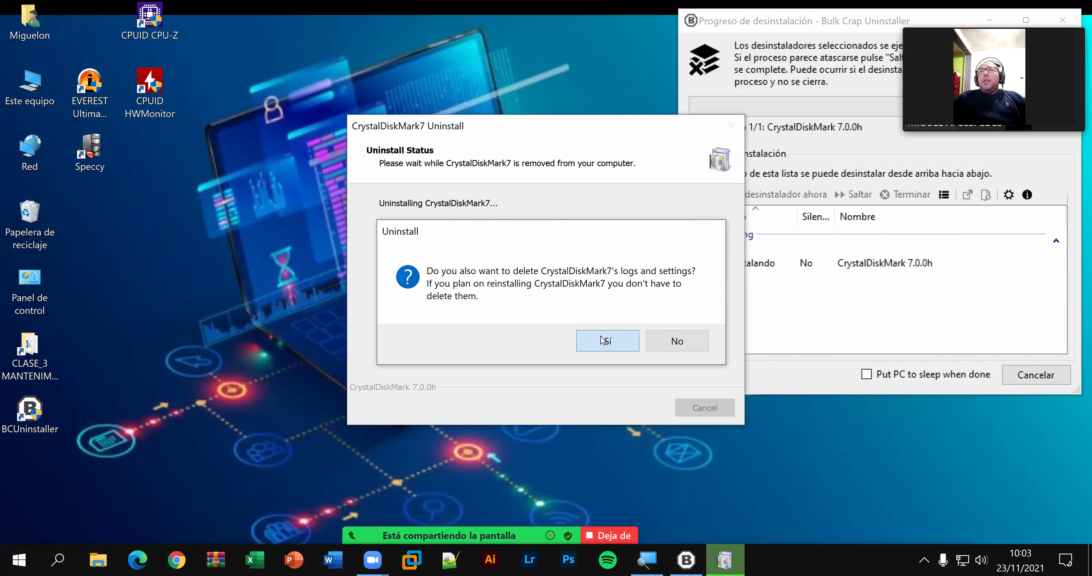
left_click(602, 339)
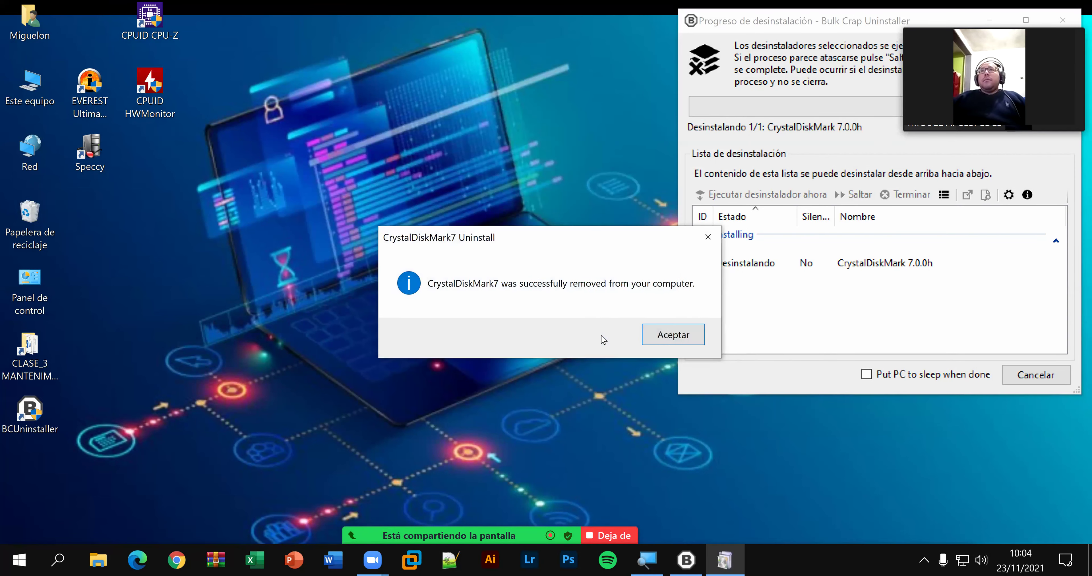
left_click(681, 336)
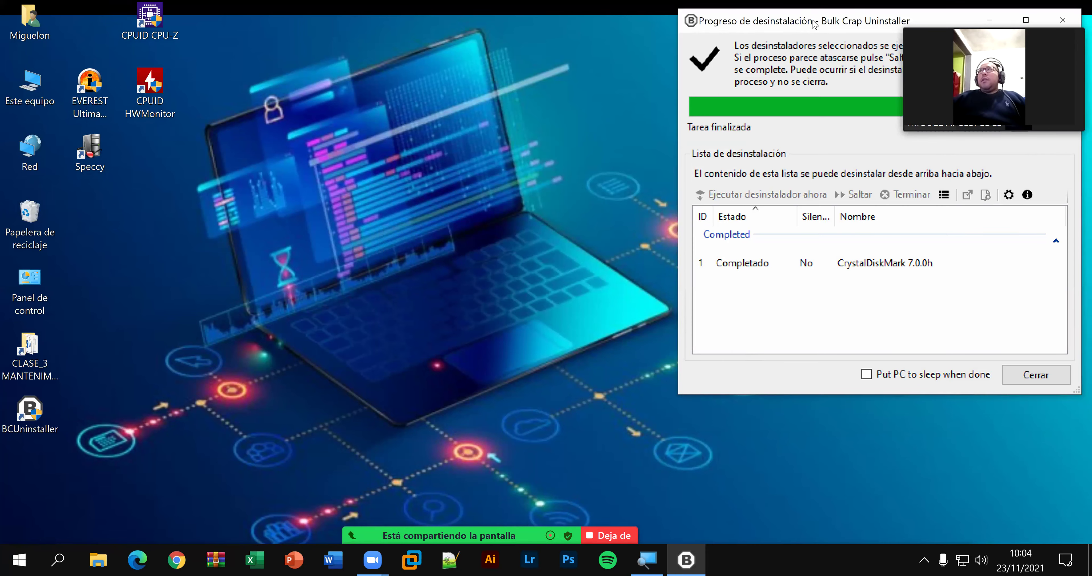
Step: Move and close the uninstall progress window, then delete the checked CrystalDiskMark 7.0.0h leftover Prefetch files
left_click_drag(806, 25, 348, 44)
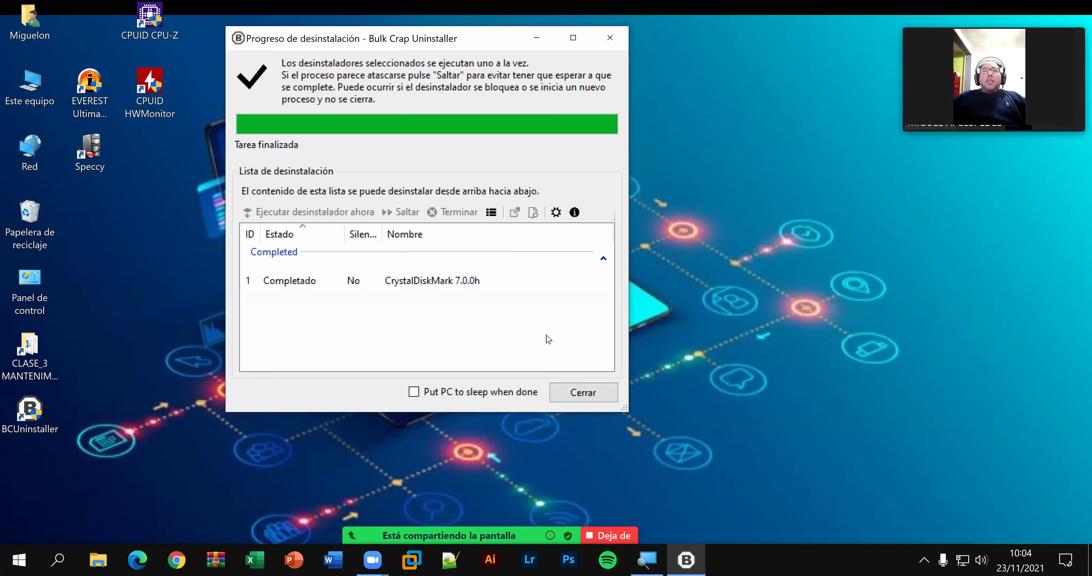
left_click(583, 394)
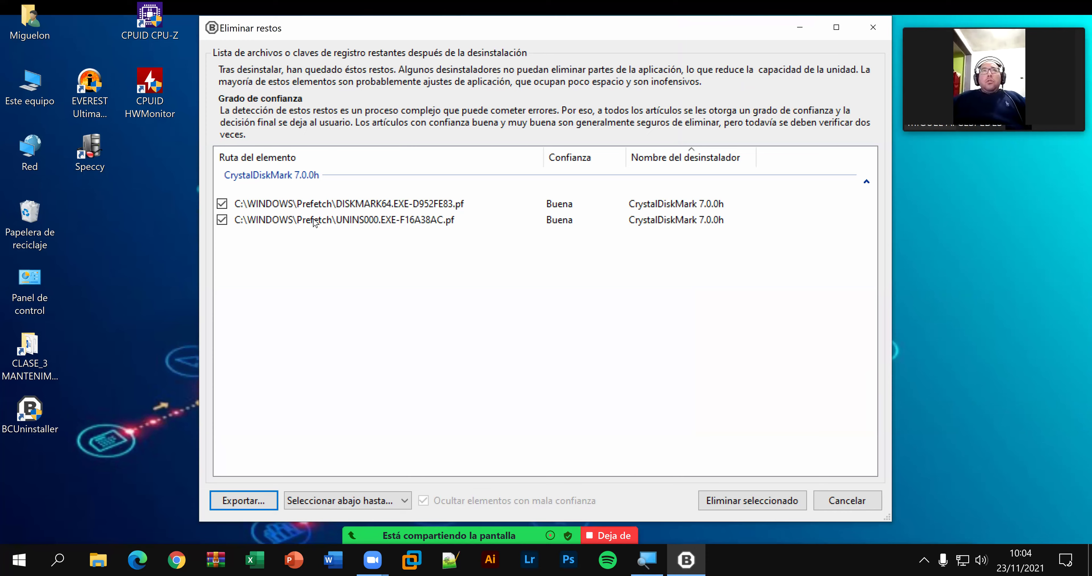
left_click(743, 510)
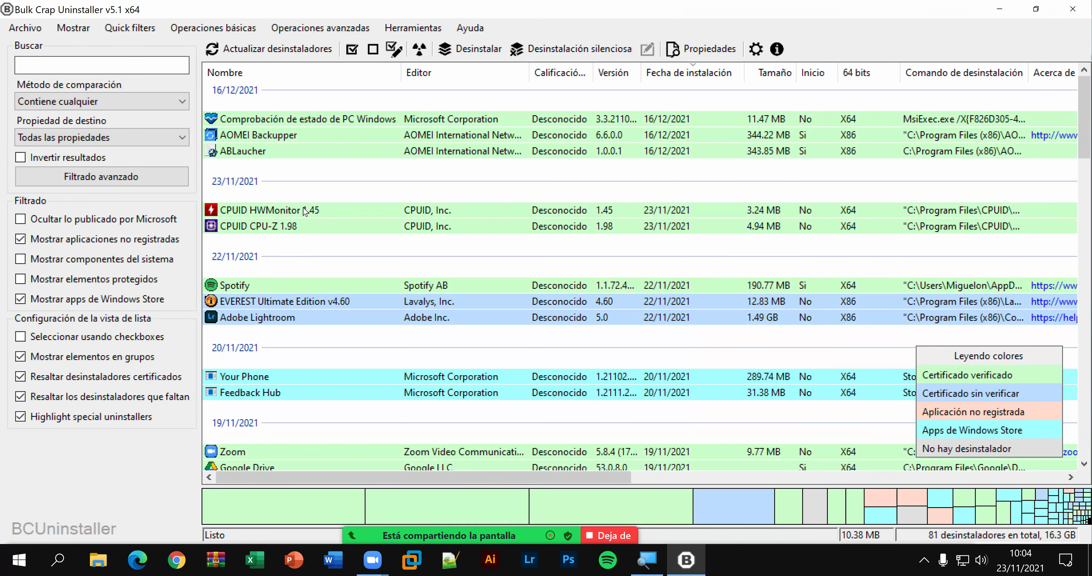
Step: Uninstall CPUID HWMonitor 1.45 with the default uninstall settings, confirming its complete removal and acknowledging its completion
right_click(295, 216)
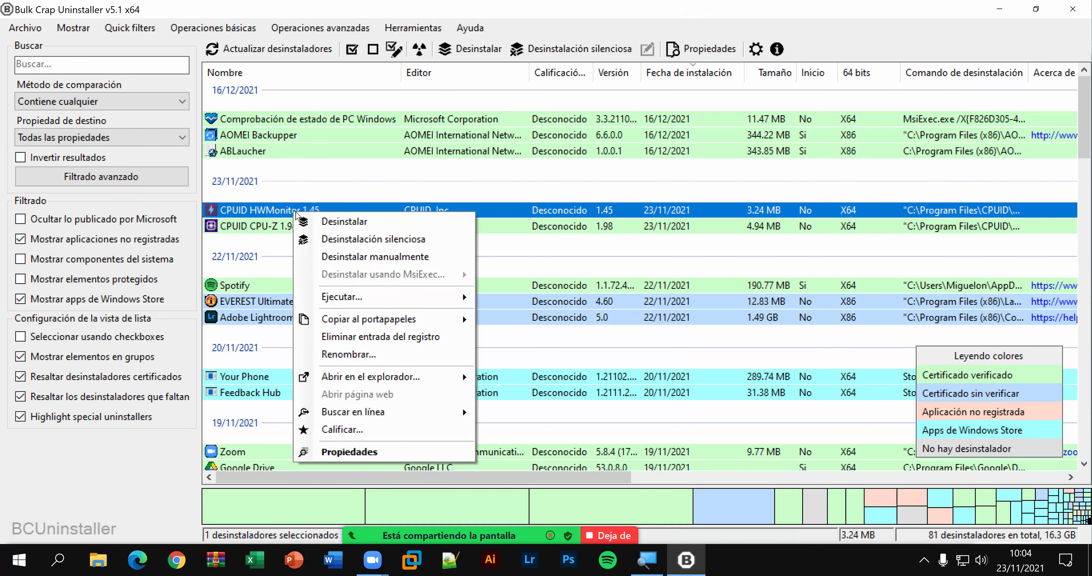
left_click(364, 218)
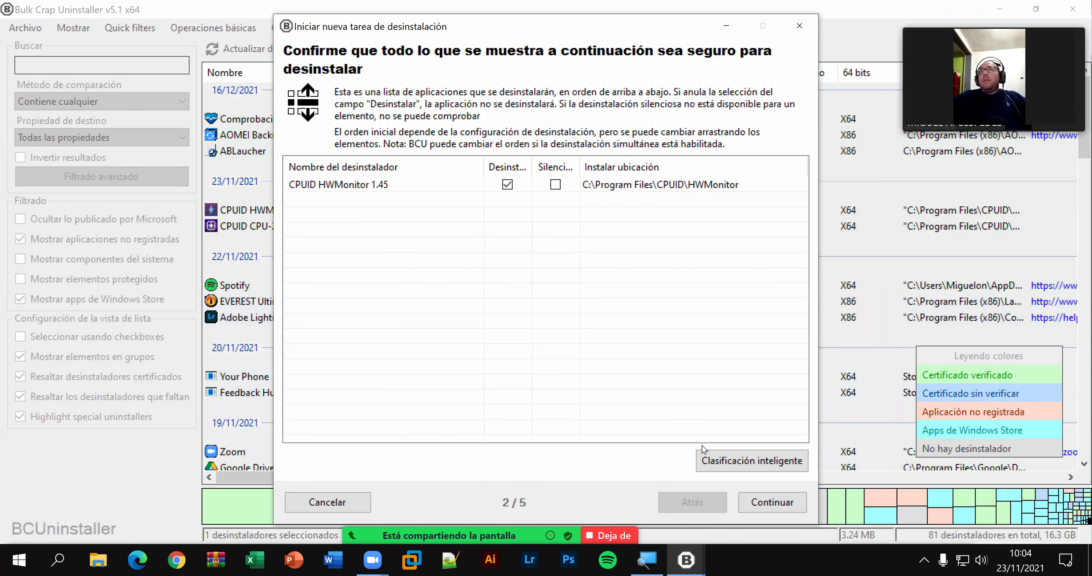
left_click(766, 504)
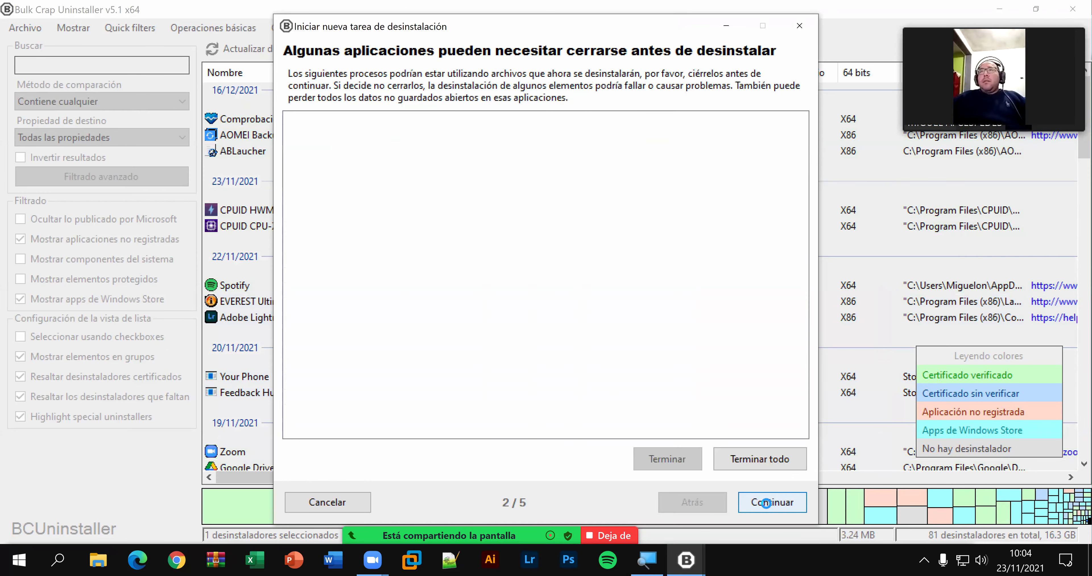
left_click(770, 503)
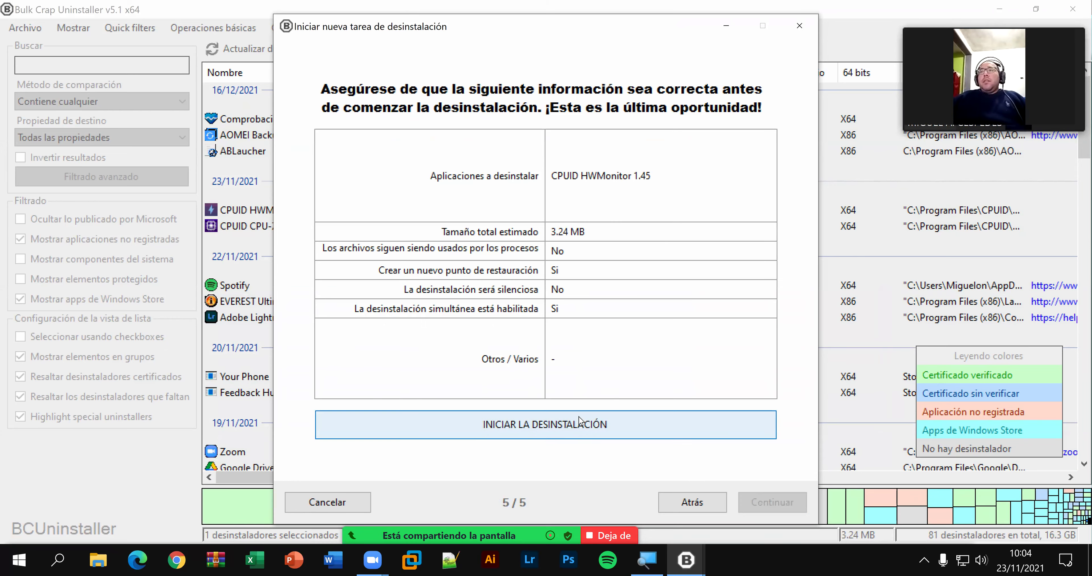
left_click(577, 424)
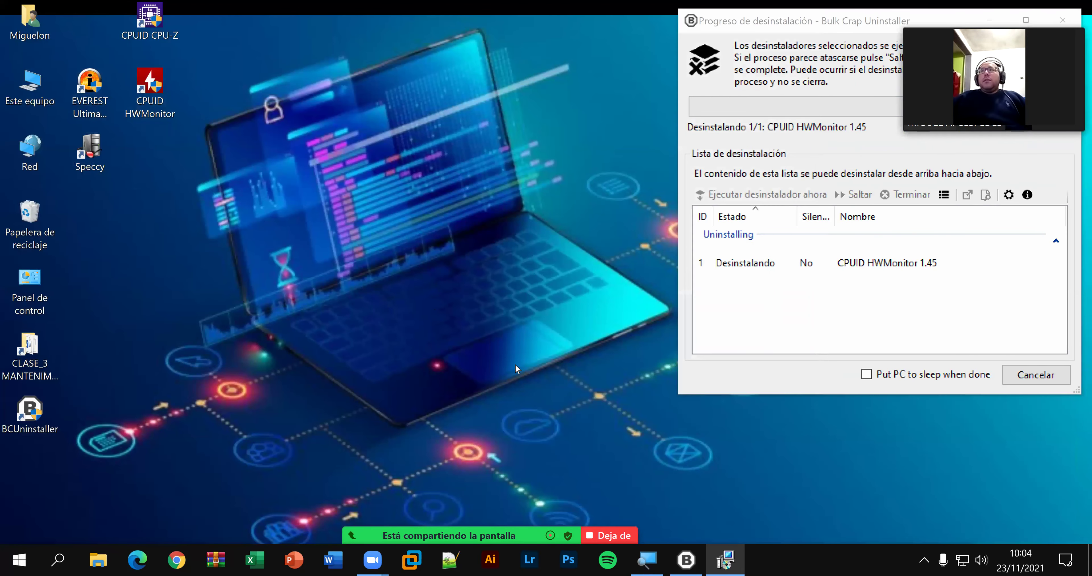
left_click(584, 328)
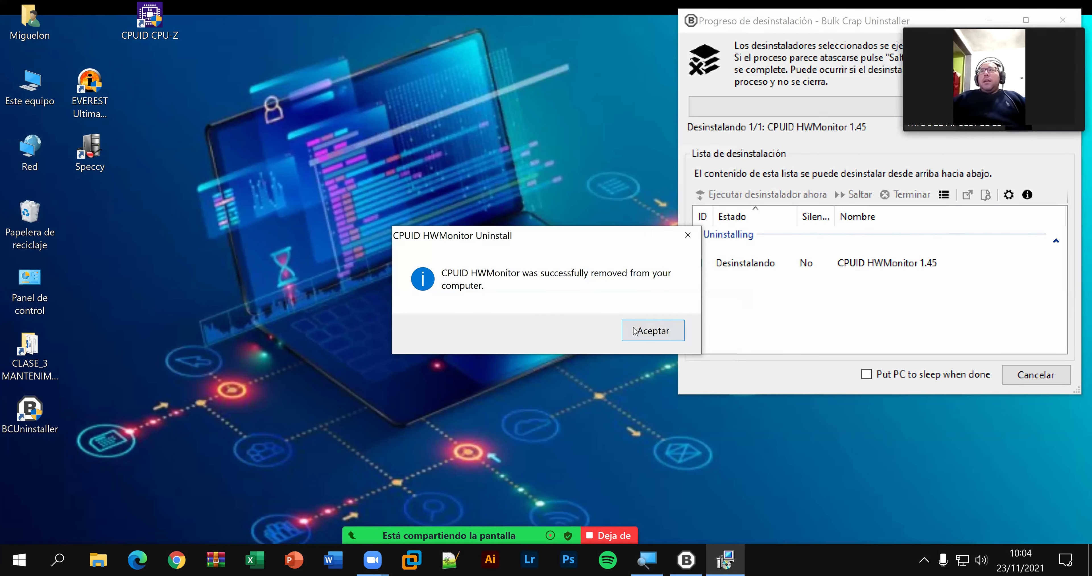
left_click(635, 330)
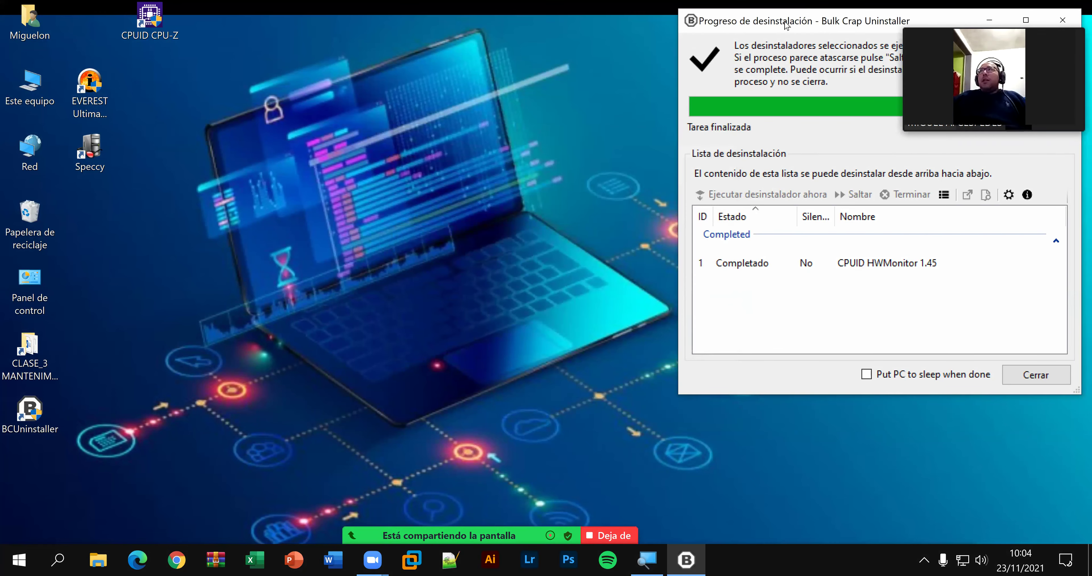
Step: Move and close the uninstall progress window, then delete all the checked CPUID HWMonitor leftover files and registry key
left_click_drag(811, 19, 342, 25)
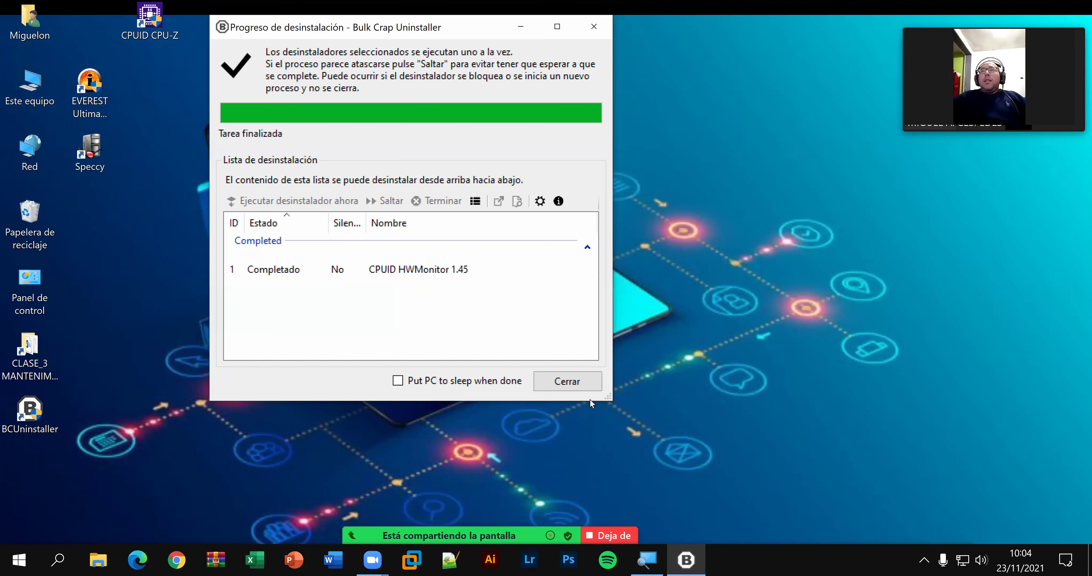
left_click(588, 389)
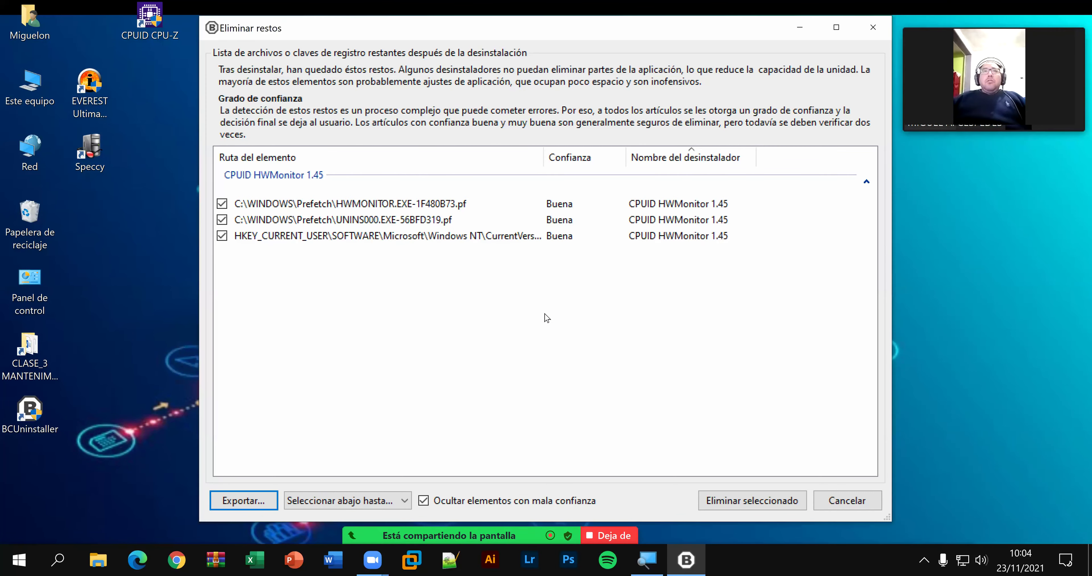
left_click(784, 508)
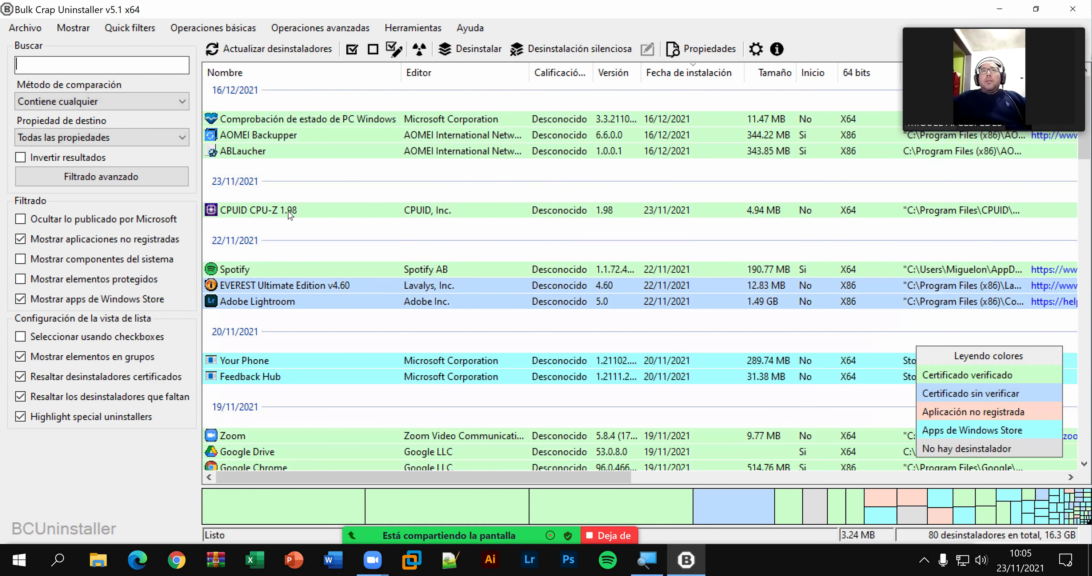
Step: Uninstall CPUID CPU-Z 1.98 with the default uninstall settings, confirming its complete removal and acknowledging its completion
right_click(289, 211)
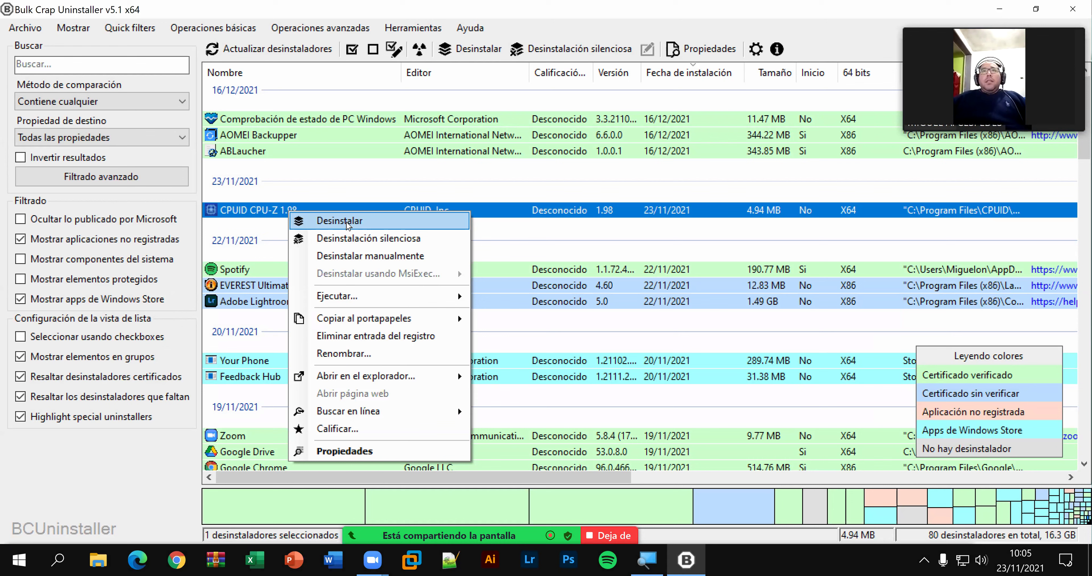
left_click(348, 223)
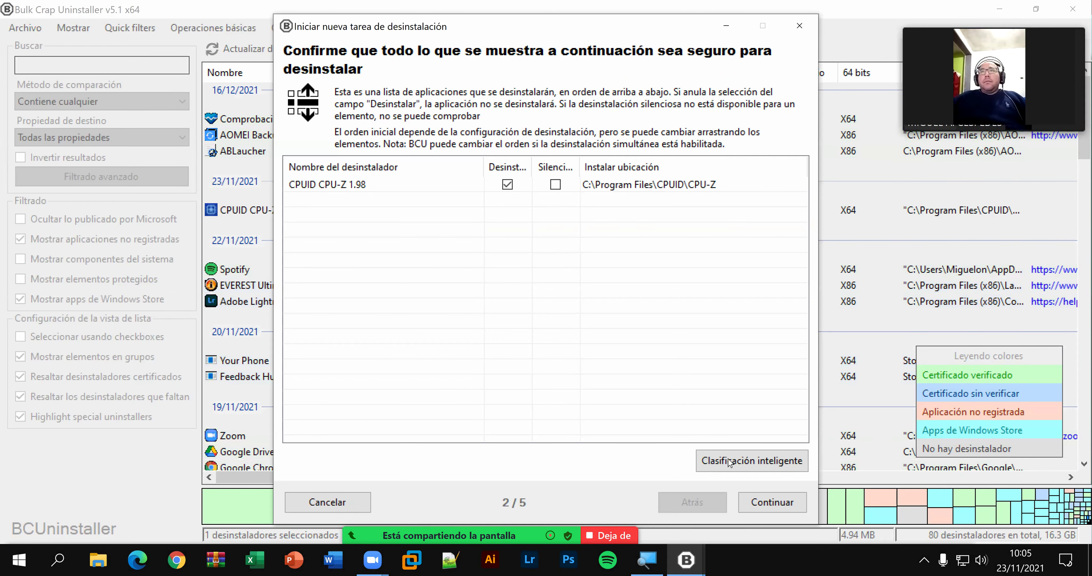
left_click(773, 502)
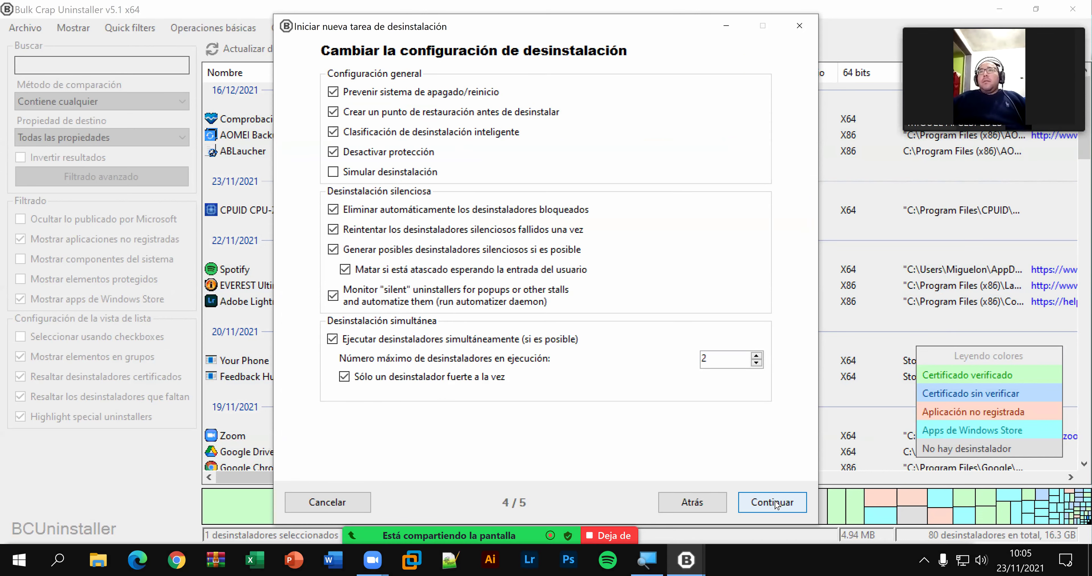
left_click(774, 503)
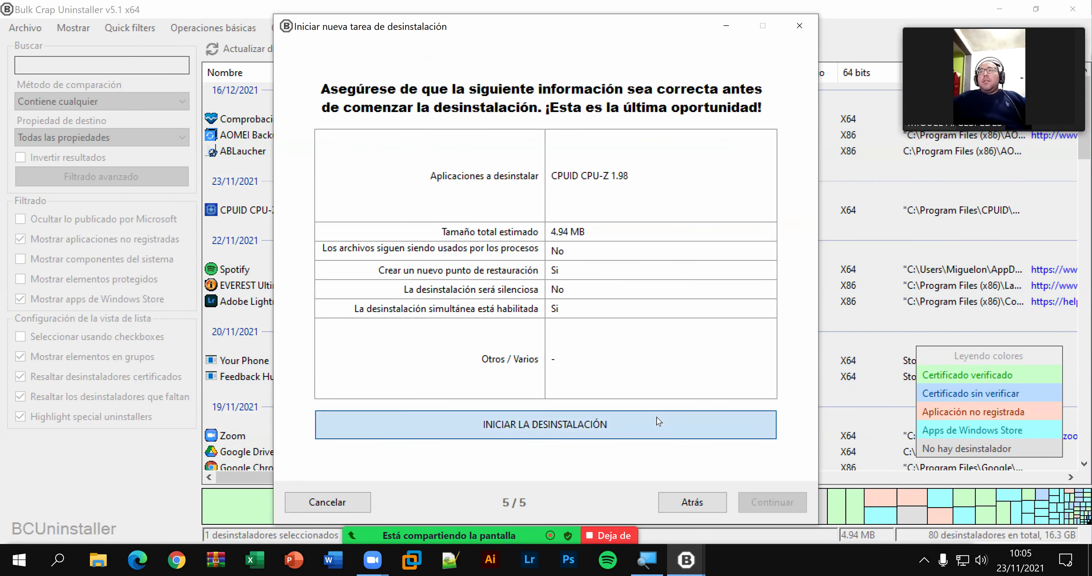
left_click(658, 422)
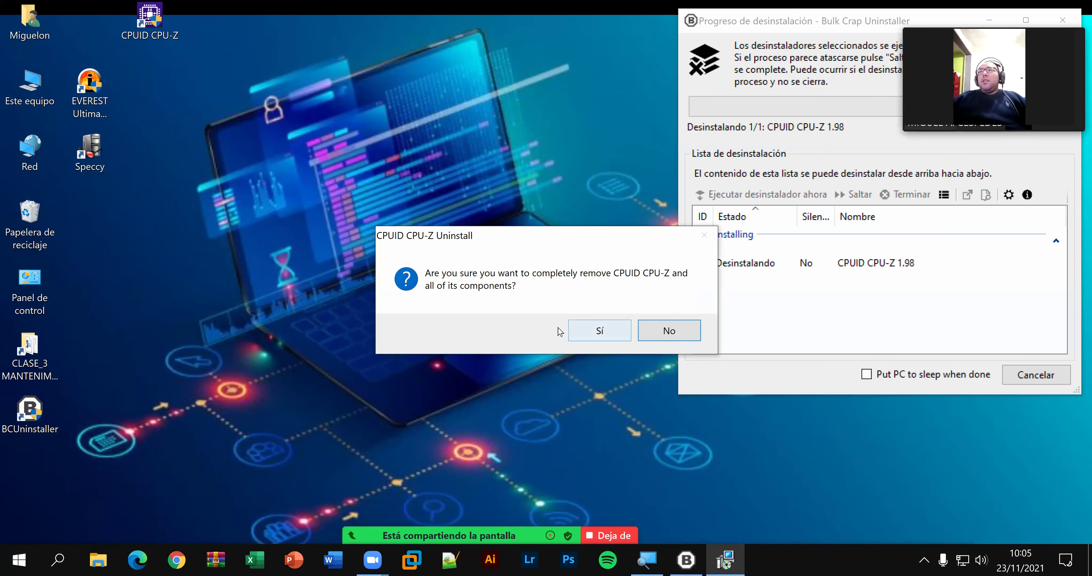
left_click(599, 330)
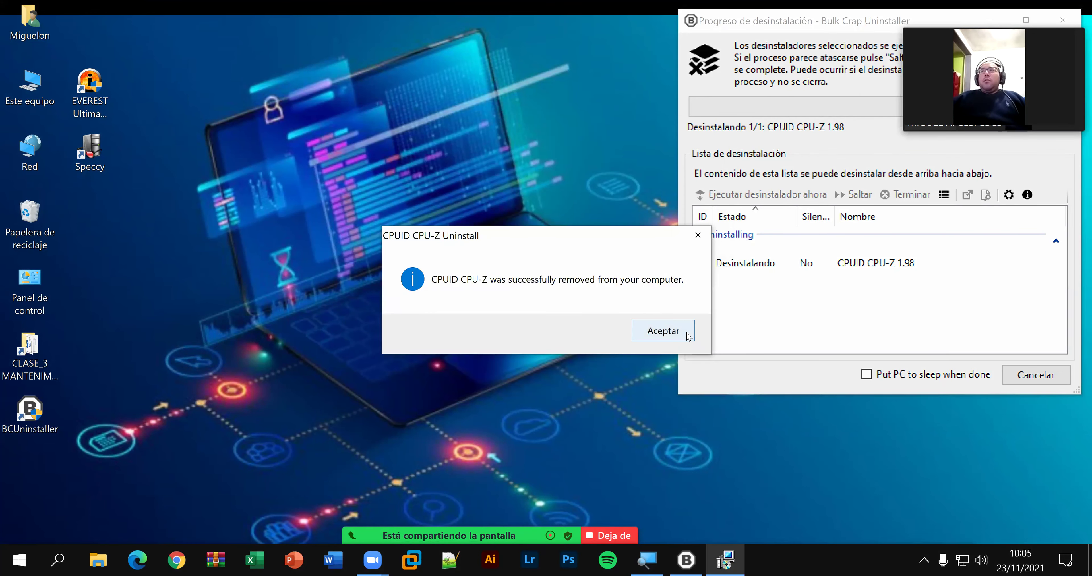
left_click(663, 331)
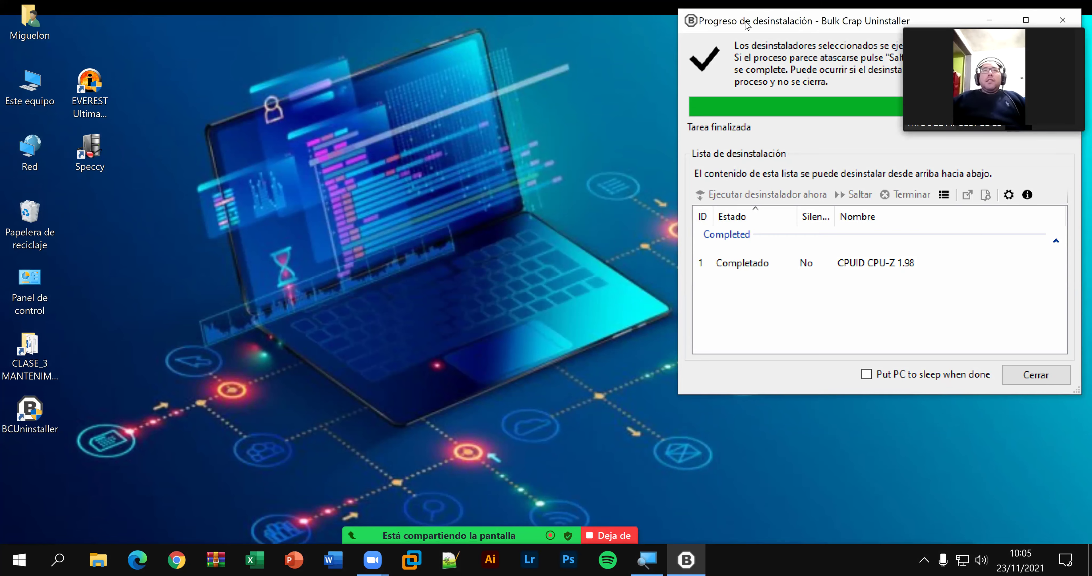
Step: Move and close the uninstall progress window, then delete all the checked CPUID CPU-Z leftover files and registry entry
left_click_drag(747, 26, 235, 37)
left_click(532, 385)
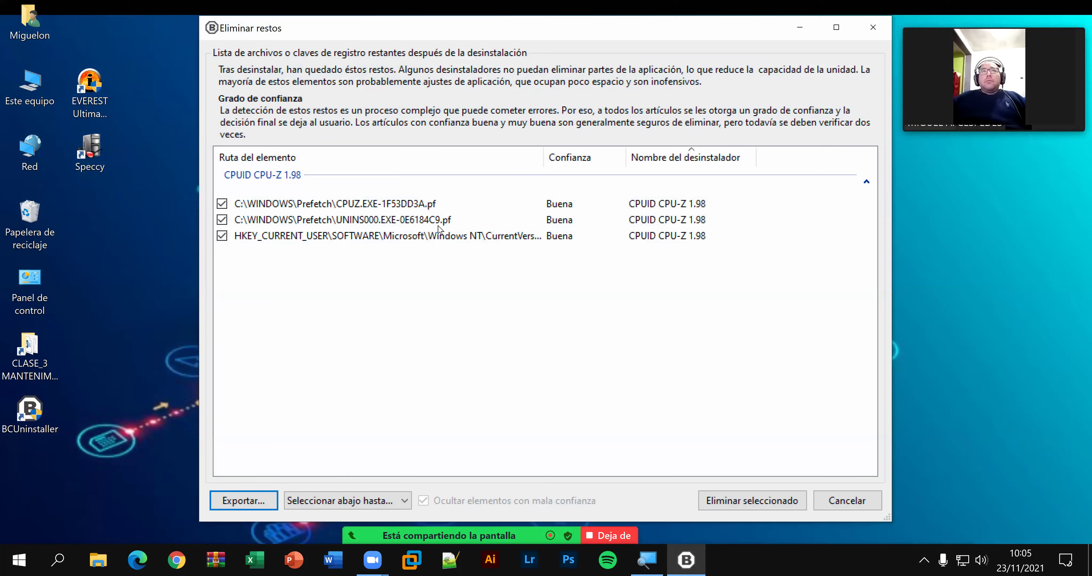
left_click(761, 503)
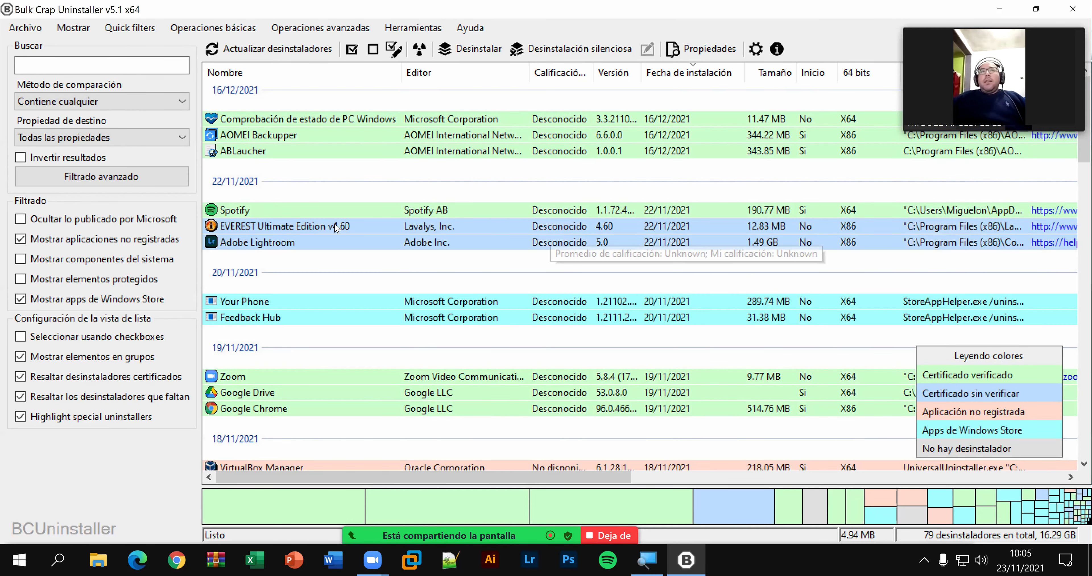
Step: Uninstall EVEREST Ultimate Edition v4.60 with the default uninstall settings, confirming its complete removal and acknowledging its completion
left_click(317, 224)
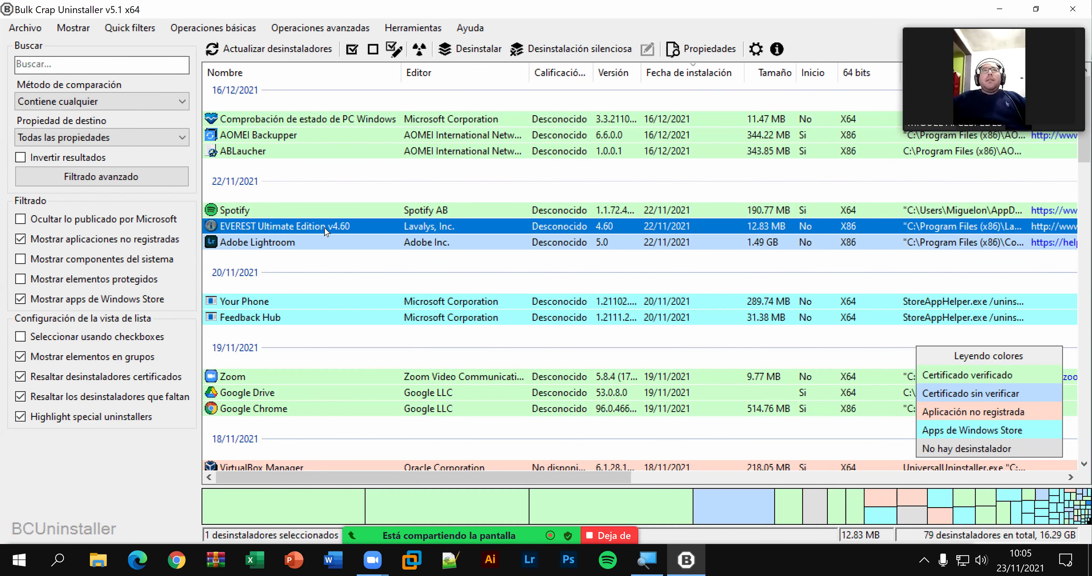
right_click(318, 225)
left_click(387, 236)
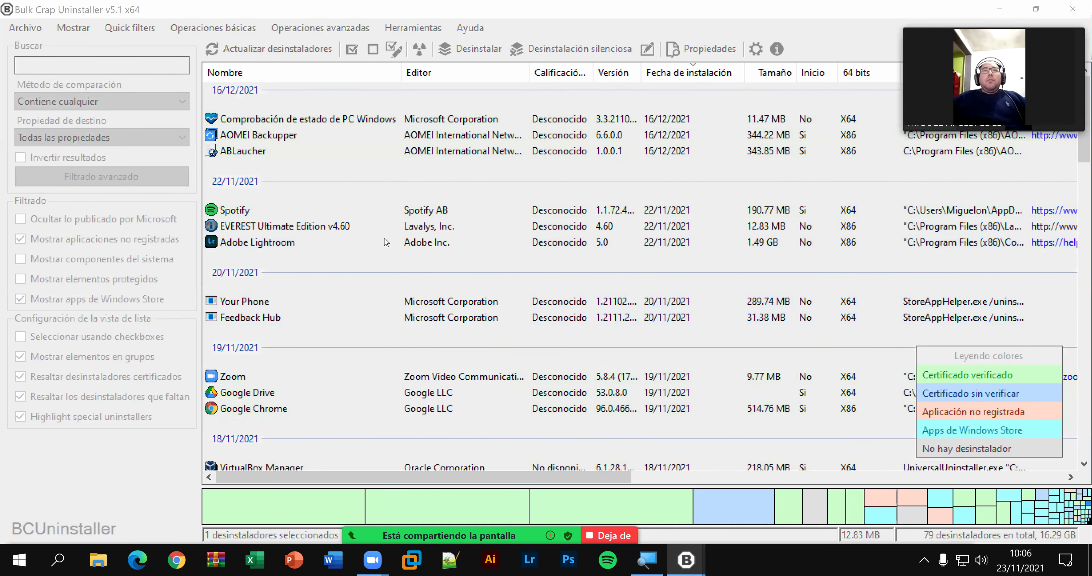
left_click(773, 505)
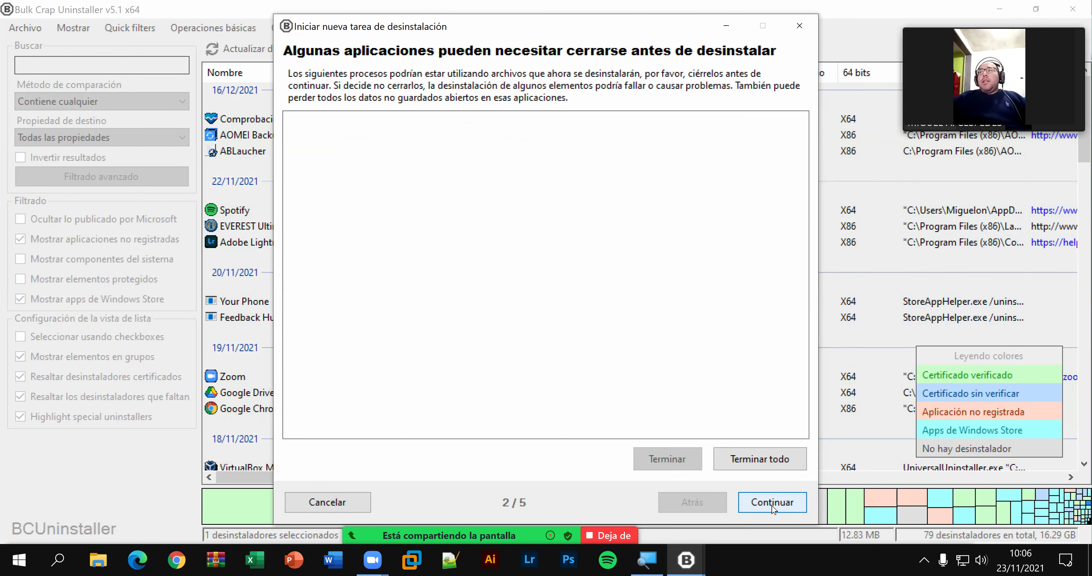
left_click(772, 505)
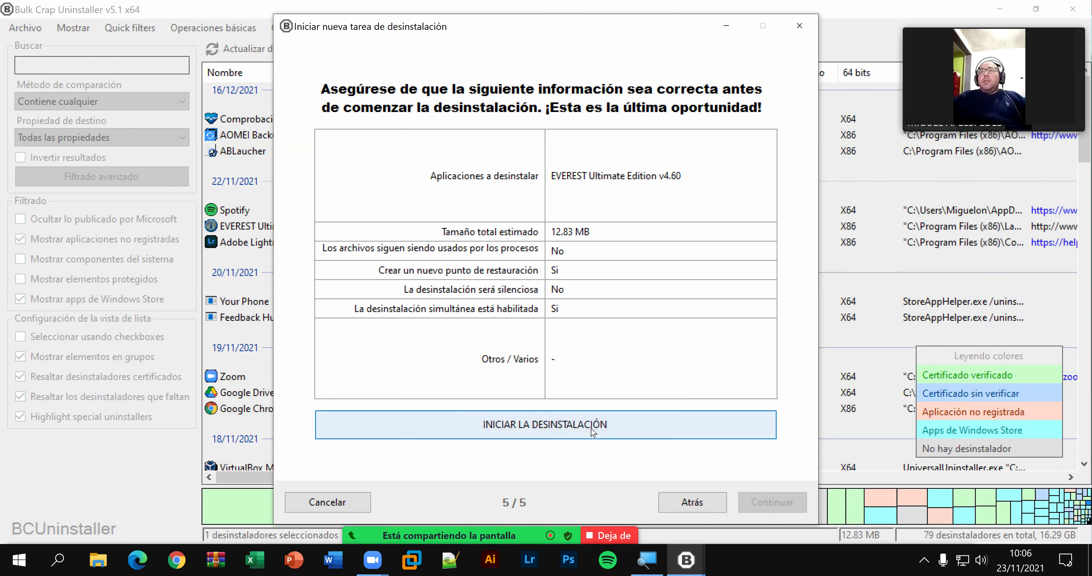
left_click(592, 431)
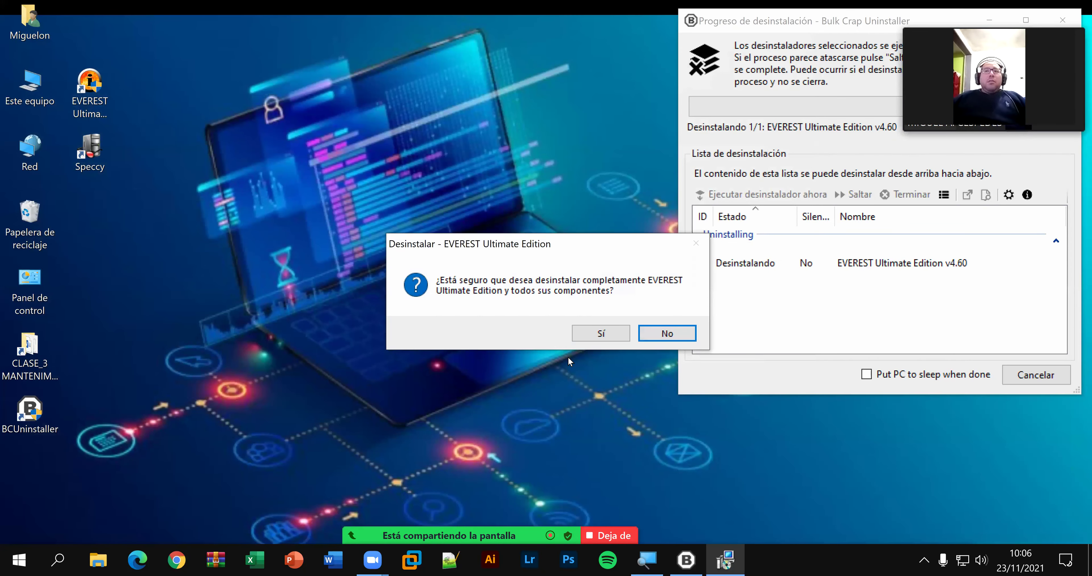
left_click(601, 333)
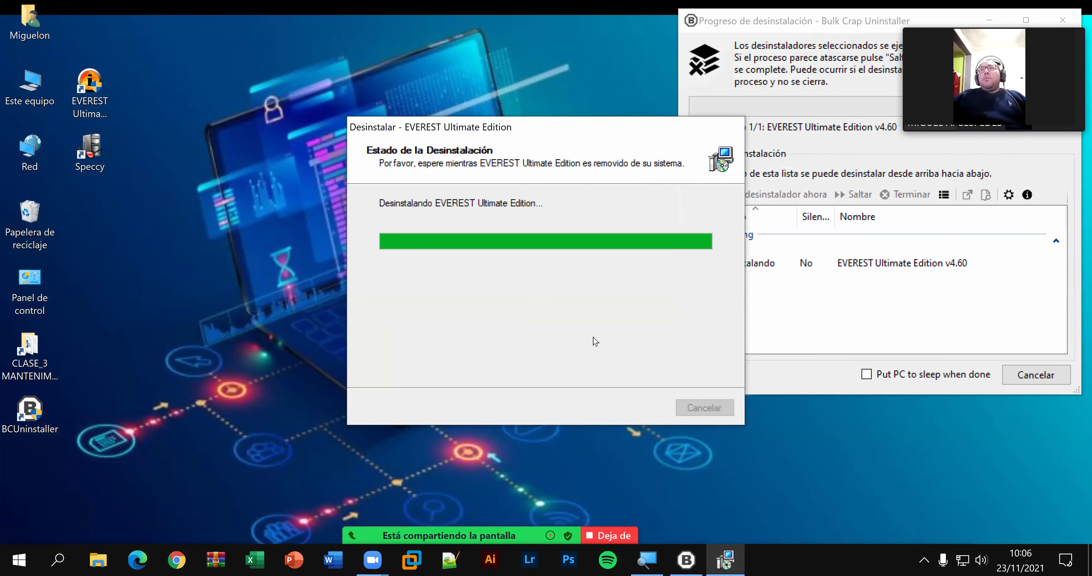
left_click(645, 347)
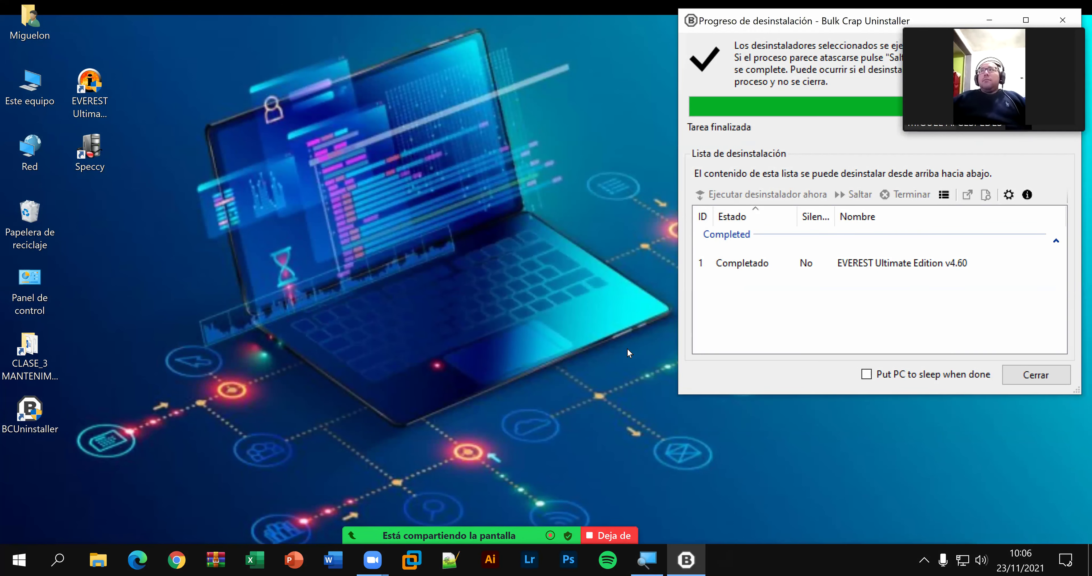
Step: Close the uninstall progress window and delete the checked EVEREST leftovers: the desktop shortcut, Prefetch files and registry key
left_click(1018, 375)
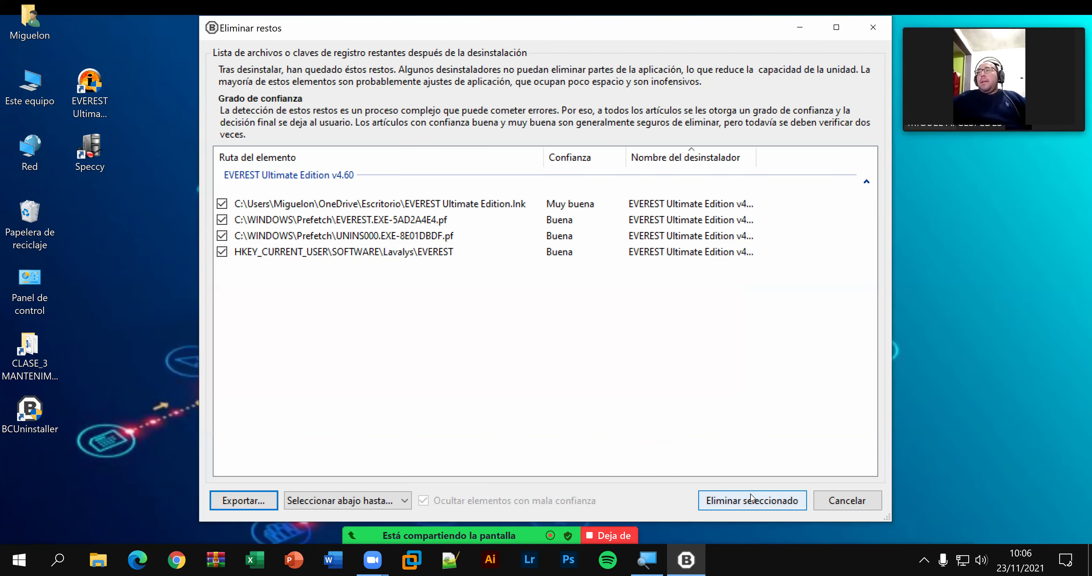
left_click(750, 496)
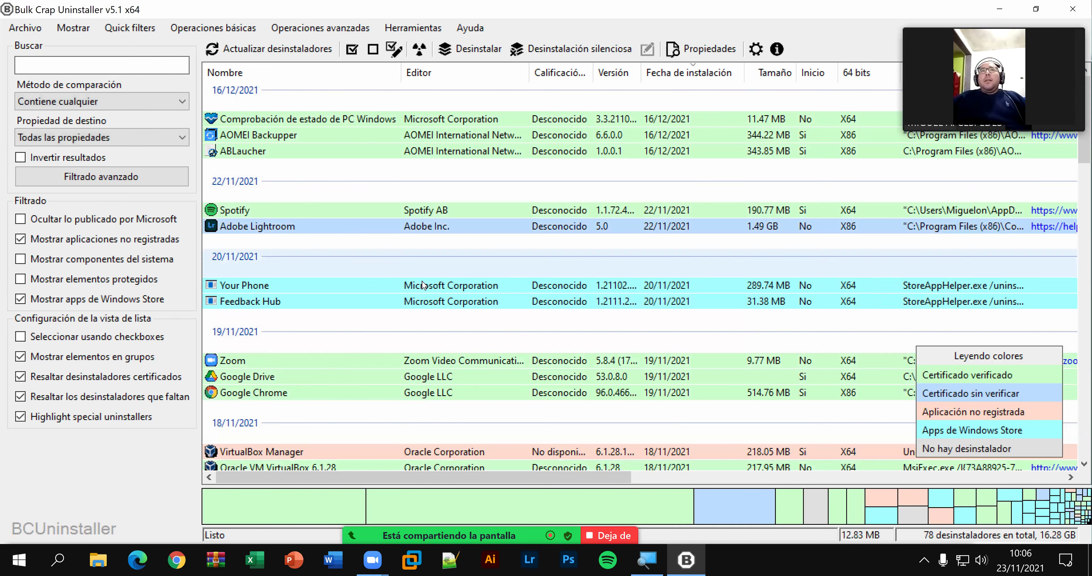
Step: Uninstall Speccy with the default uninstall settings
scroll(424, 297, "down", 4)
scroll(427, 321, "down", 10)
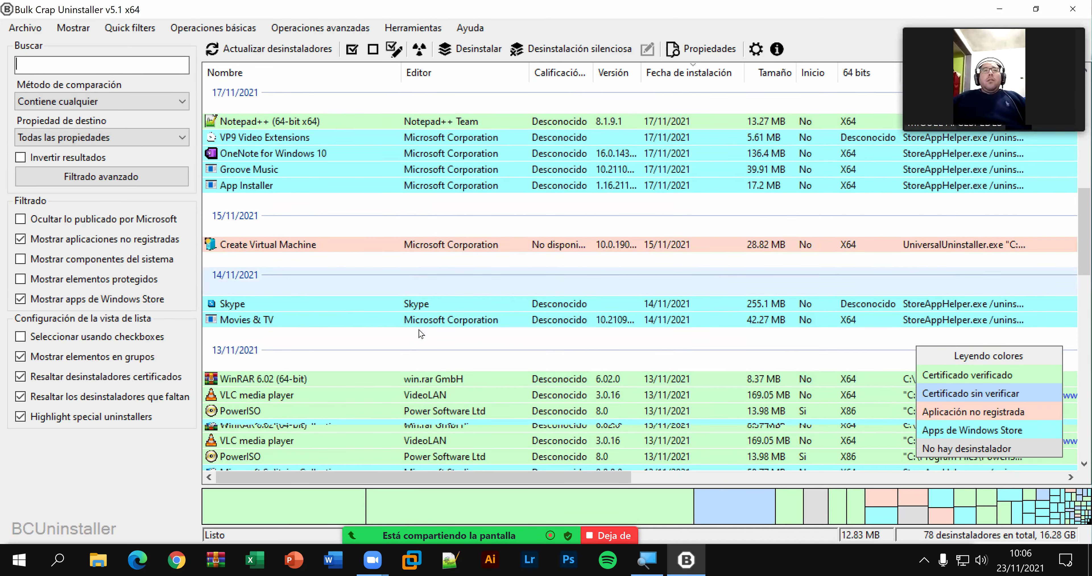
scroll(415, 355, "down", 10)
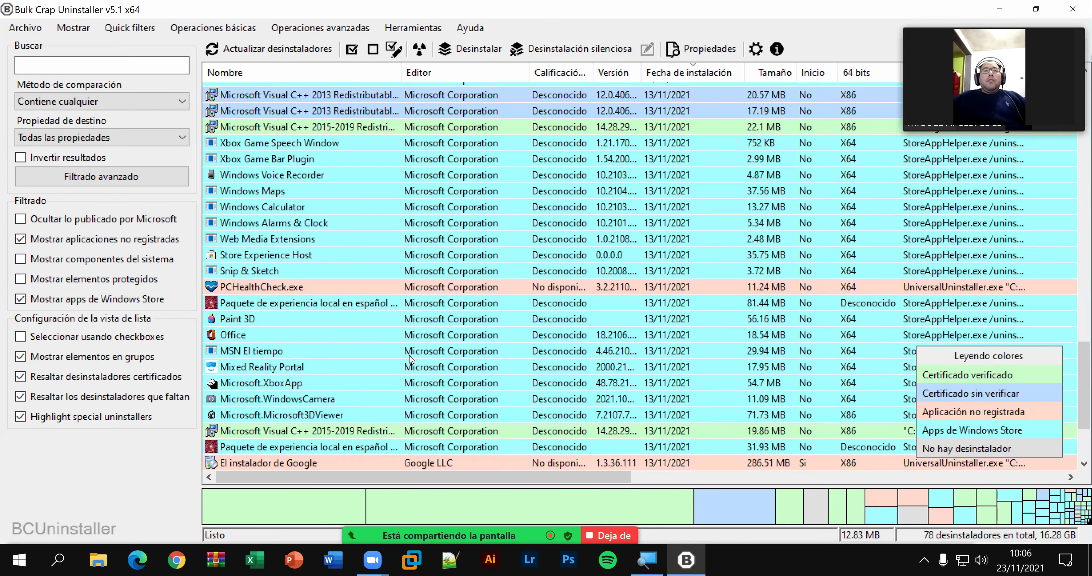
scroll(327, 412, "down", 3)
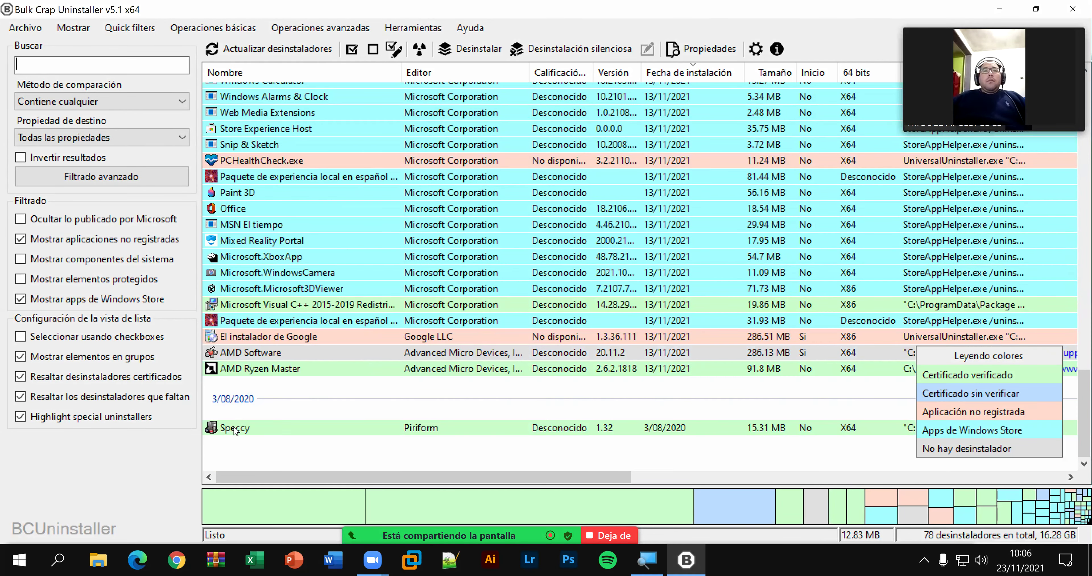
right_click(234, 431)
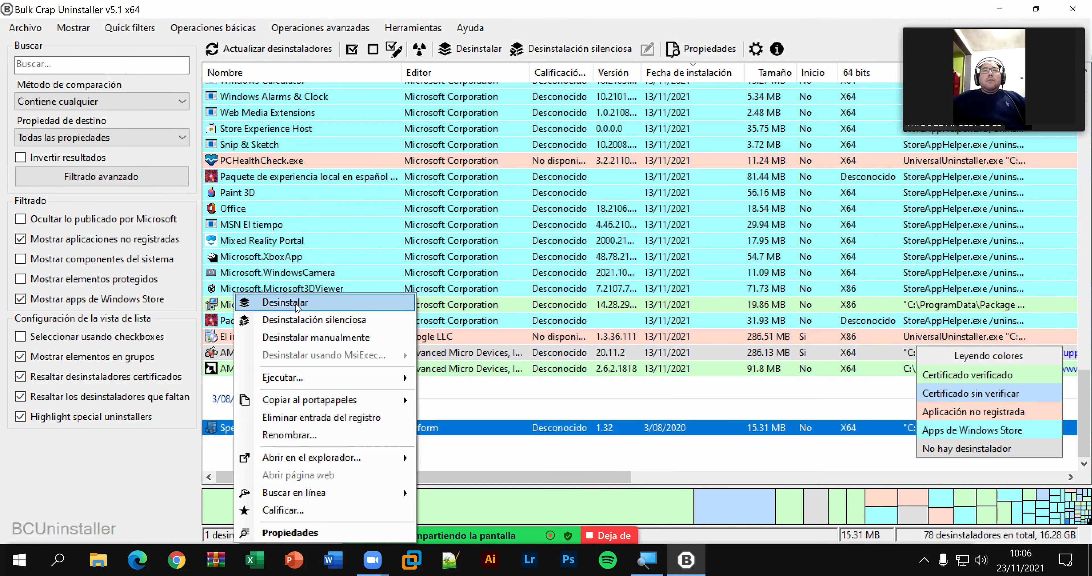
key("Return")
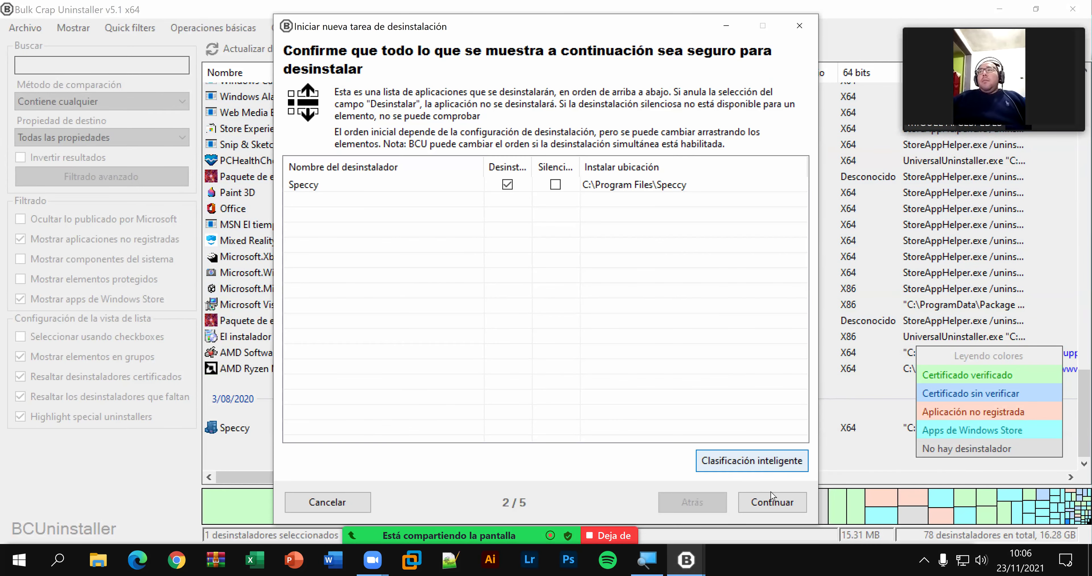
left_click(772, 505)
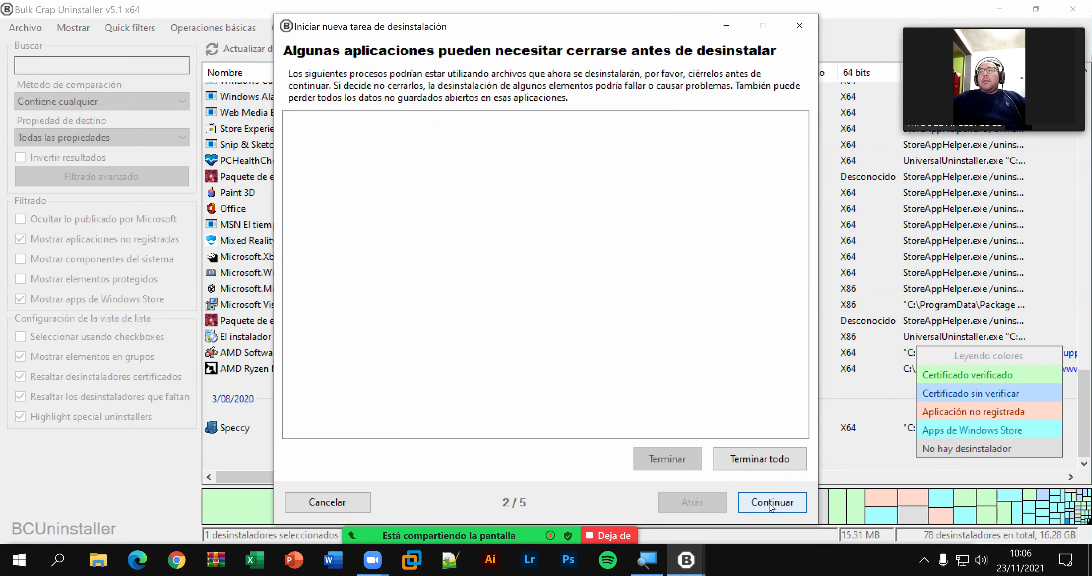
left_click(754, 502)
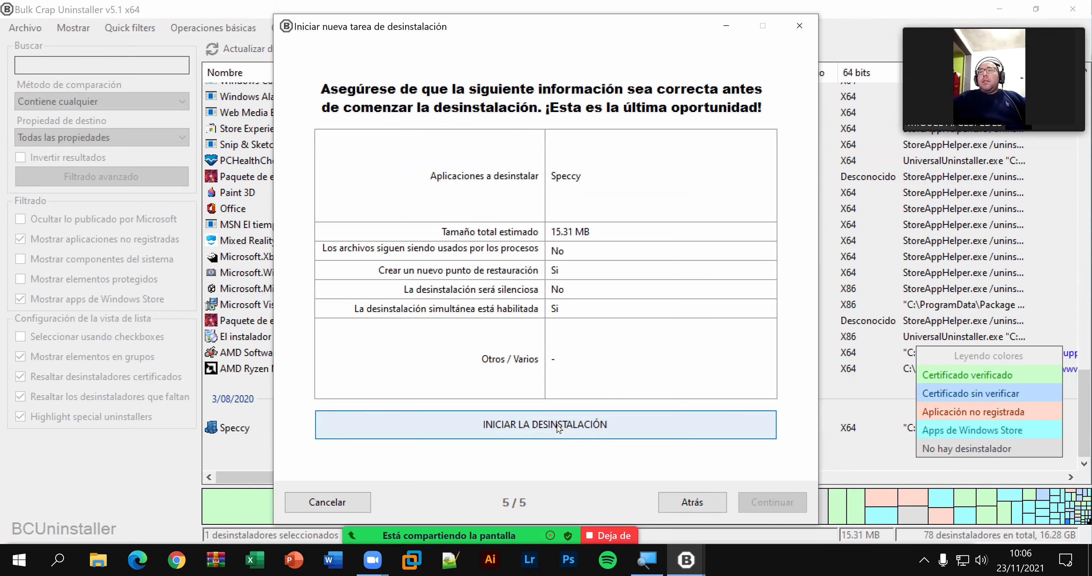
left_click(465, 432)
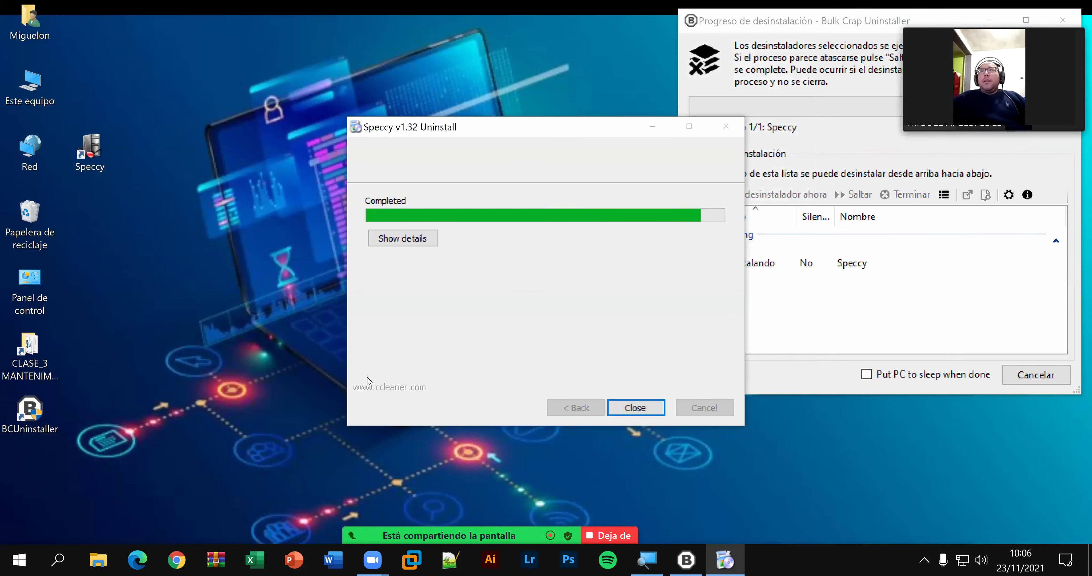
Step: Close the Speccy uninstaller and the uninstall progress window, then delete the checked Speccy Prefetch leftover
left_click(636, 408)
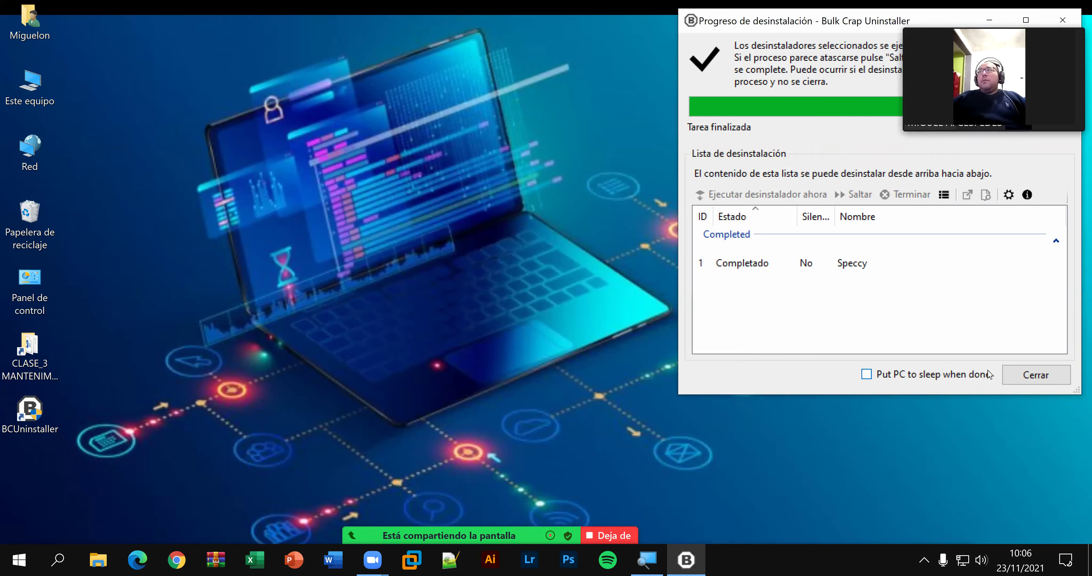
left_click(1025, 374)
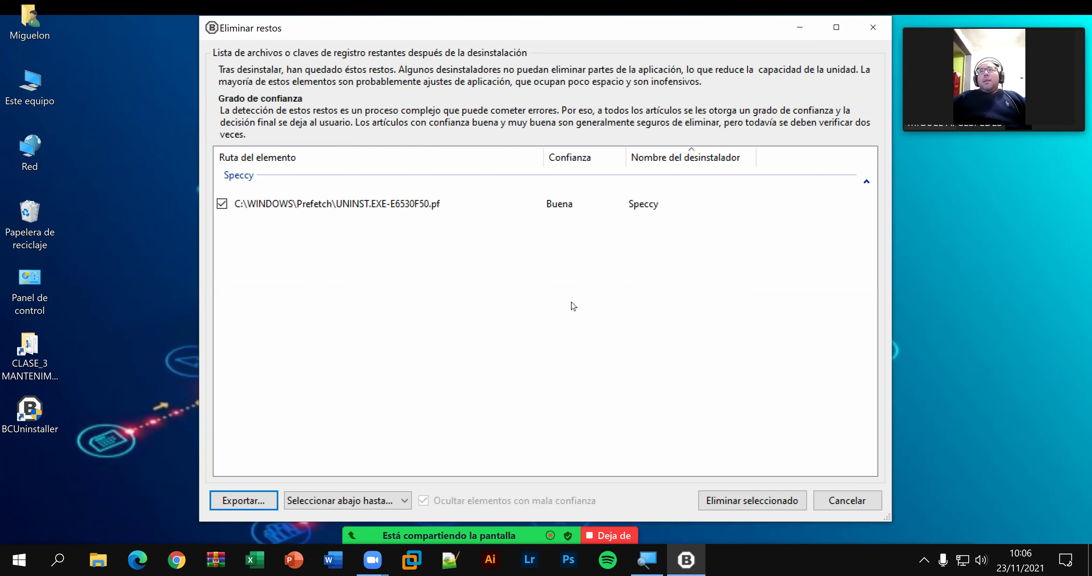
left_click(743, 501)
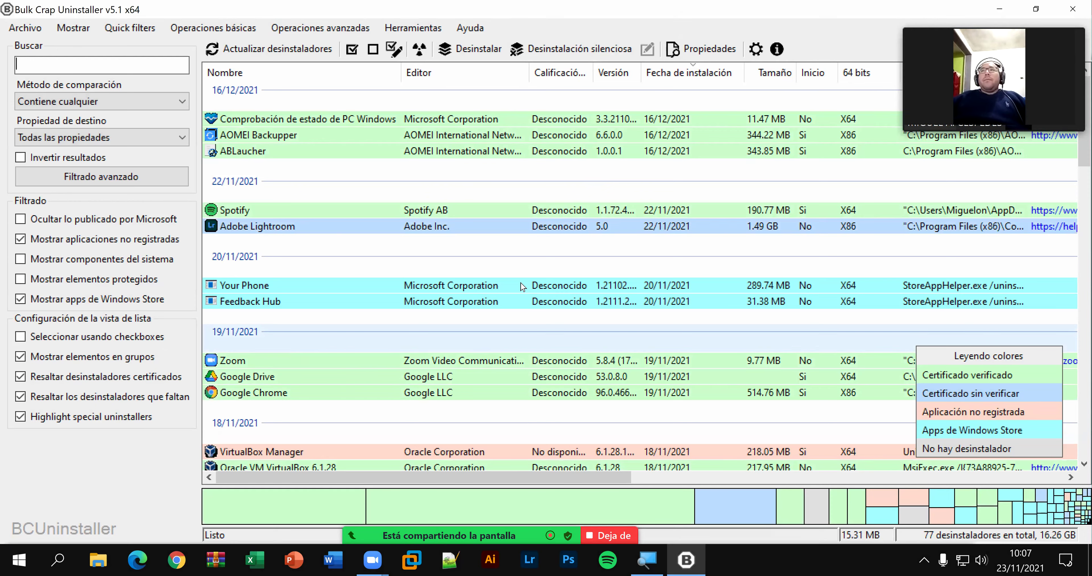
Step: Close BCUninstaller and dismiss its feedback window, choosing not to show that window again
left_click(1072, 7)
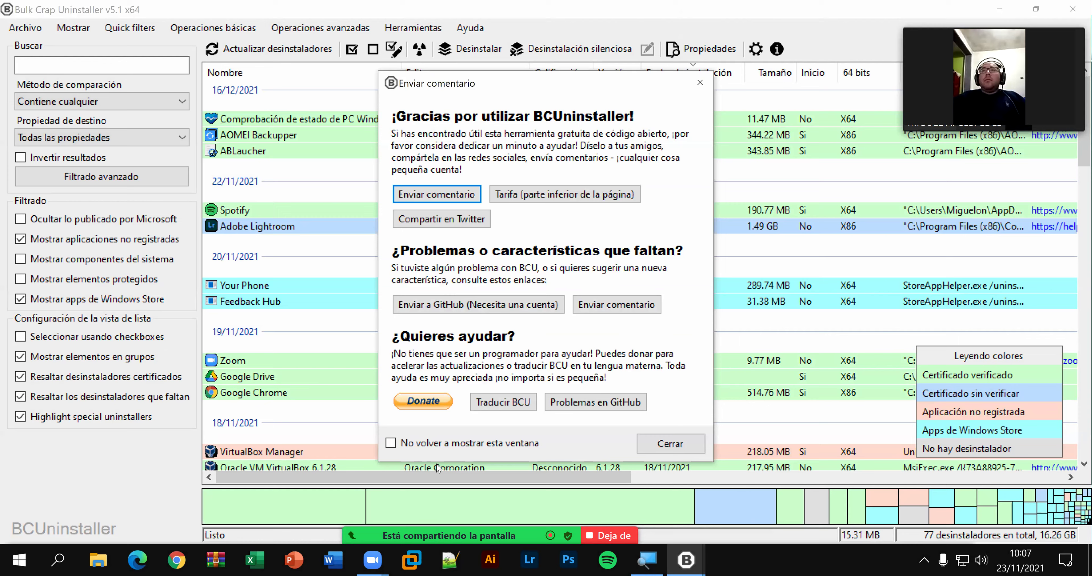
left_click(426, 445)
left_click(652, 435)
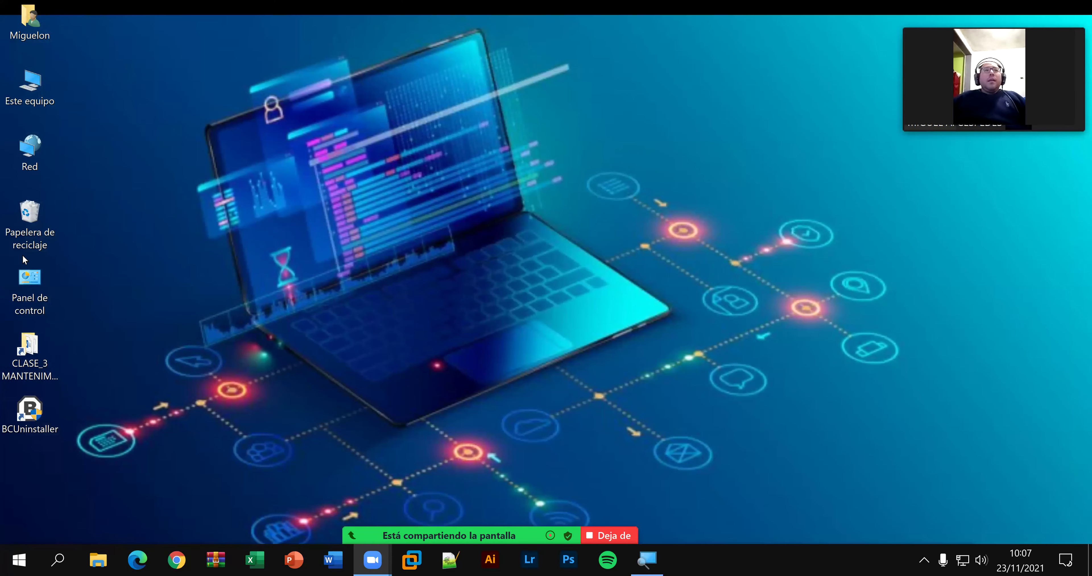
Step: Empty the Recycle Bin from the desktop, confirming the permanent deletion
right_click(33, 229)
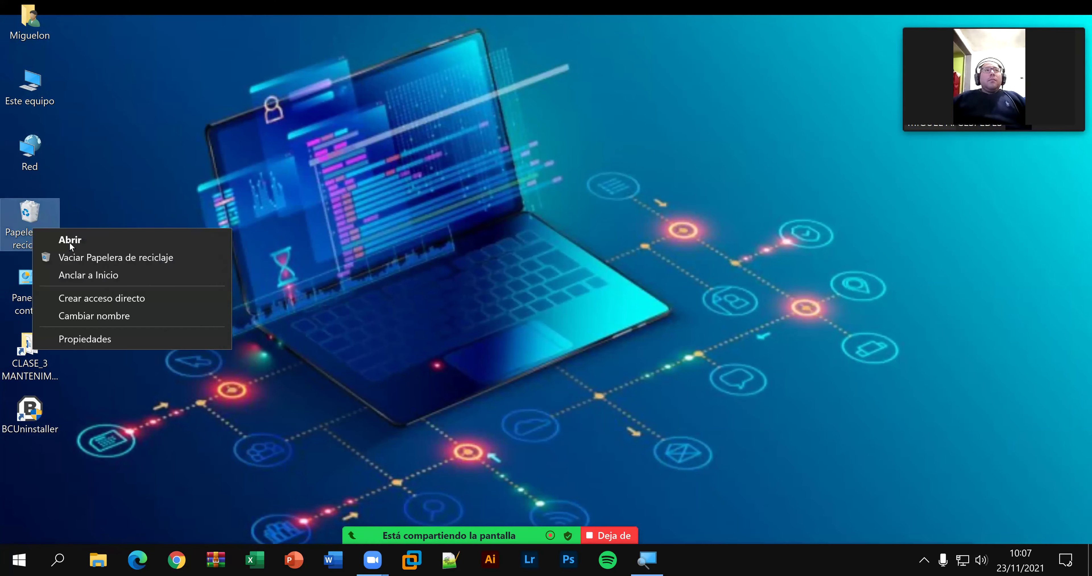
left_click(126, 256)
left_click(594, 303)
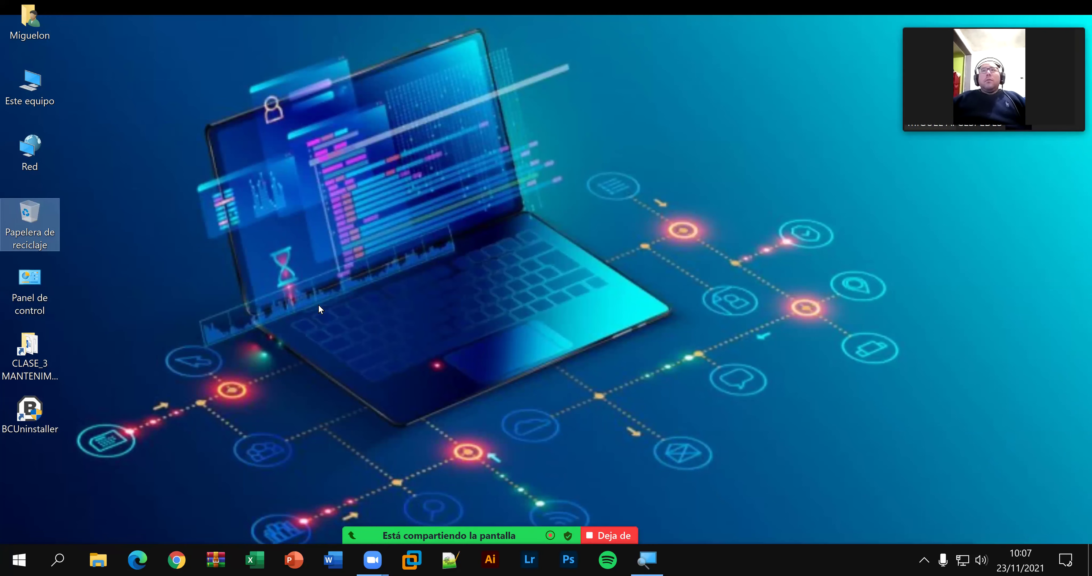
Step: Delete the BCUninstaller and CLASE_3 MANTENIMIENTO DE EQUIPOS DE COMPUTO shortcuts from the desktop
right_click(53, 408)
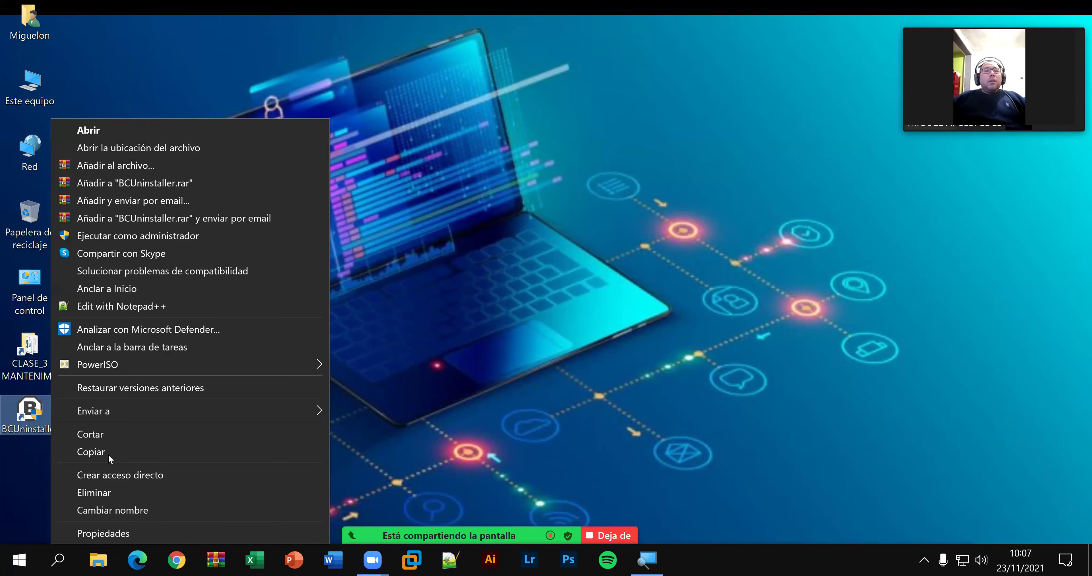
left_click(100, 491)
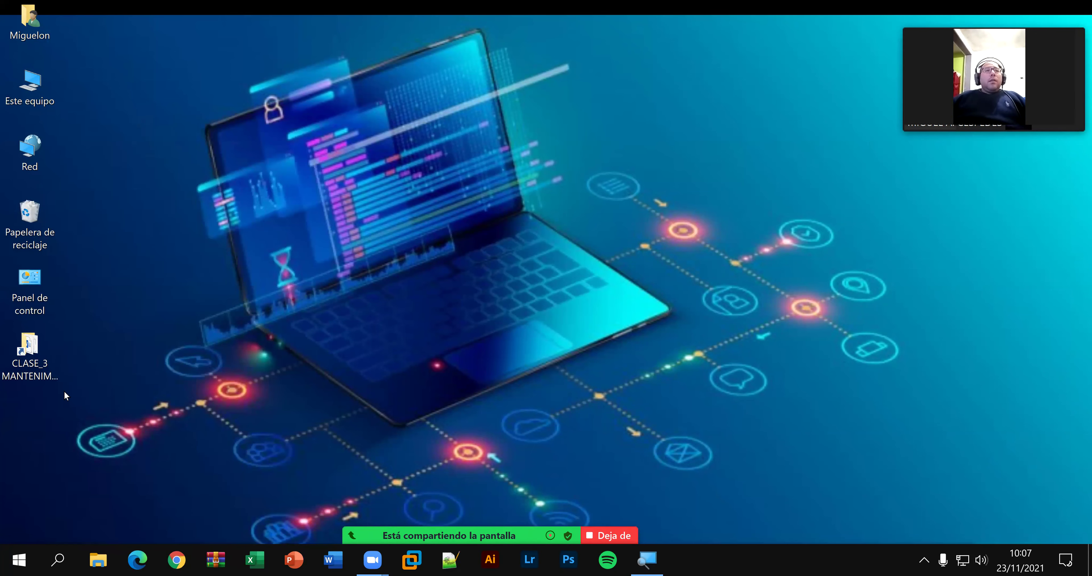
left_click(52, 374)
right_click(52, 375)
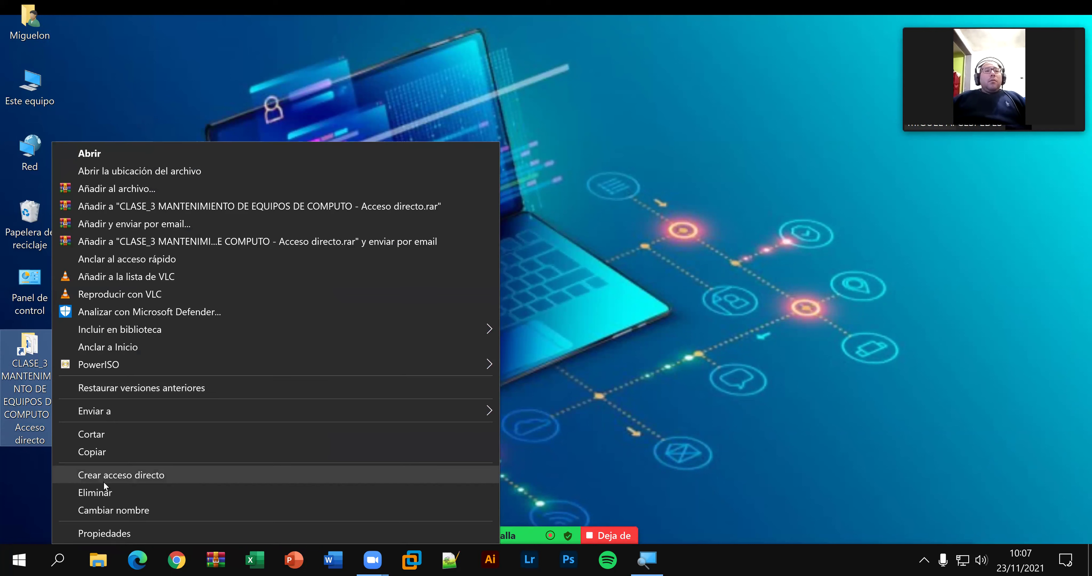
left_click(104, 492)
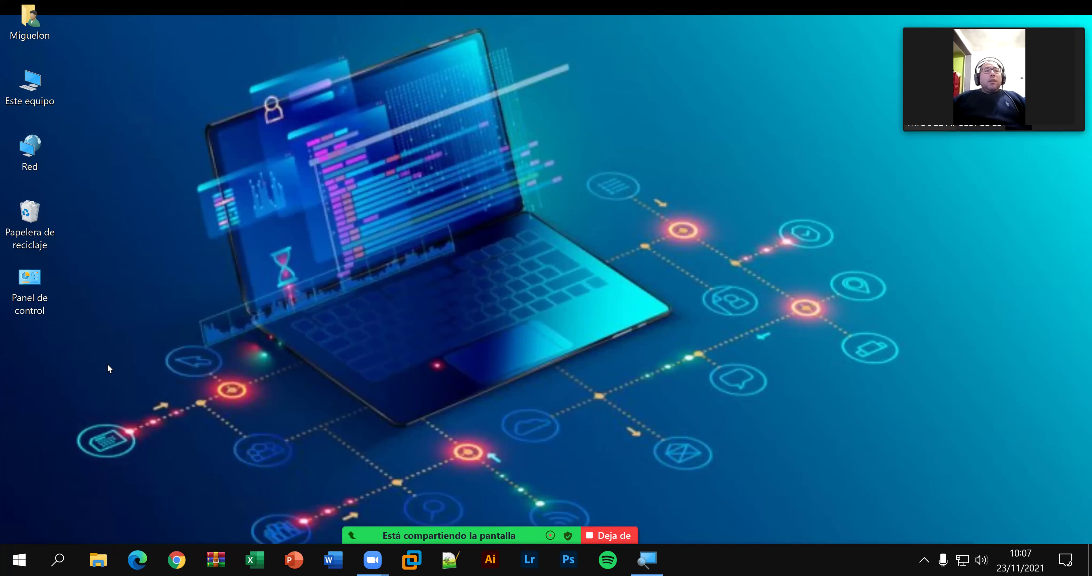
Step: Empty the Recycle Bin again to permanently remove the two deleted desktop shortcuts
right_click(42, 223)
left_click(116, 247)
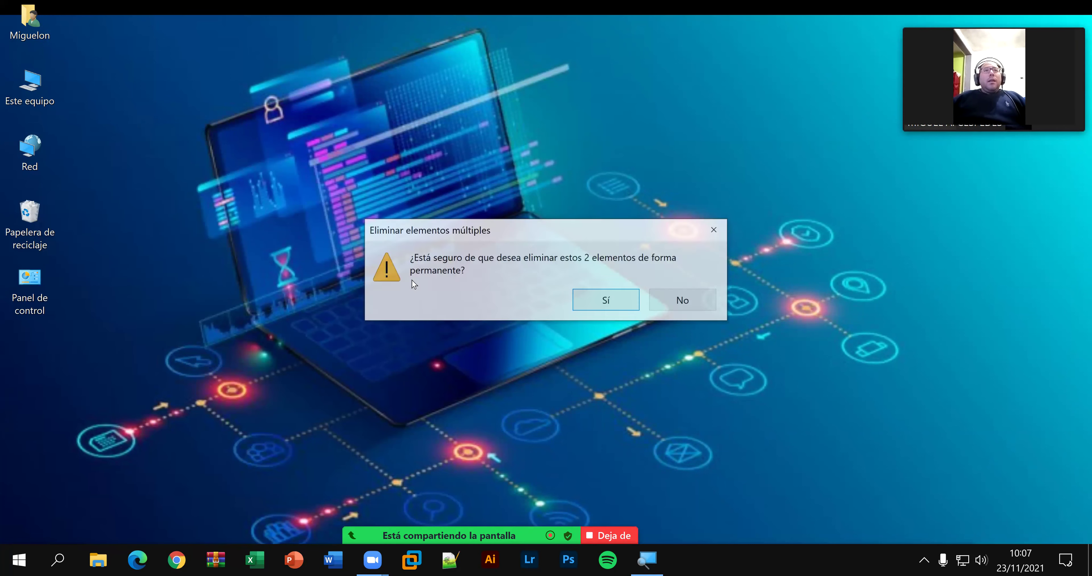
left_click(626, 309)
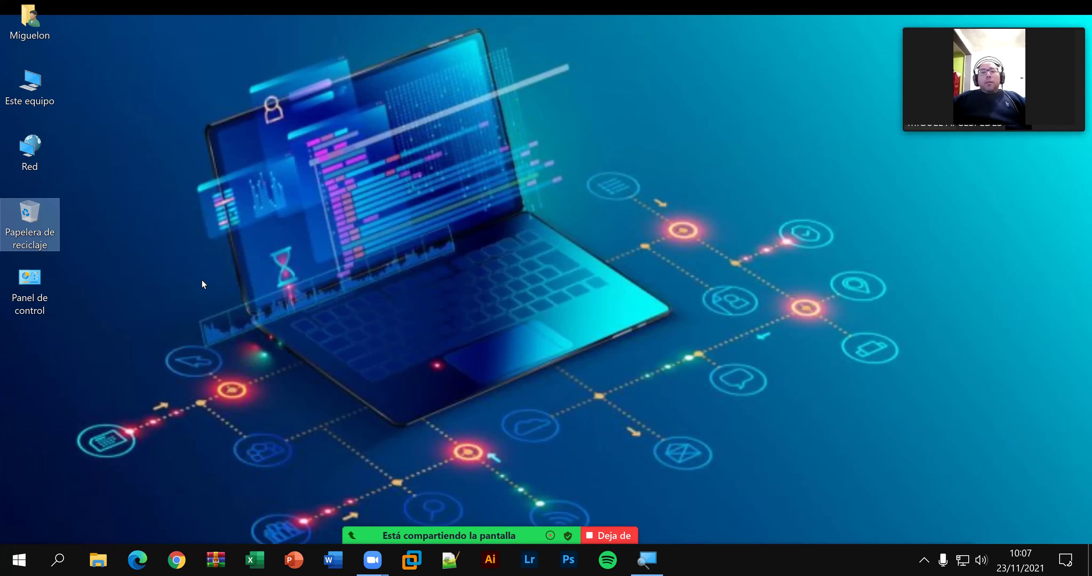
Step: Open the Windows Temp folder by running TEMP from the Run dialog
key("super+r")
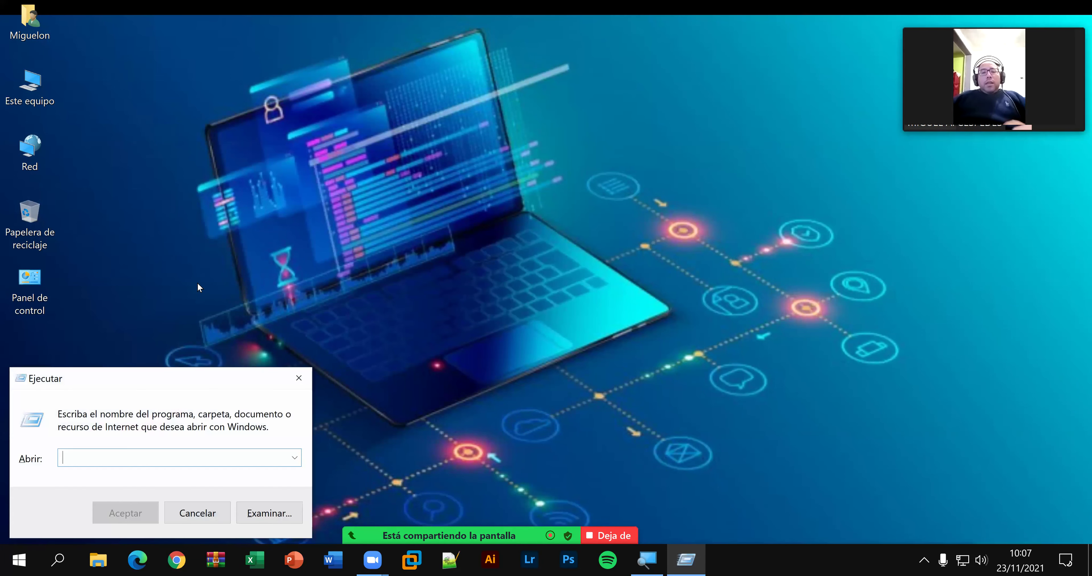
left_click_drag(203, 373, 457, 229)
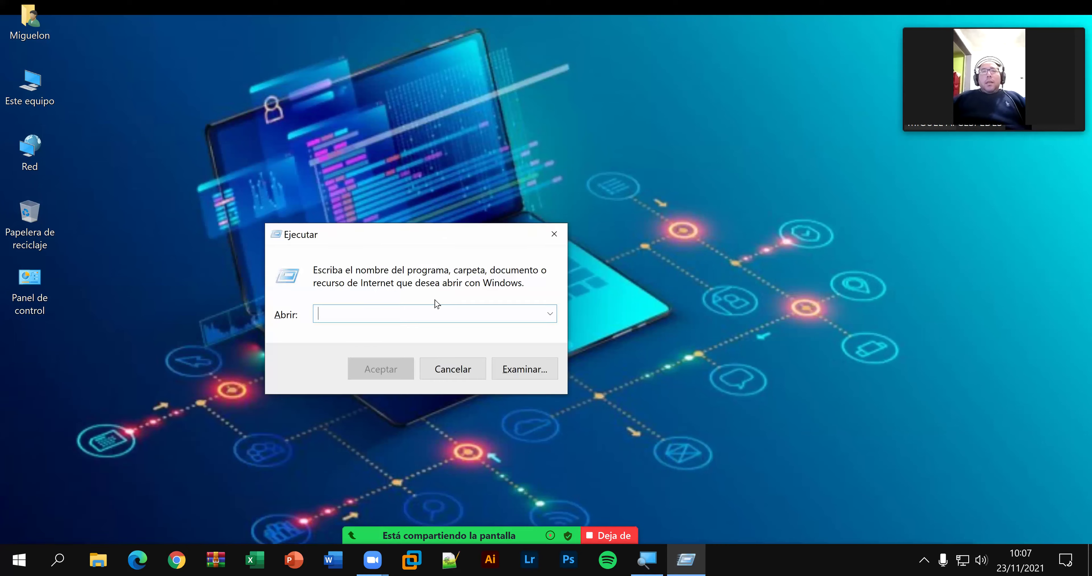
type("M")
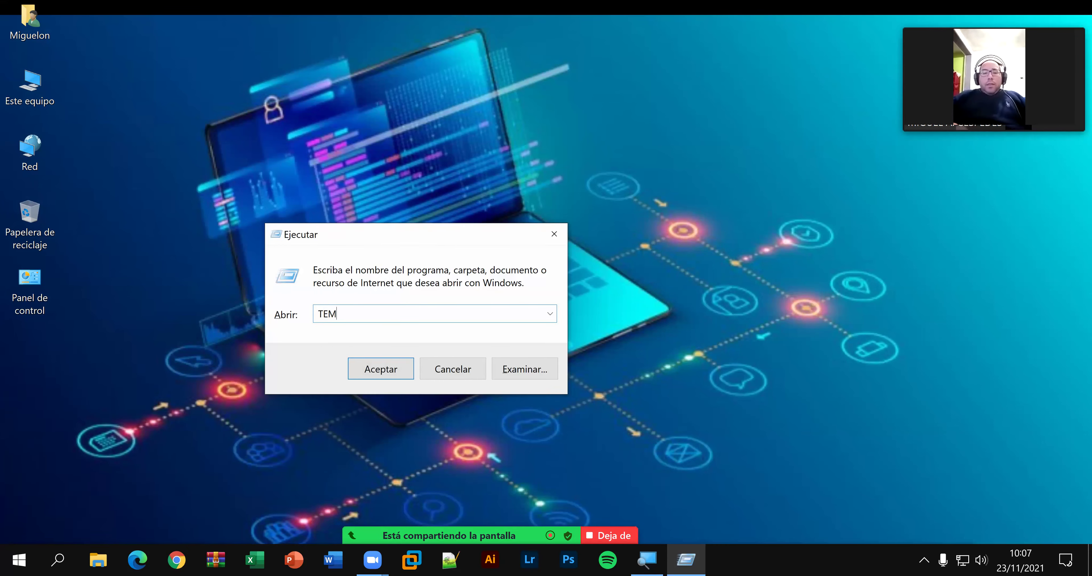
type("P")
key("Return")
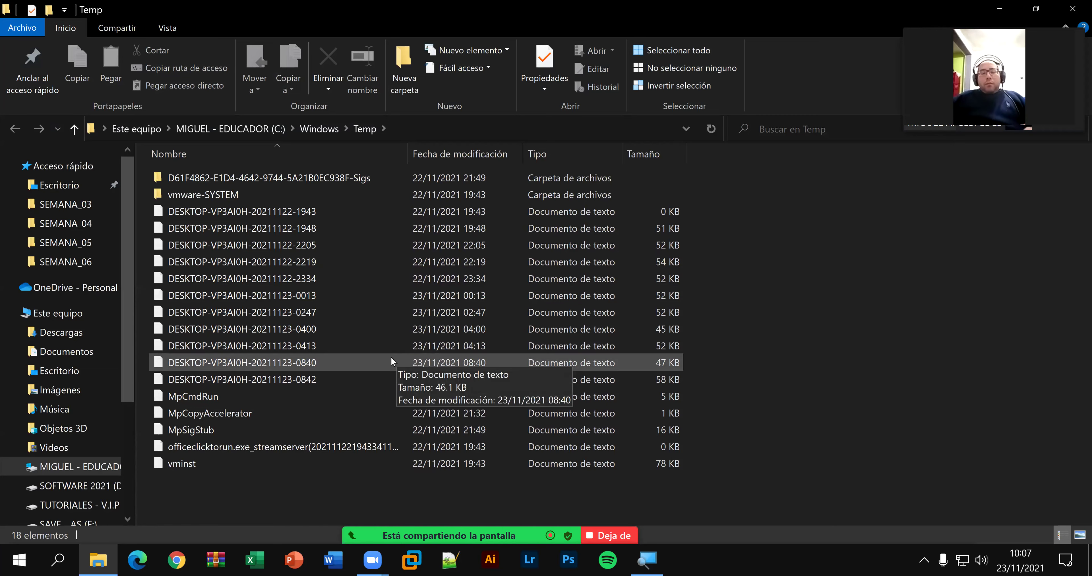
Step: Permanently delete all items in the Windows Temp folder, cancel the deletion of the file in use, and close the folder
key("ctrl+a")
key("shift+Delete")
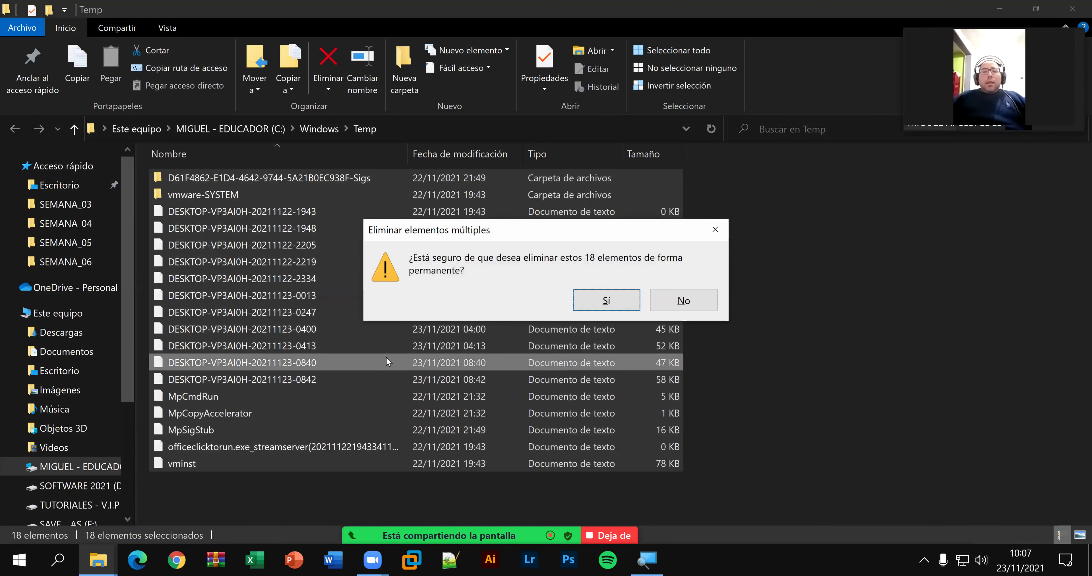
key("Return")
left_click(501, 316)
left_click(503, 334)
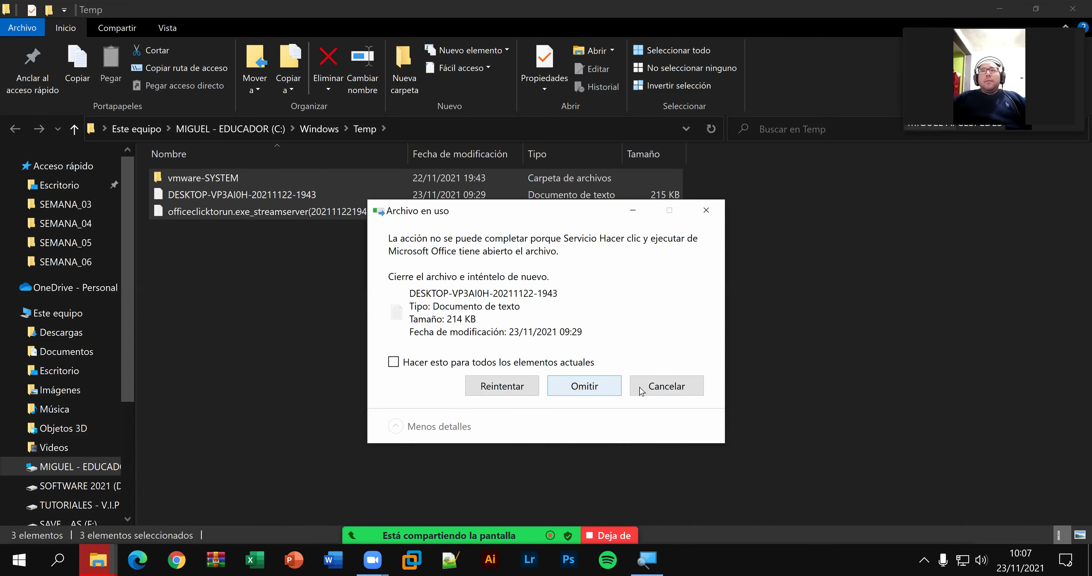
left_click(642, 388)
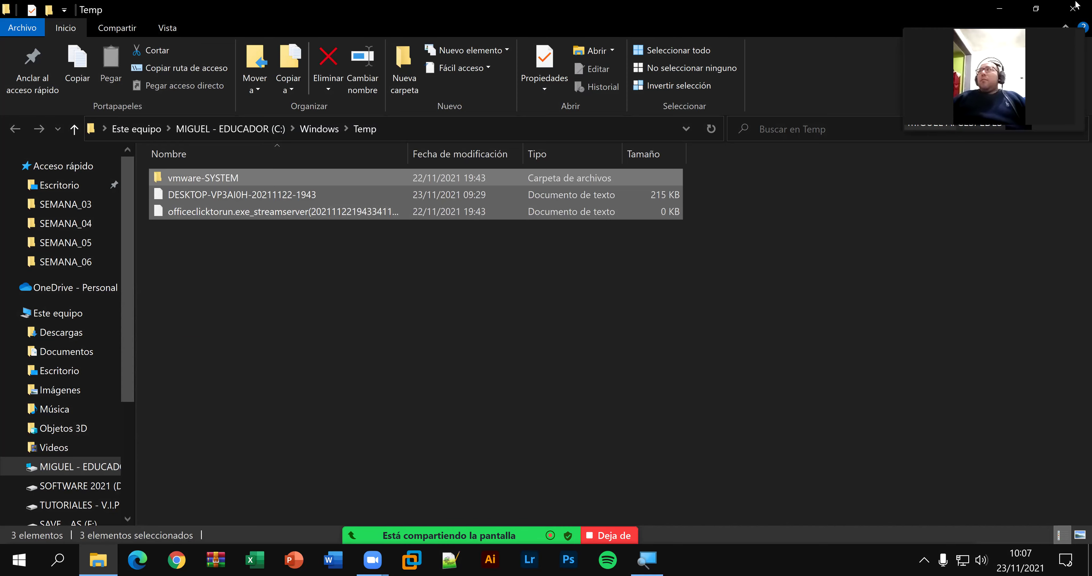
left_click(1075, 6)
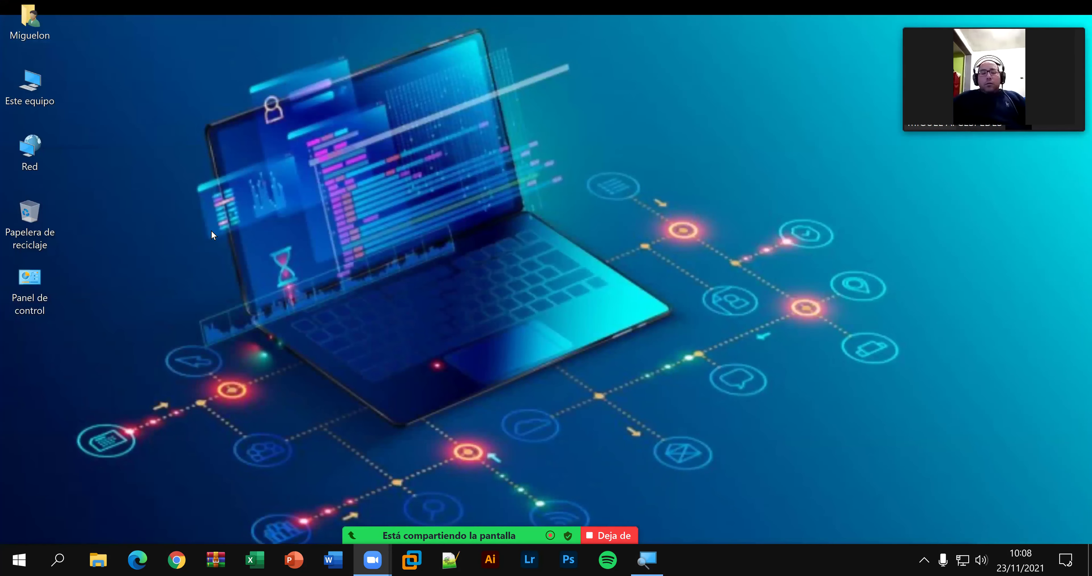
Step: Open the user profile's temporary files folder by running %TEMP% from the Run dialog
key("super+r")
type("%TEM")
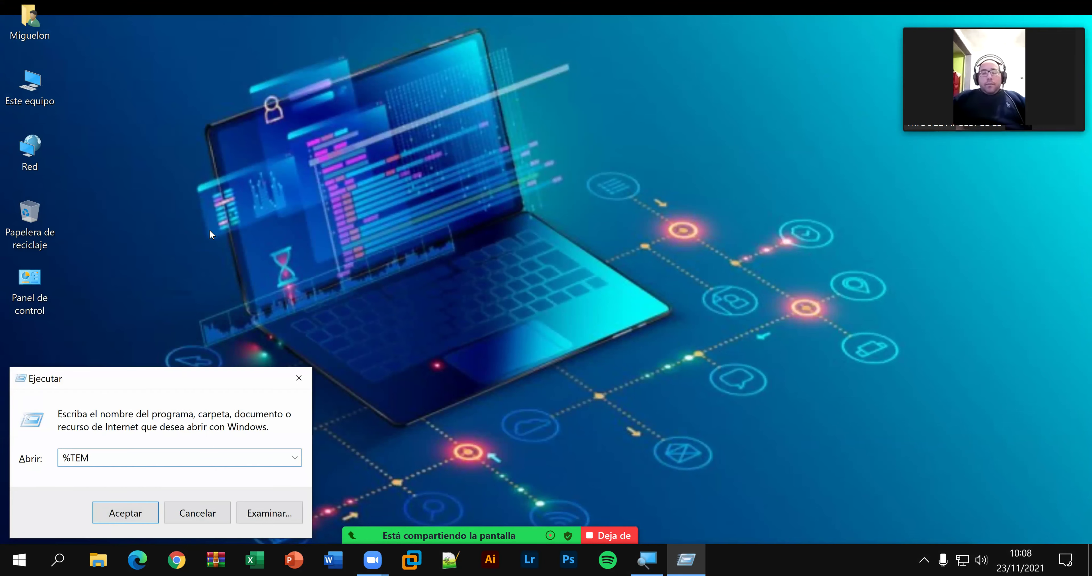
type("P%")
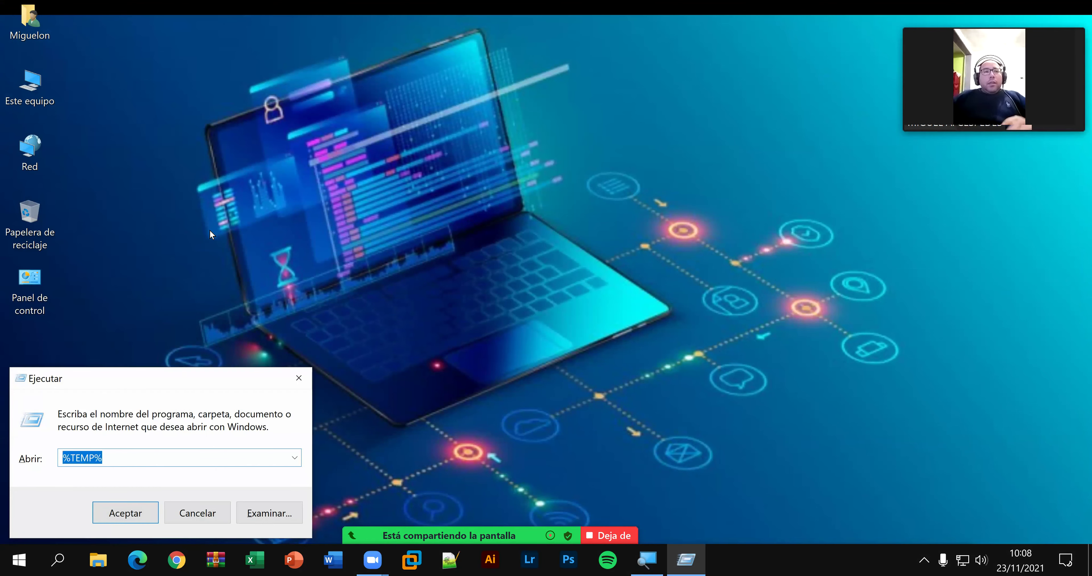
key("Return")
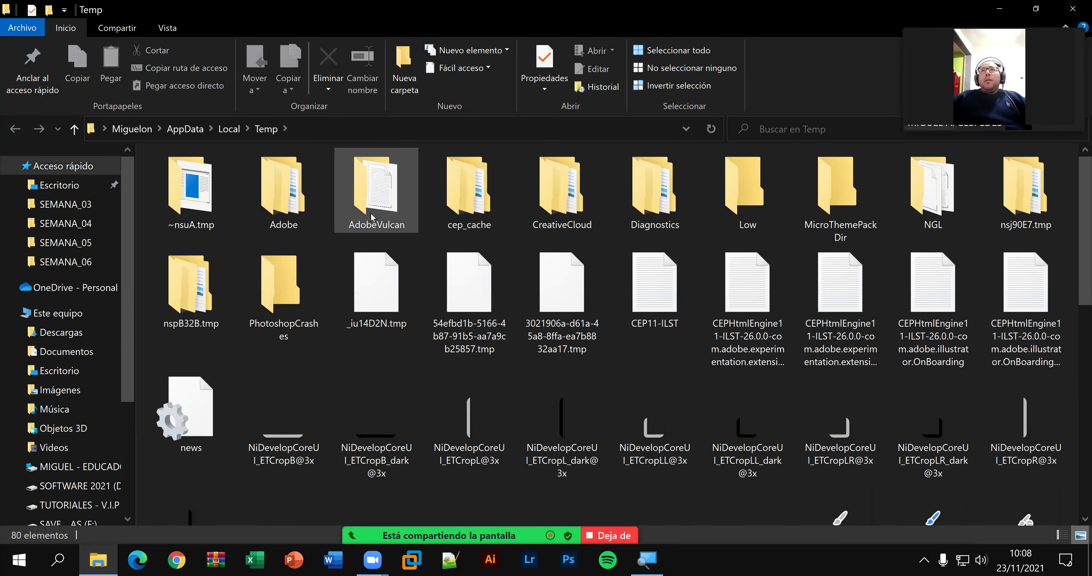
Step: Permanently delete all items in the user's AppData Local Temp folder, cancelling at the file in use by Zoom
key("ctrl+a")
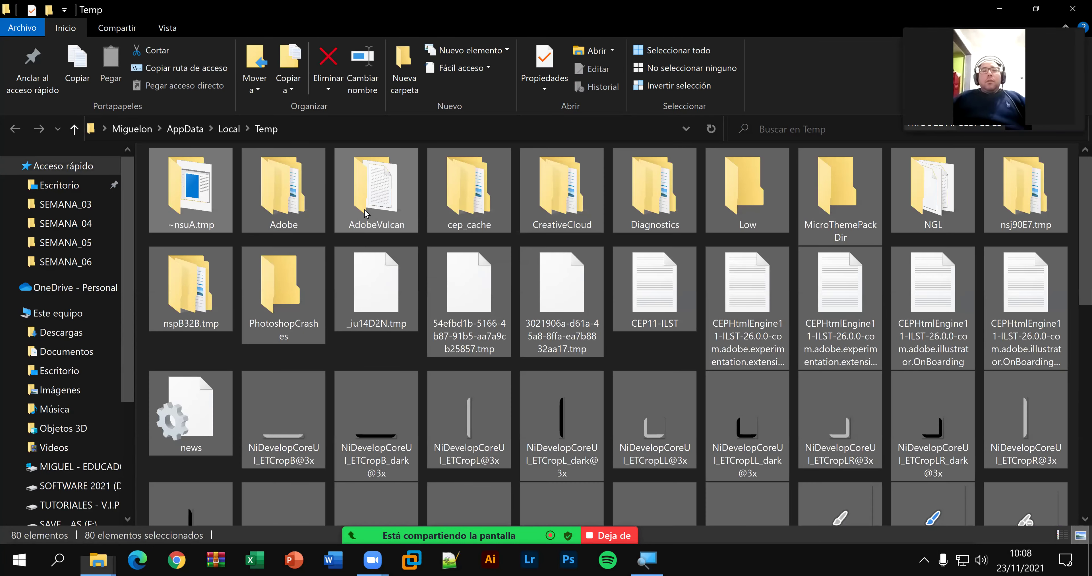
key("shift+Delete")
key("Return")
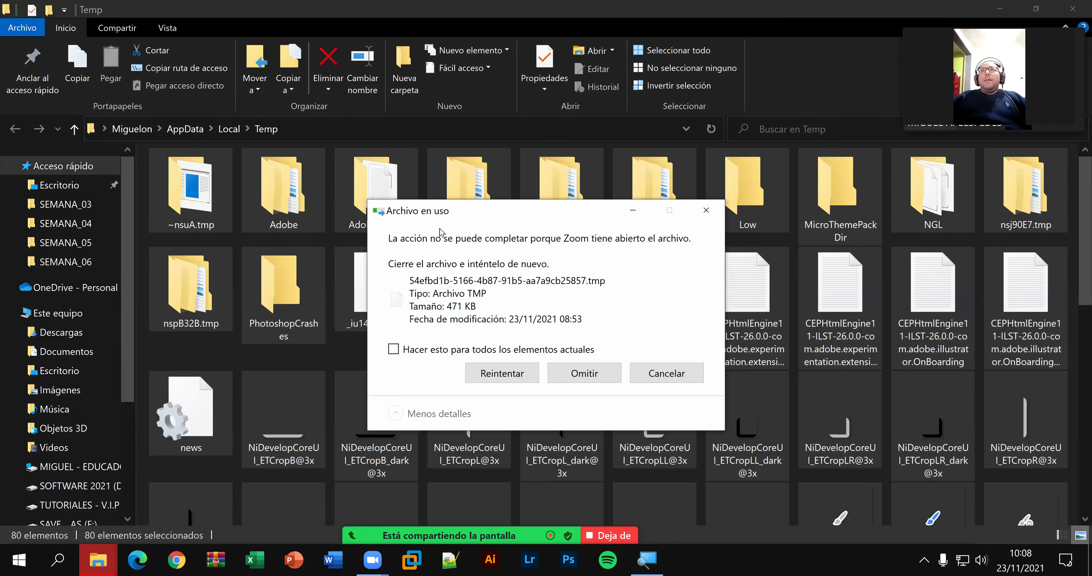
left_click(664, 373)
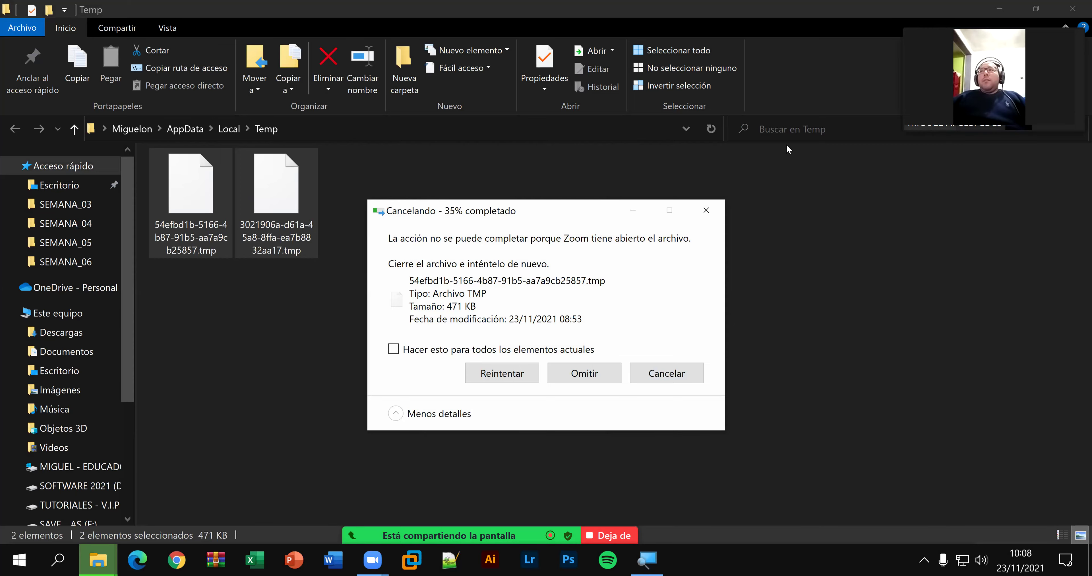
Step: Close the Temp folder and open the Windows prefetch folder from the Run dialog, granting permanent access to it
left_click(1073, 8)
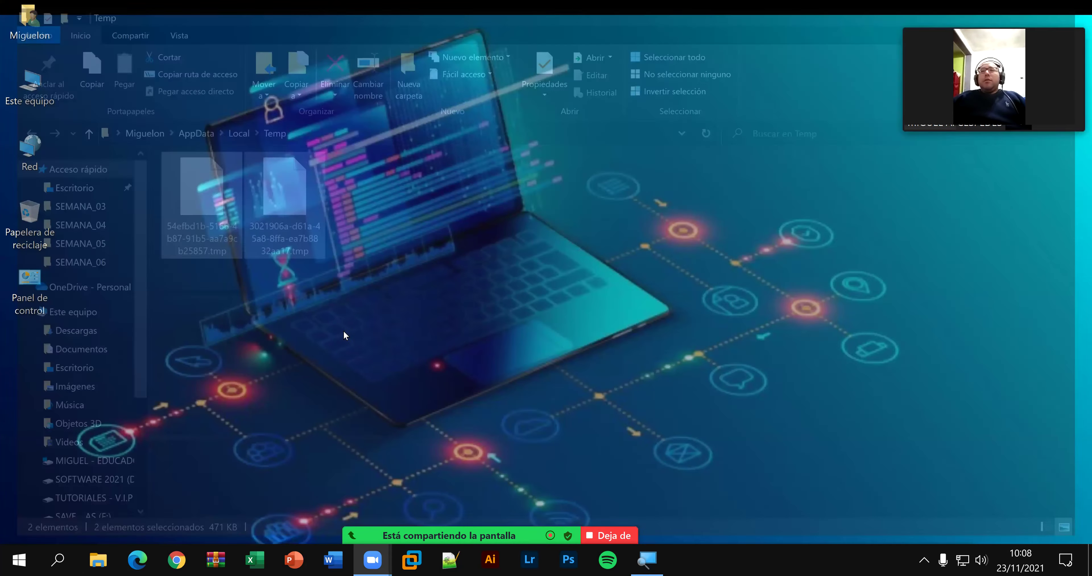
key("super+r")
type("P")
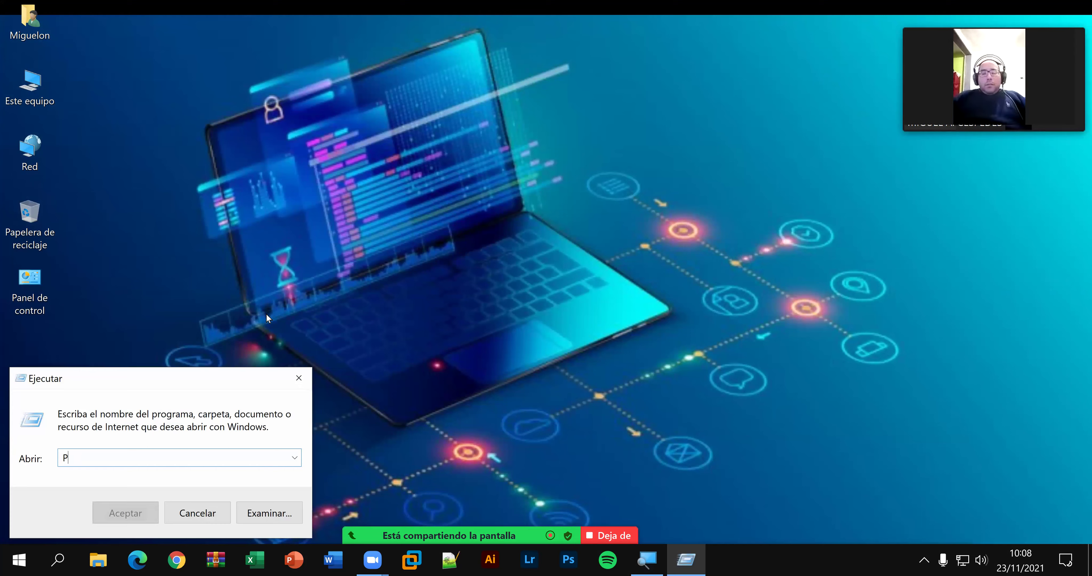
type("REFETECH")
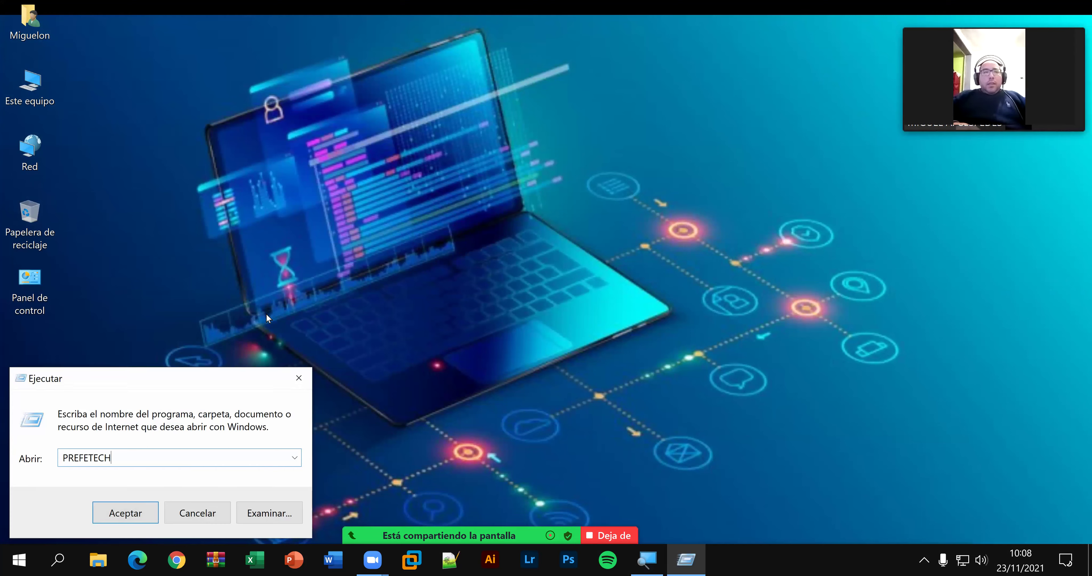
key("ctrl+a")
key("Return")
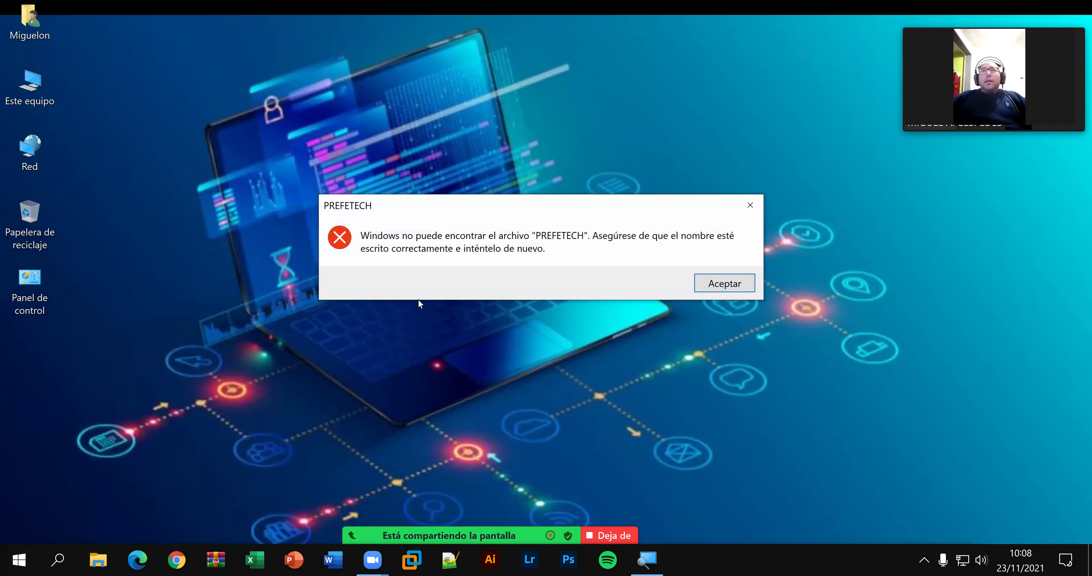
key("Return")
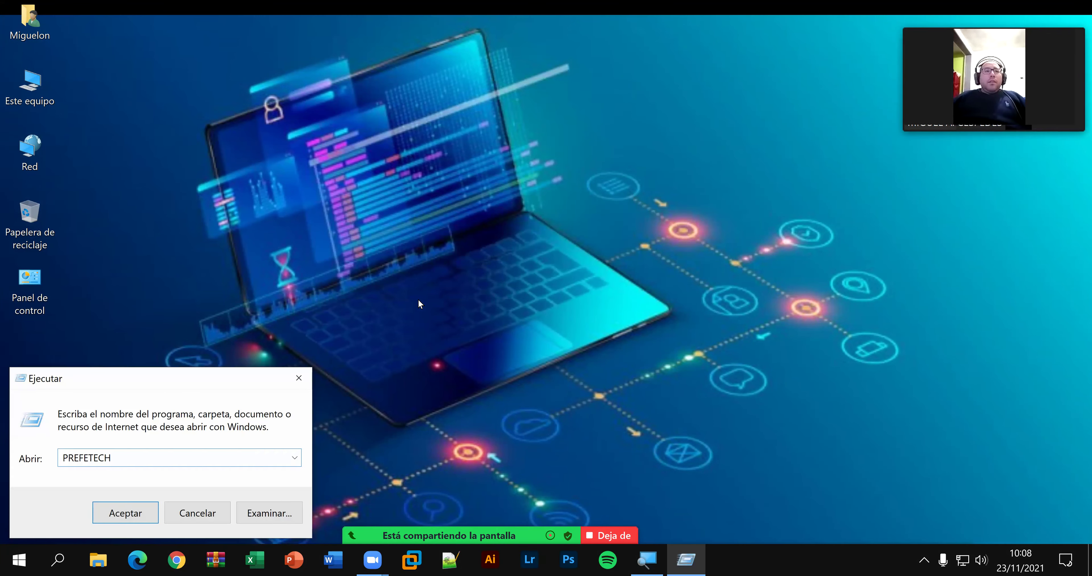
key("BackSpace")
key("Return")
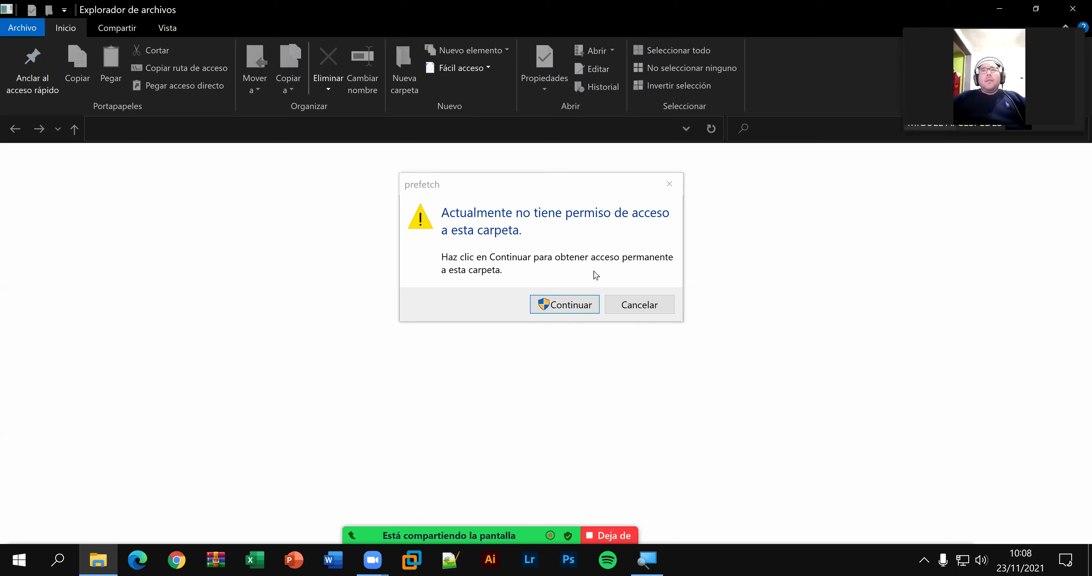
left_click(561, 296)
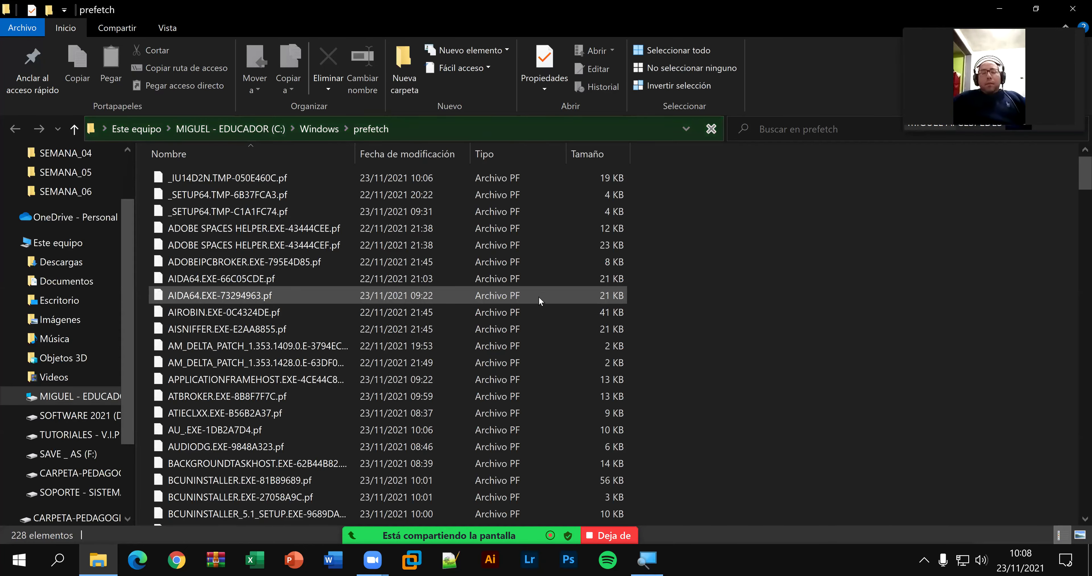
Step: Delete all files in the Windows prefetch folder, cancel at the file in use by SysMain, and return to the desktop
key("ctrl+a")
key("Delete")
key("Return")
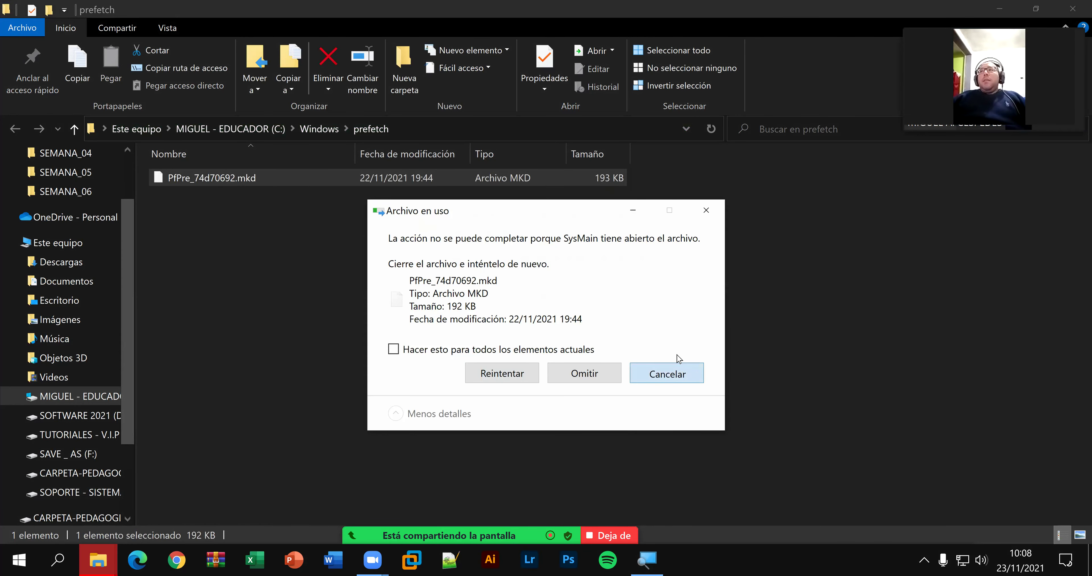
left_click(865, 97)
key("super+d")
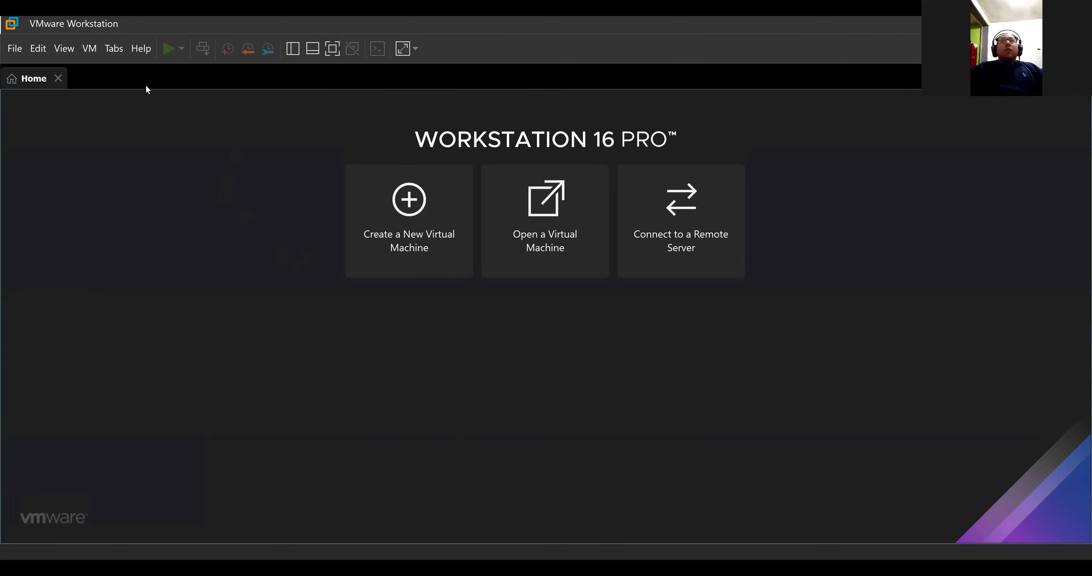
Step: In VMware Workstation, show the library and open the Windows 10 x64 and Windows 11 x64 - HOME virtual machines
key("F9")
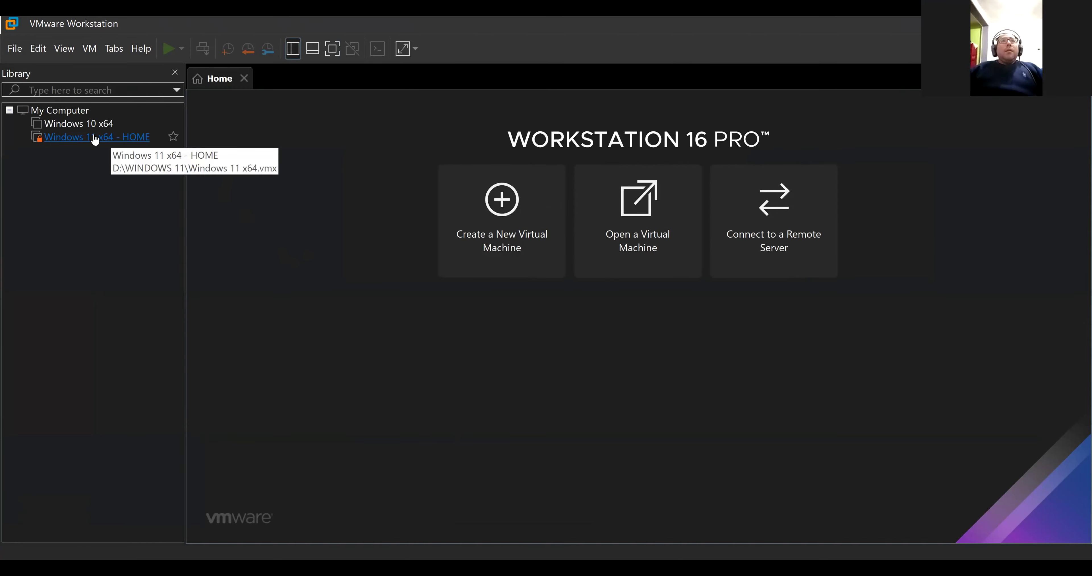
left_click(69, 126)
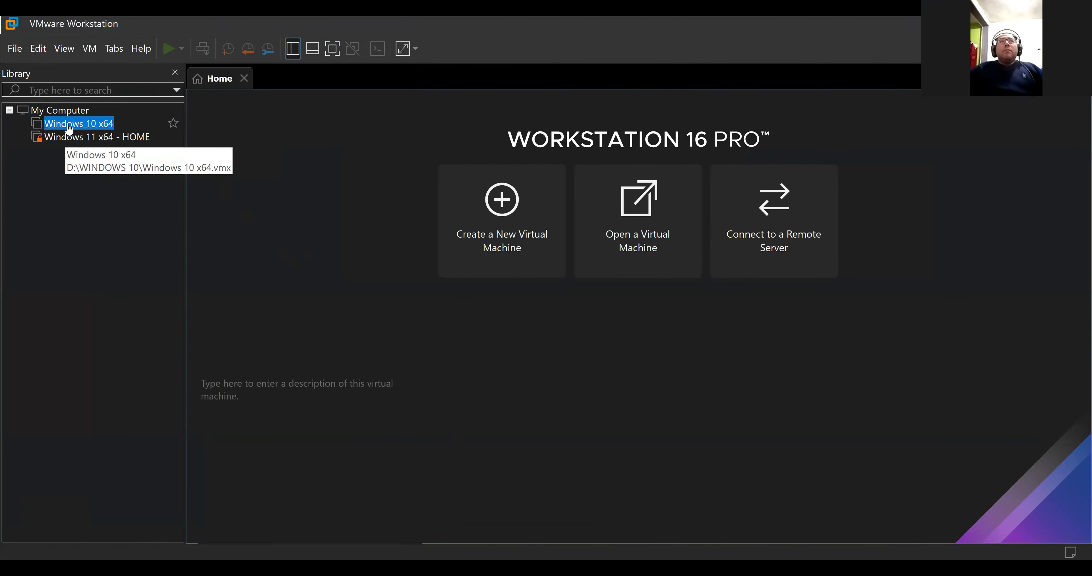
left_click(78, 143)
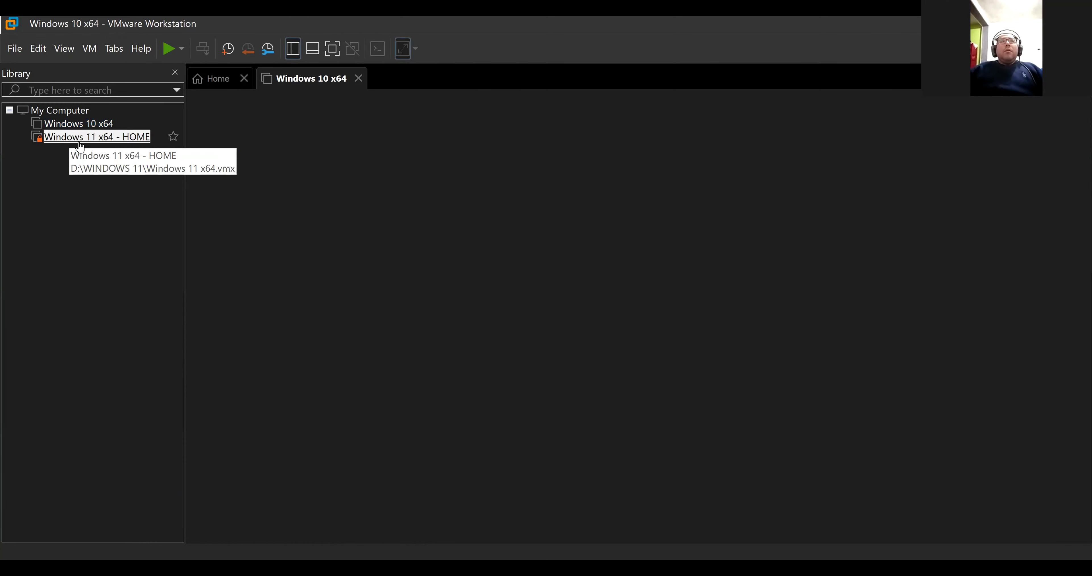
Step: Unlock the encrypted Windows 11 x64 - HOME virtual machine by entering its password
left_click(673, 326)
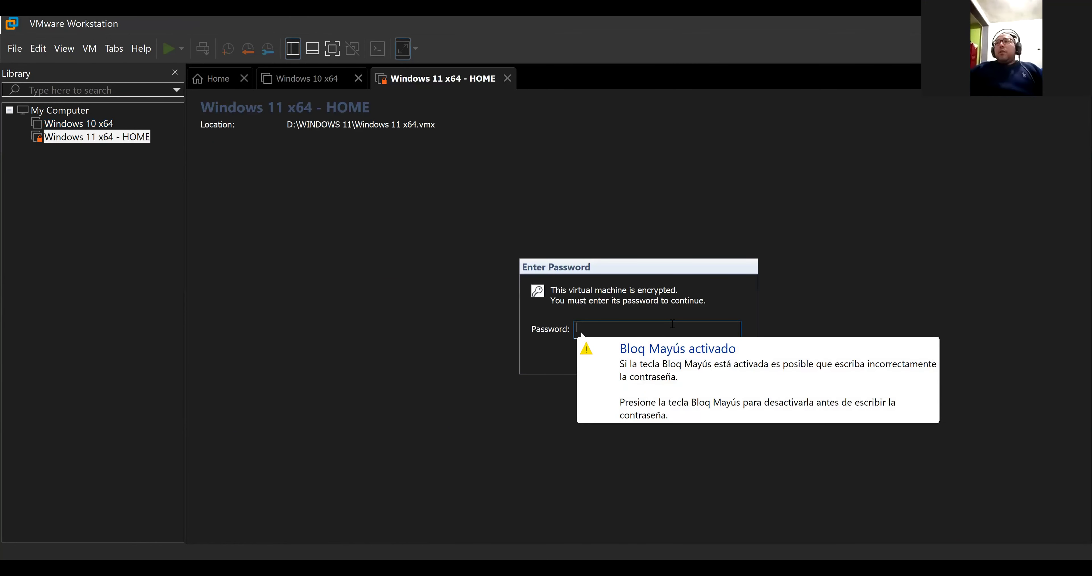
type("***")
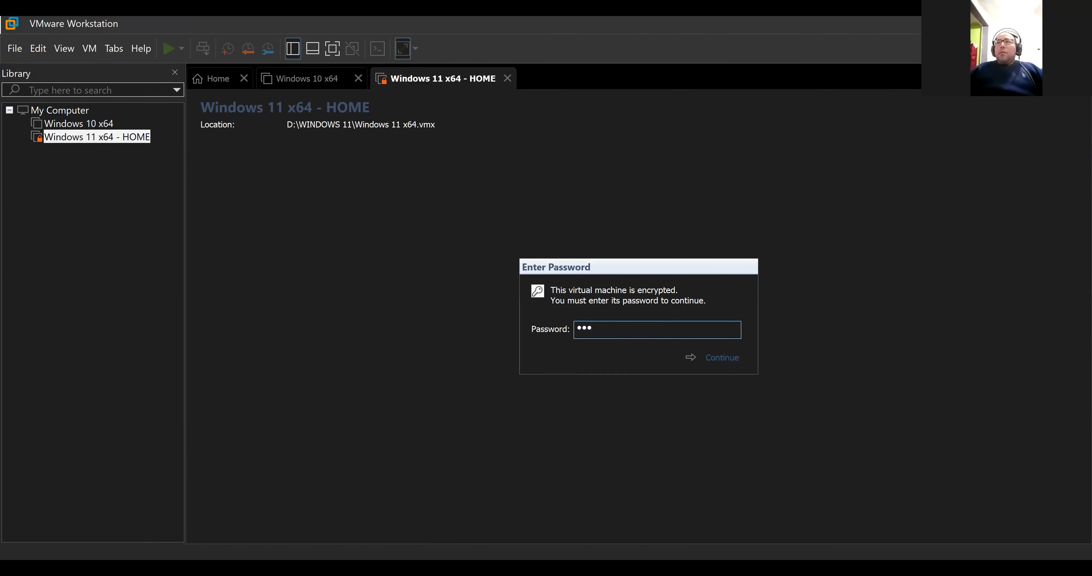
left_click(728, 360)
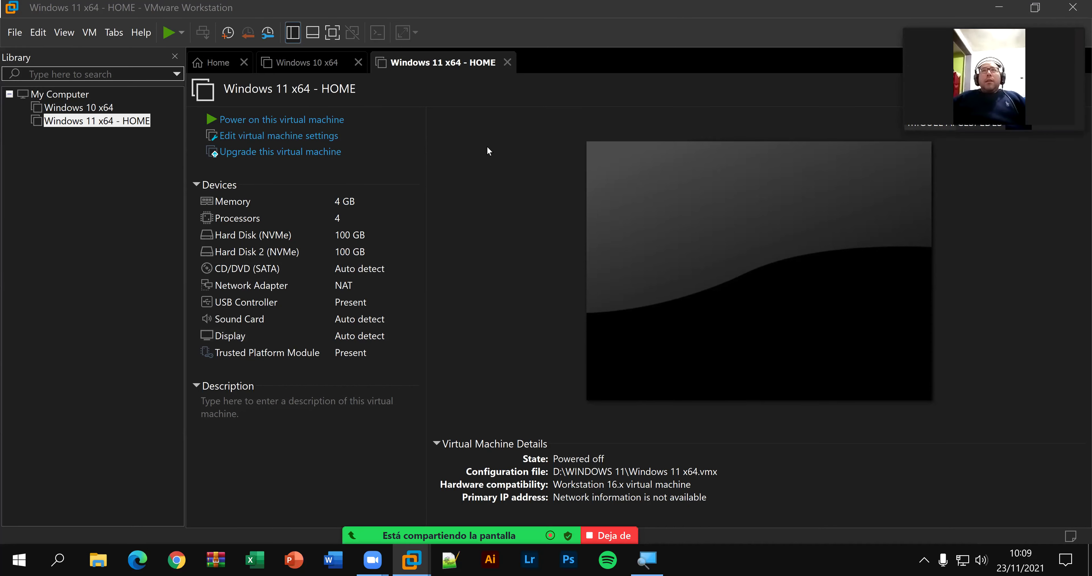
Step: Switch to the Windows 10 x64 virtual machine and hide the library
left_click(305, 63)
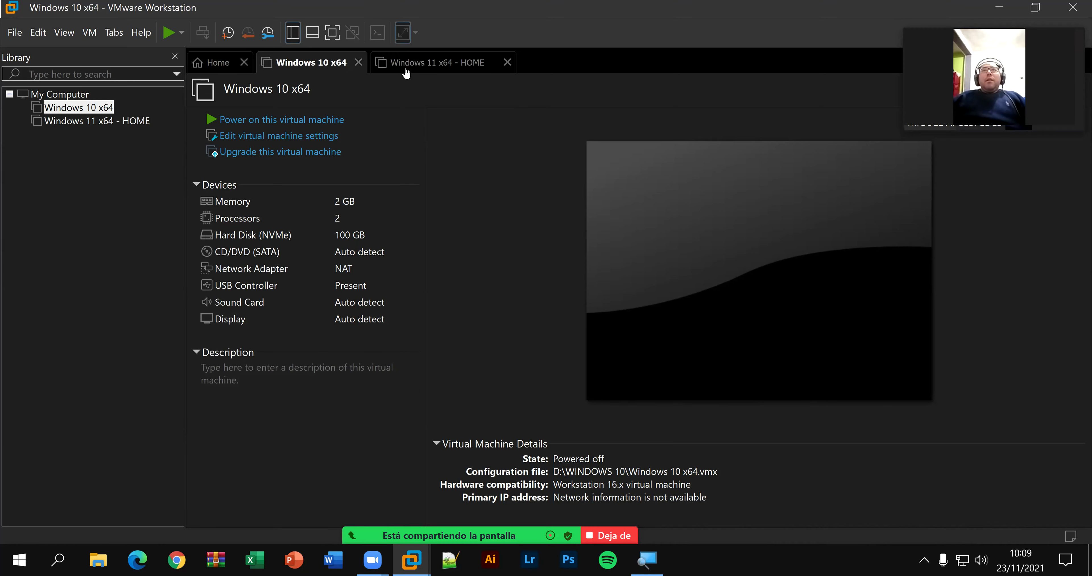
left_click(416, 69)
left_click(329, 68)
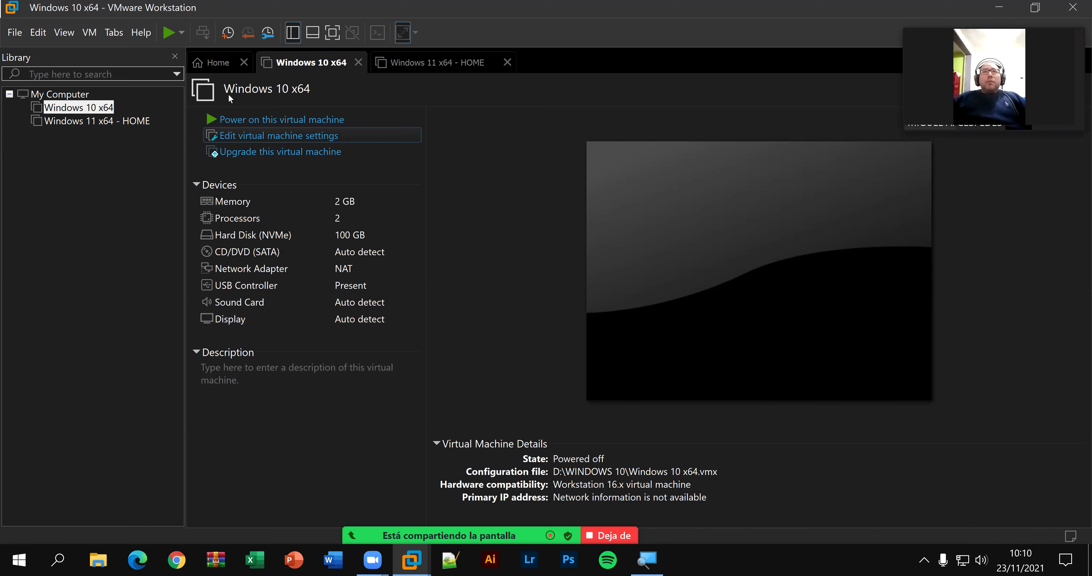
left_click(178, 55)
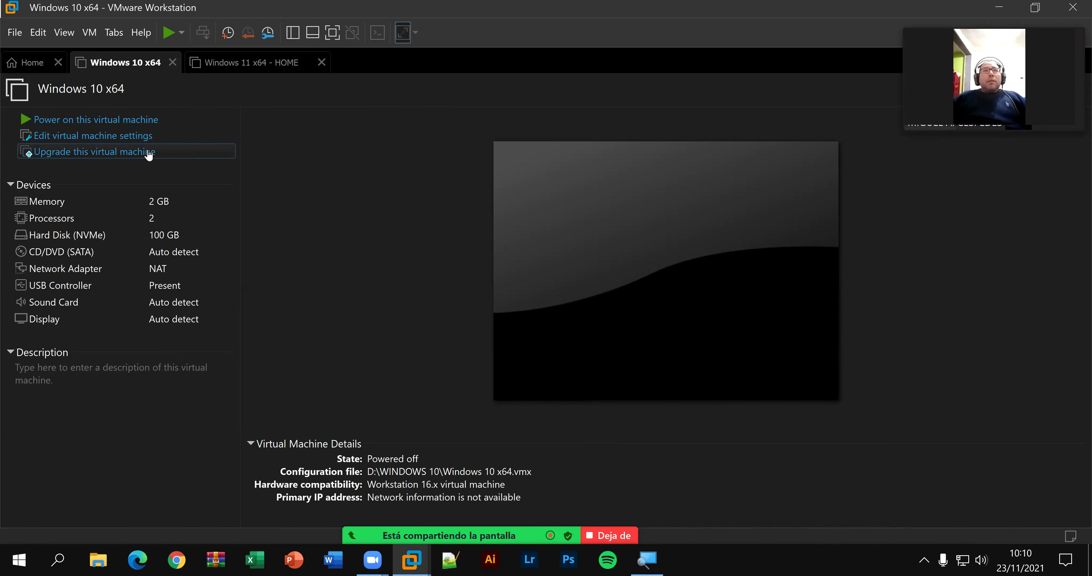
Step: Defragment the NVMe hard disk of the Windows 10 x64 virtual machine and accept its settings
left_click(140, 137)
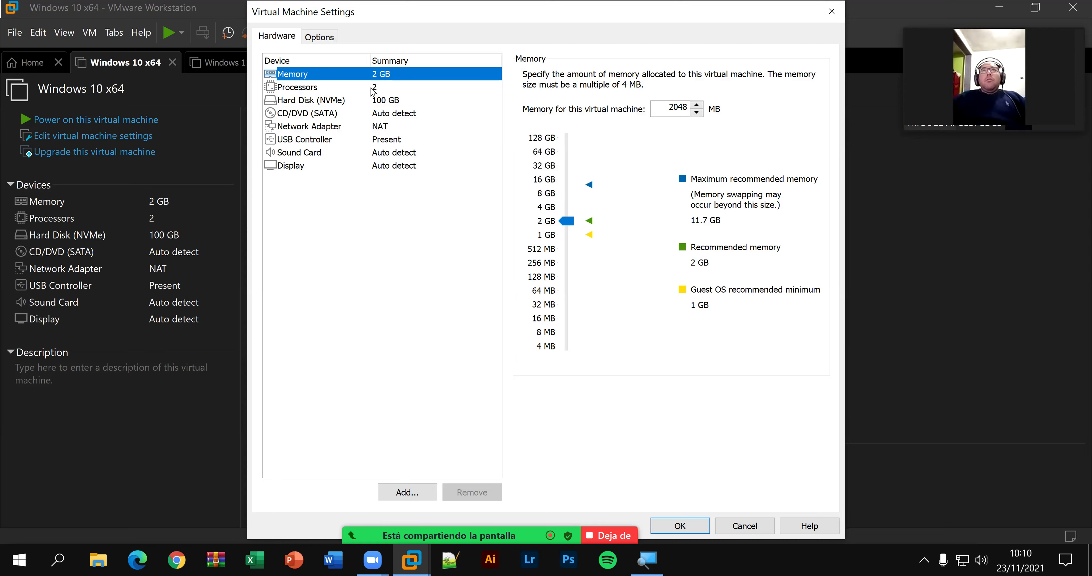
left_click(366, 103)
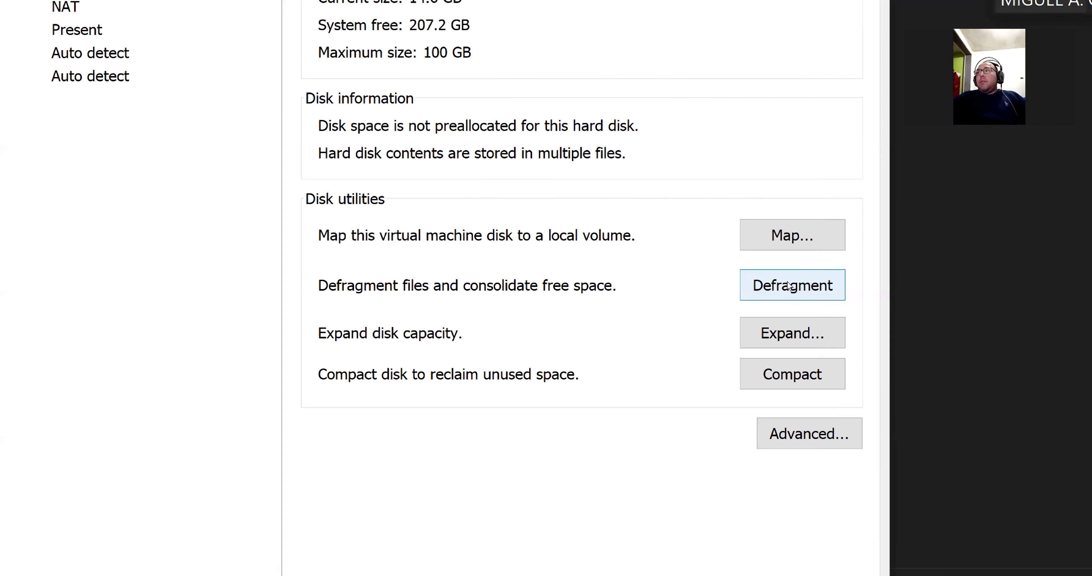
left_click(788, 287)
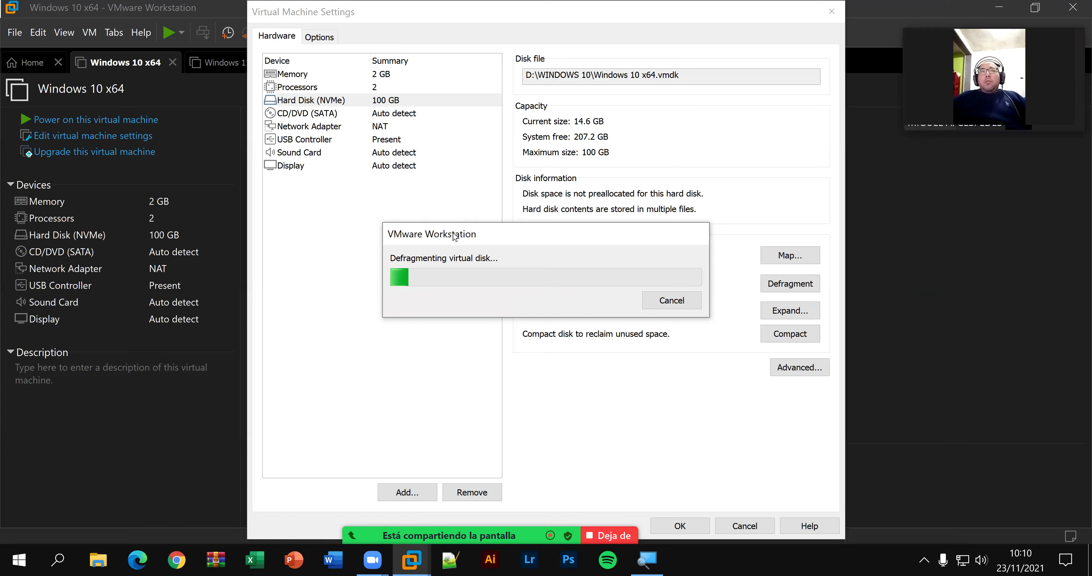
left_click_drag(454, 235, 343, 262)
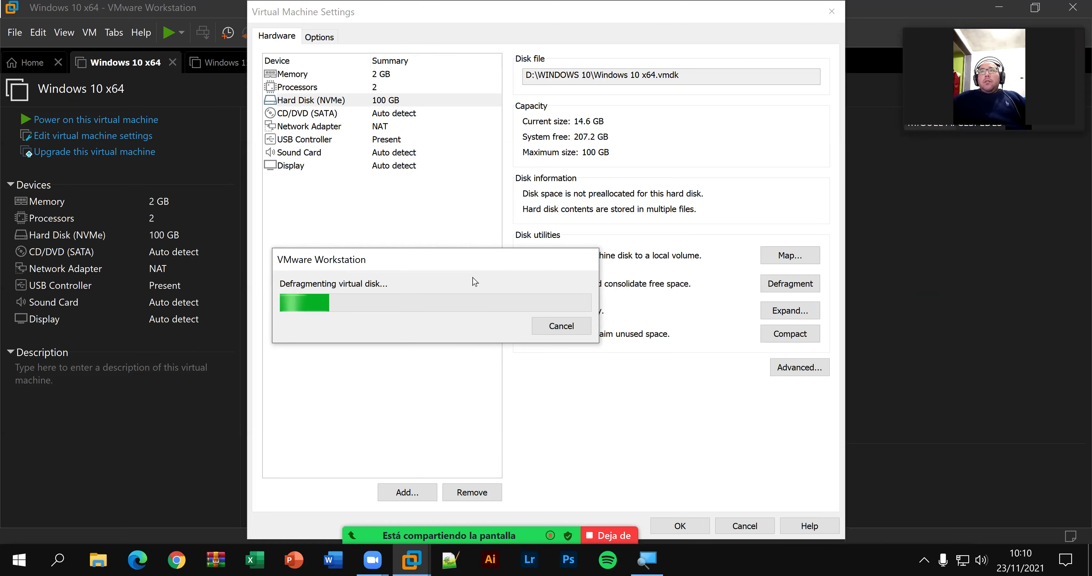
left_click_drag(477, 269, 465, 385)
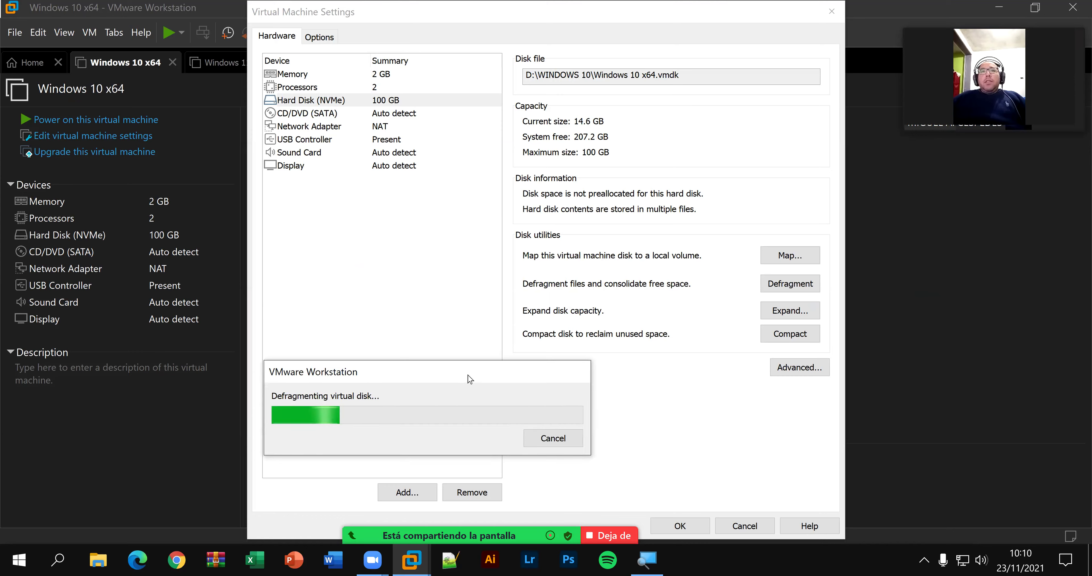
left_click_drag(467, 375, 468, 376)
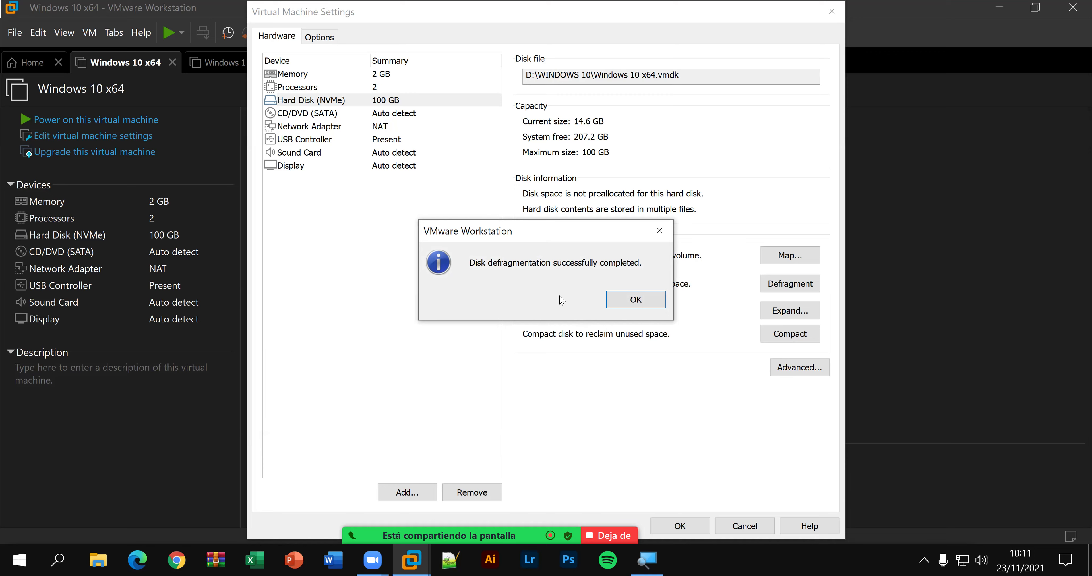
left_click(624, 299)
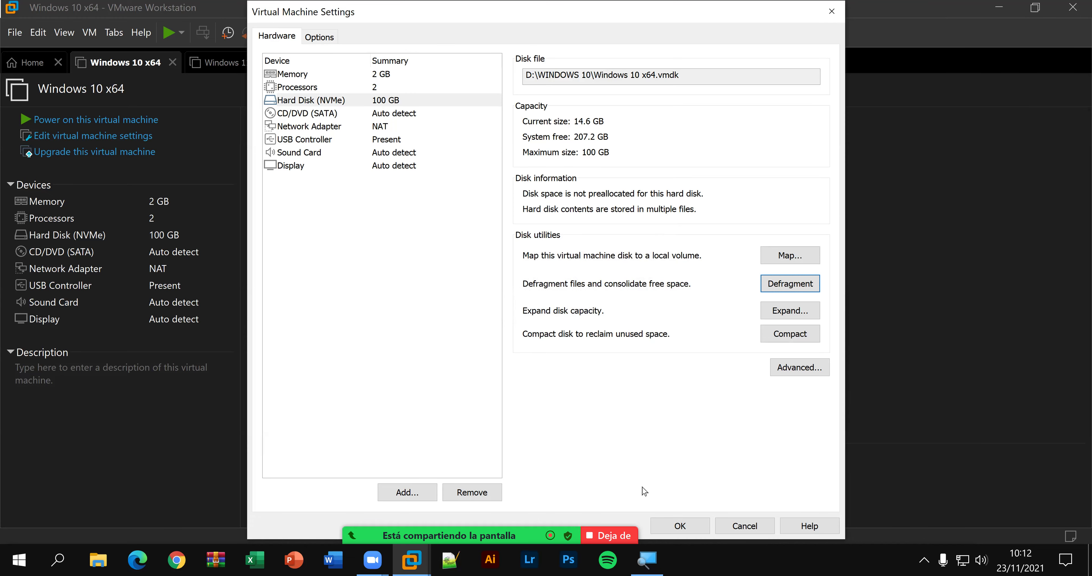
left_click(679, 527)
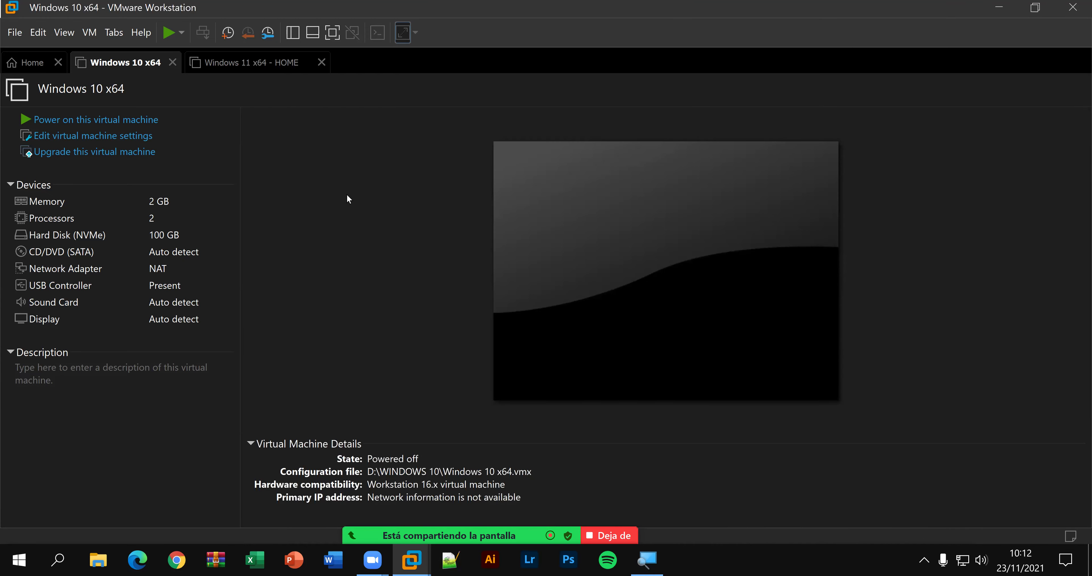
Step: Start defragmenting the first NVMe hard disk of the Windows 11 x64 - HOME virtual machine
left_click(267, 68)
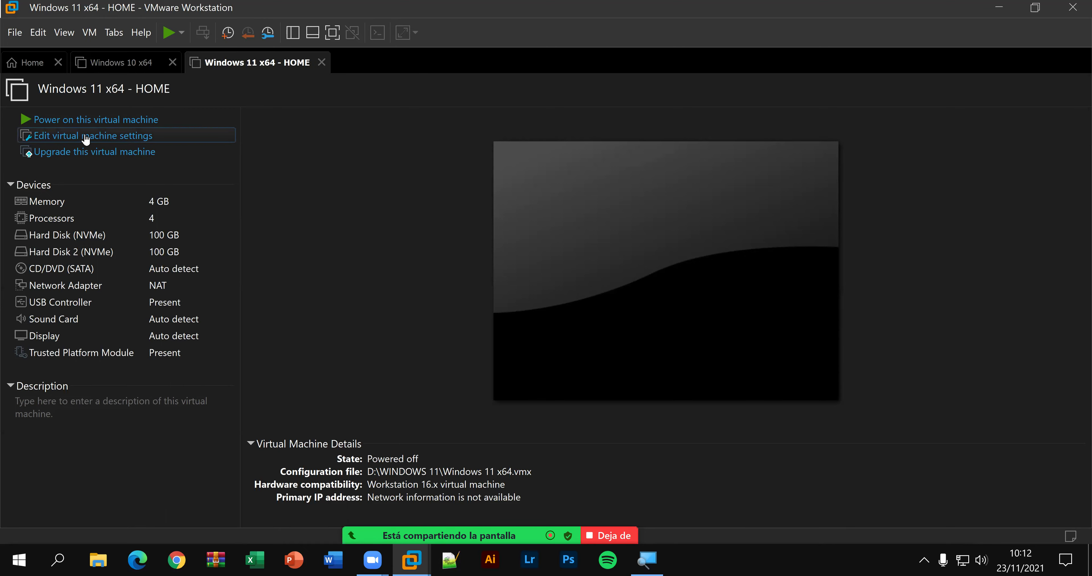
key("ctrl+d")
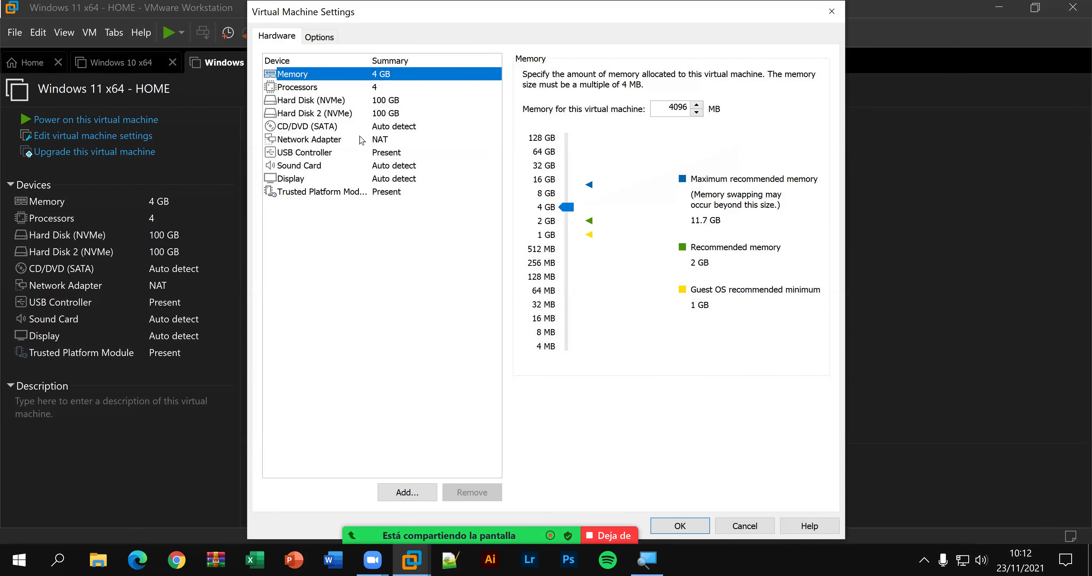
left_click(356, 100)
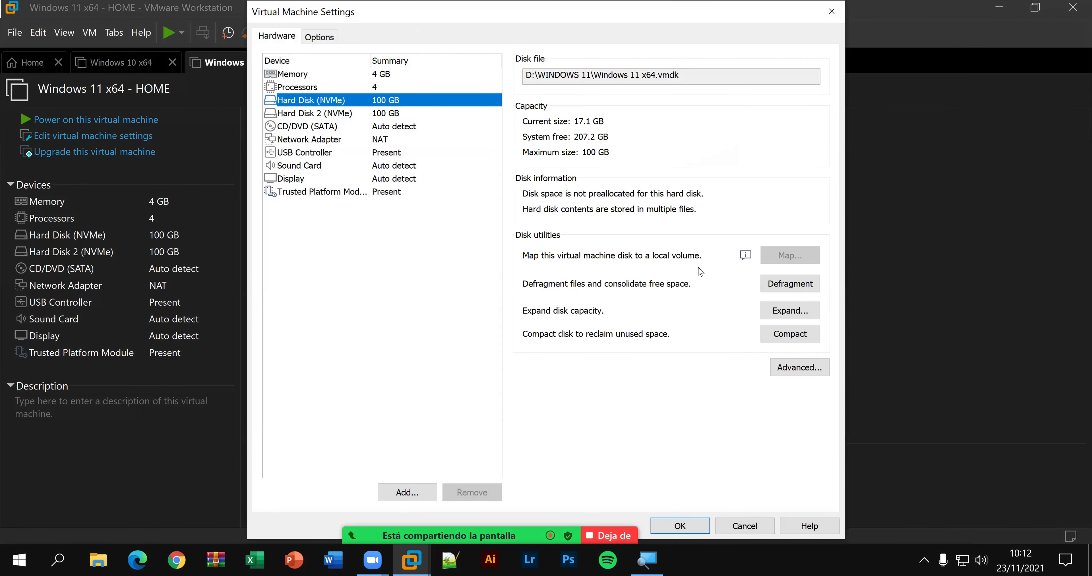
left_click(764, 285)
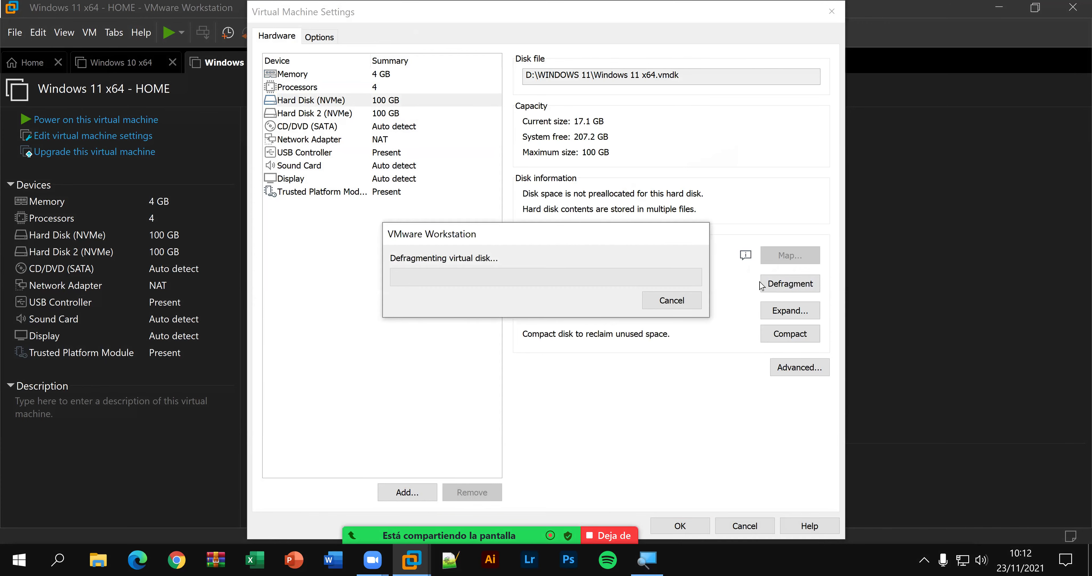
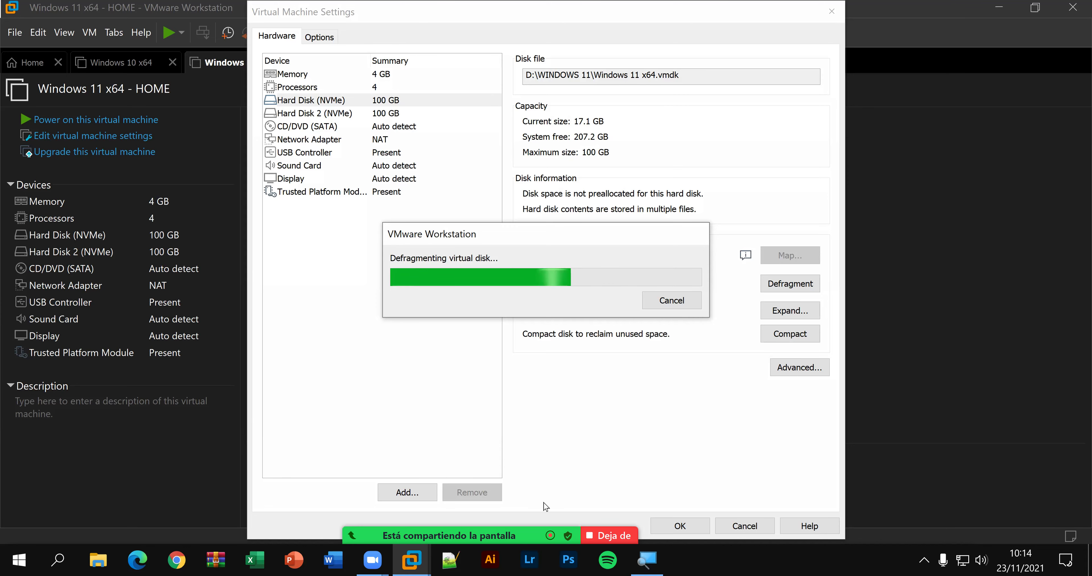
Step: Draw small red rectangles scattered across the shared screen with Zoom's rectangle annotation tool
mouse_move(544, 503)
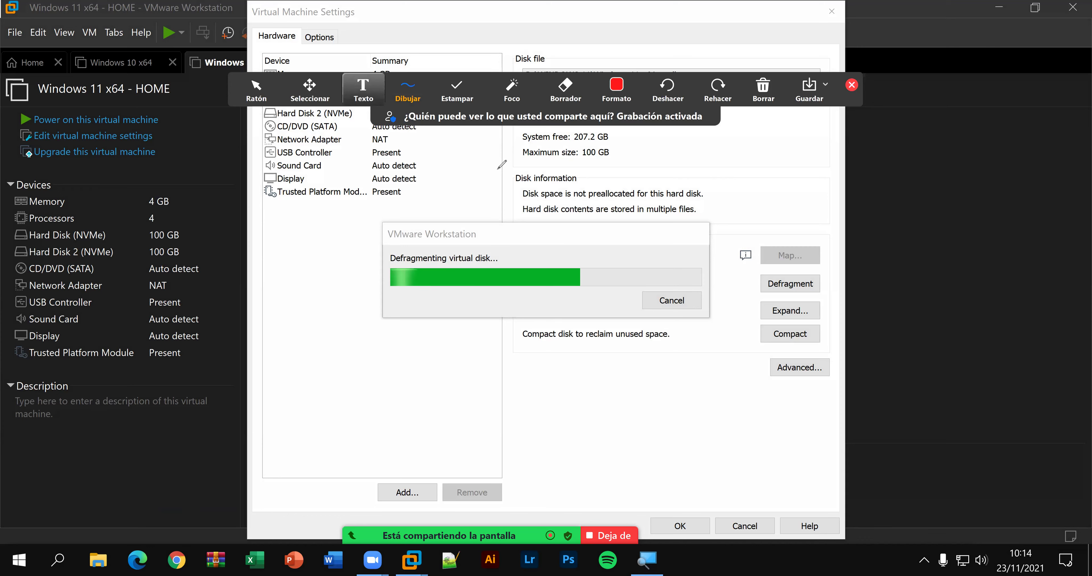
left_click(408, 89)
left_click(463, 123)
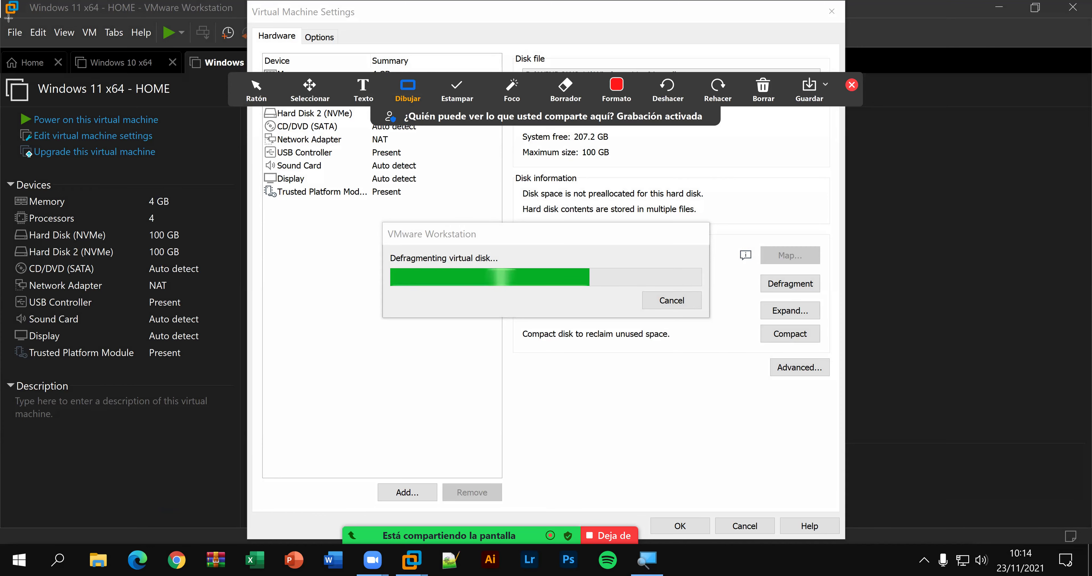
left_click_drag(4, 9, 29, 29)
left_click_drag(94, 100, 106, 111)
left_click_drag(148, 154, 159, 164)
mouse_move(204, 258)
left_mouse_down()
mouse_move(229, 290)
mouse_move(293, 315)
left_mouse_up()
left_click_drag(444, 371, 472, 390)
left_click_drag(576, 414, 592, 418)
left_click_drag(729, 438, 745, 451)
left_click_drag(811, 196, 830, 206)
left_click_drag(955, 141, 966, 156)
left_click_drag(978, 47, 1006, 68)
left_click_drag(1045, 209, 1053, 231)
left_click_drag(1049, 320, 1060, 356)
left_click_drag(939, 391, 1007, 399)
left_click_drag(896, 399, 904, 402)
left_click_drag(881, 318, 928, 319)
left_click_drag(975, 287, 982, 292)
mouse_move(931, 230)
left_mouse_down()
mouse_move(947, 232)
mouse_move(911, 216)
left_mouse_up()
left_click_drag(877, 176, 879, 181)
left_click_drag(868, 147, 876, 150)
left_click_drag(990, 118, 994, 122)
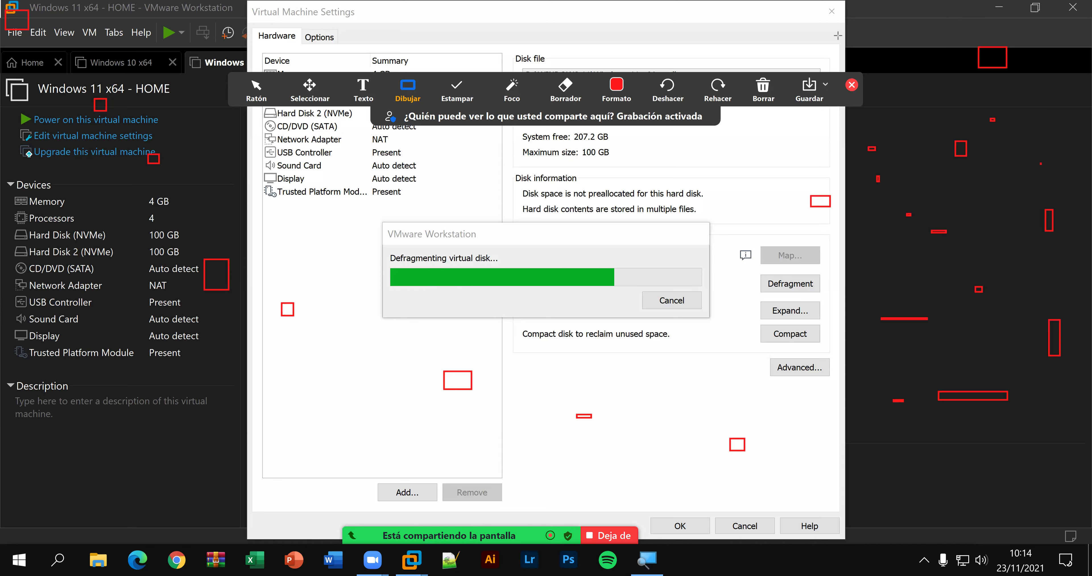
left_click_drag(814, 21, 805, 8)
left_click_drag(630, 16, 629, 24)
mouse_move(462, 18)
left_mouse_down()
mouse_move(468, 33)
mouse_move(424, 41)
left_mouse_up()
left_click_drag(303, 196, 328, 247)
left_click_drag(334, 389, 338, 400)
left_click_drag(123, 453, 134, 467)
left_click_drag(5, 493, 84, 529)
left_click_drag(207, 507, 231, 513)
left_click_drag(211, 335, 228, 350)
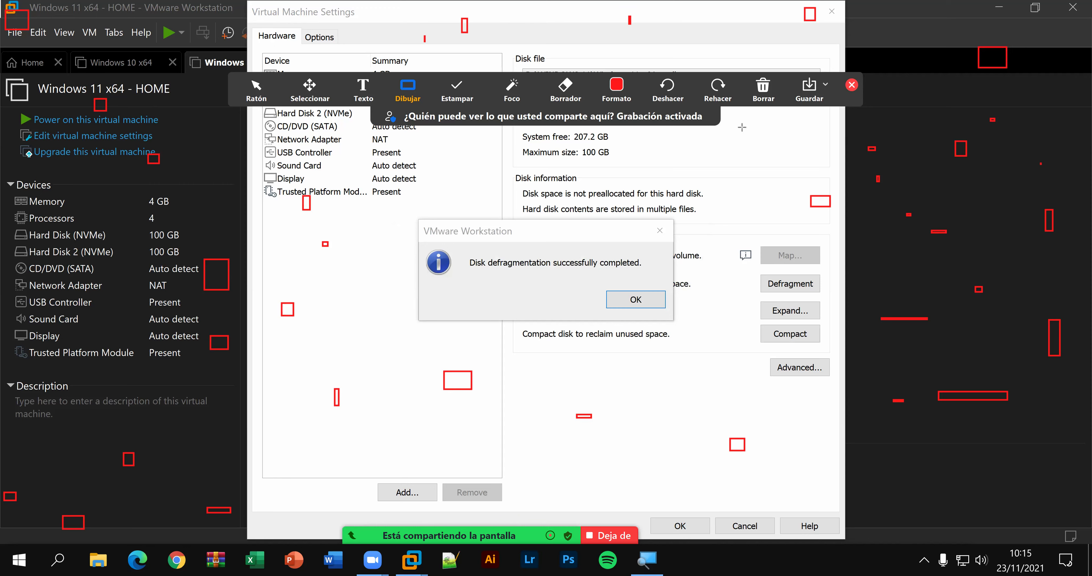
Step: Clear all red annotations, including a tall rectangle drawn over the virtual machine's menus and device heading, and return to Zoom's mouse pointer
left_click(763, 87)
left_click(805, 114)
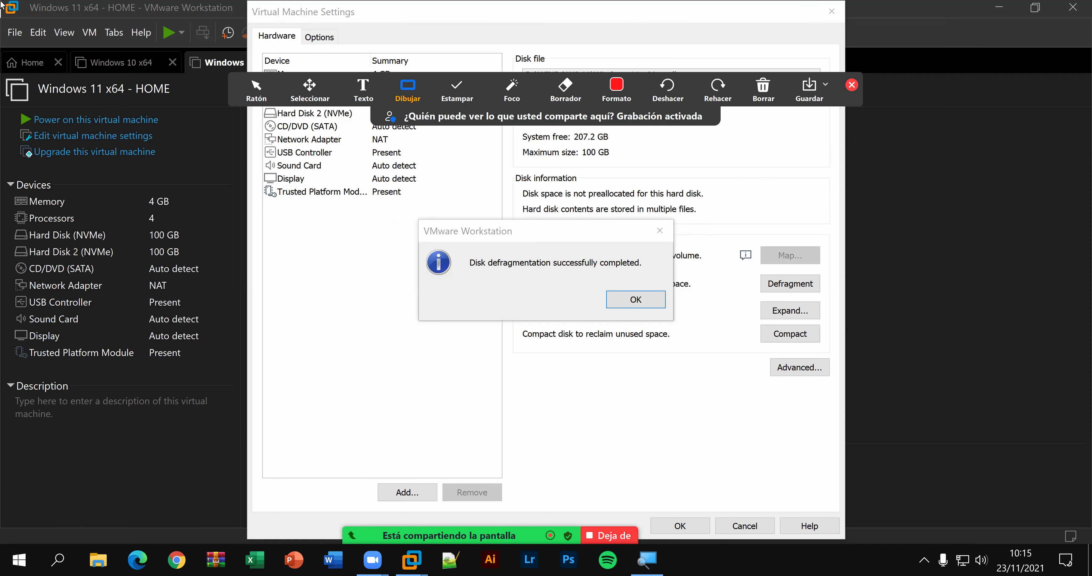
left_click_drag(2, 10, 82, 198)
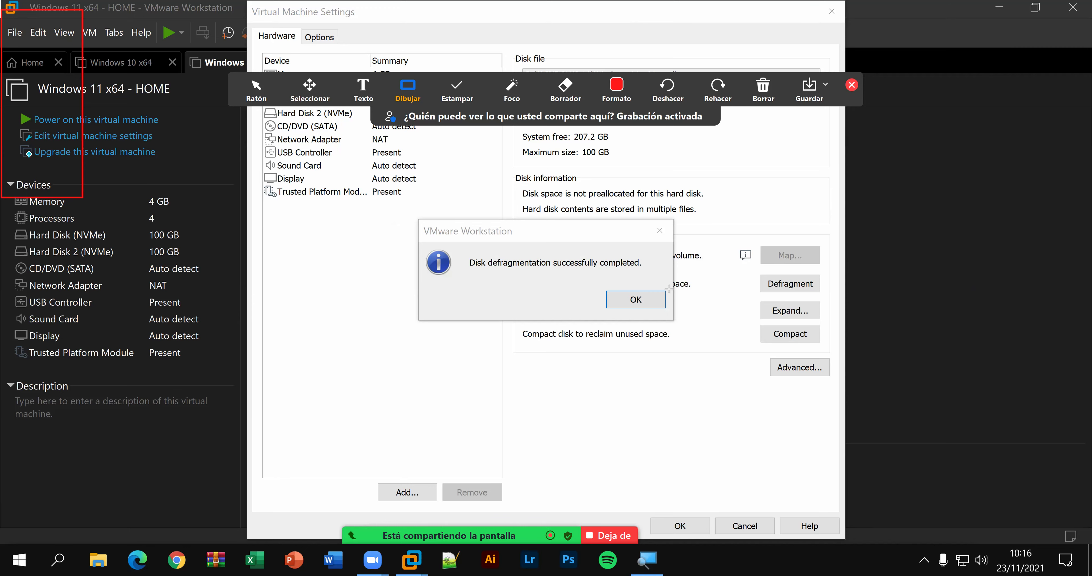
left_click(763, 87)
left_click(795, 115)
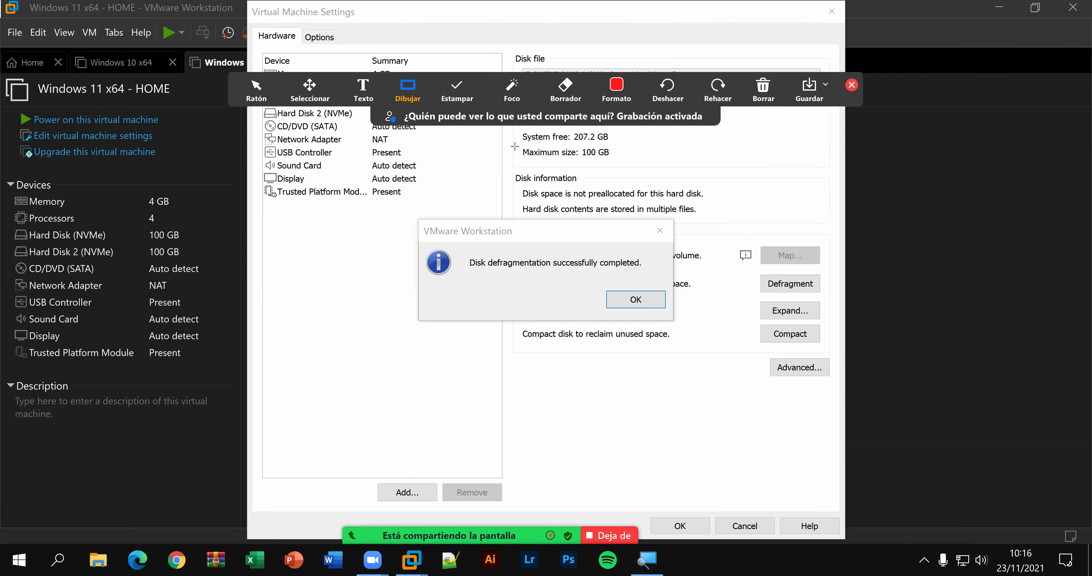
left_click(256, 89)
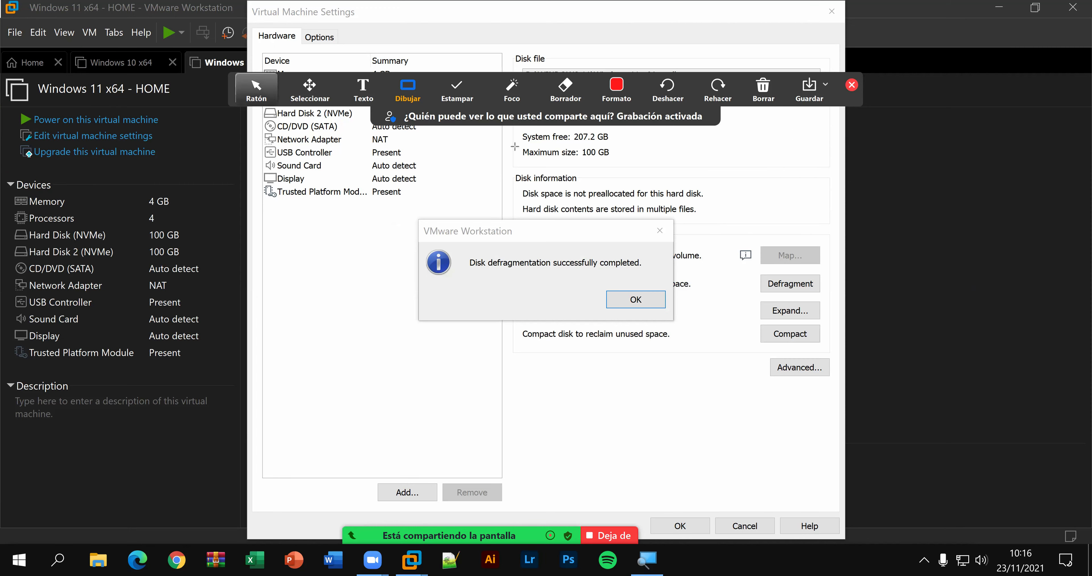
Step: Dismiss the defragmentation notice, close Zoom's annotation tools and accept the Windows 11 x64 - HOME virtual machine settings
left_click(628, 301)
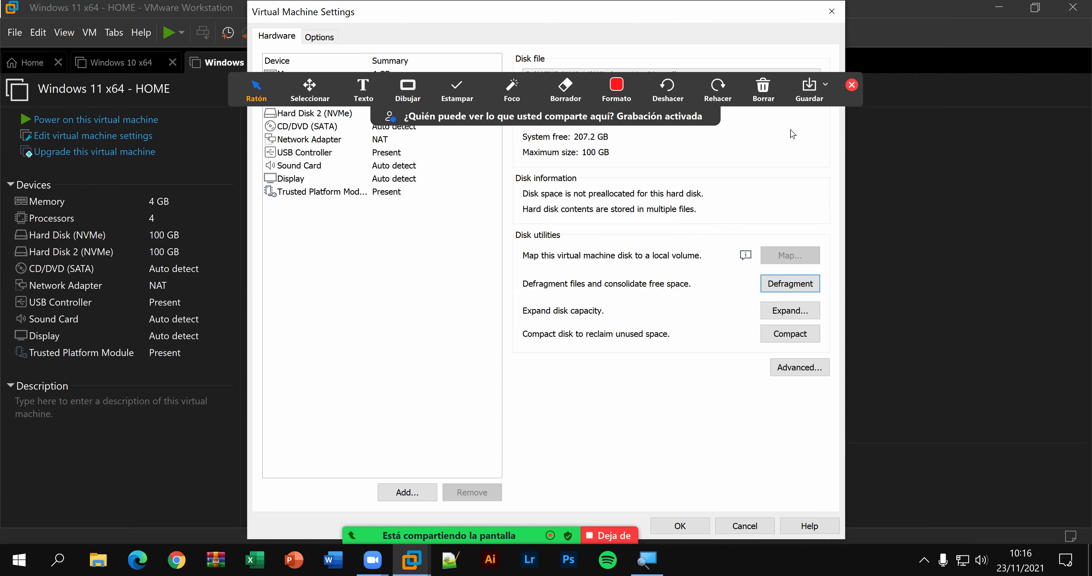
left_click(852, 85)
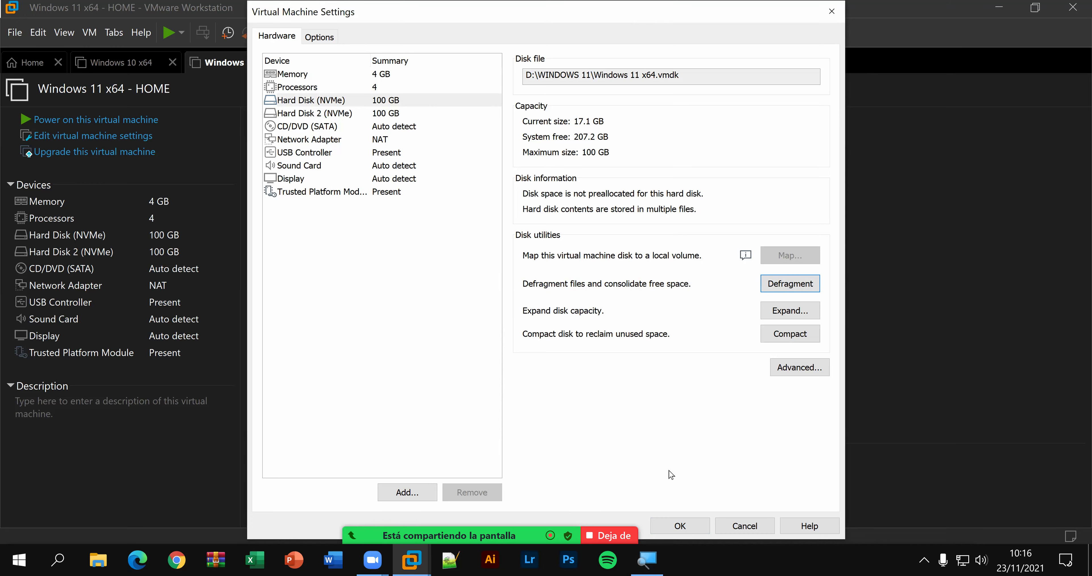
left_click(680, 526)
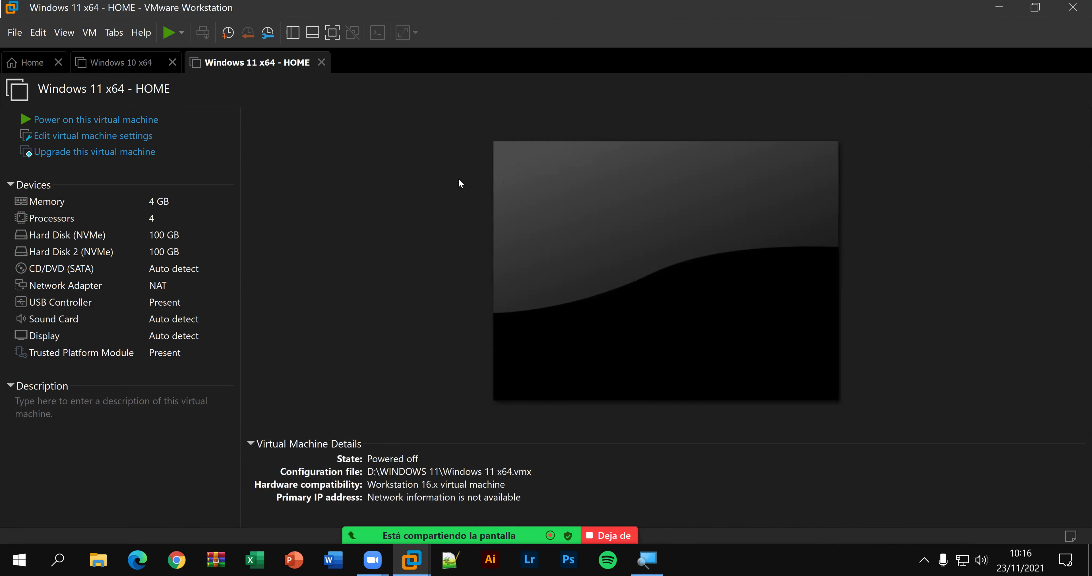
Step: Look at the Windows 10 x64 and Windows 11 x64 - HOME machines in turn, and minimize VMware Workstation to show the desktop
left_click(114, 65)
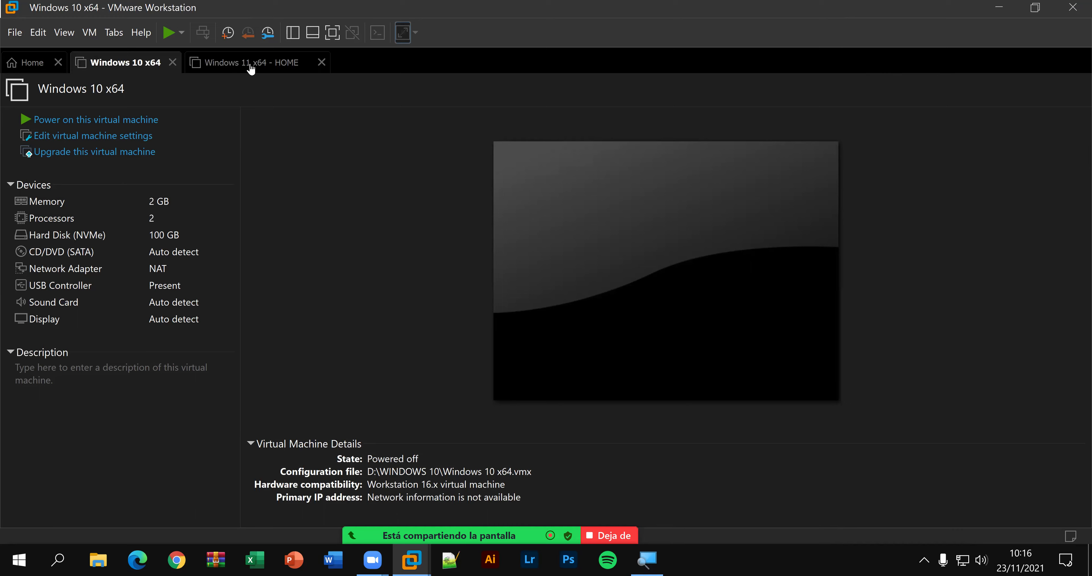
left_click(277, 67)
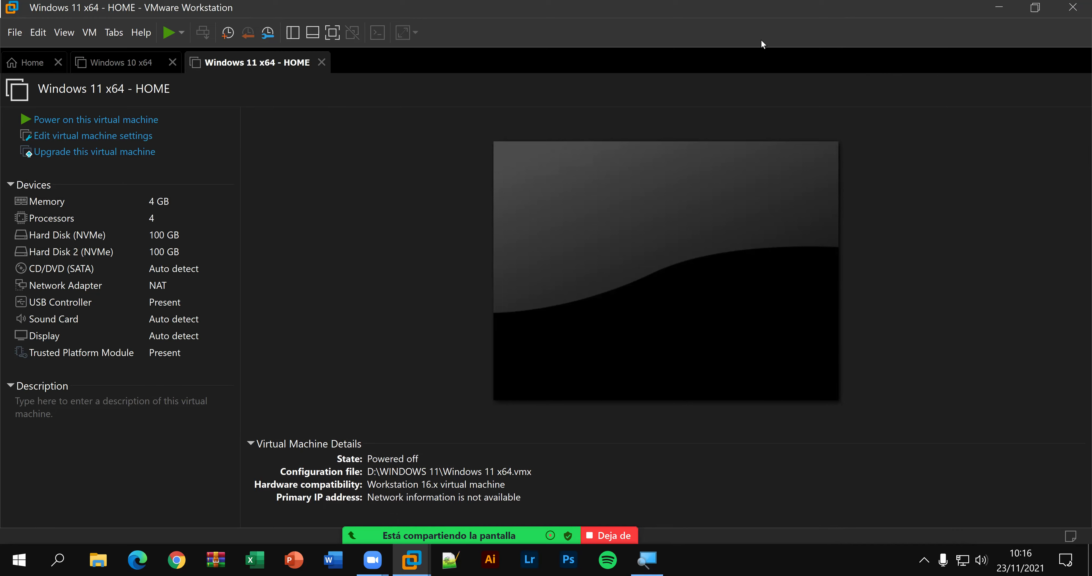
left_click(987, 5)
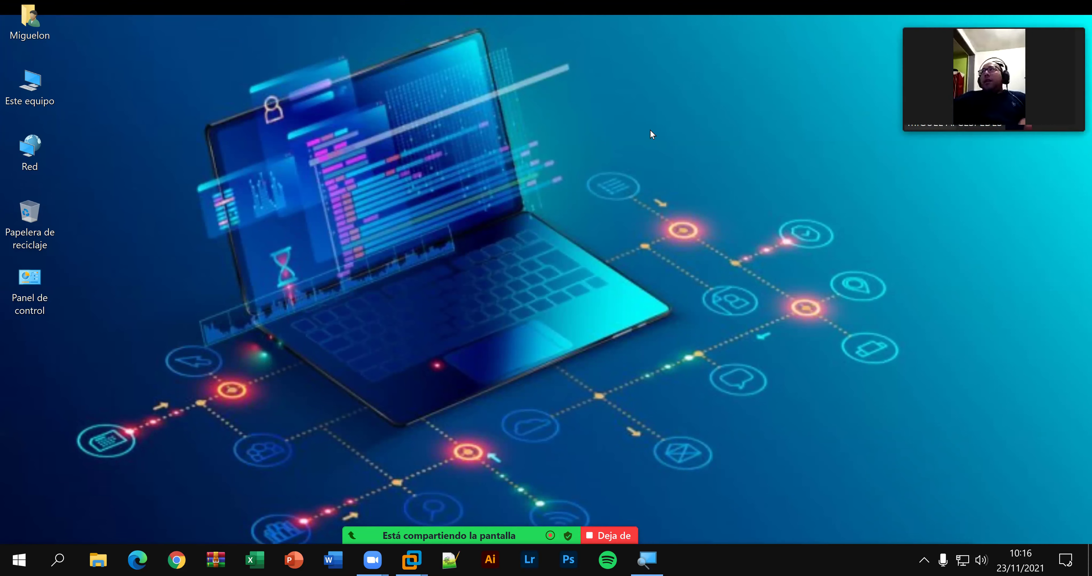
right_click(468, 140)
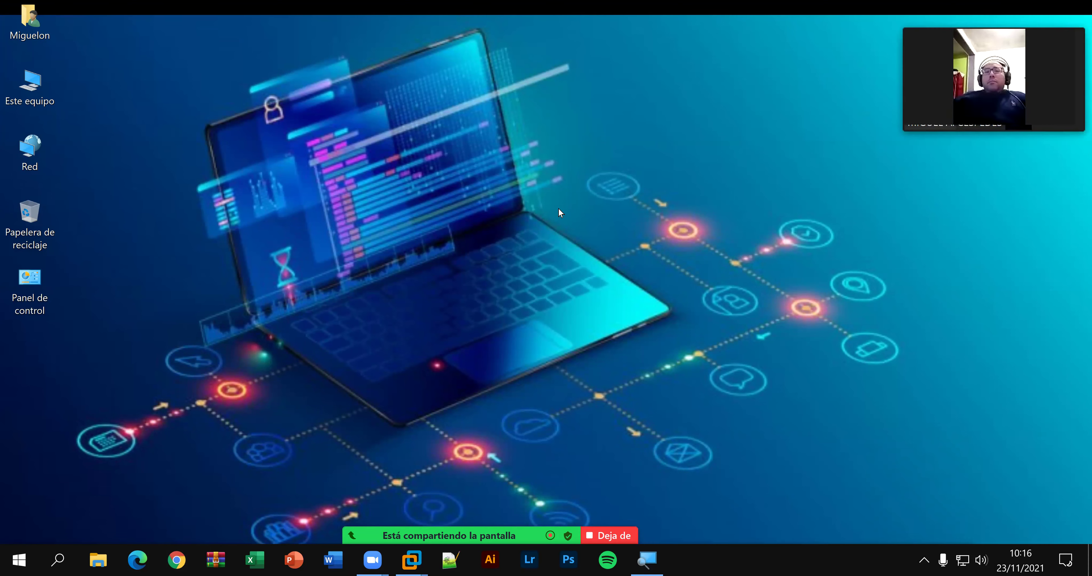
left_click(556, 210)
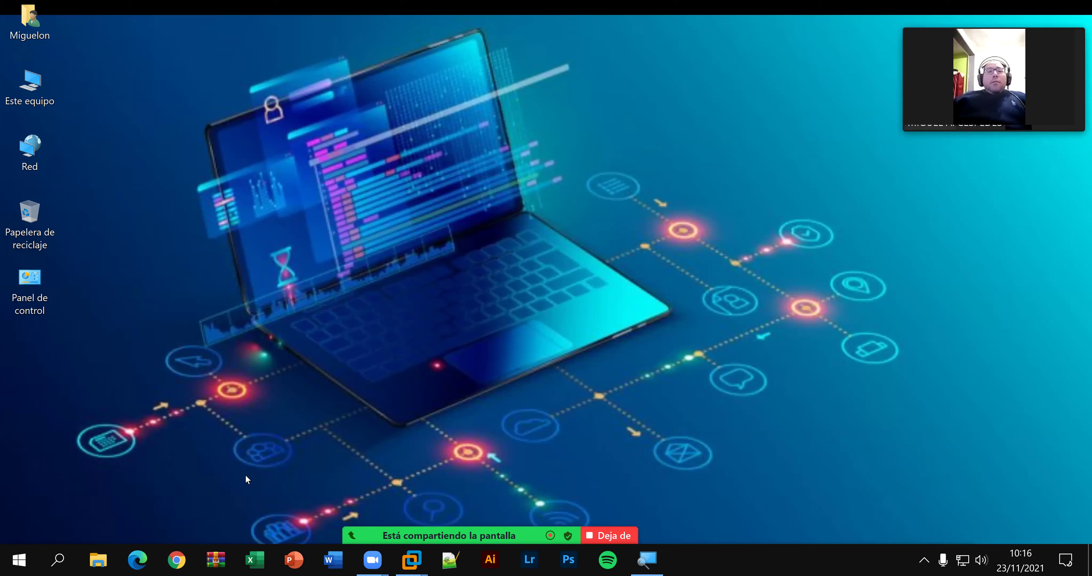
Step: Switch to Google Chrome with the Persona 1 profile and search Google for "hard disk rigido interno"
left_click(177, 560)
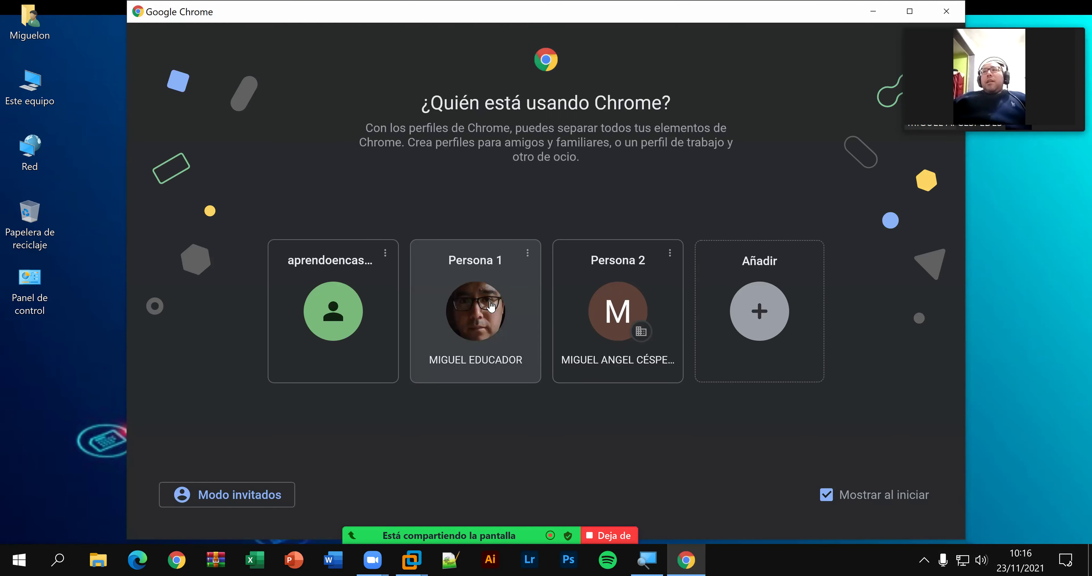
left_click(491, 306)
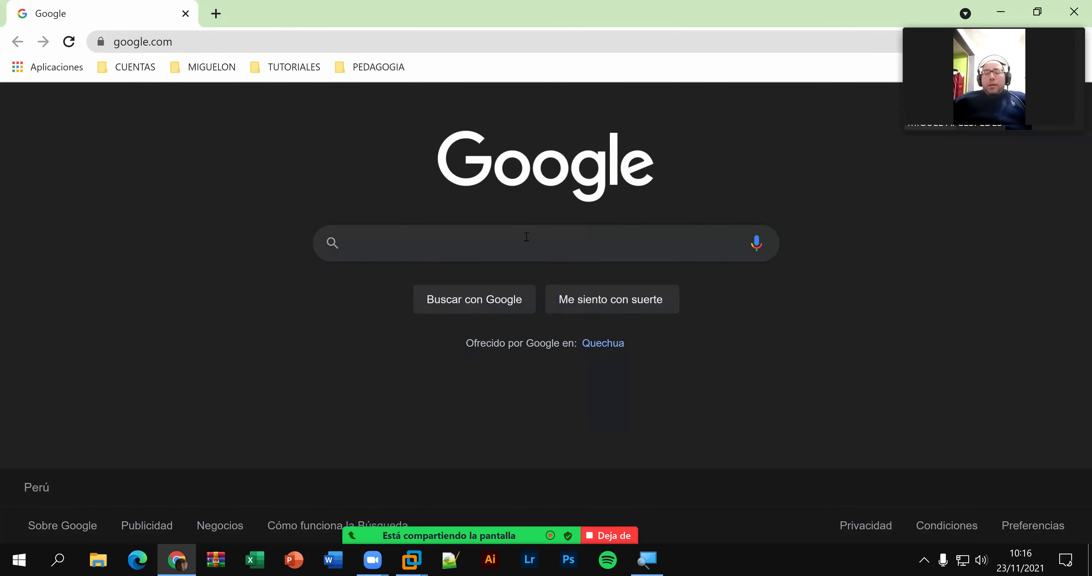
type("HADR DISK")
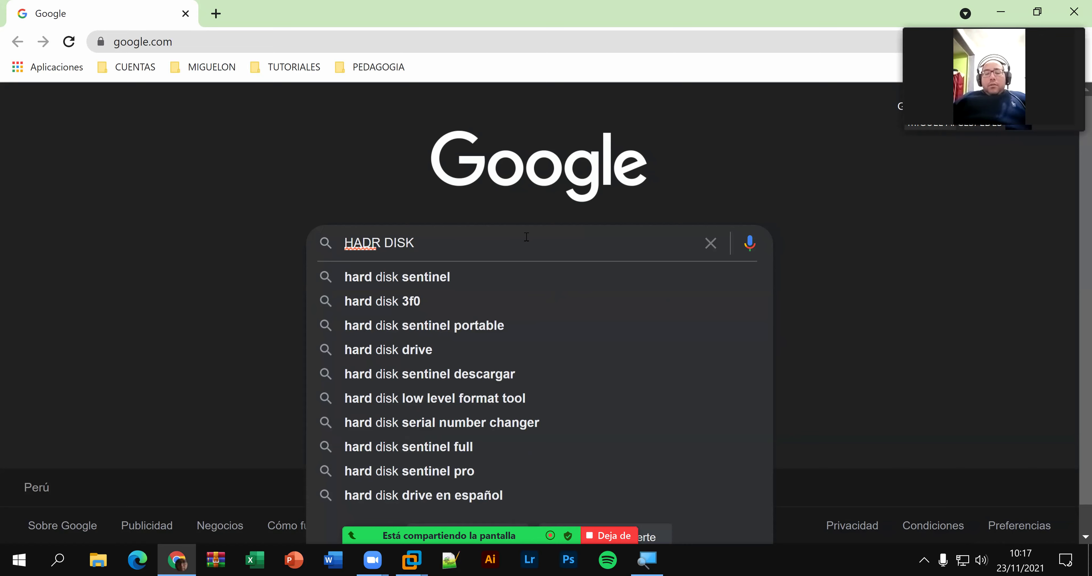
type("RIG")
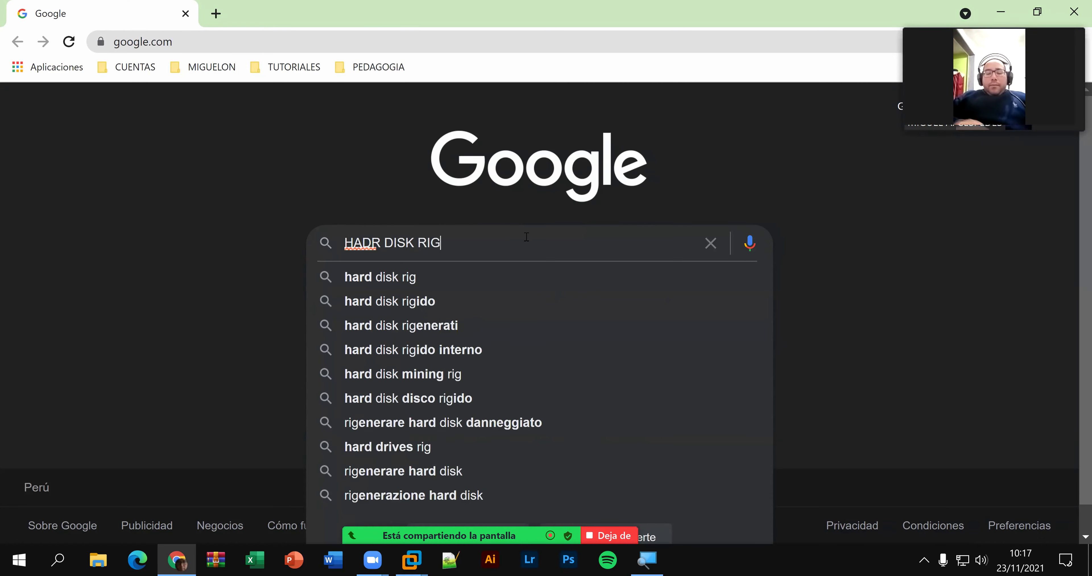
type("IDO")
key("Down")
key("Down")
key("Return")
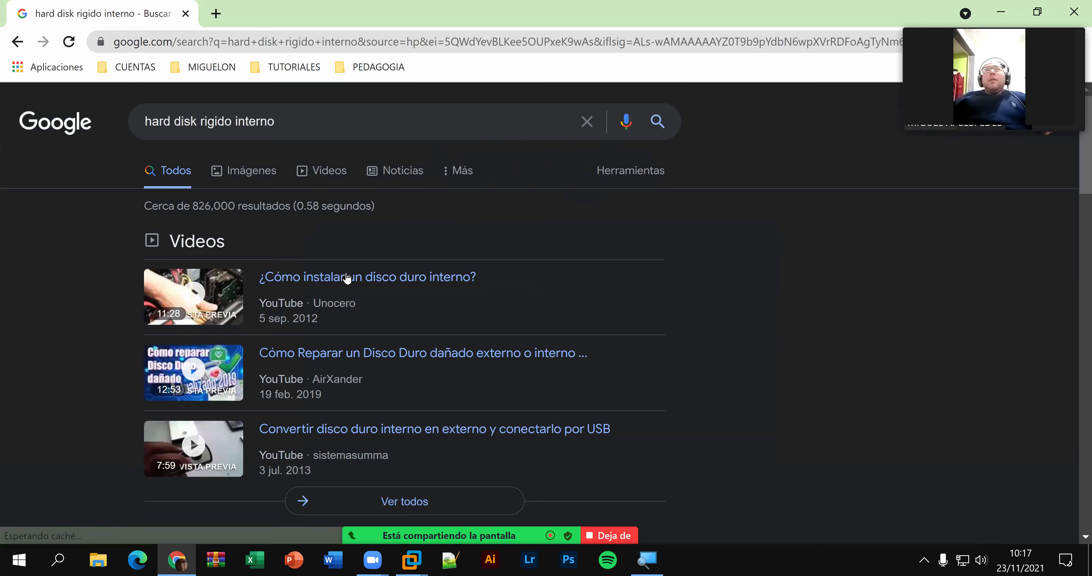
Step: Examine the image results for internal hard disks, comparing the drive types, parts and connections shown
left_click(231, 167)
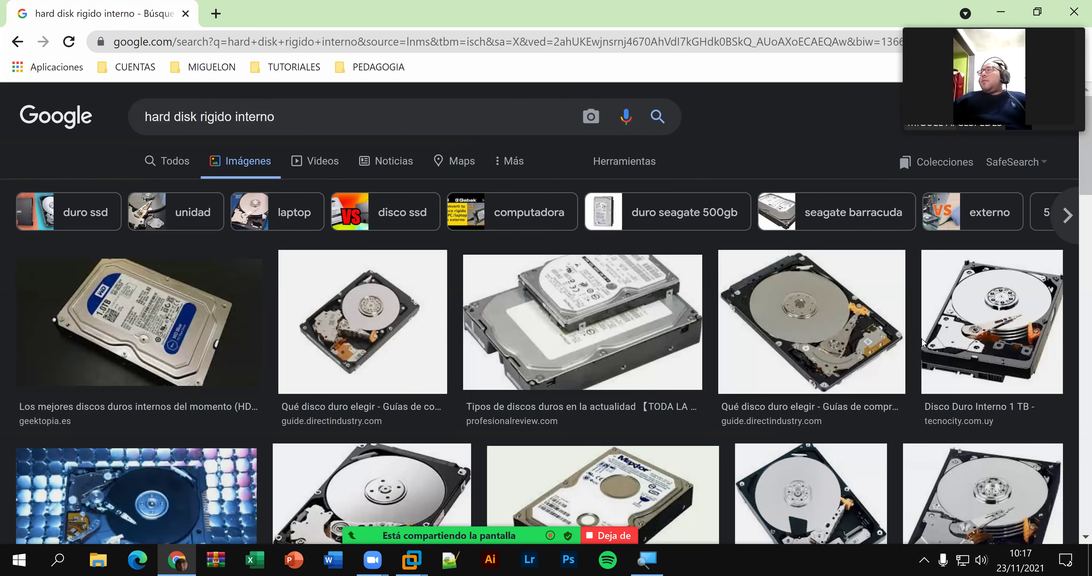
scroll(793, 405, "down", 5)
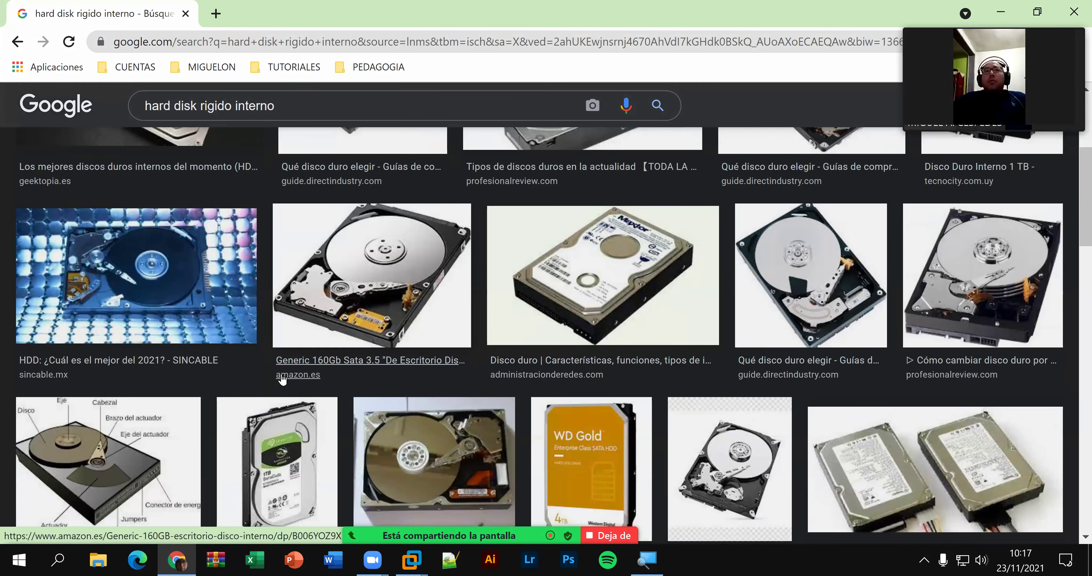
scroll(282, 380, "down", 5)
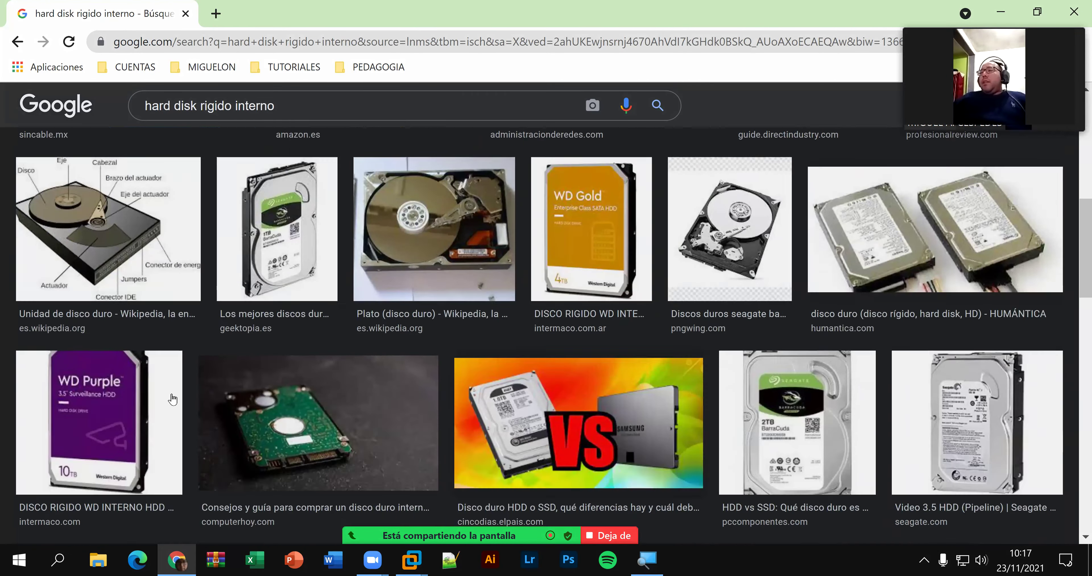
scroll(173, 399, "down", 2)
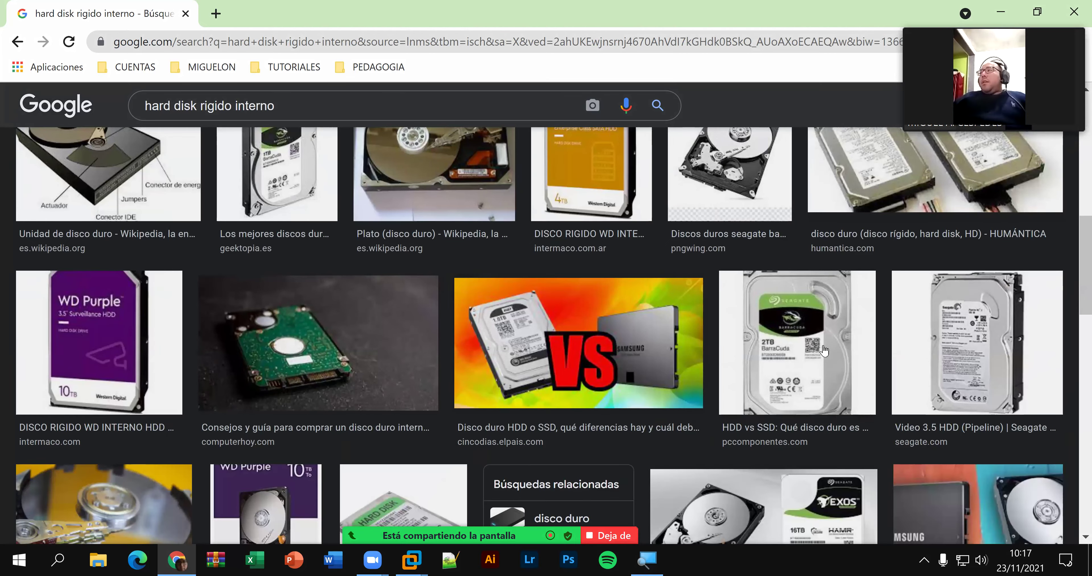
scroll(793, 362, "down", 4)
scroll(716, 368, "down", 1)
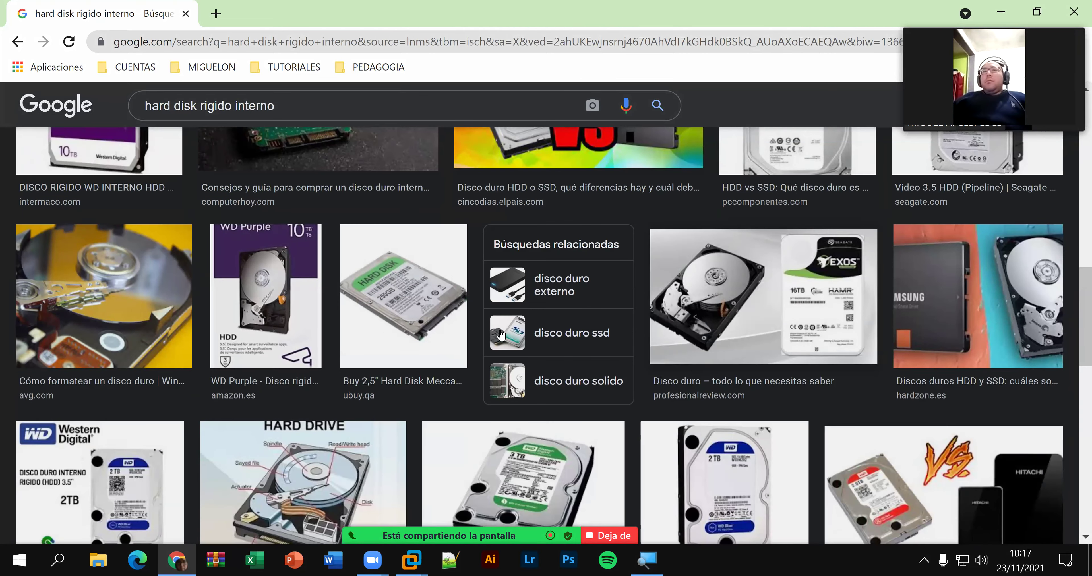
scroll(425, 335, "down", 3)
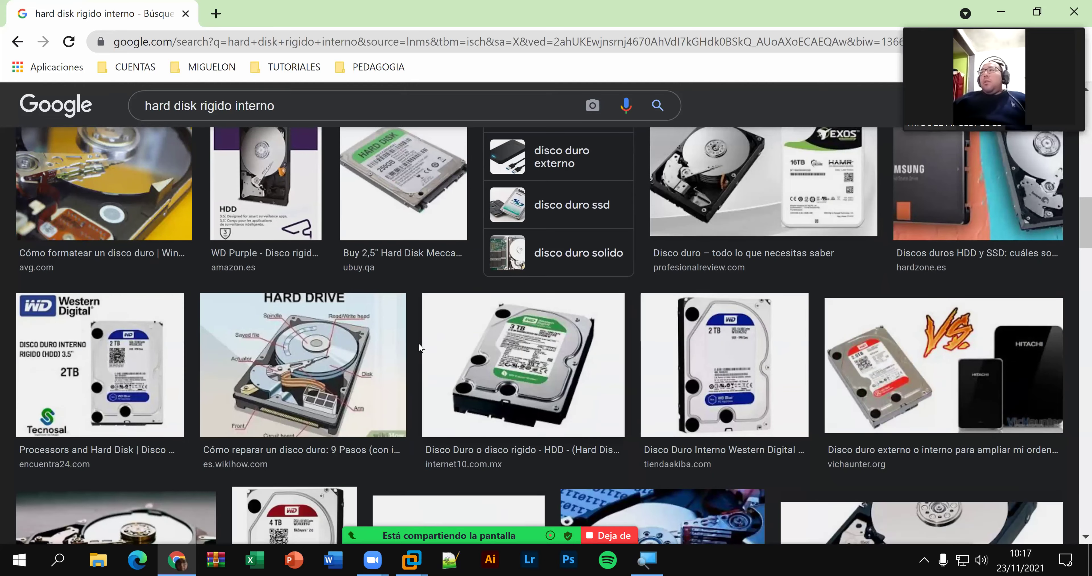
scroll(417, 349, "down", 8)
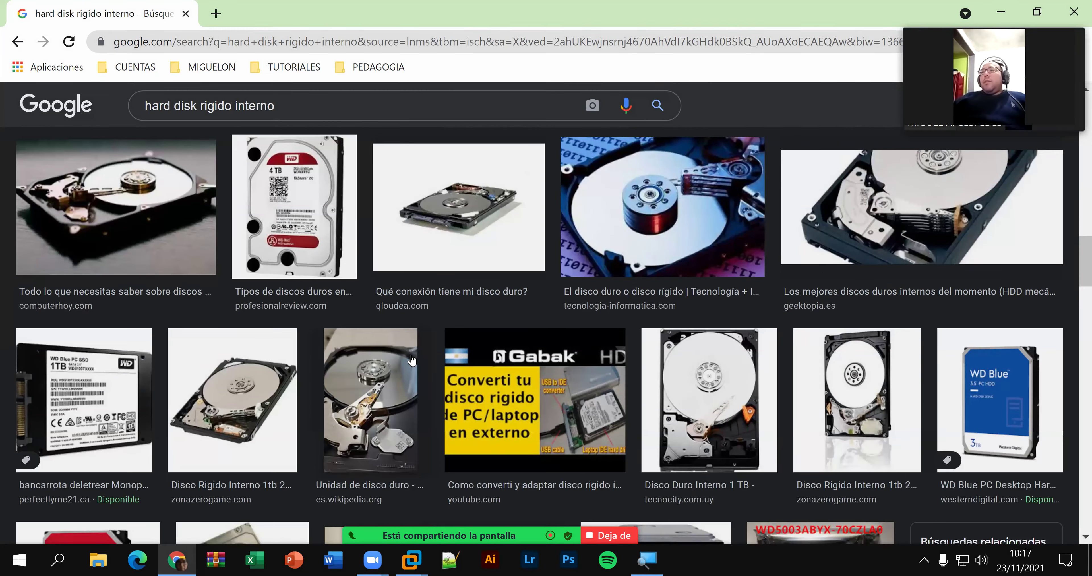
scroll(410, 362, "down", 5)
scroll(408, 363, "down", 2)
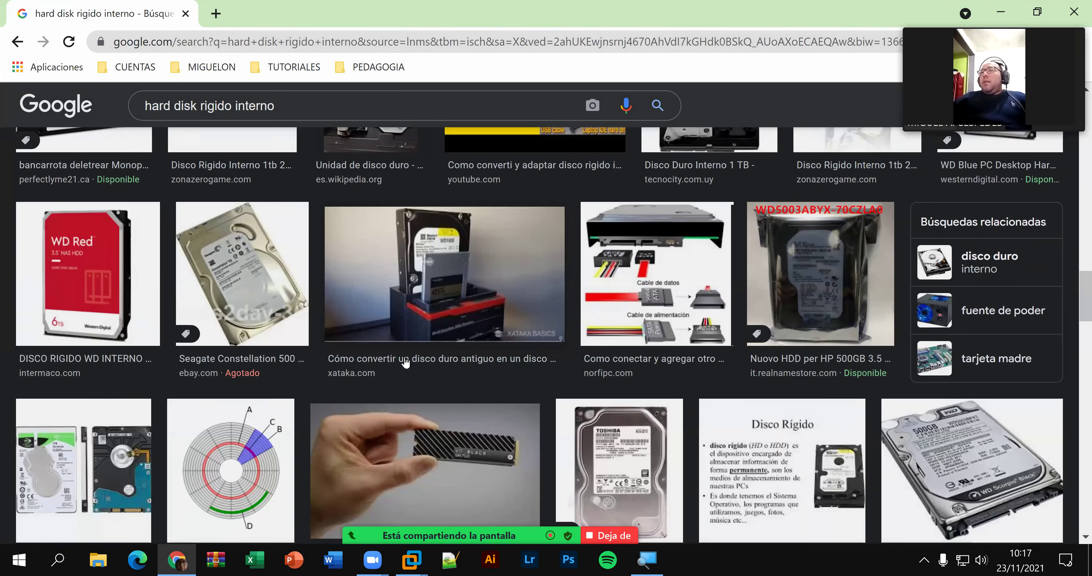
scroll(227, 371, "down", 2)
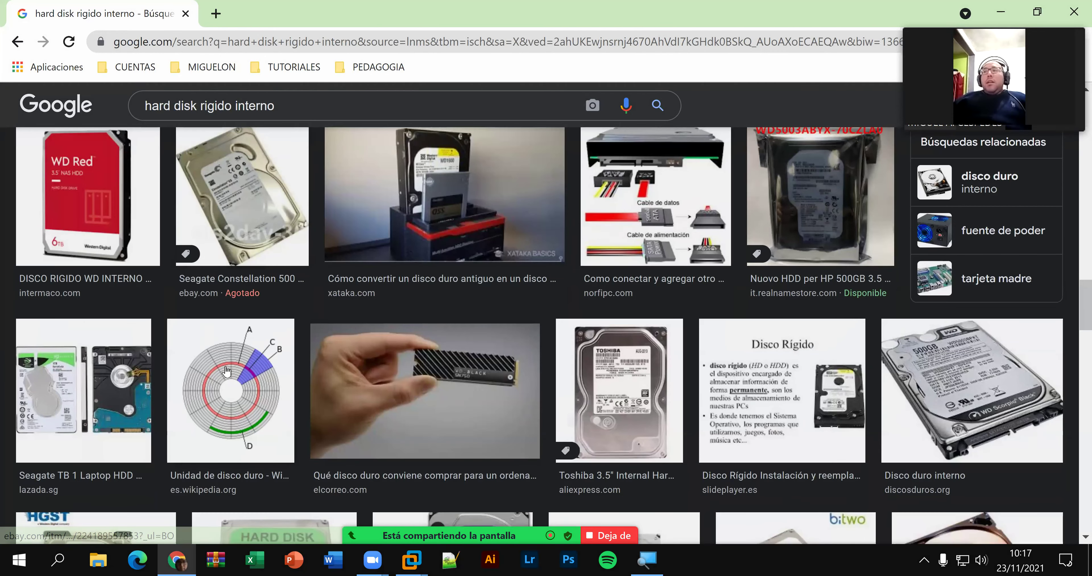
scroll(421, 322, "down", 2)
scroll(395, 413, "down", 2)
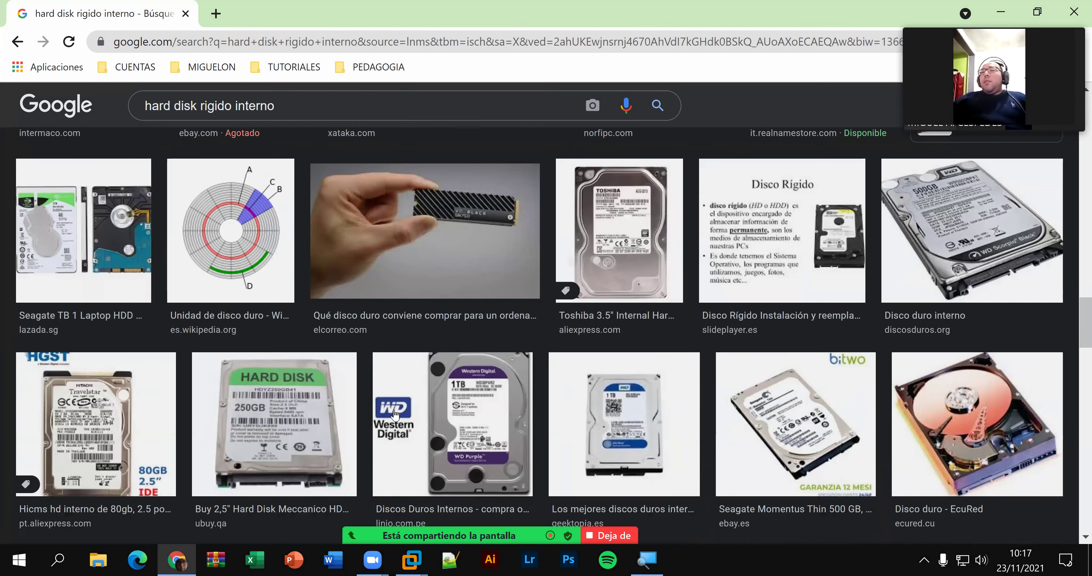
scroll(696, 422, "down", 2)
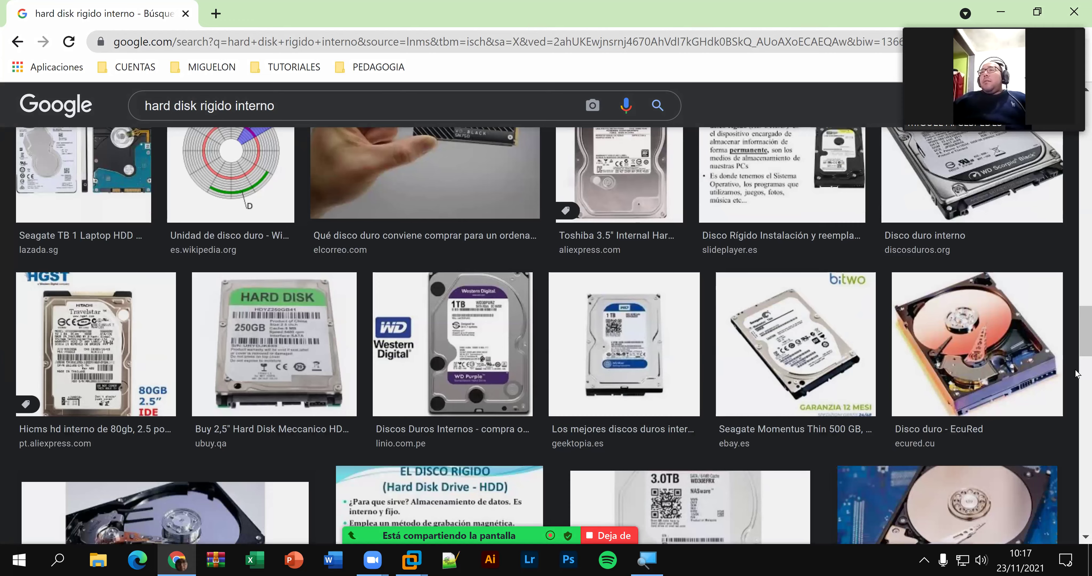
scroll(130, 388, "down", 4)
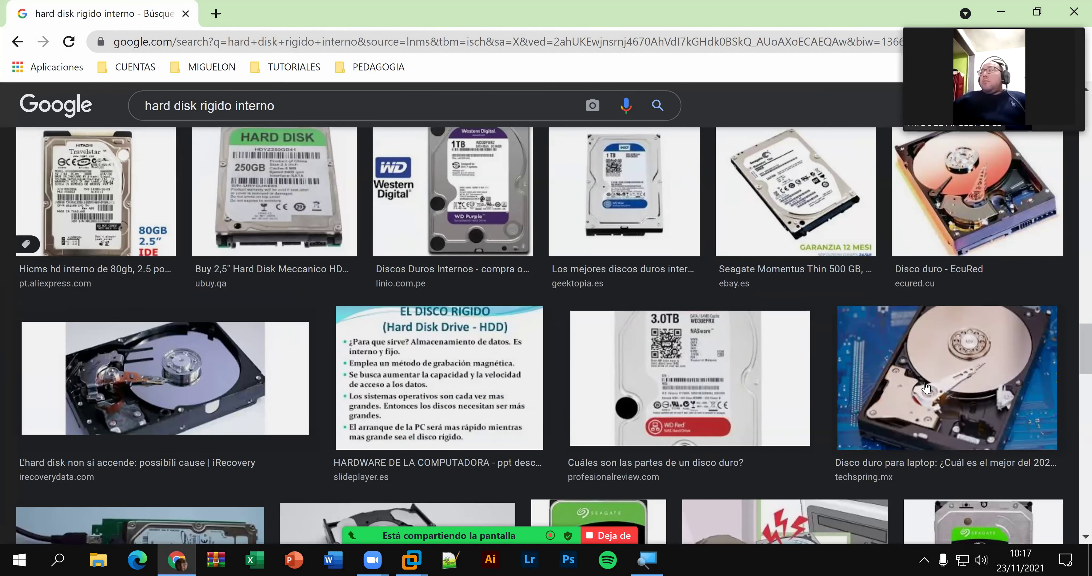
scroll(229, 391, "down", 7)
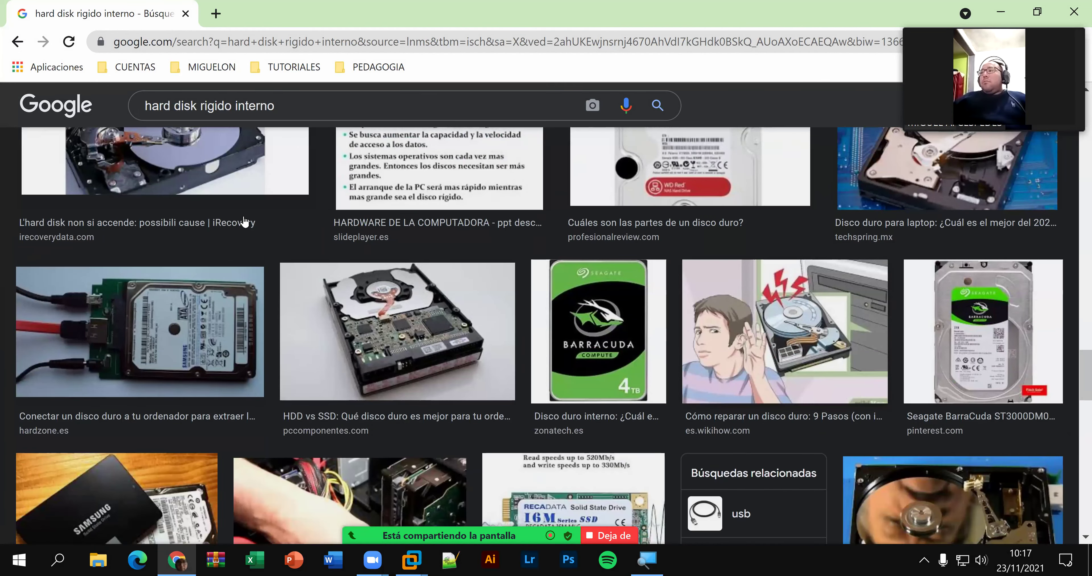
scroll(239, 238, "down", 5)
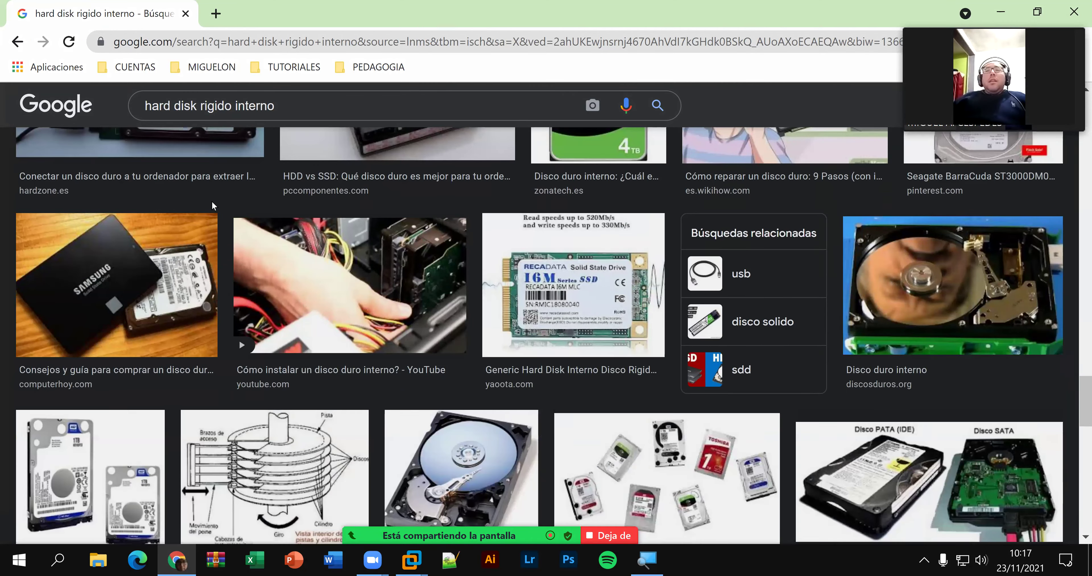
scroll(312, 106, "up", 5)
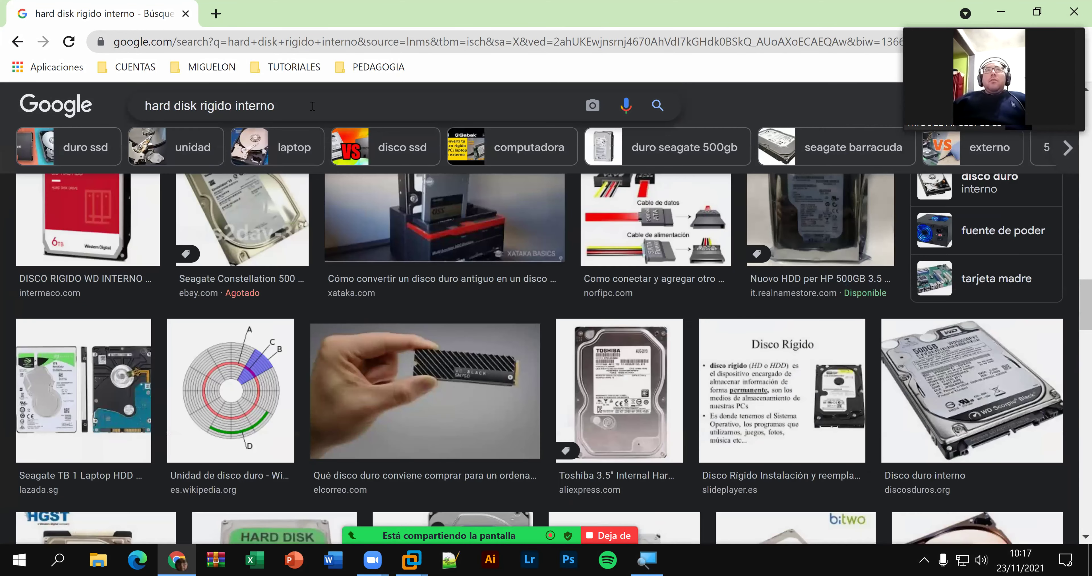
Step: Search Google Images for "hard disk SOLIDO"
left_click_drag(304, 105, 202, 106)
type("S")
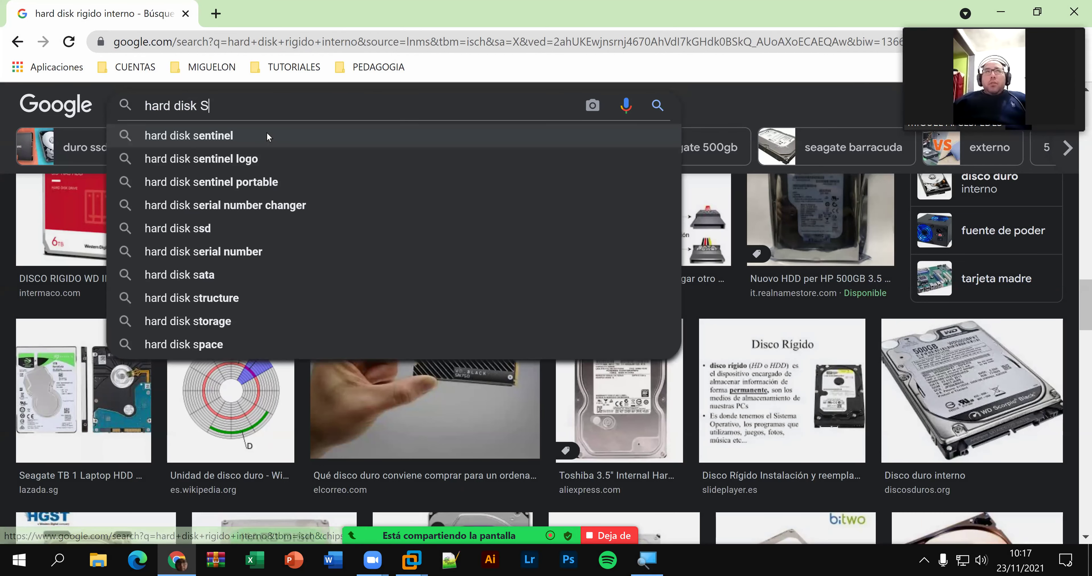
type("OLIDO")
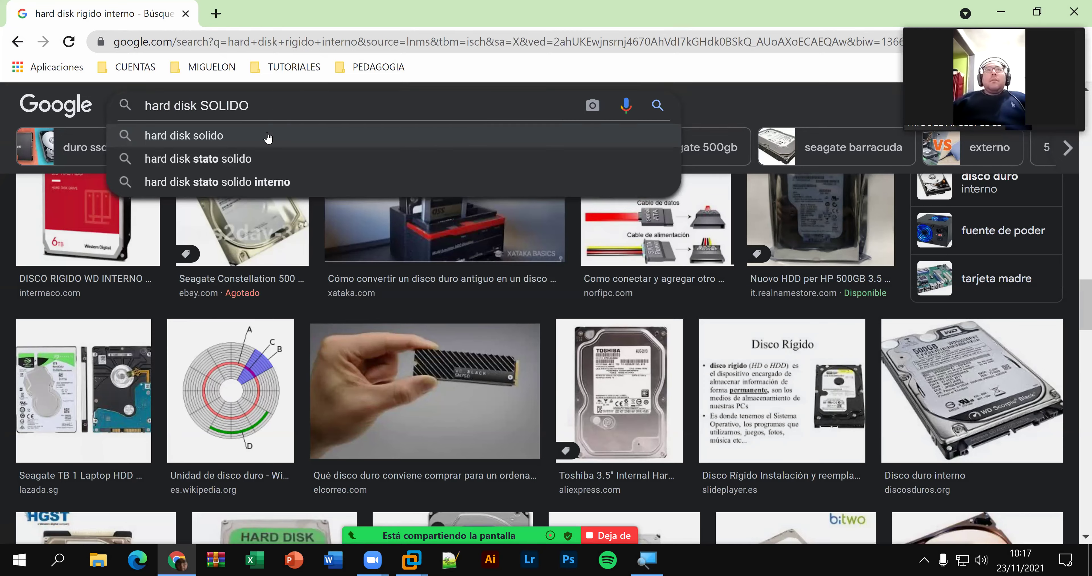
key("Return")
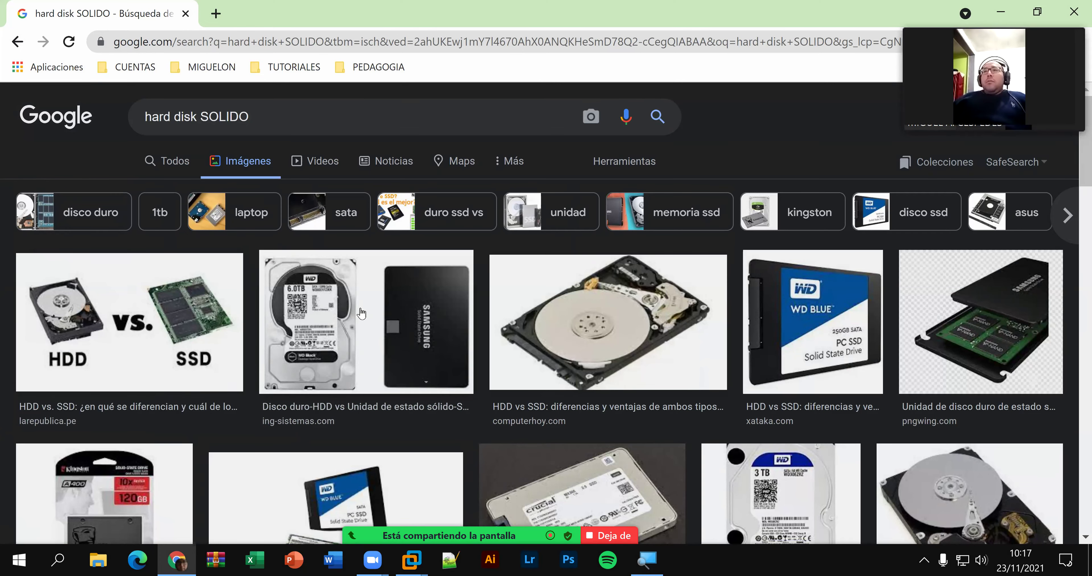
Step: Examine the image results comparing mechanical hard disks with SSDs, previewing the ing-sistemas.com and Plaza Nueva pictures and the related images
left_click(438, 309)
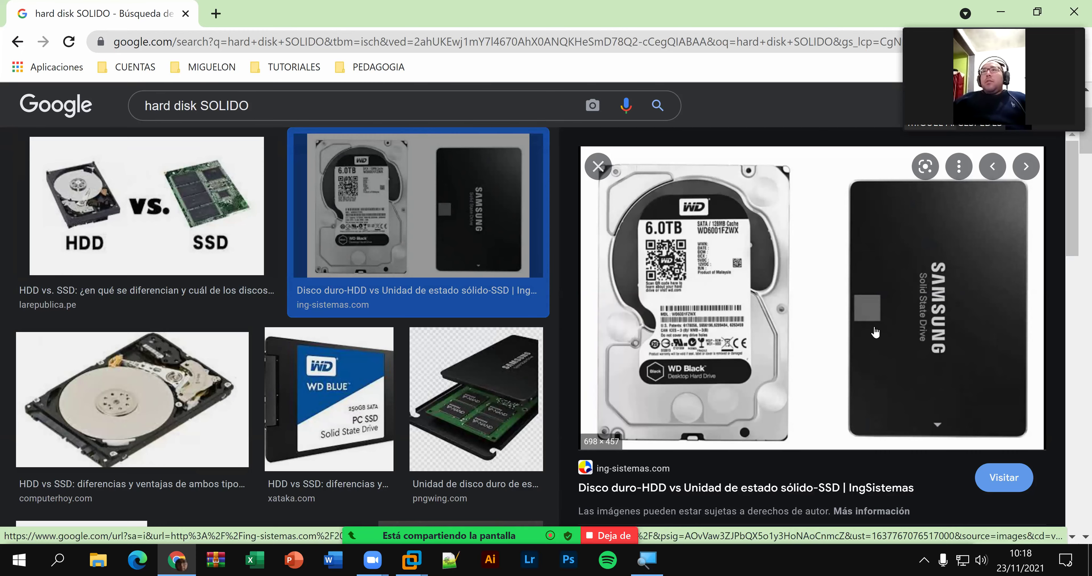
scroll(296, 343, "down", 6)
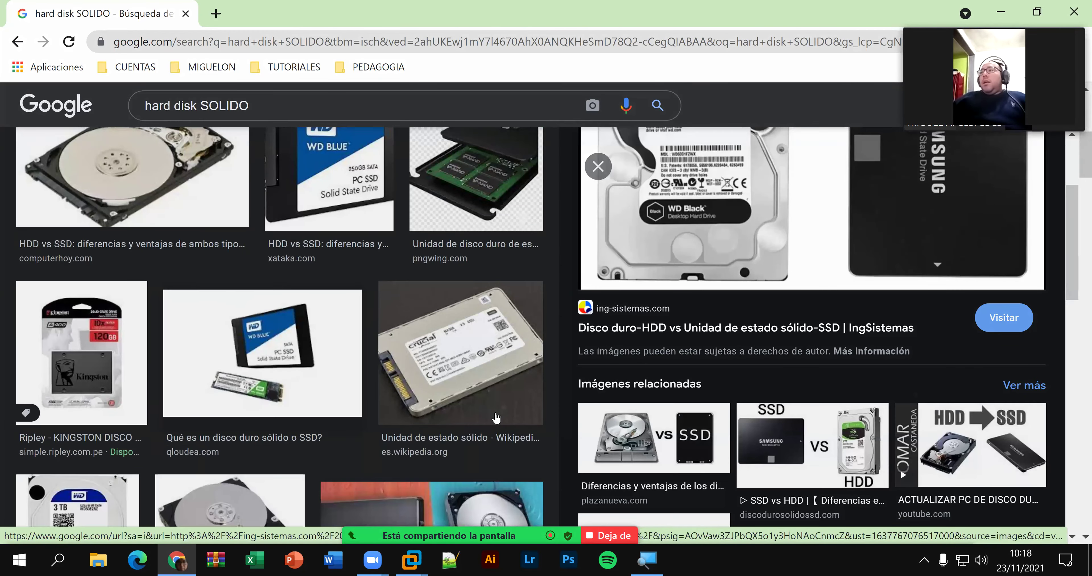
left_click(645, 445)
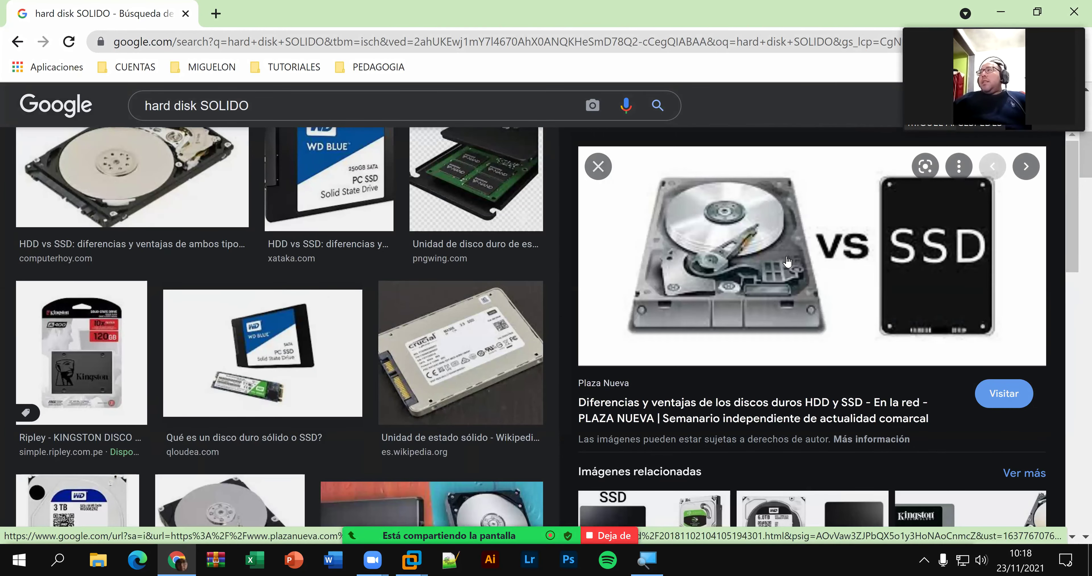
scroll(785, 263, "down", 7)
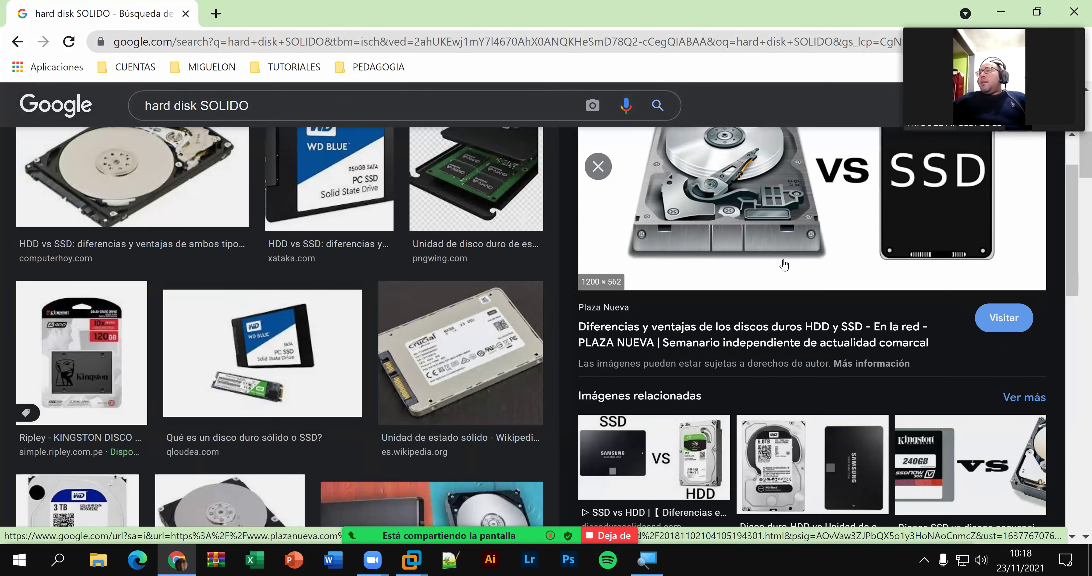
scroll(766, 276, "down", 2)
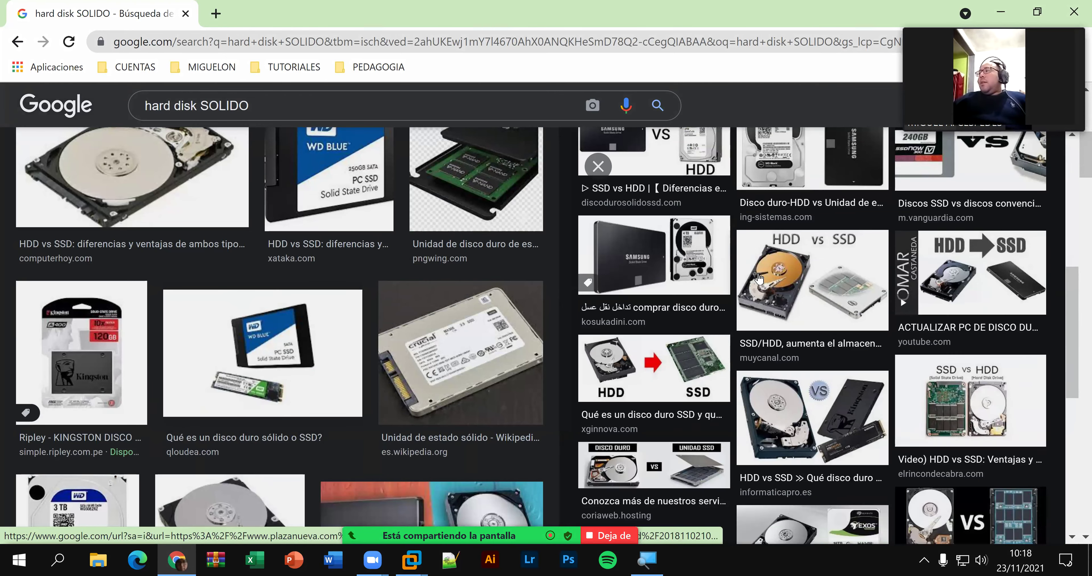
scroll(658, 286, "down", 4)
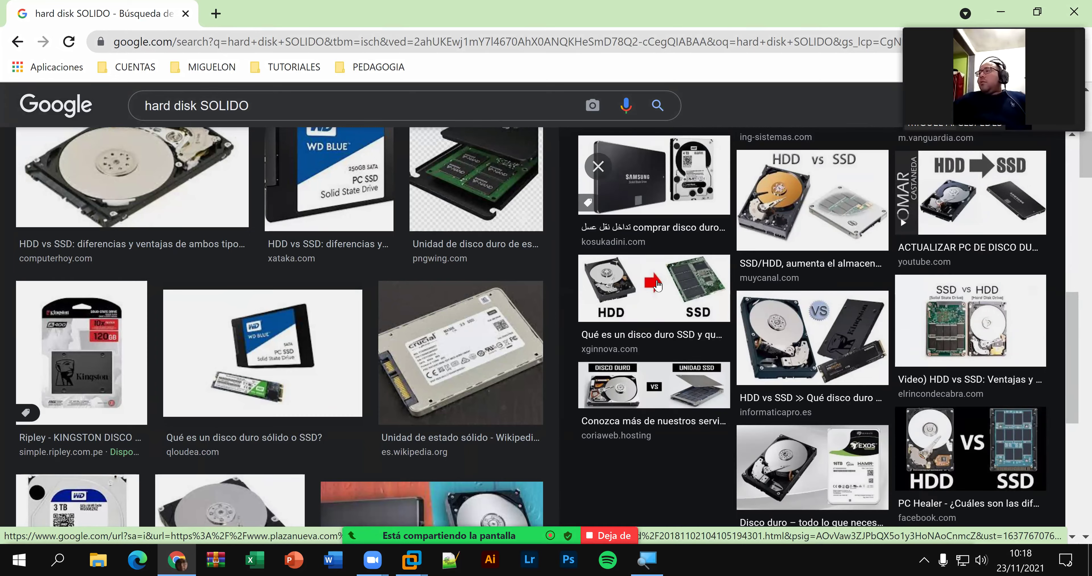
Step: Search Google Images for "hard disk ssd nvme"
left_click_drag(250, 107, 205, 111)
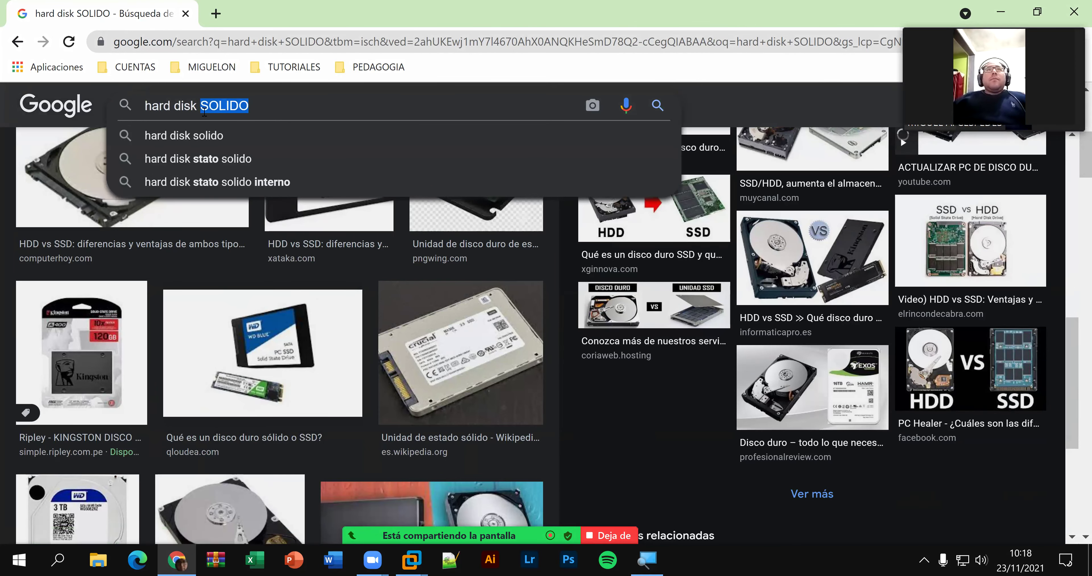
type("S")
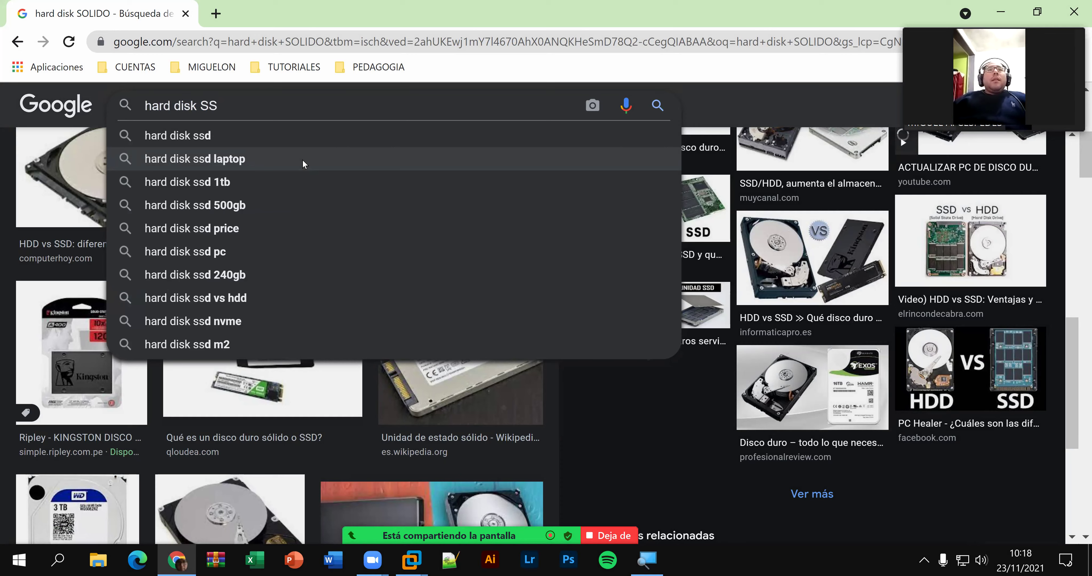
left_click(259, 321)
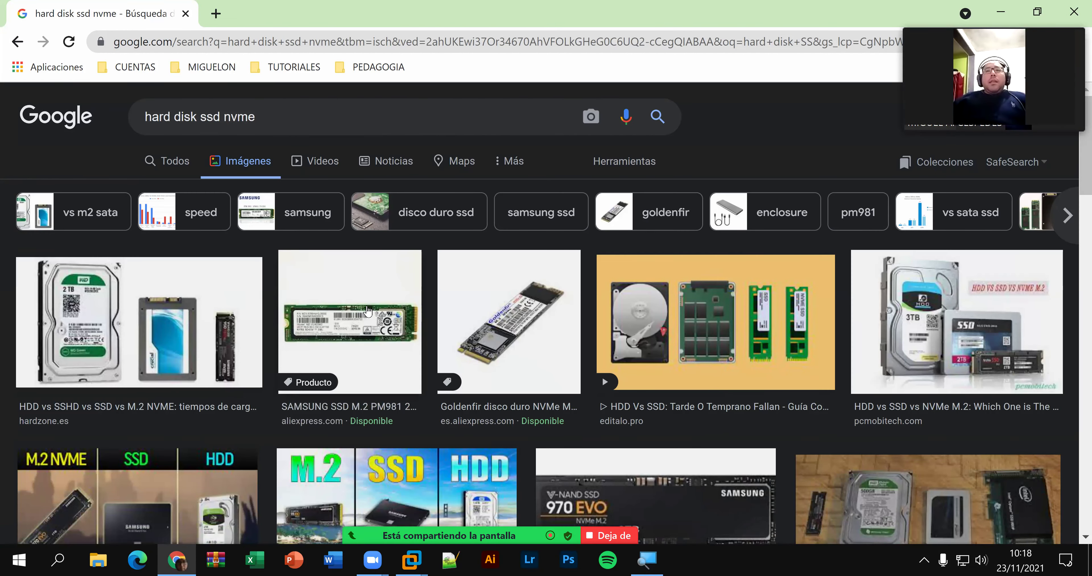
Step: Change the image search to the suggested query "hard disk ssd m2"
left_click(294, 122)
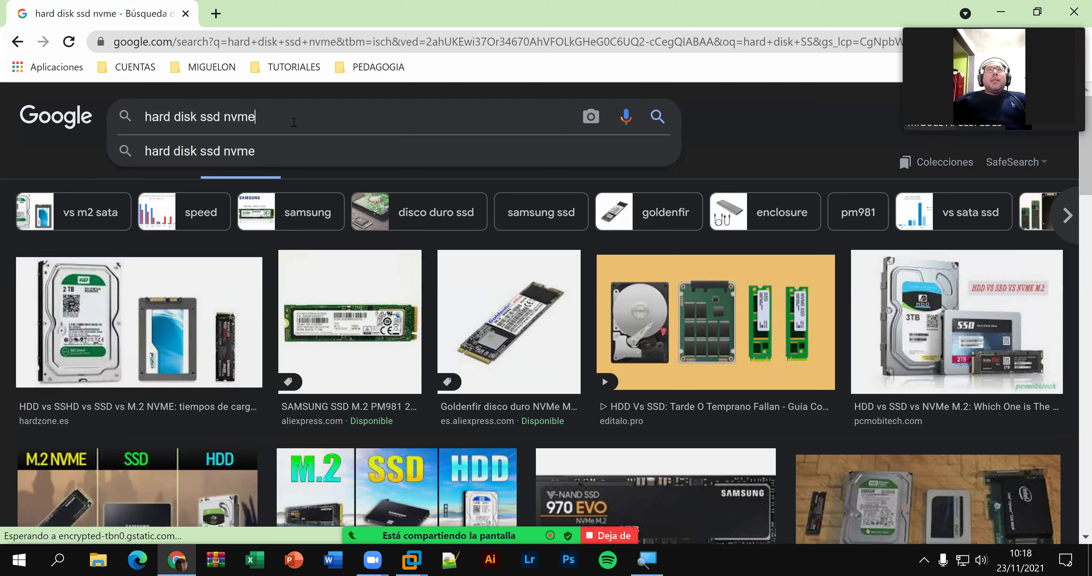
key("BackSpace")
key("BackSpace")
key("BackSpace")
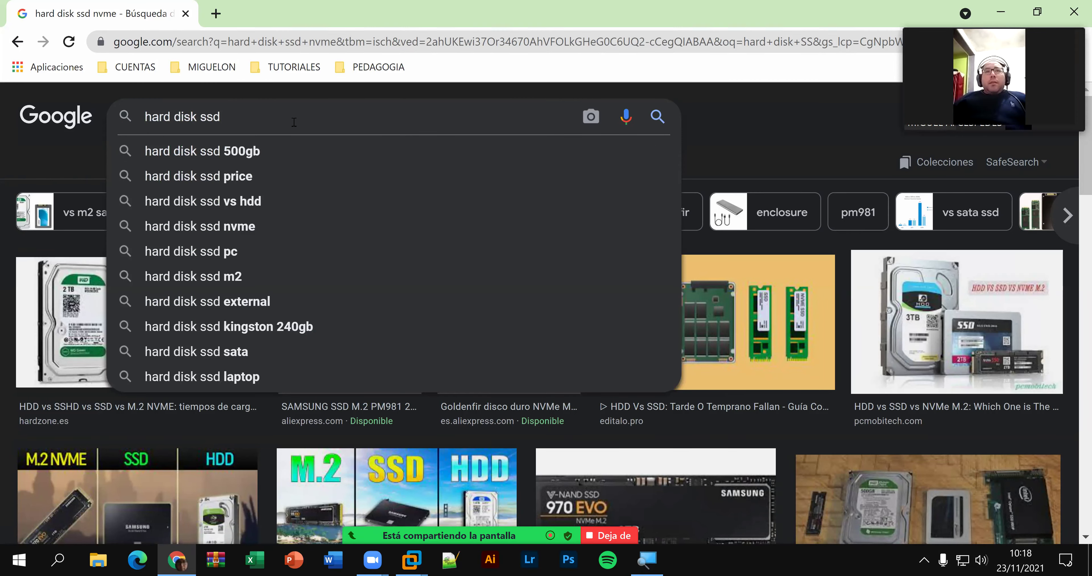
key("Down")
key("Down")
key("Down")
key("Down")
key("Down")
key("Down")
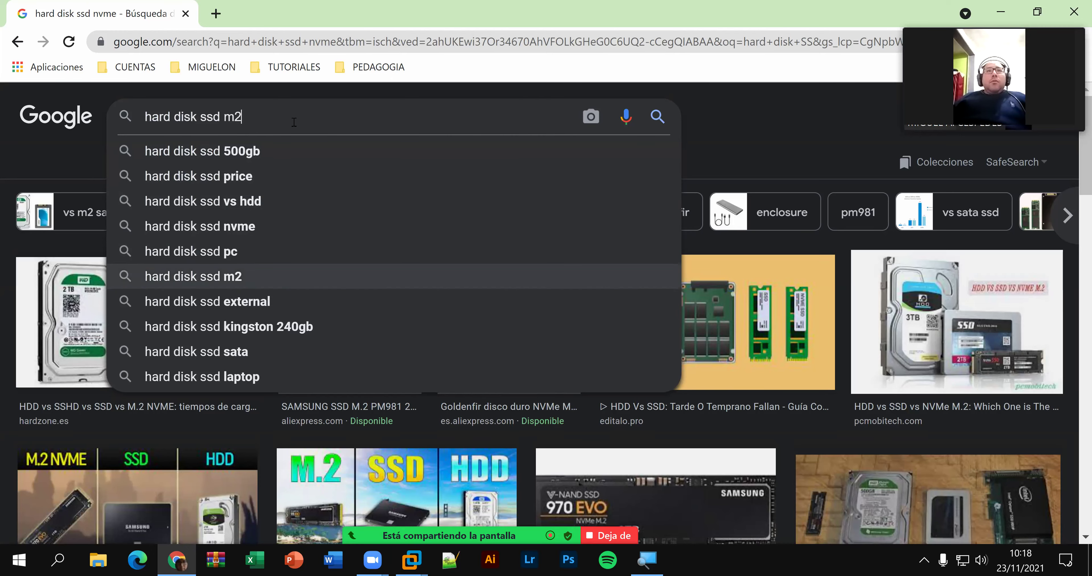
key("Return")
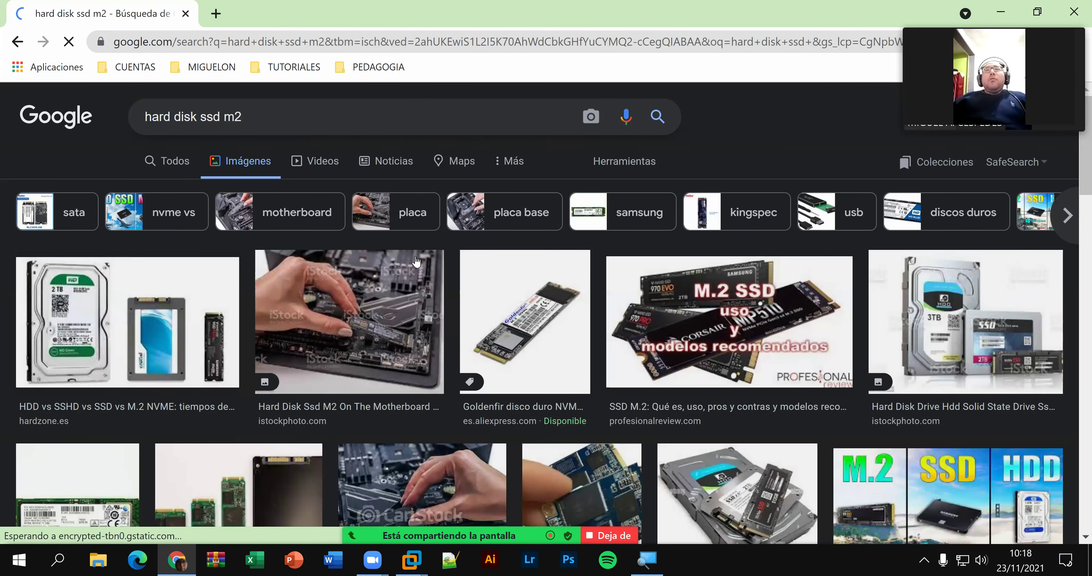
Step: Examine the M.2 drive images, previewing the Goldenfir NVMe drive and the M.2 NVME vs SSD vs HDD comparison, and close the browser
left_click(554, 337)
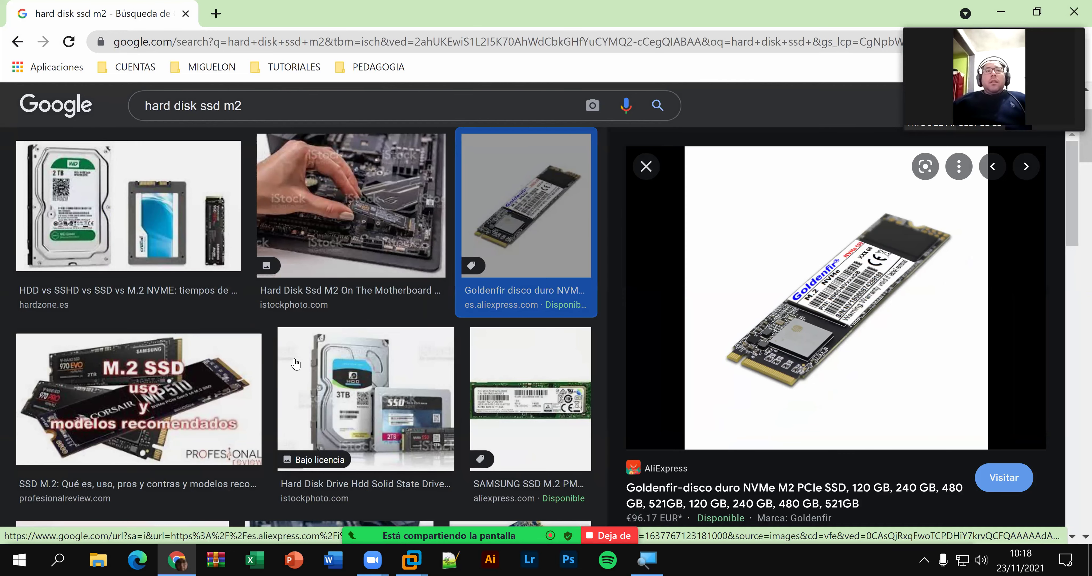
scroll(229, 378, "down", 10)
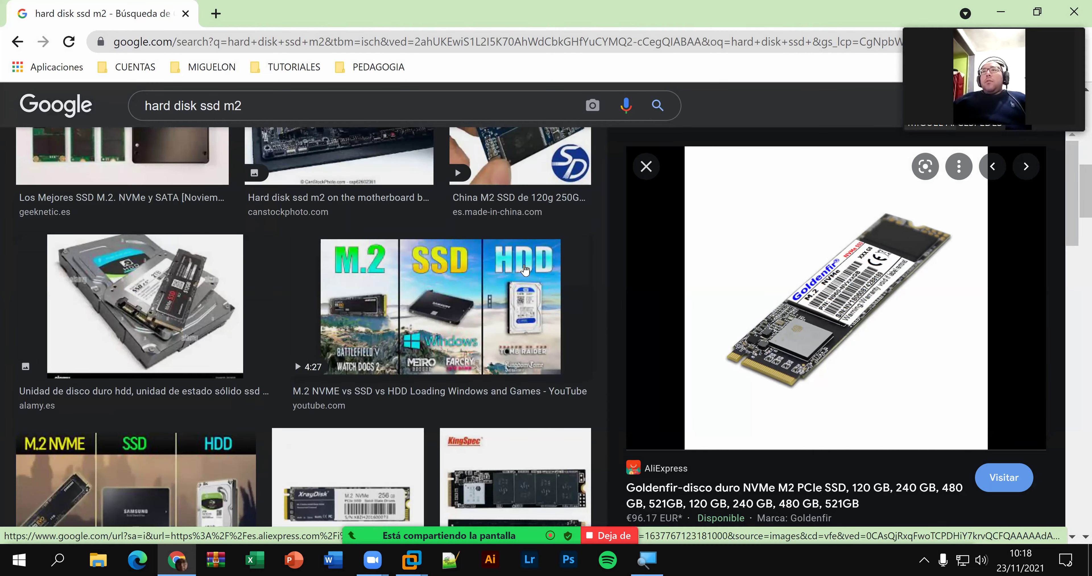
left_click(528, 270)
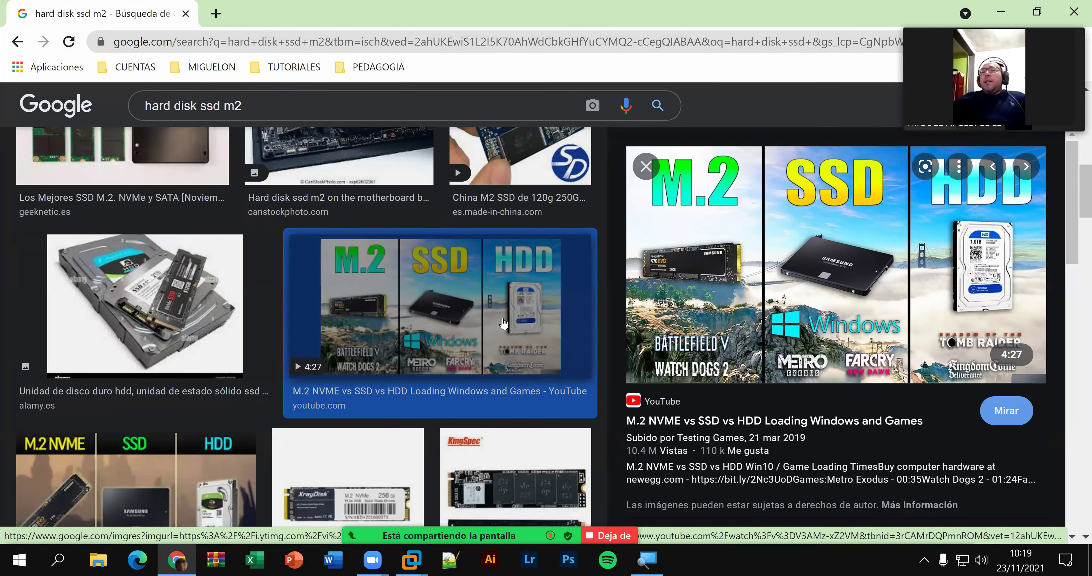
scroll(502, 322, "down", 1)
scroll(504, 323, "down", 7)
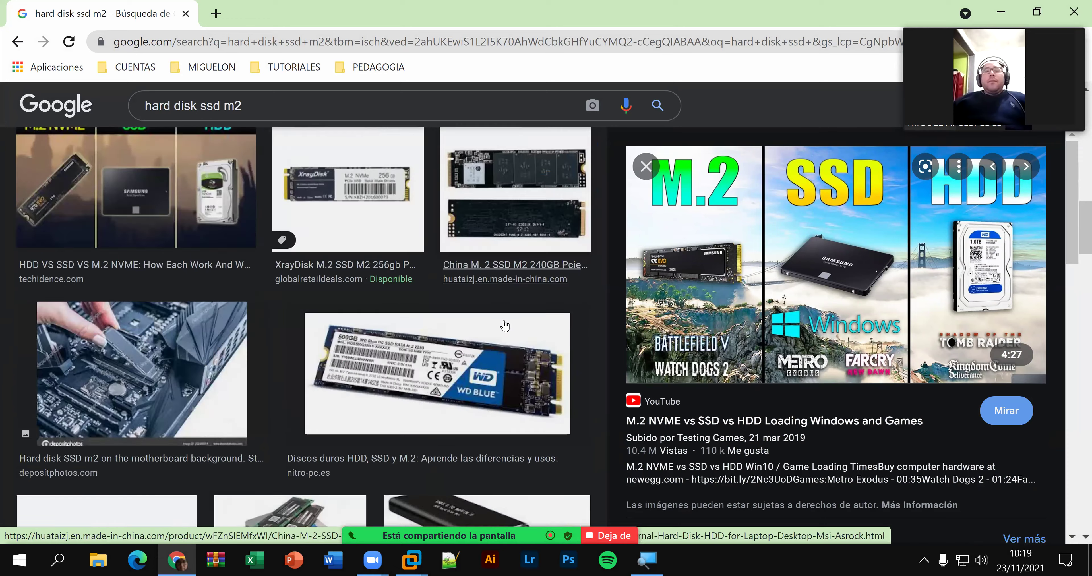
scroll(505, 324, "down", 3)
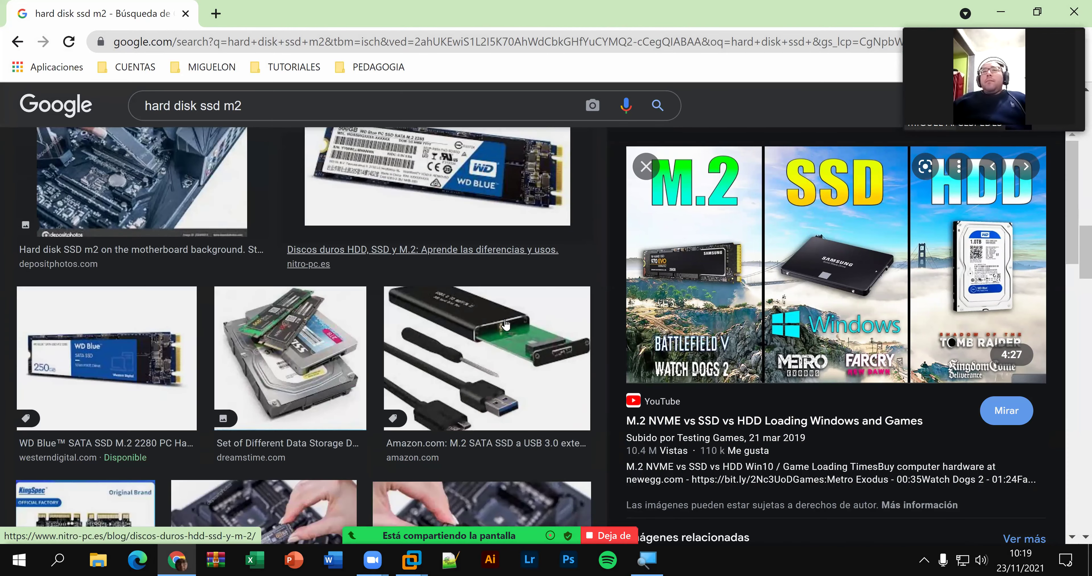
scroll(506, 324, "down", 10)
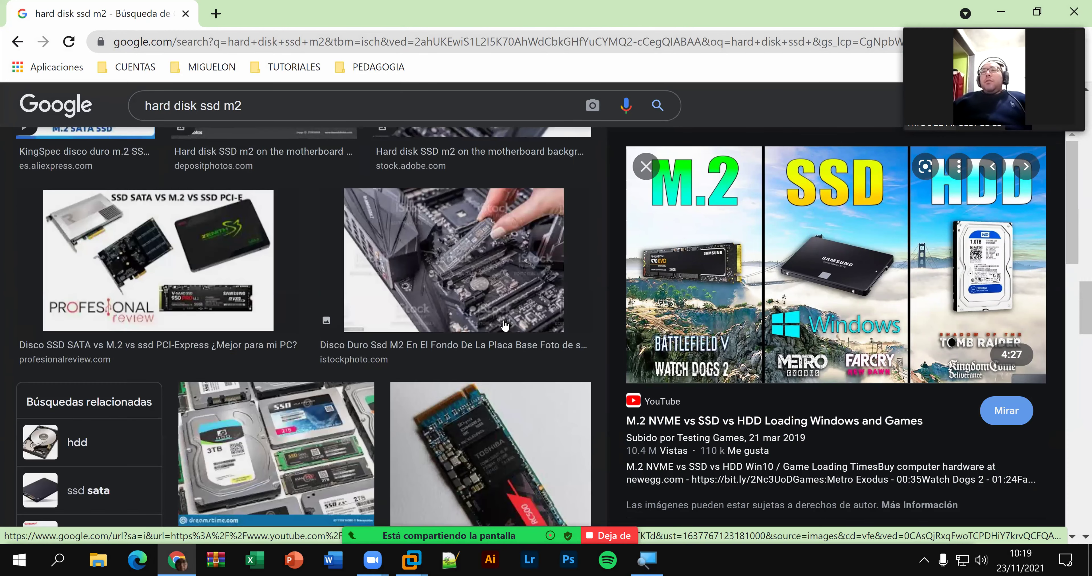
scroll(504, 324, "down", 4)
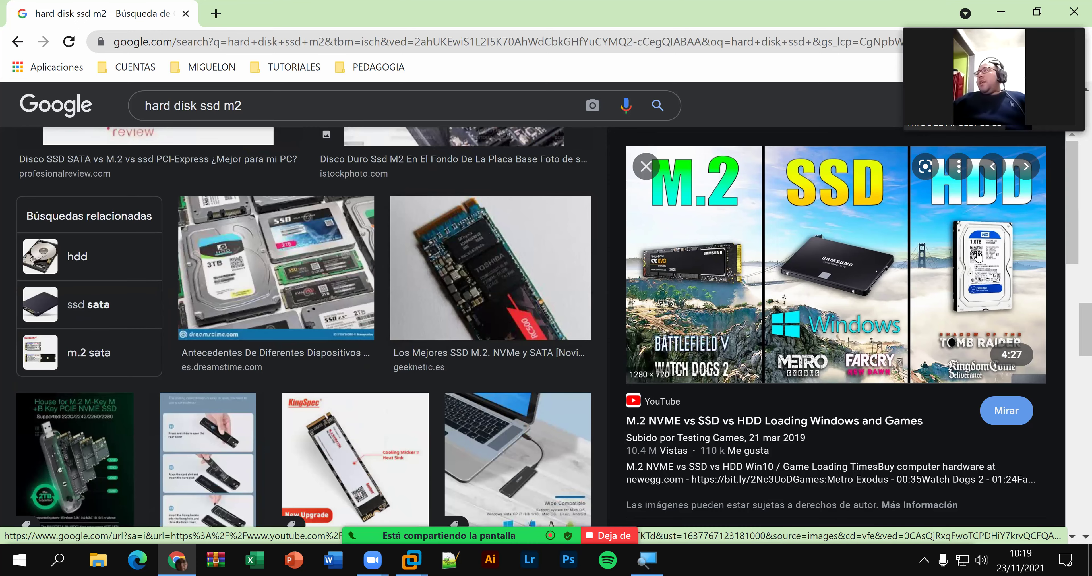
left_click(1072, 12)
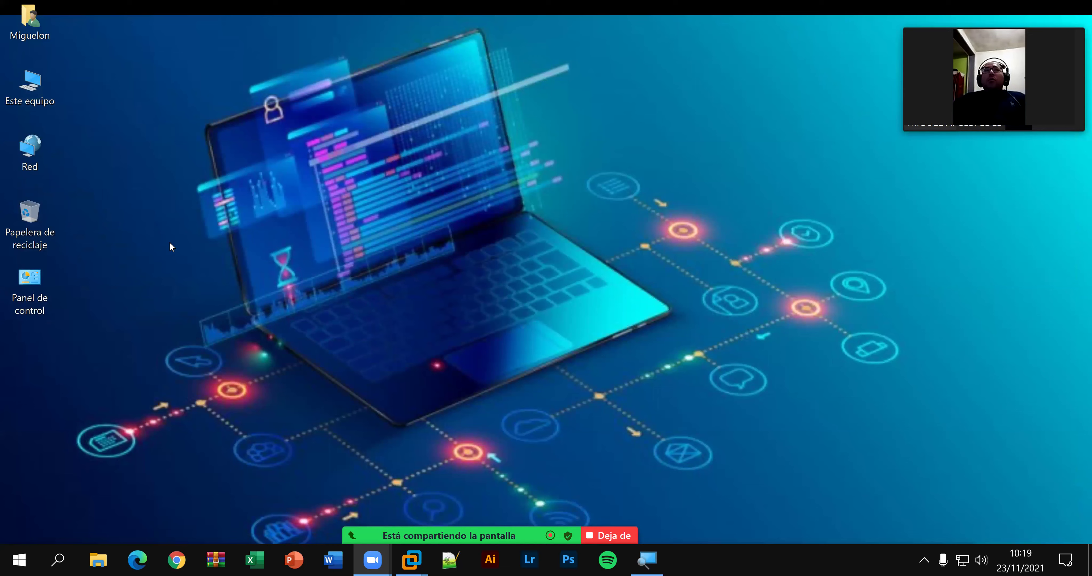
Step: Open the properties of Este equipo and go from there to the Almacenamiento page of the Sistema settings
right_click(36, 85)
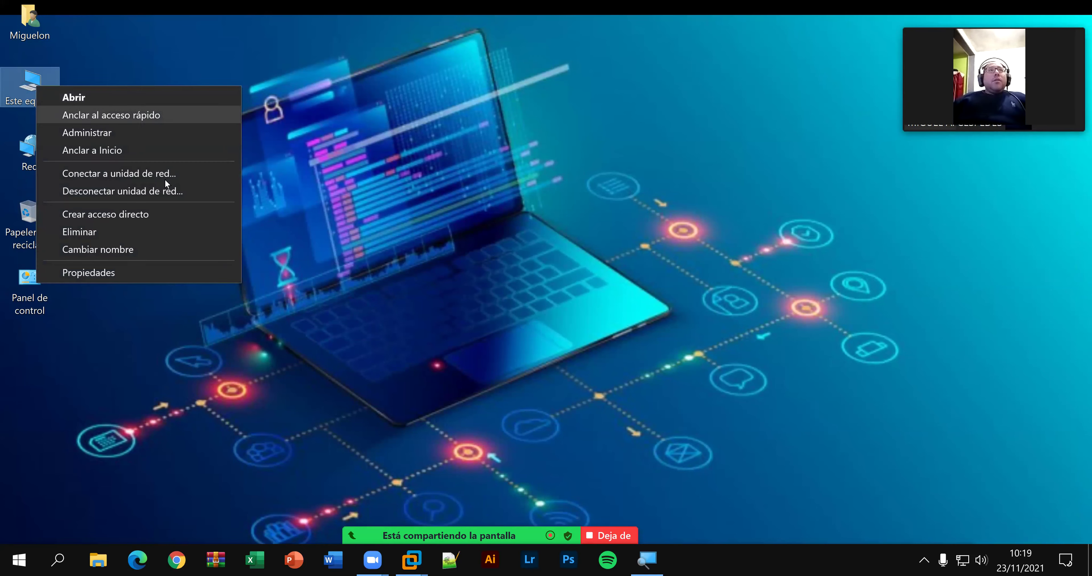
left_click(113, 265)
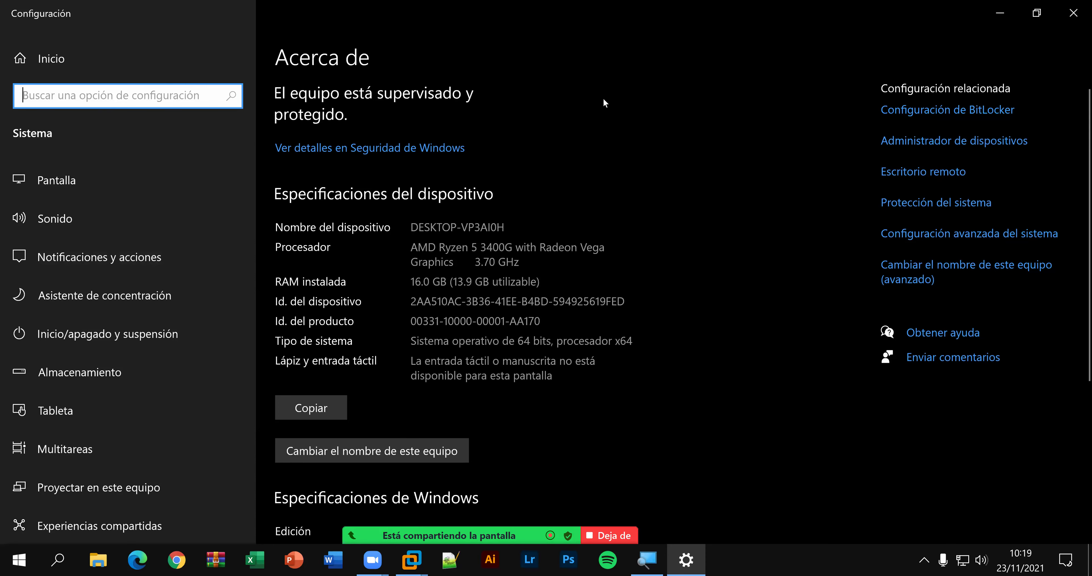
left_click(59, 60)
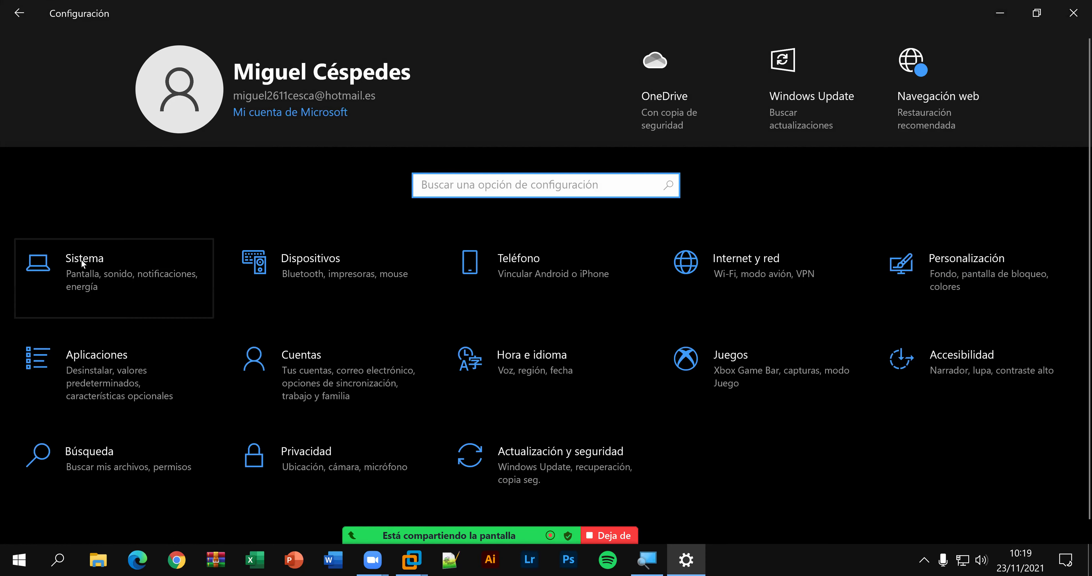
left_click(81, 259)
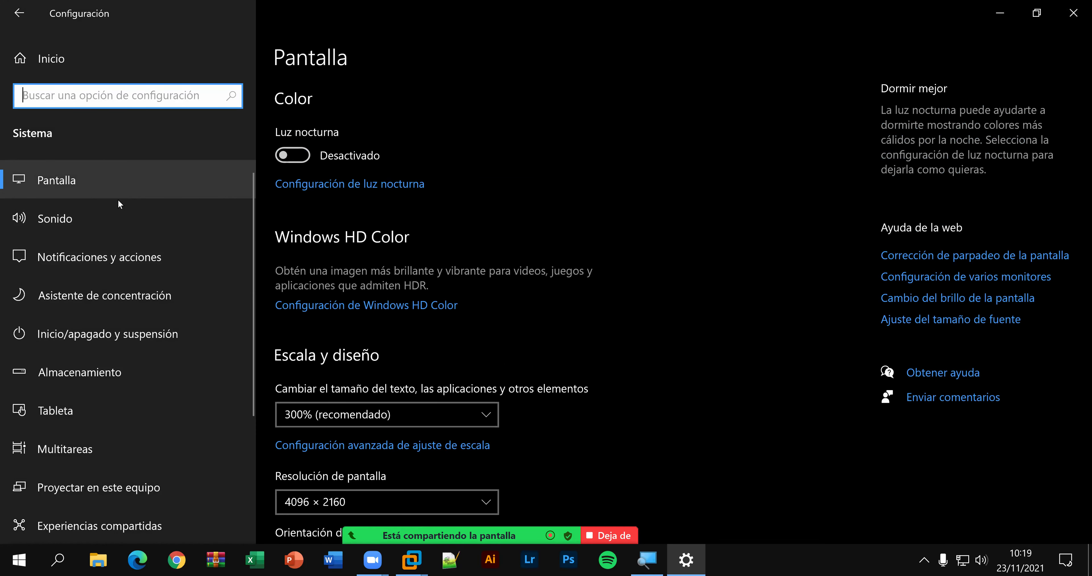
left_click(118, 388)
scroll(118, 397, "down", 1)
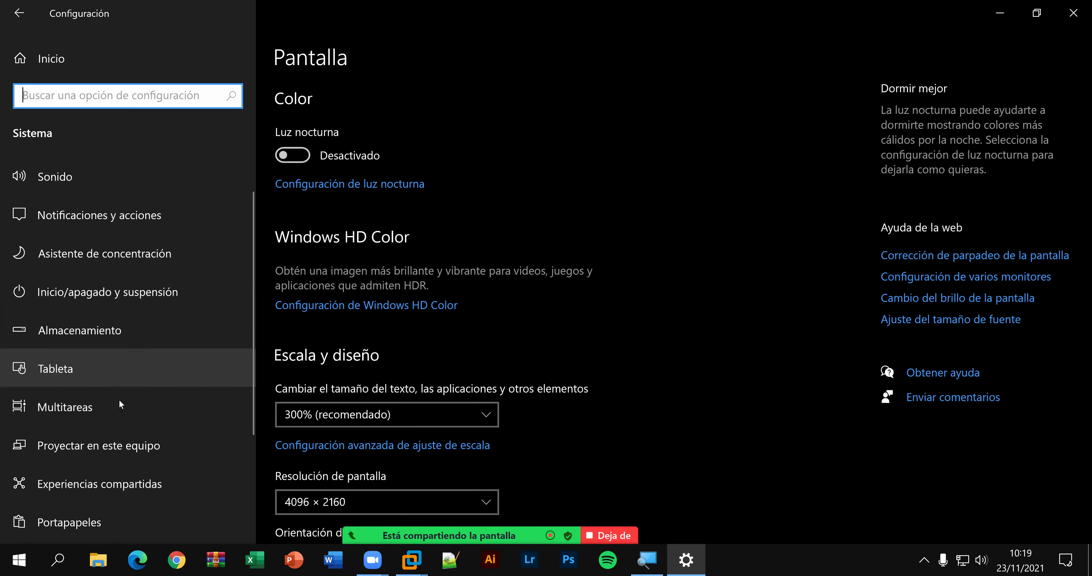
left_click(137, 321)
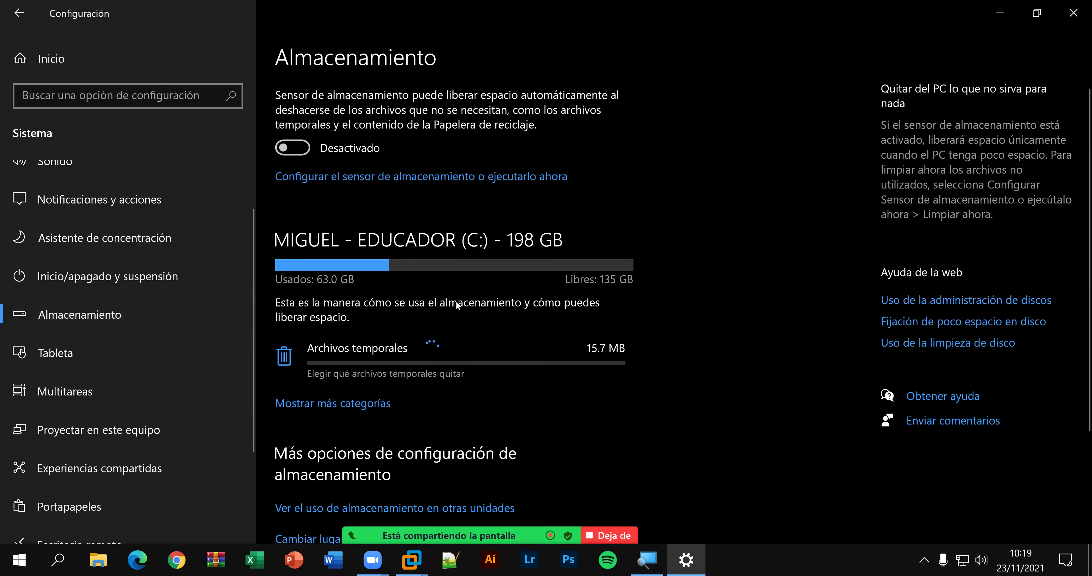
Step: Review the C: drive's storage usage and the additional storage options, and open Optimizar unidades
scroll(552, 352, "down", 1)
scroll(560, 355, "down", 1)
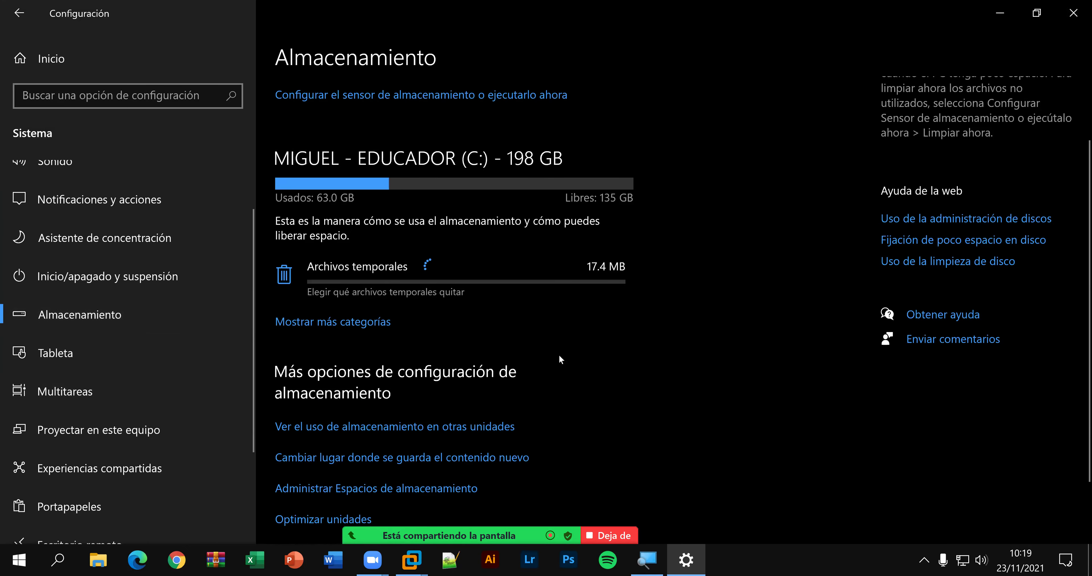
scroll(532, 356, "down", 1)
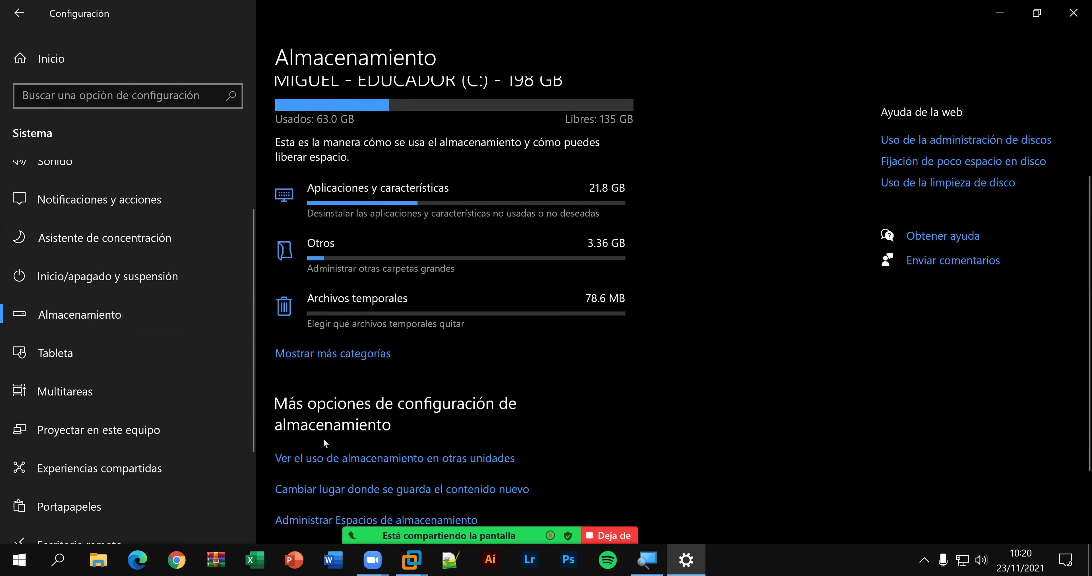
scroll(488, 438, "down", 3)
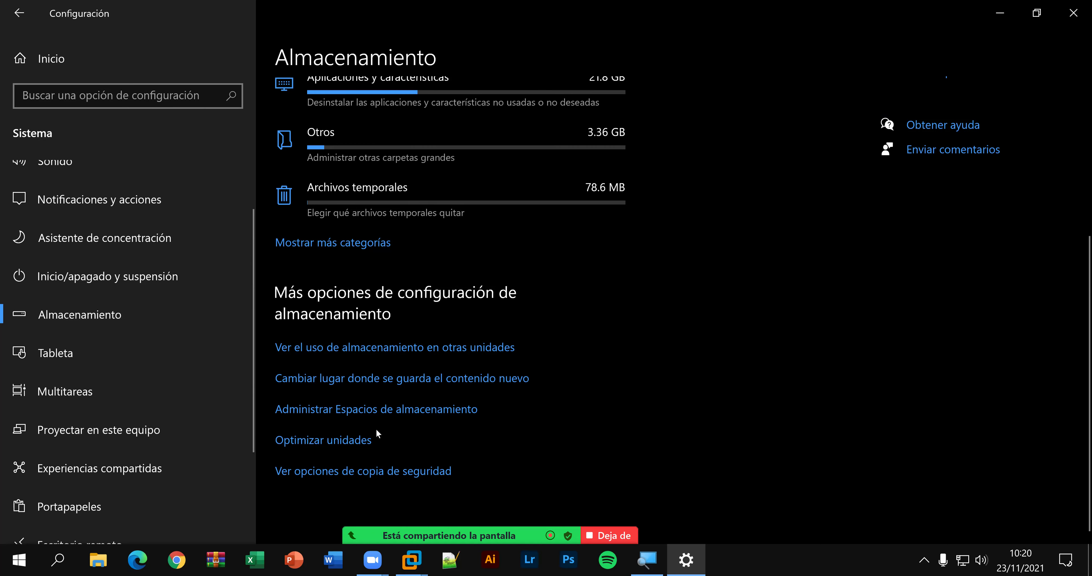
scroll(386, 398, "up", 2)
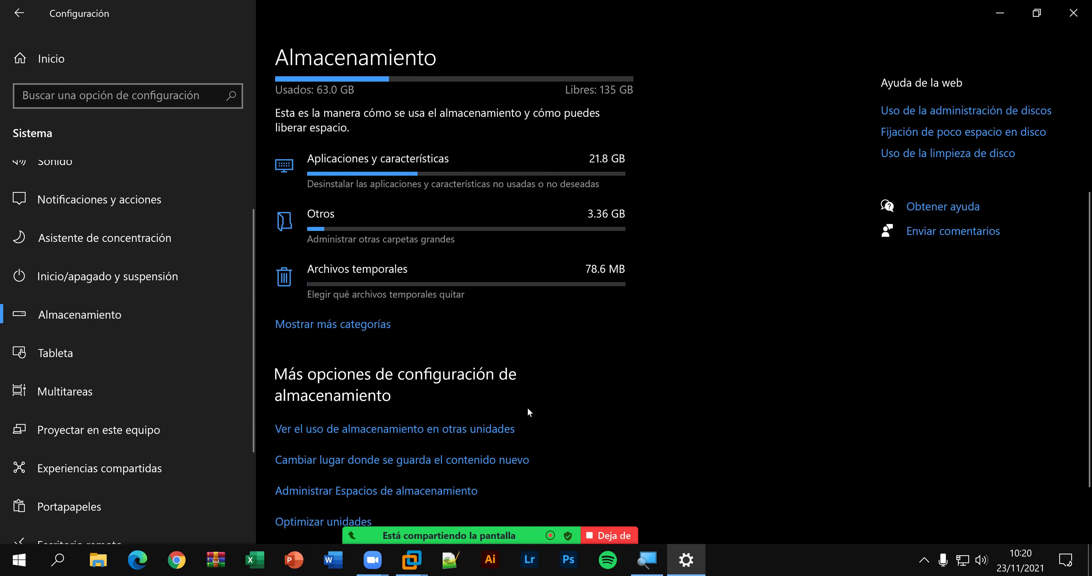
scroll(527, 411, "down", 2)
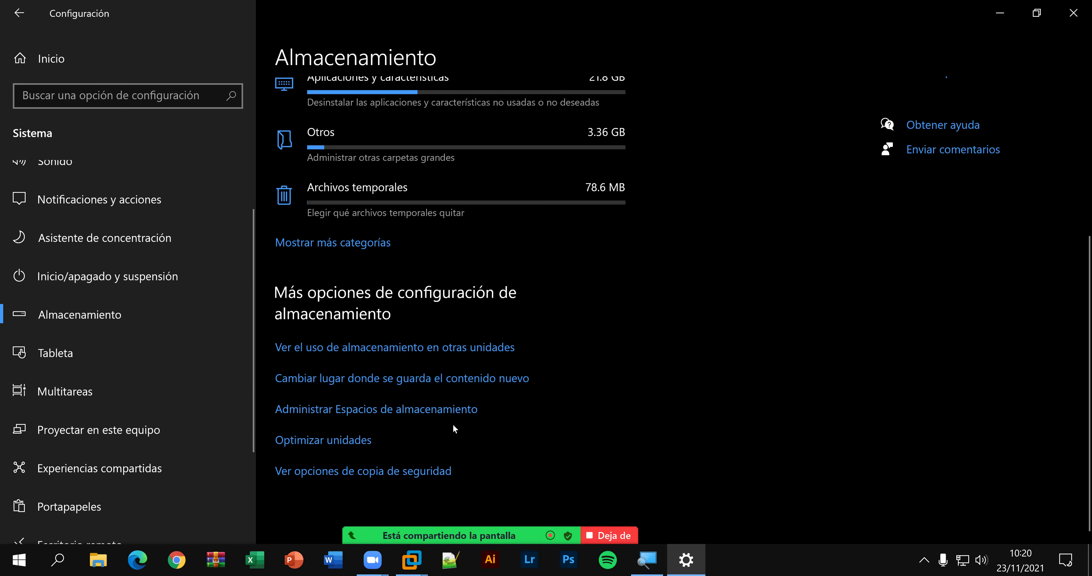
scroll(452, 425, "up", 4)
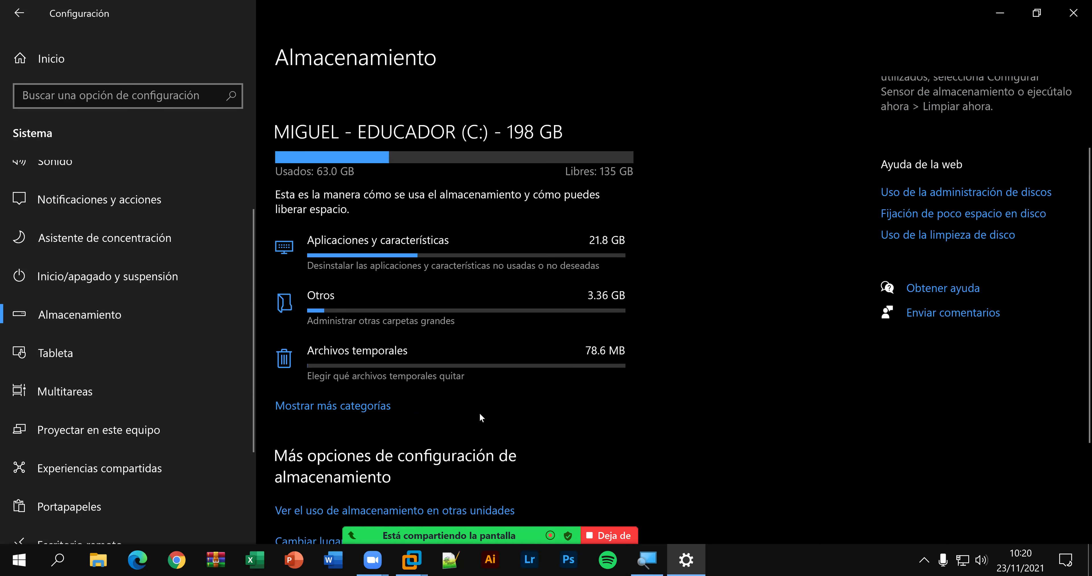
scroll(481, 418, "down", 4)
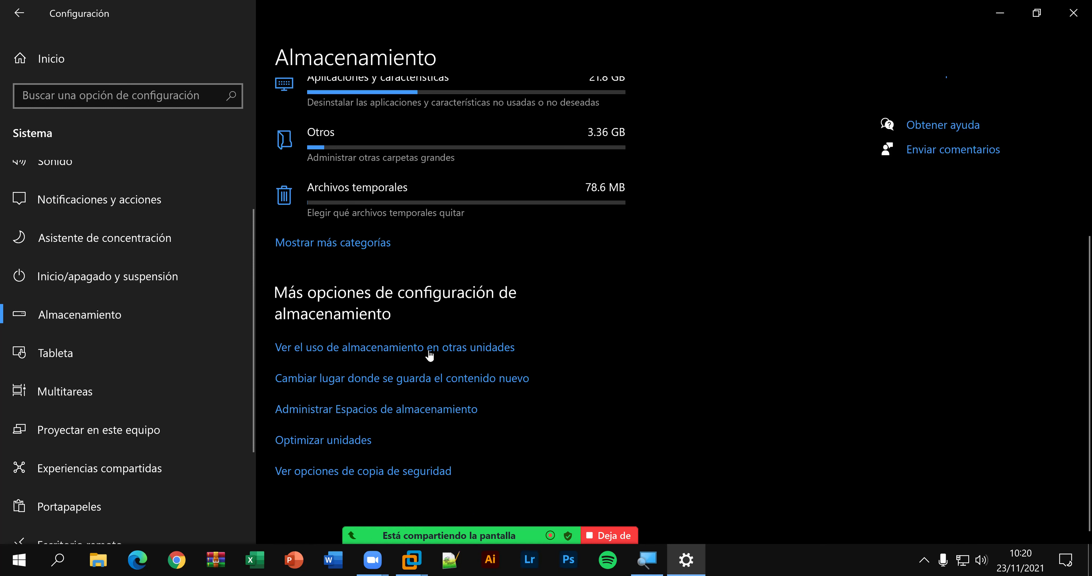
left_click(401, 410)
left_click(302, 441)
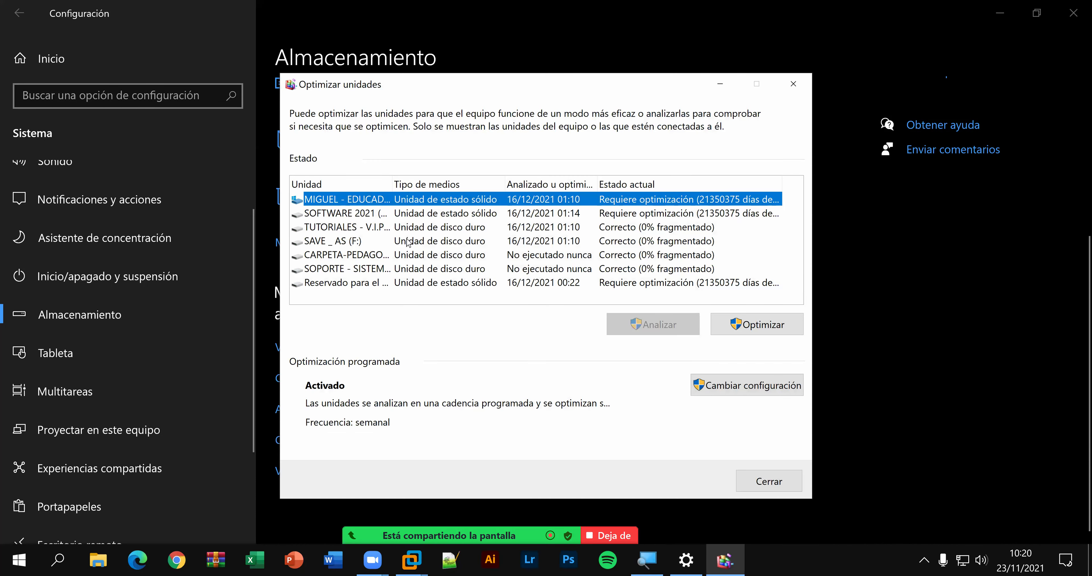
Step: Fit the Unidad and Tipo de medios columns to their contents and widen the last-analysis column in the drive list
double_click(393, 185)
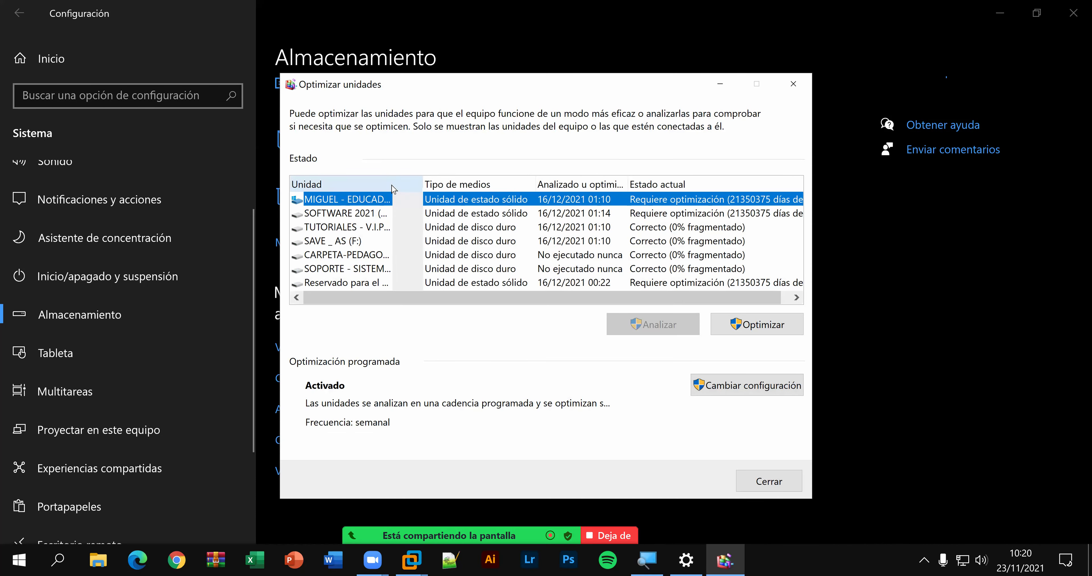
double_click(534, 183)
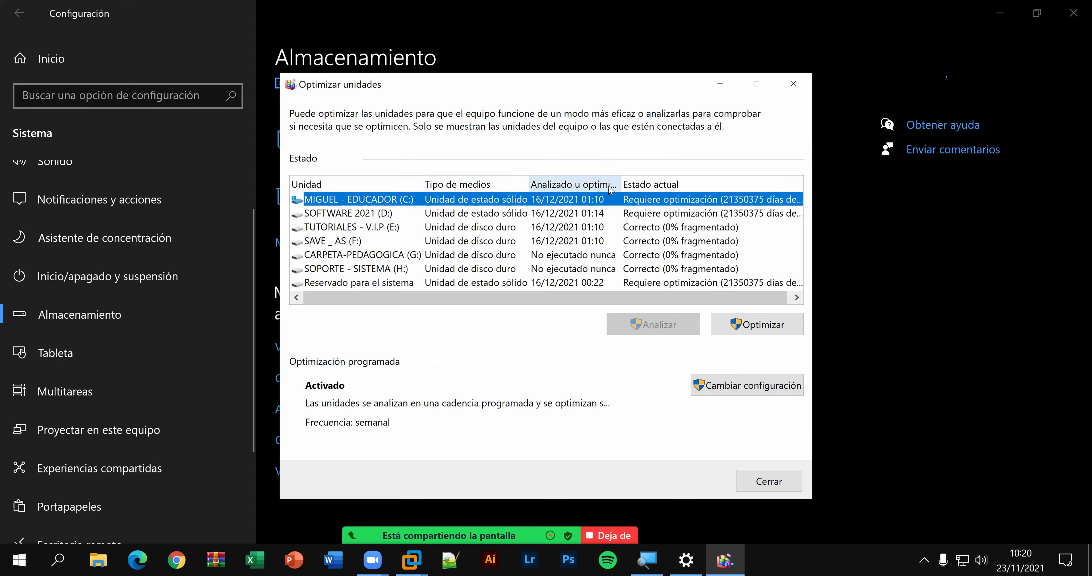
double_click(623, 183)
left_click_drag(618, 184, 652, 183)
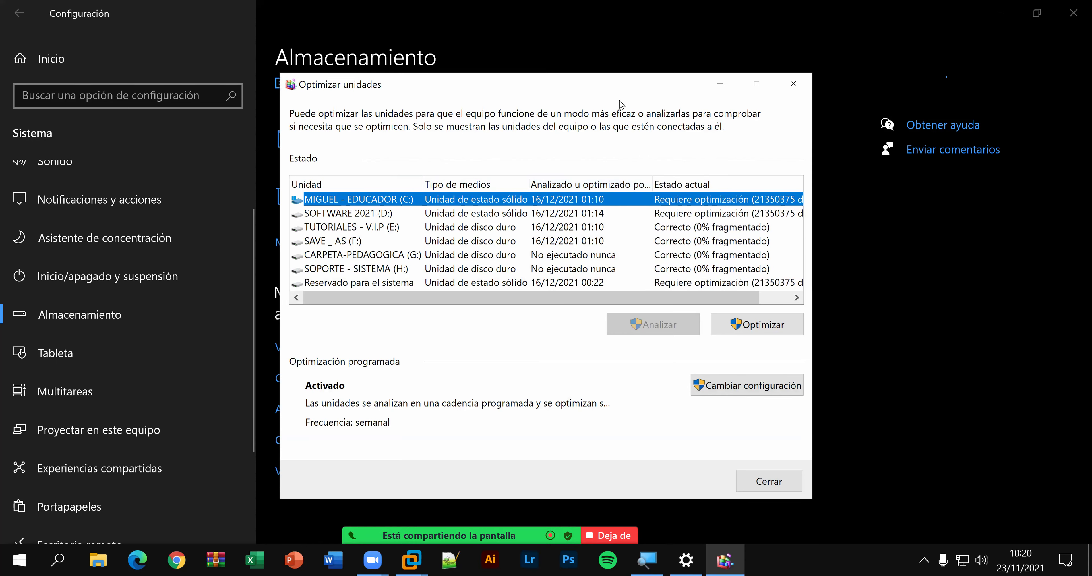
left_click_drag(607, 91, 582, 91)
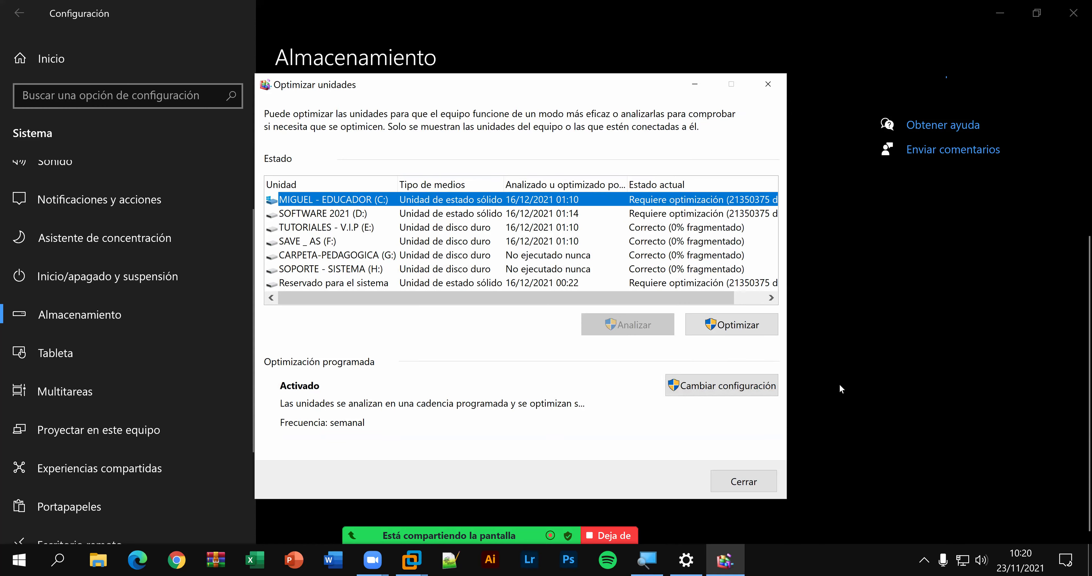
Step: Optimize the solid-state drives C: and SOFTWARE 2021 (D:)
left_click(764, 335)
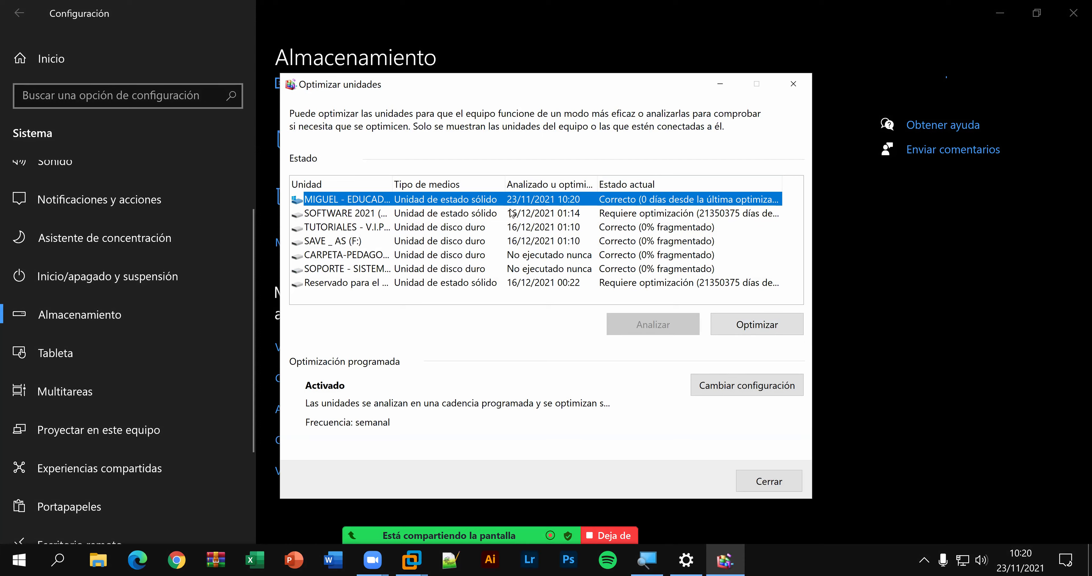
left_click(454, 215)
left_click(744, 325)
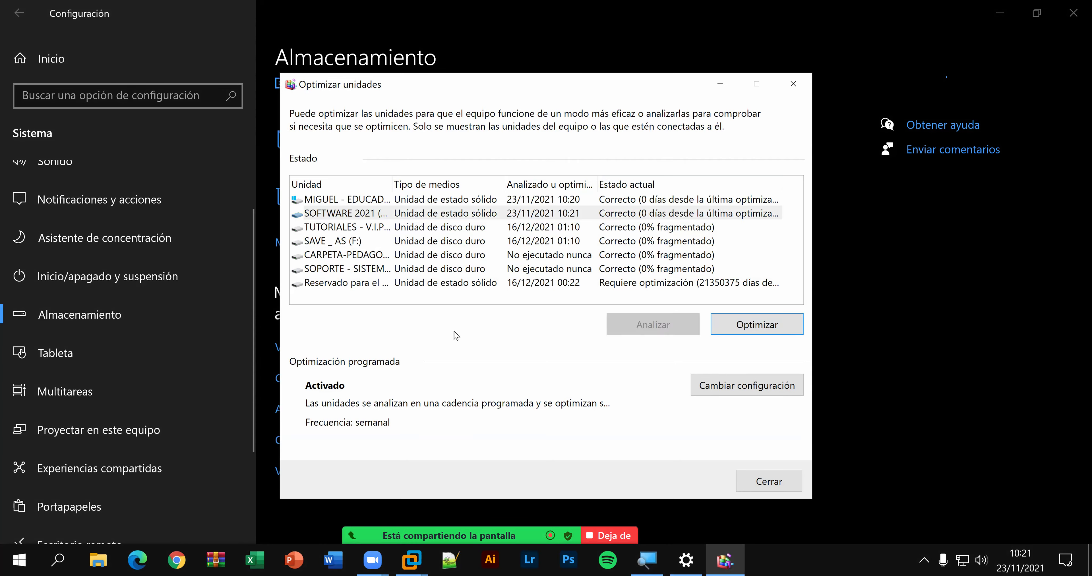
Step: Optimize the hard disk drives TUTORIALES - V.I.P (E:) and SAVE _ AS (F:)
left_click(453, 230)
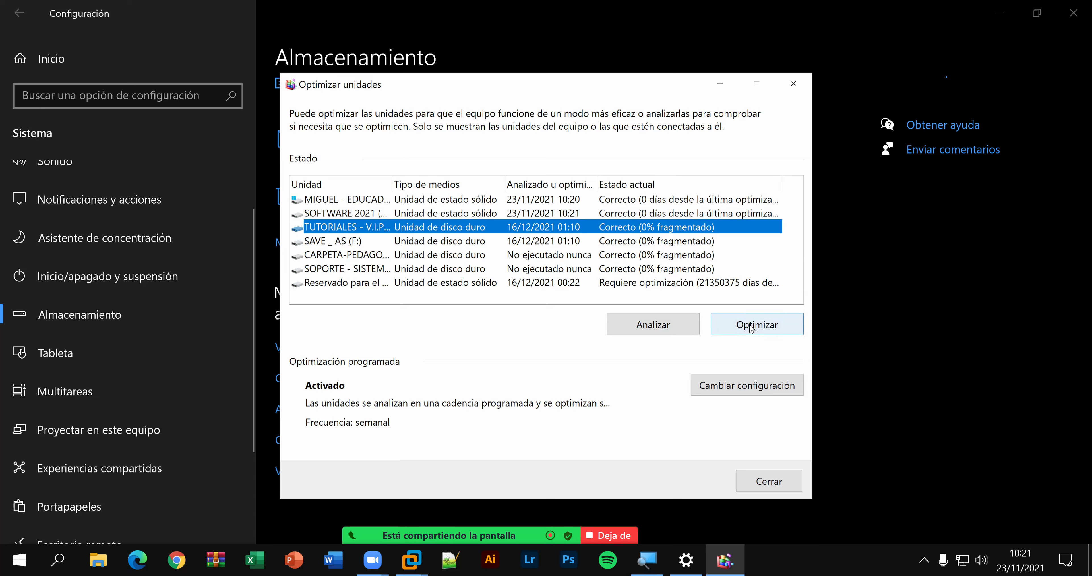
left_click(721, 326)
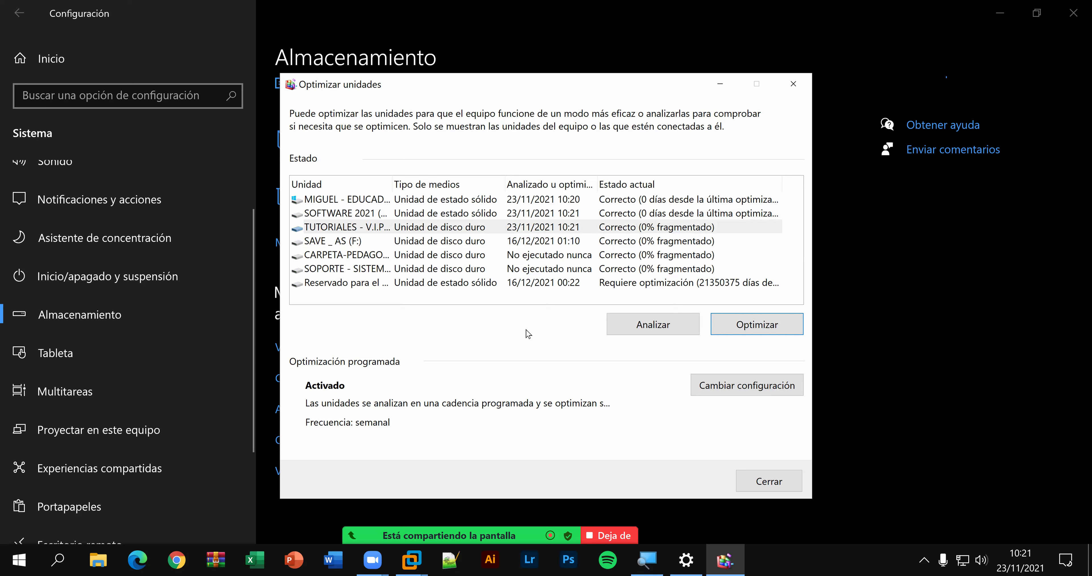
left_click(609, 246)
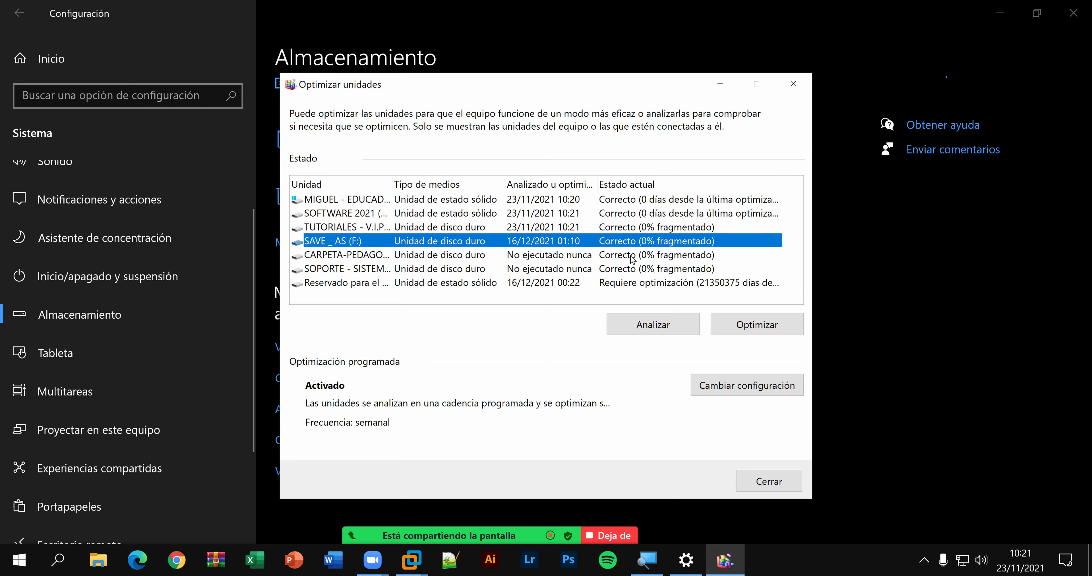
left_click(743, 325)
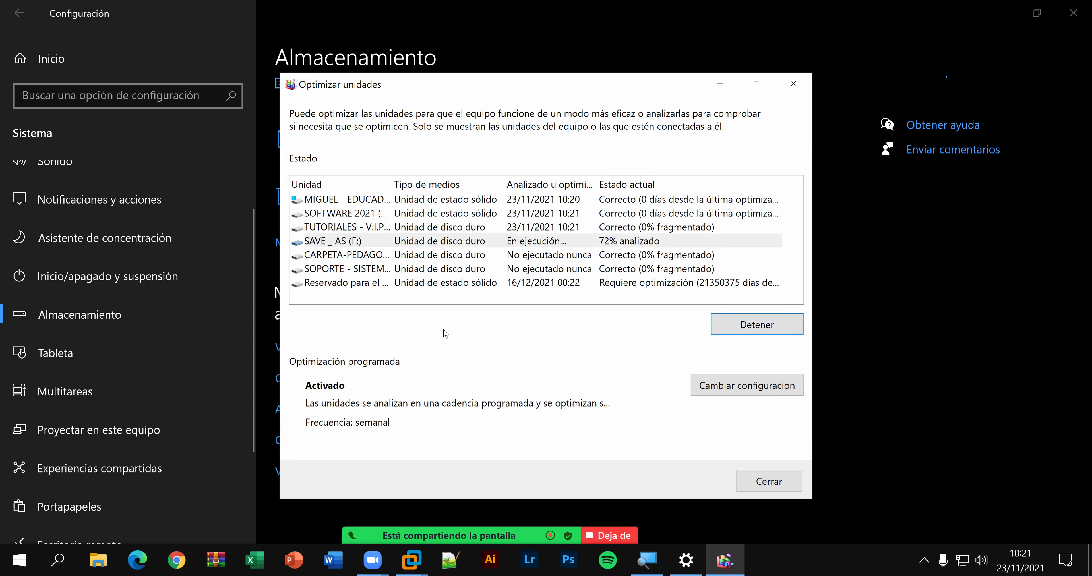